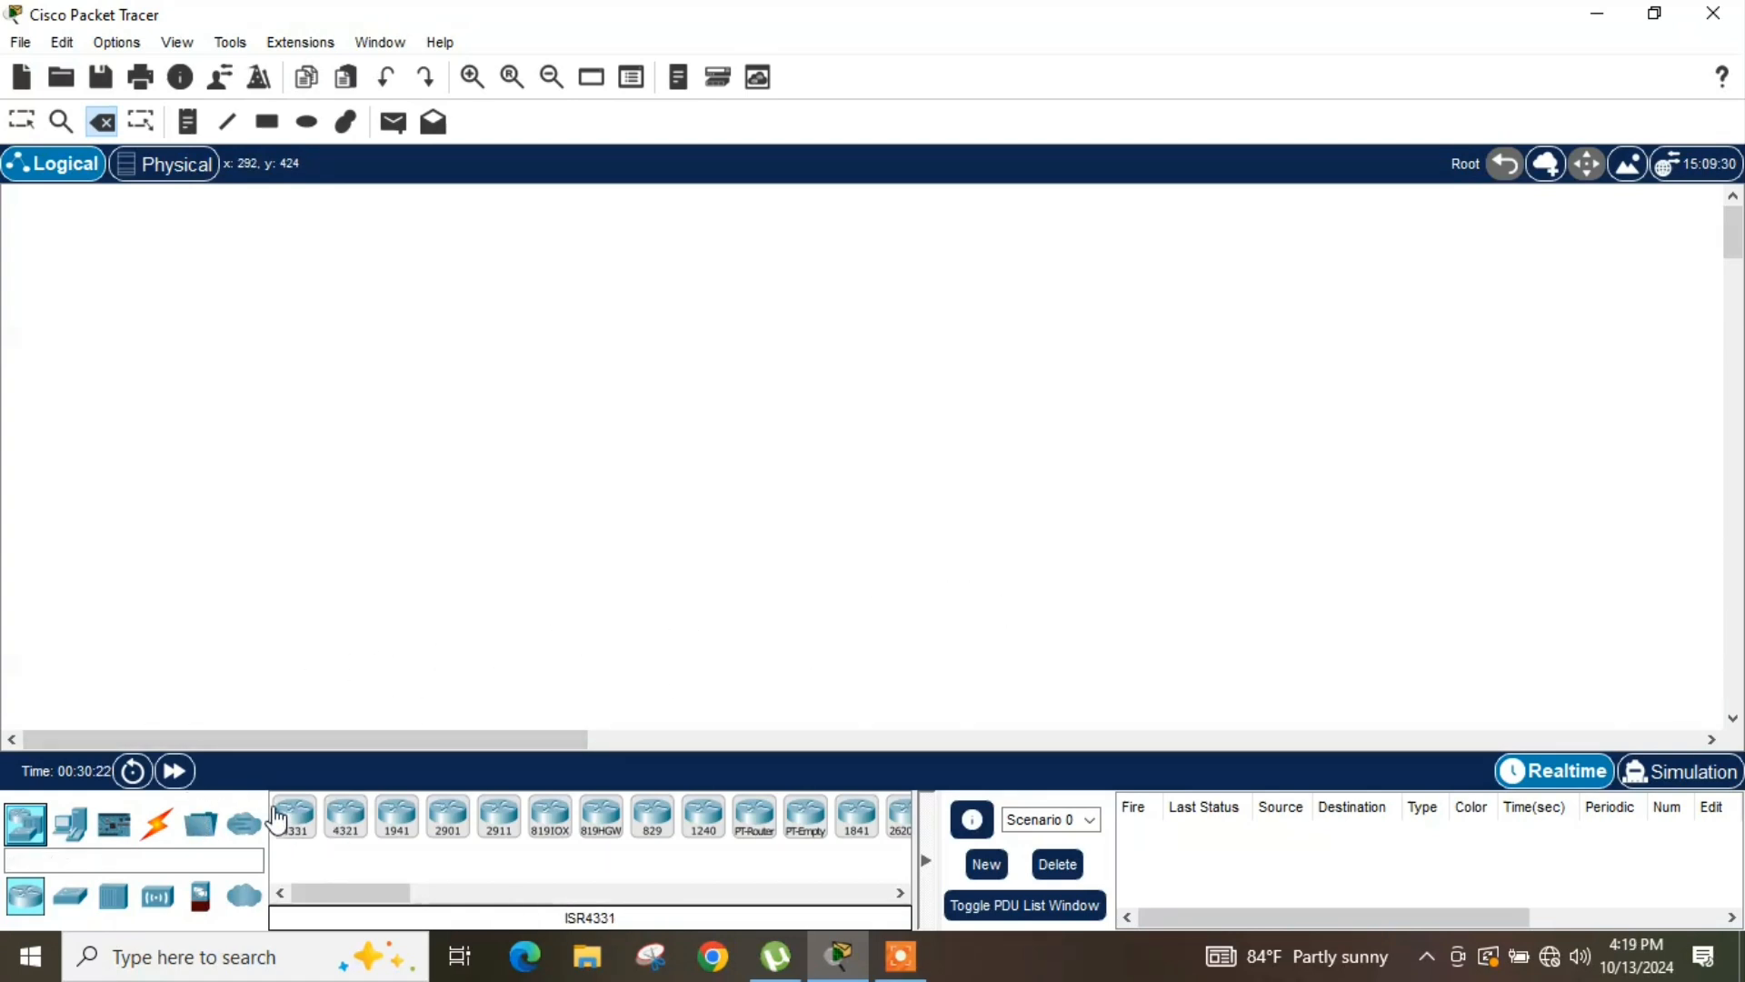
- Place four PCs in a row across the lower part of the workspace, arranged as two separate pairs
left_click(176, 774)
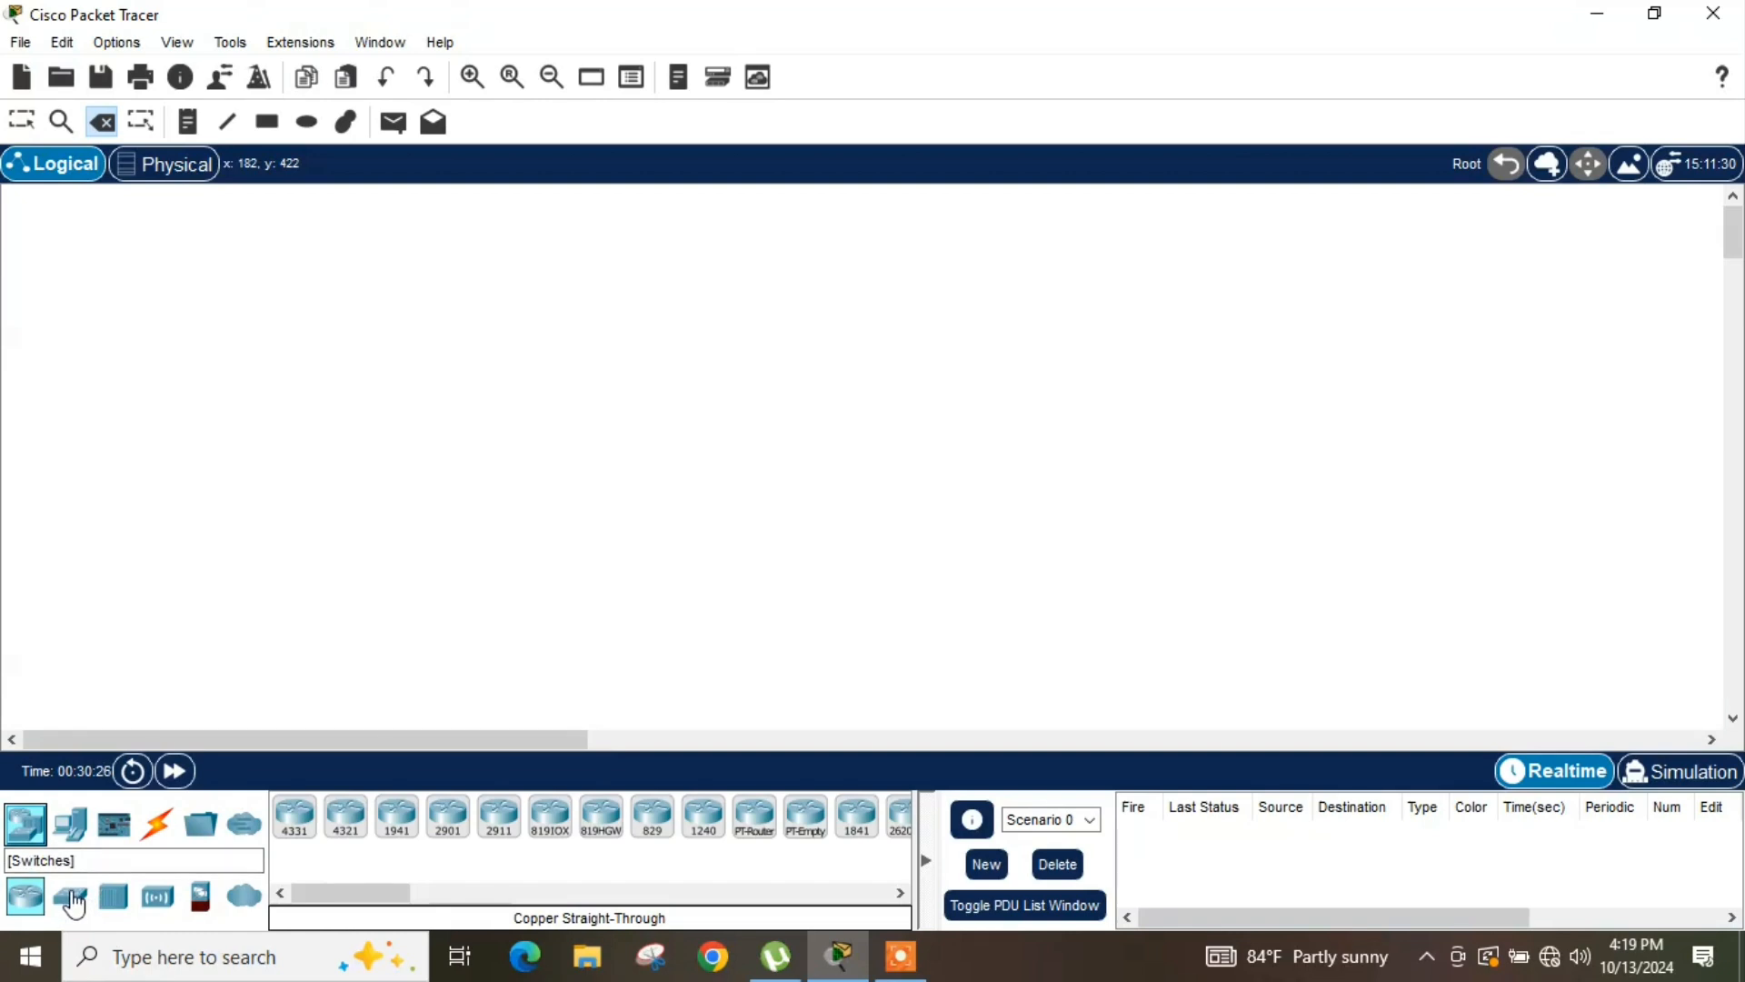
left_click(71, 898)
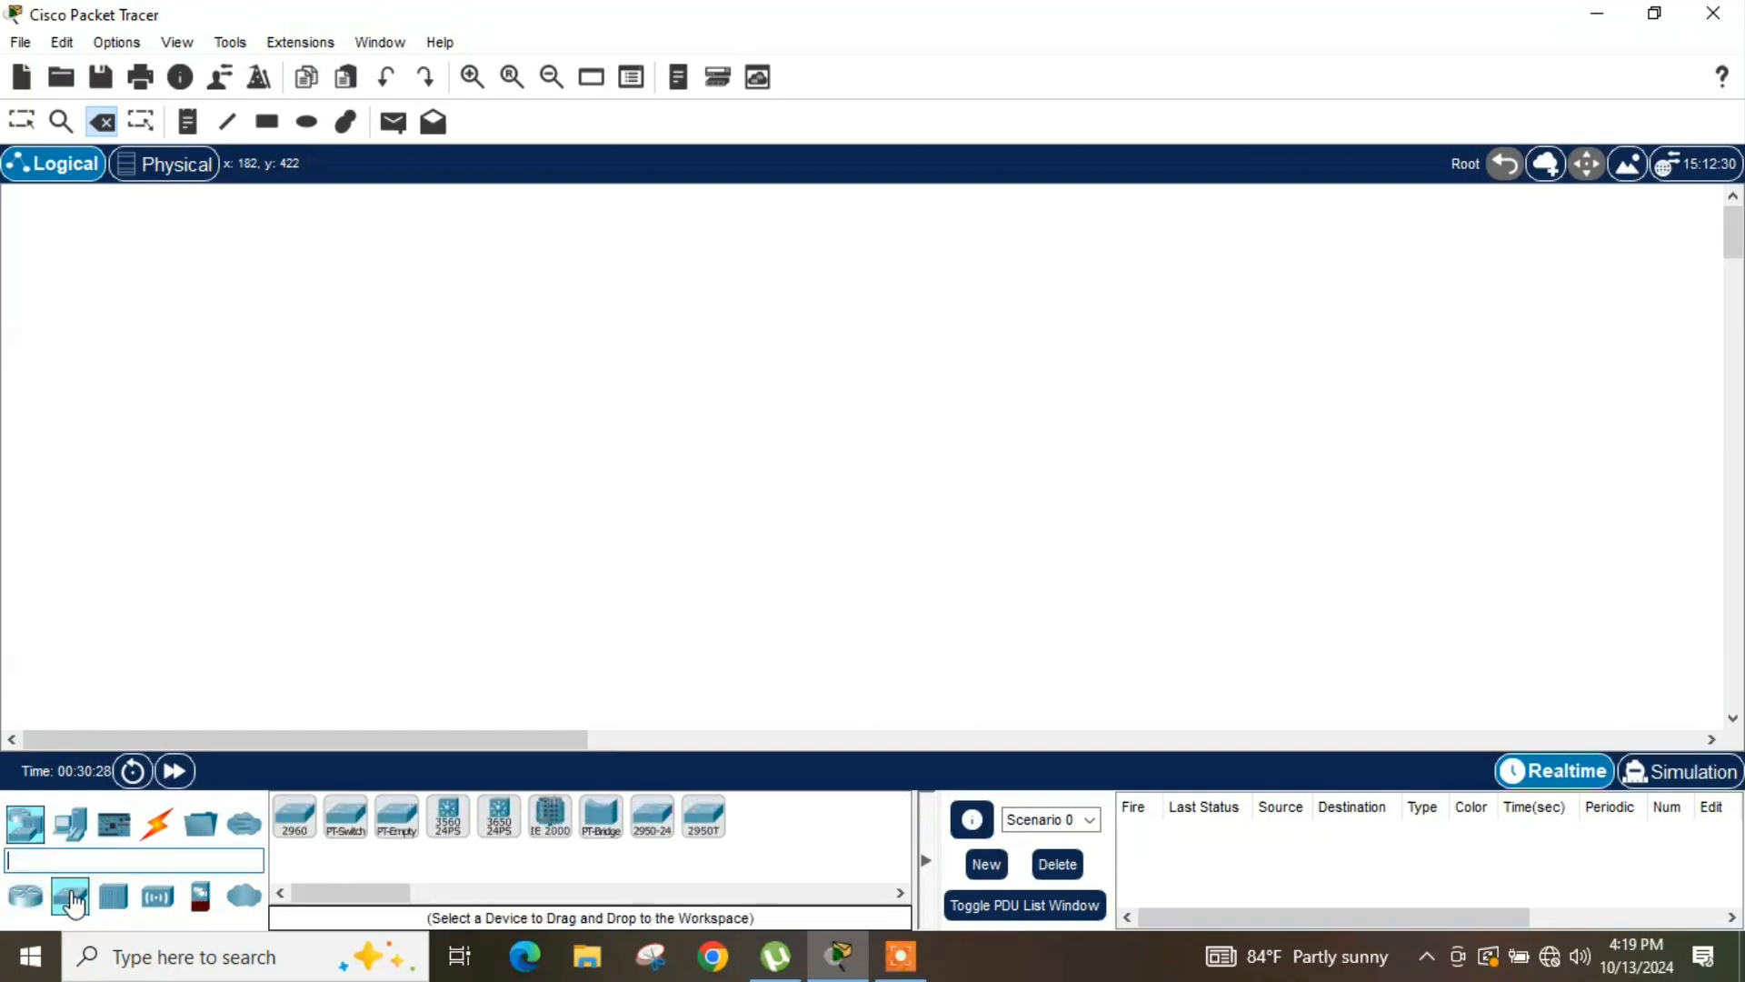
left_click(70, 824)
left_click(294, 815)
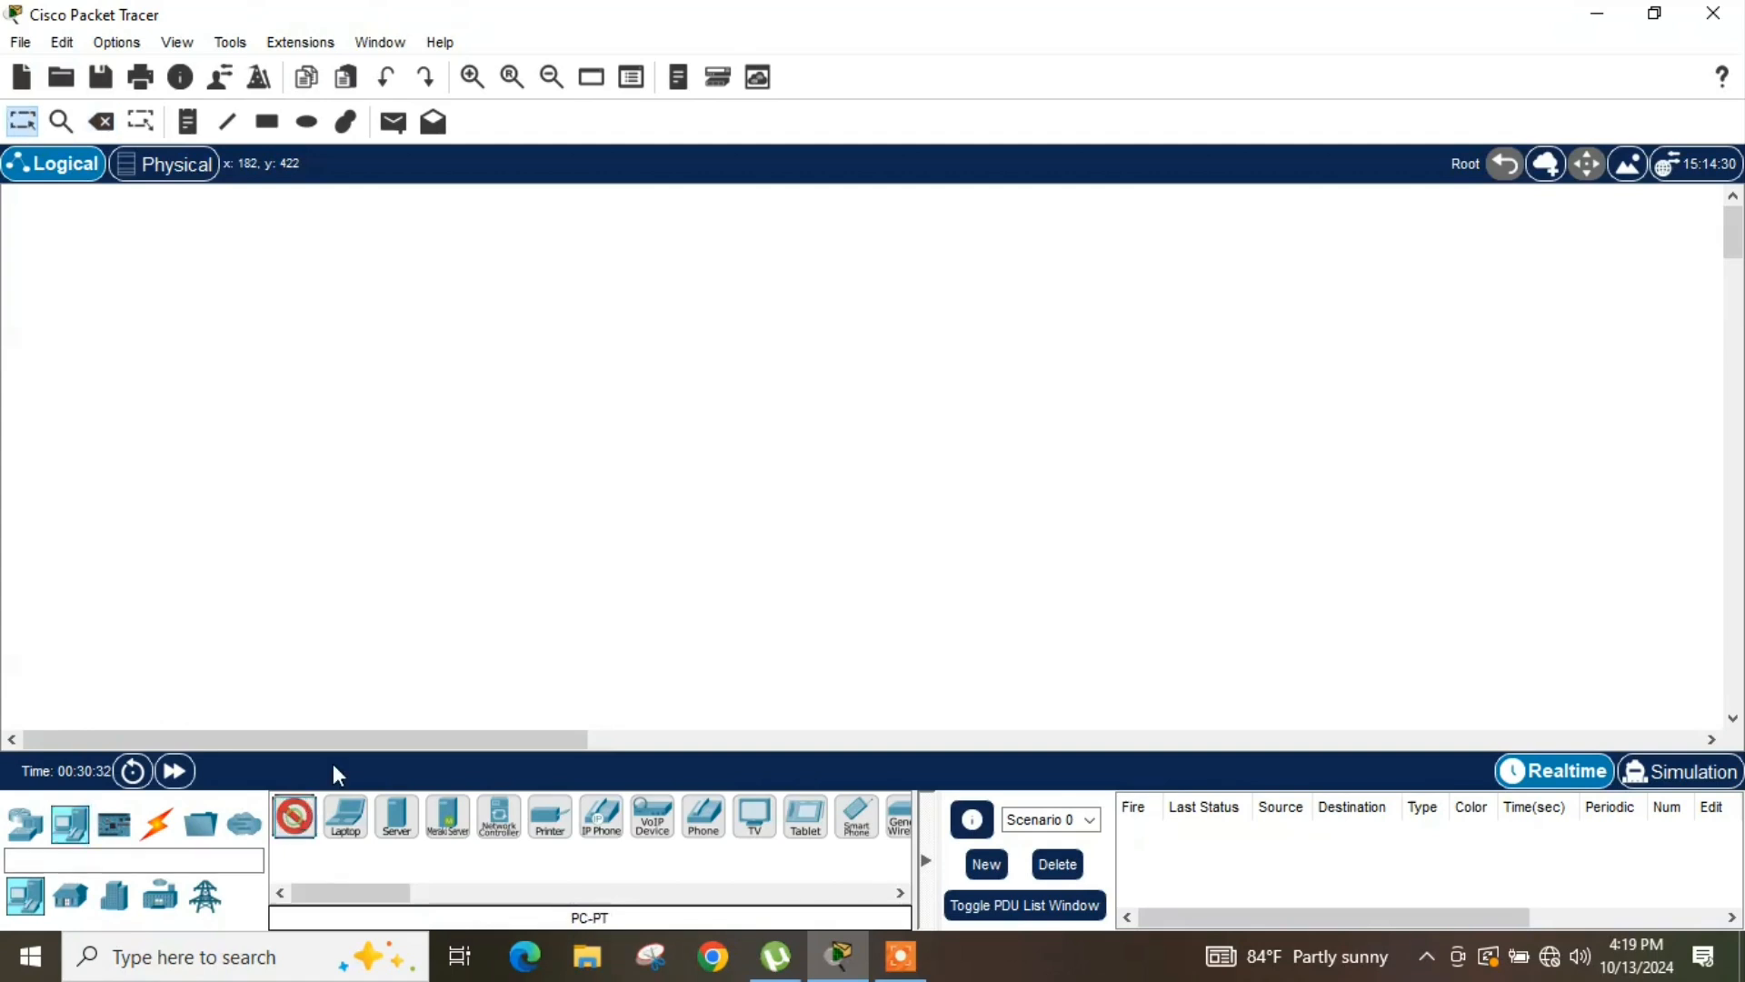
left_click(413, 565)
left_click(294, 815)
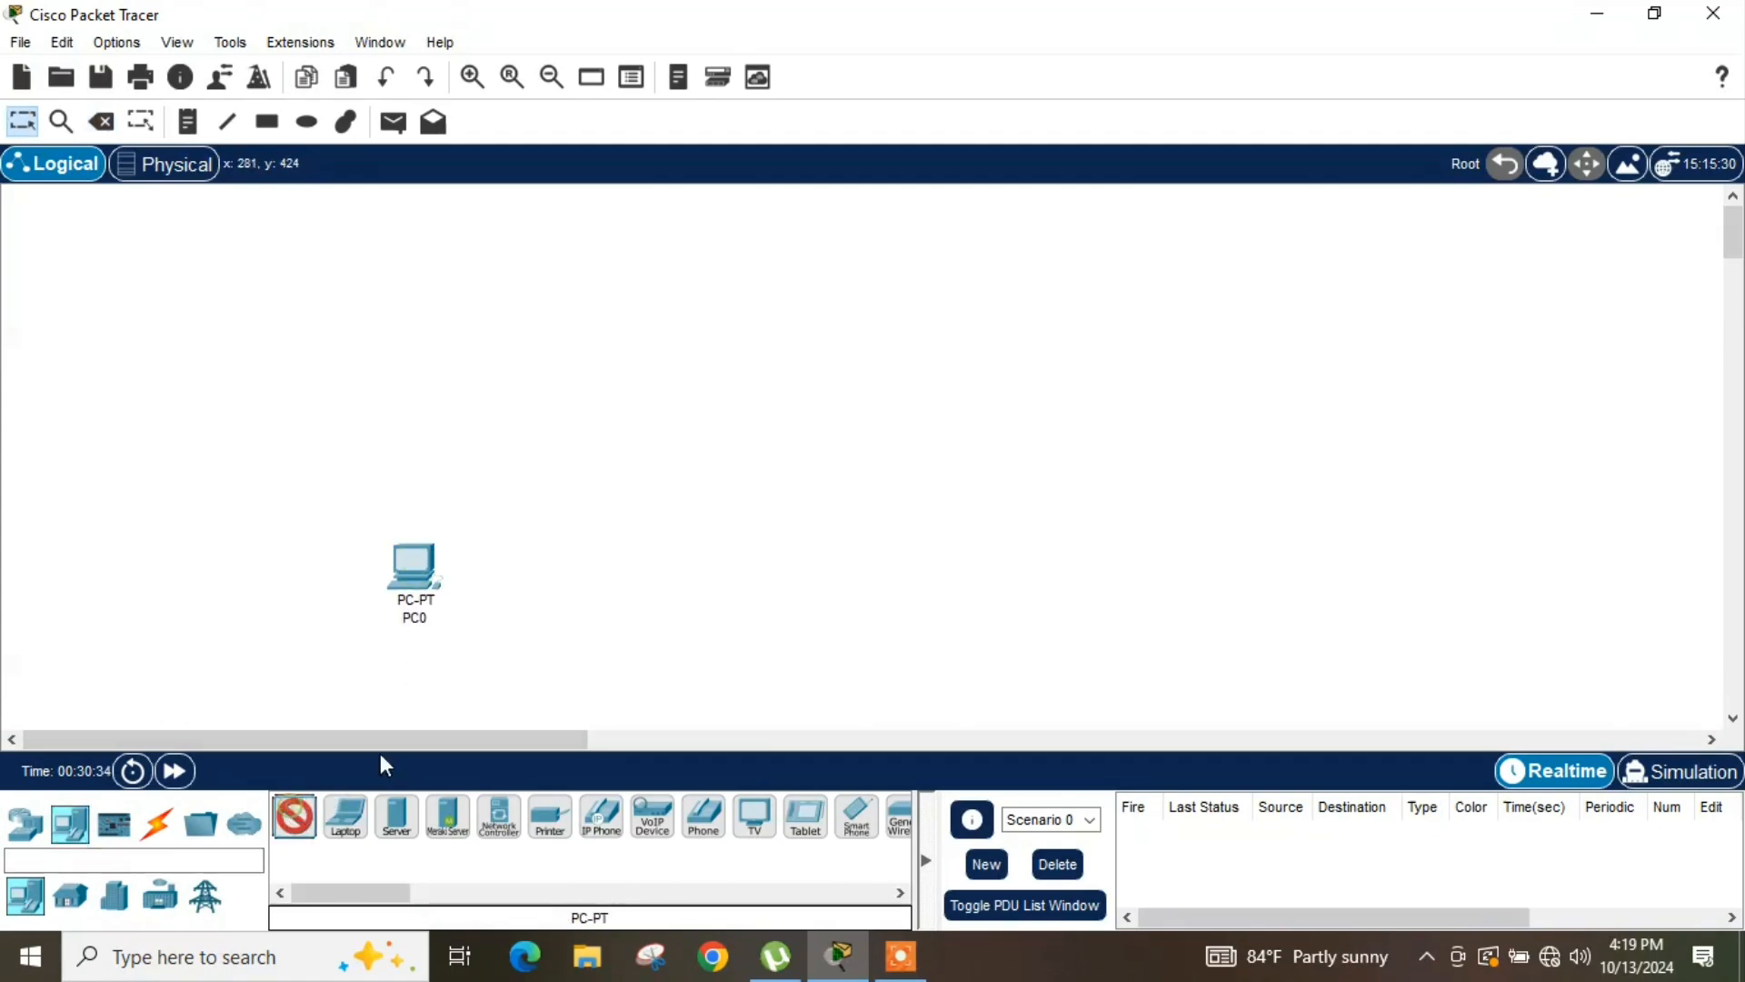
left_click(543, 586)
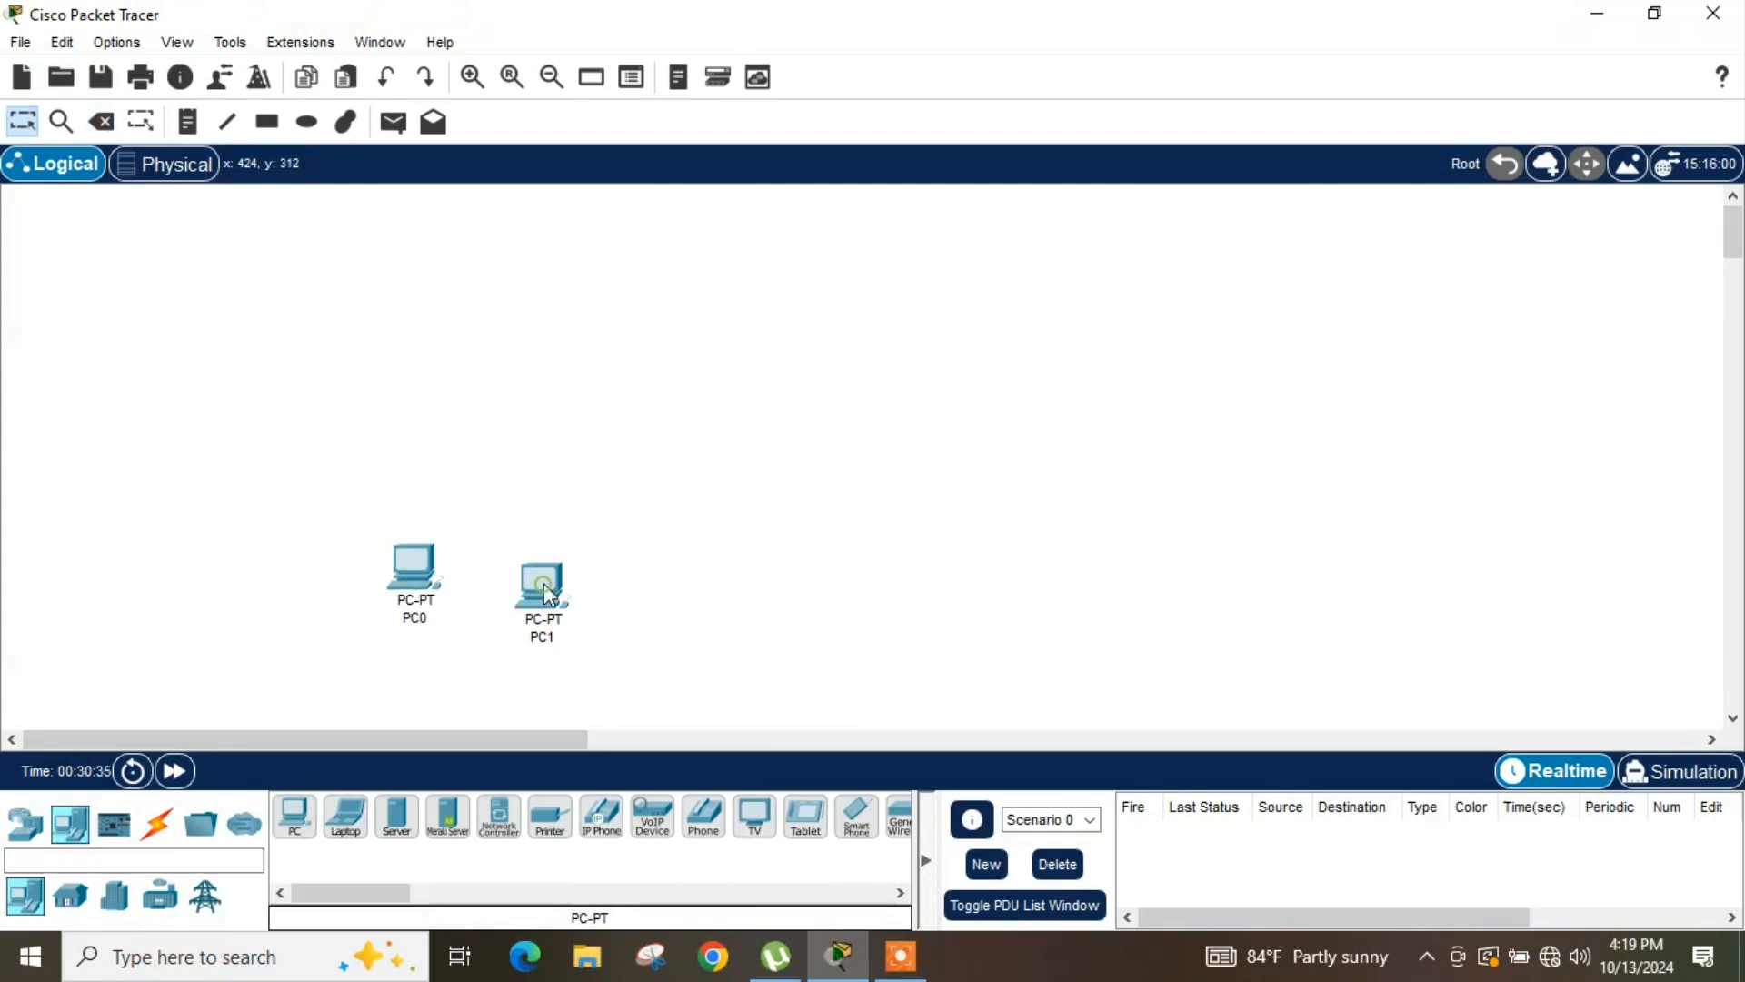
left_click(295, 815)
left_click(805, 586)
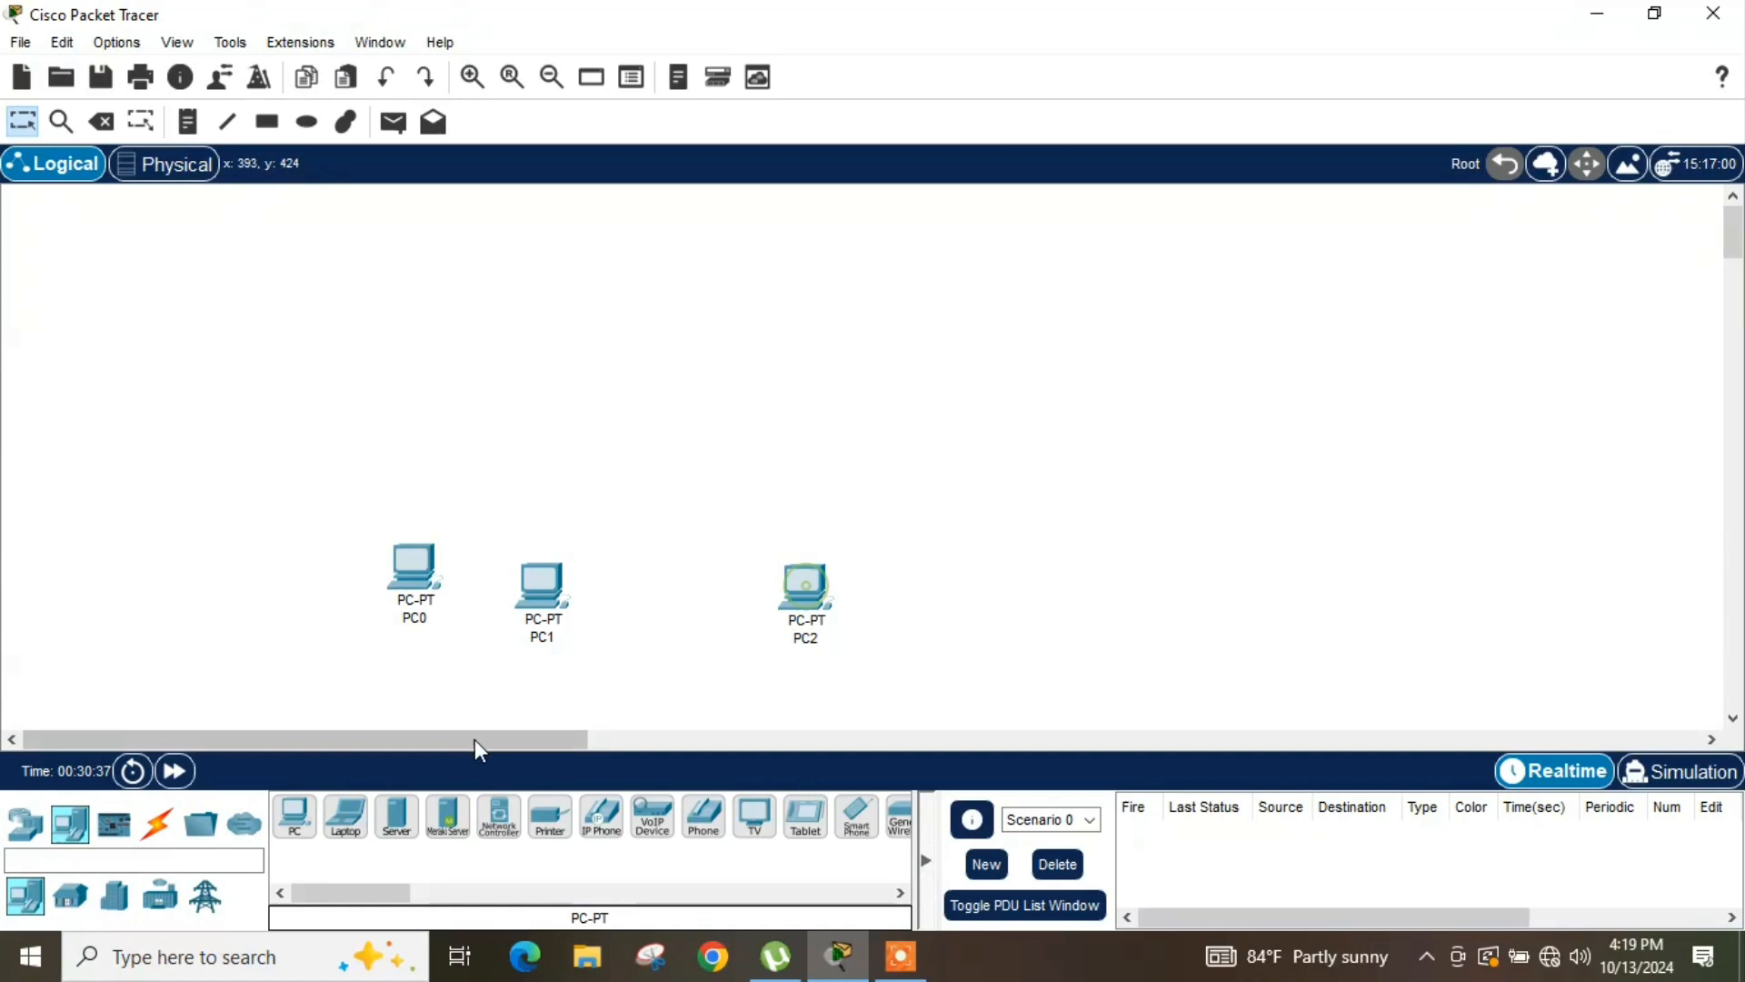
left_click(294, 815)
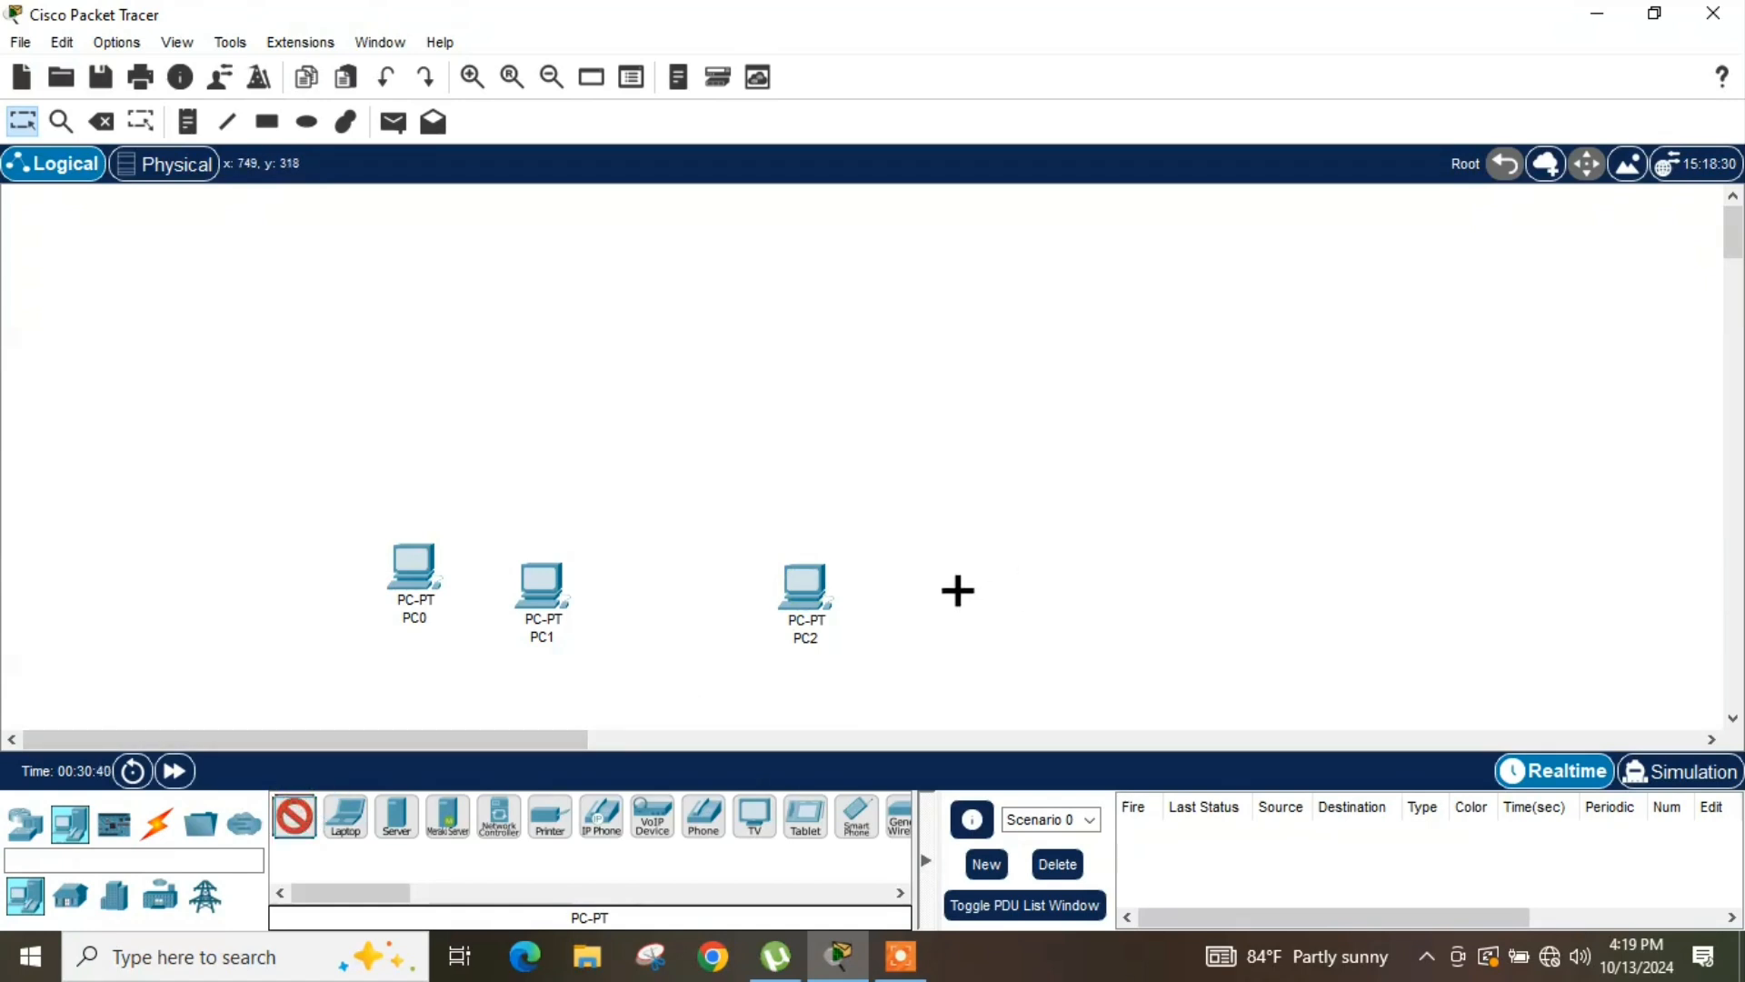
left_click(958, 591)
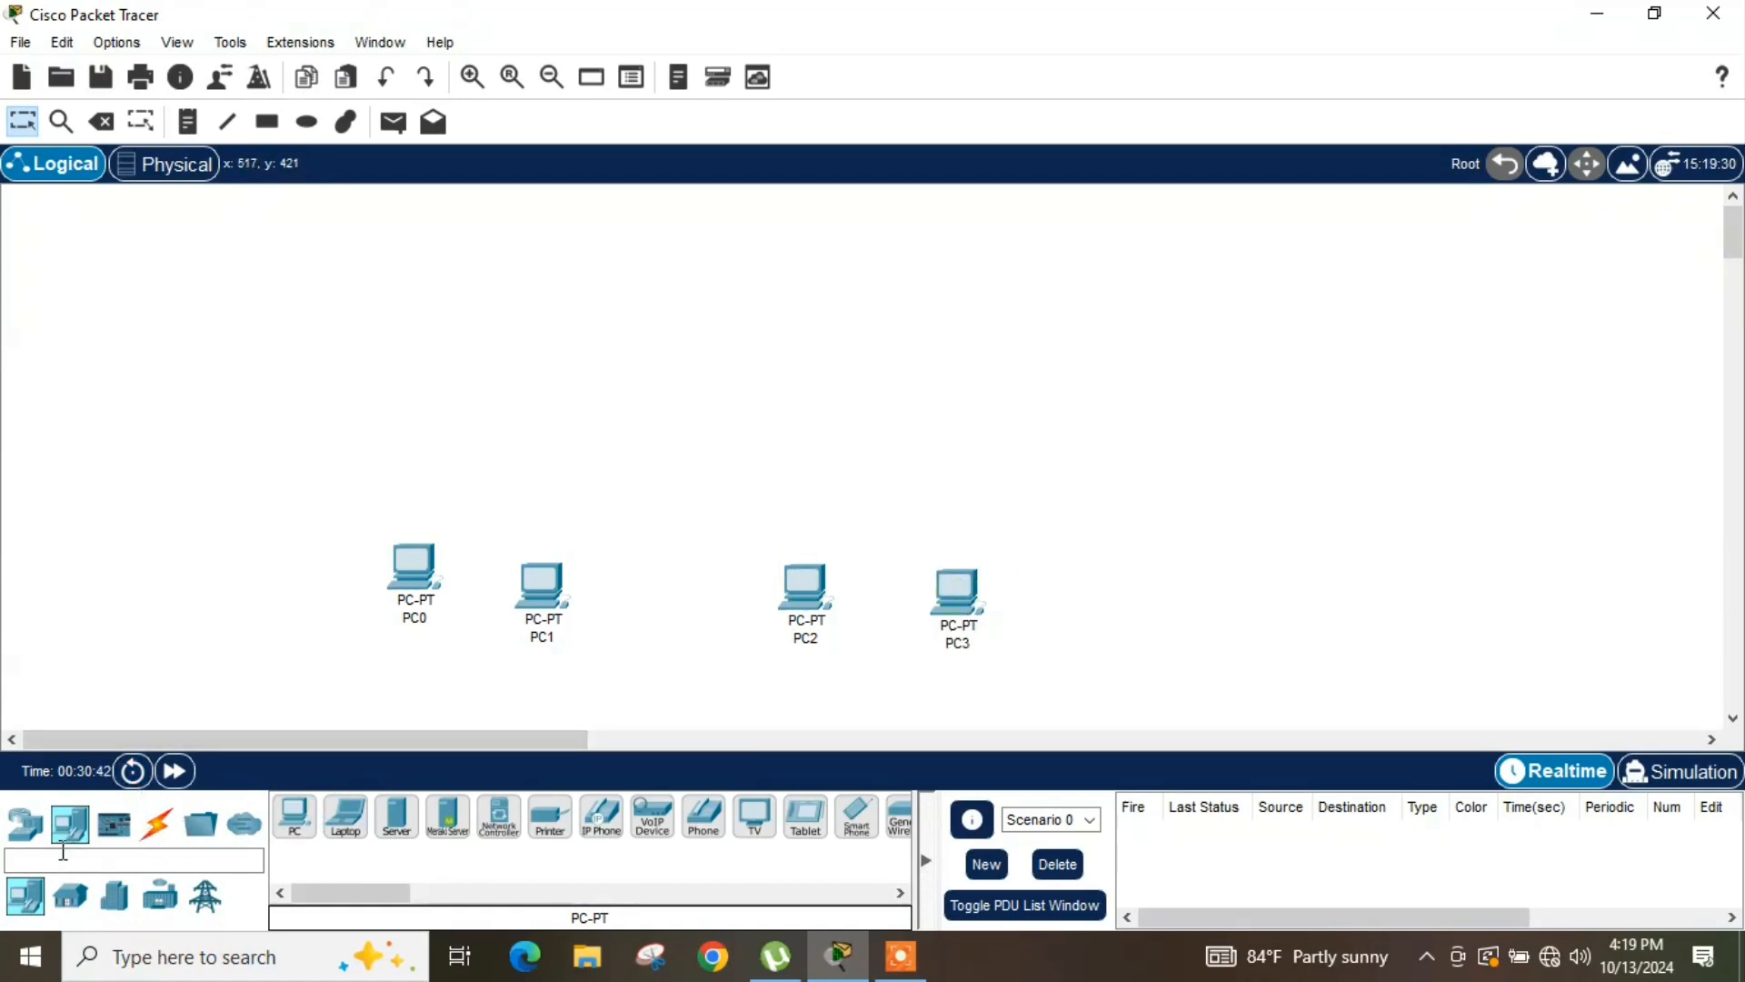
- Add two 2960 switches to the workspace, one above each pair of PCs
left_click(21, 825)
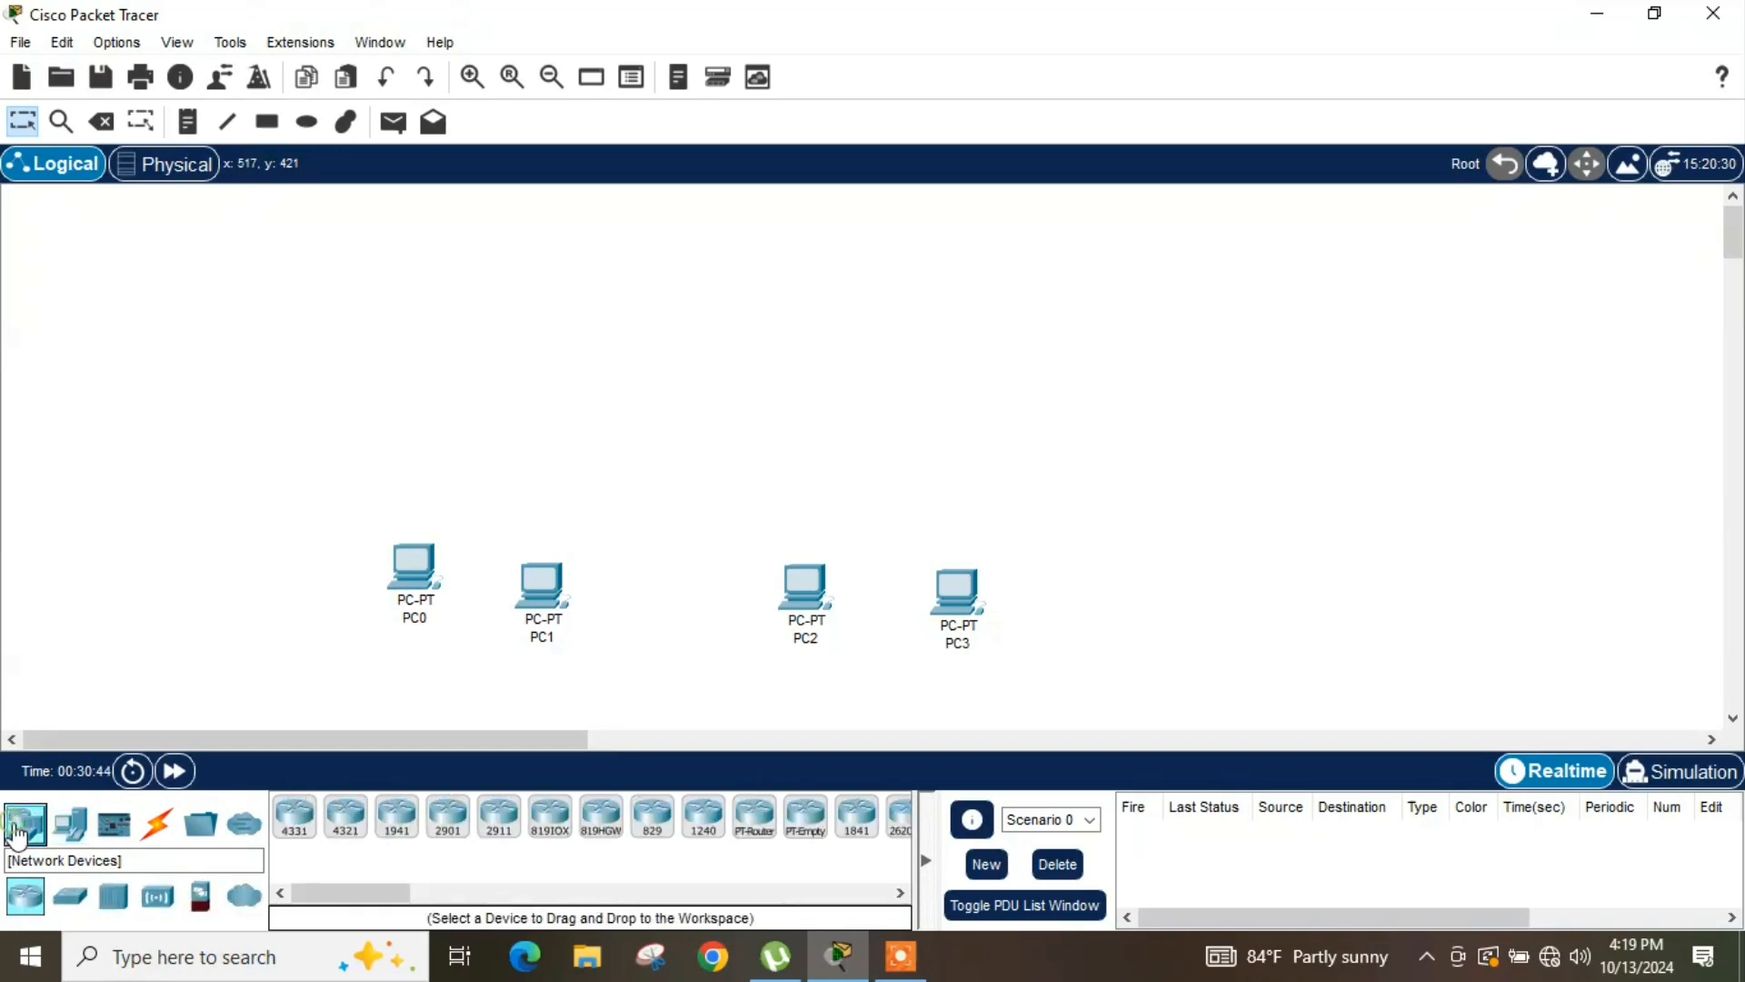
left_click(66, 904)
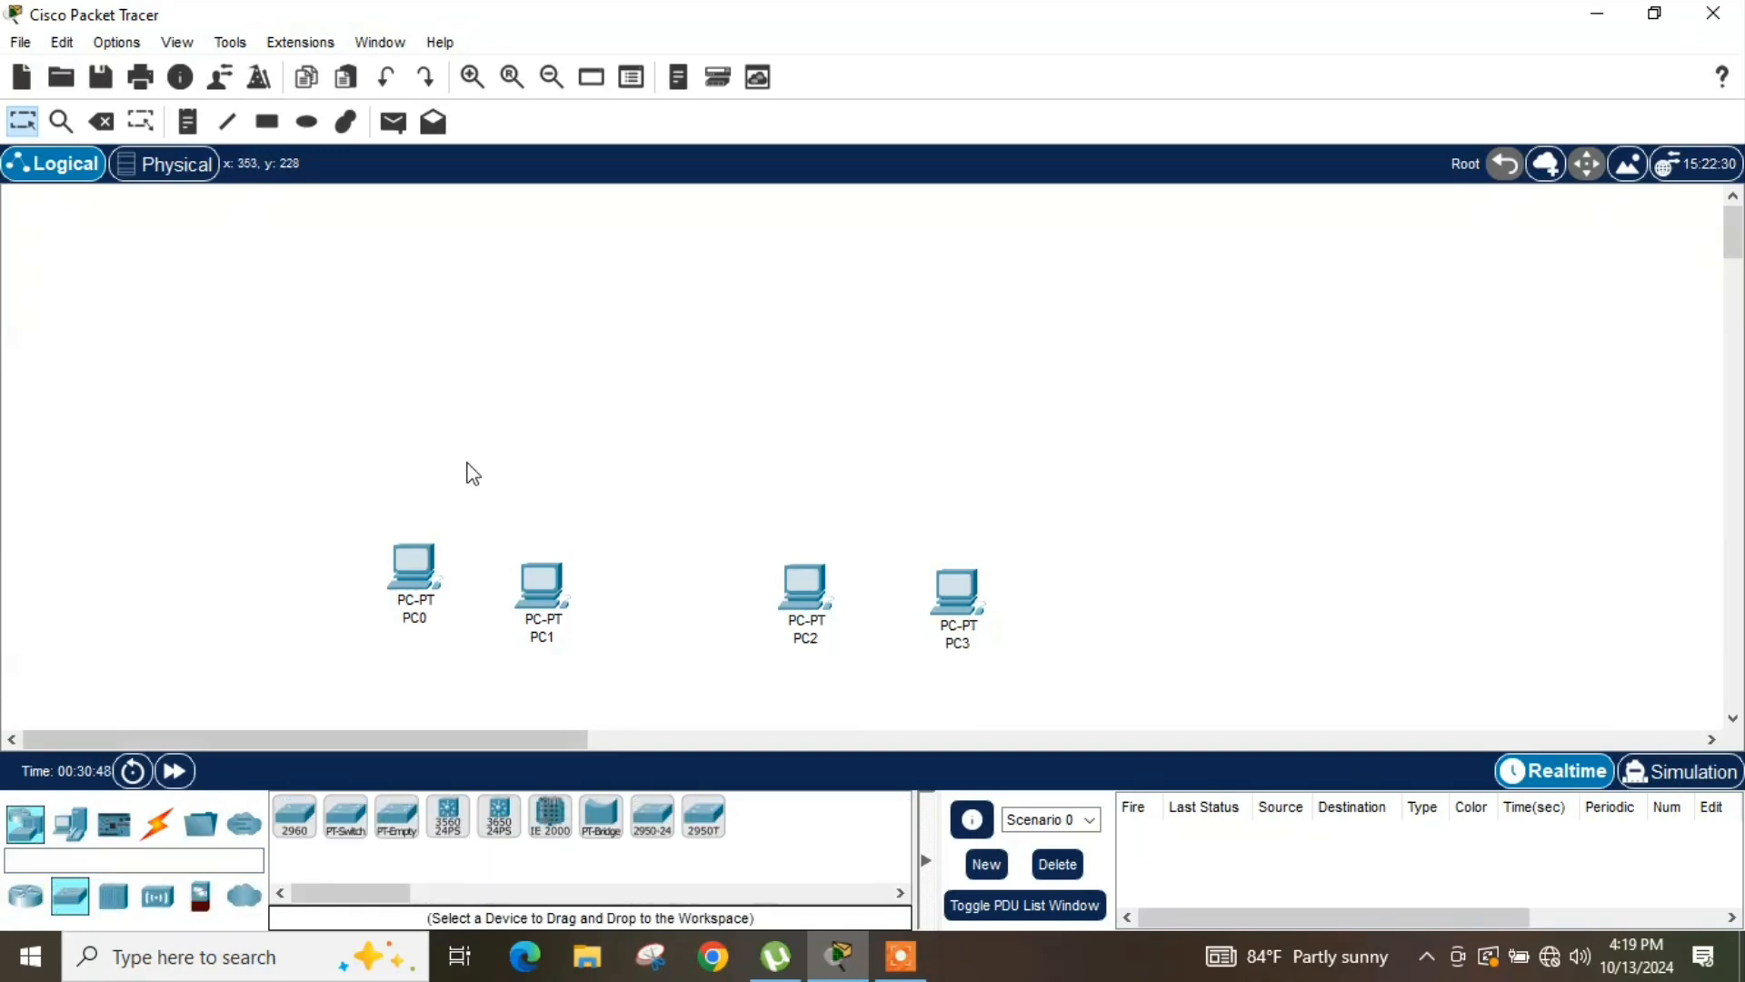
left_click(294, 818)
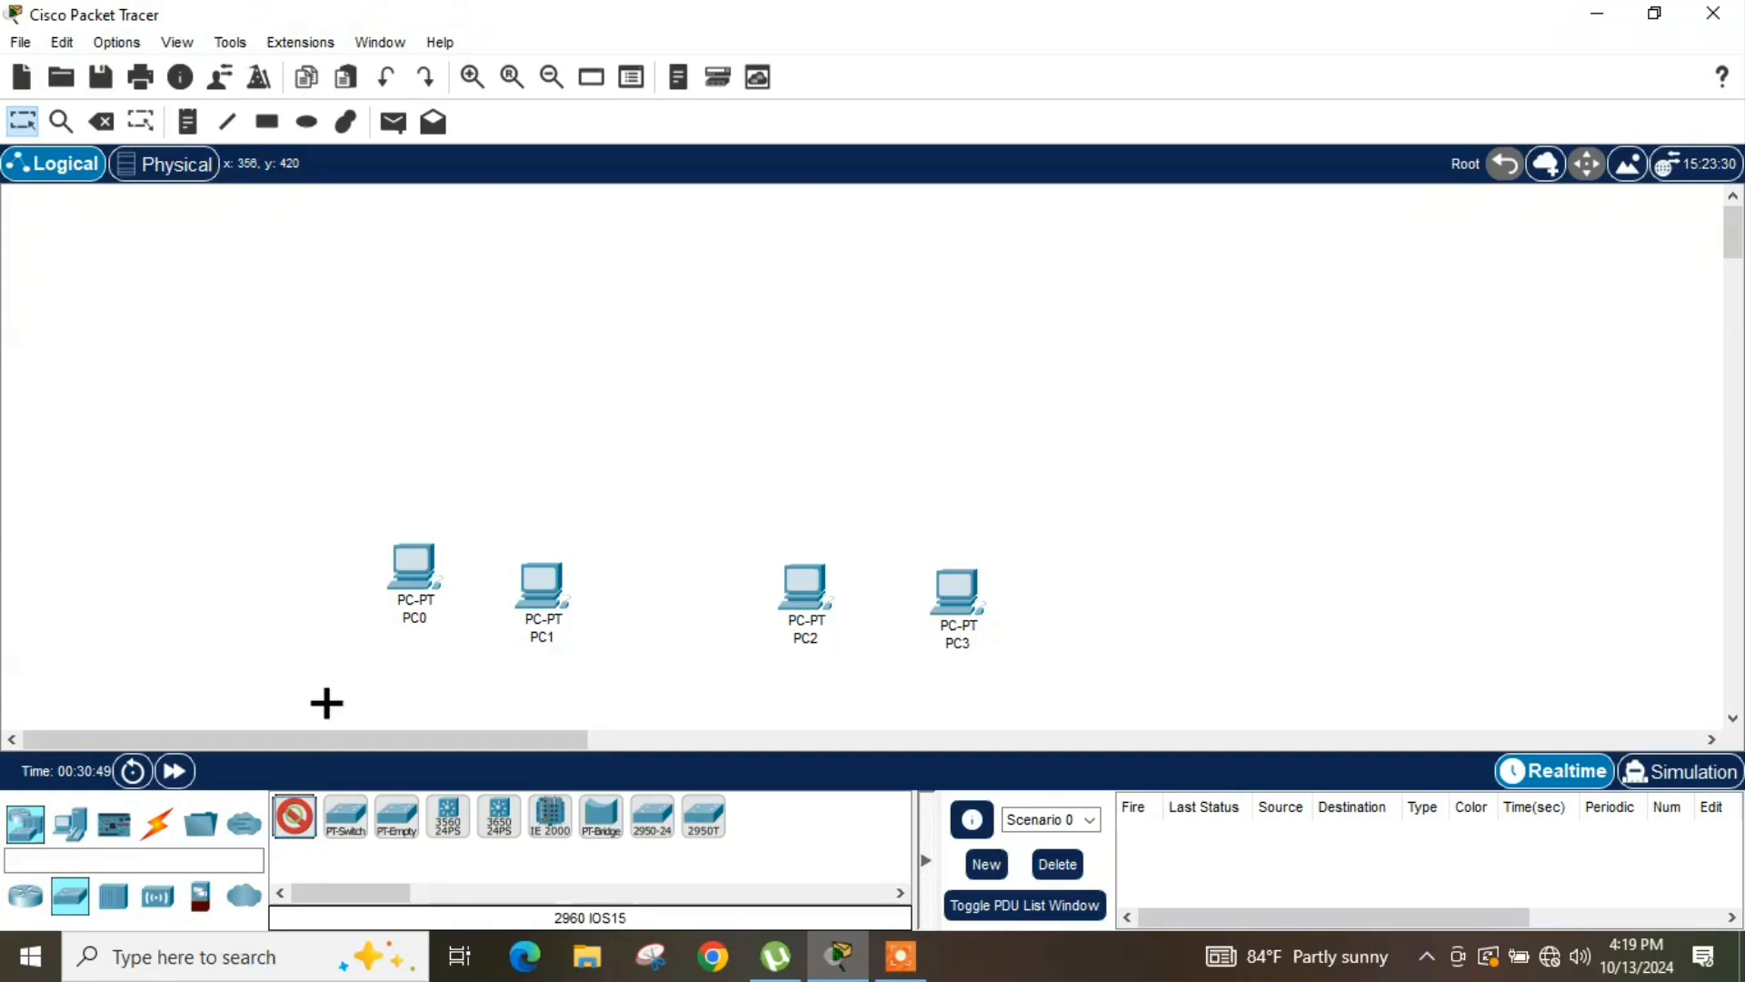
left_click(499, 444)
left_click(294, 818)
left_click(916, 448)
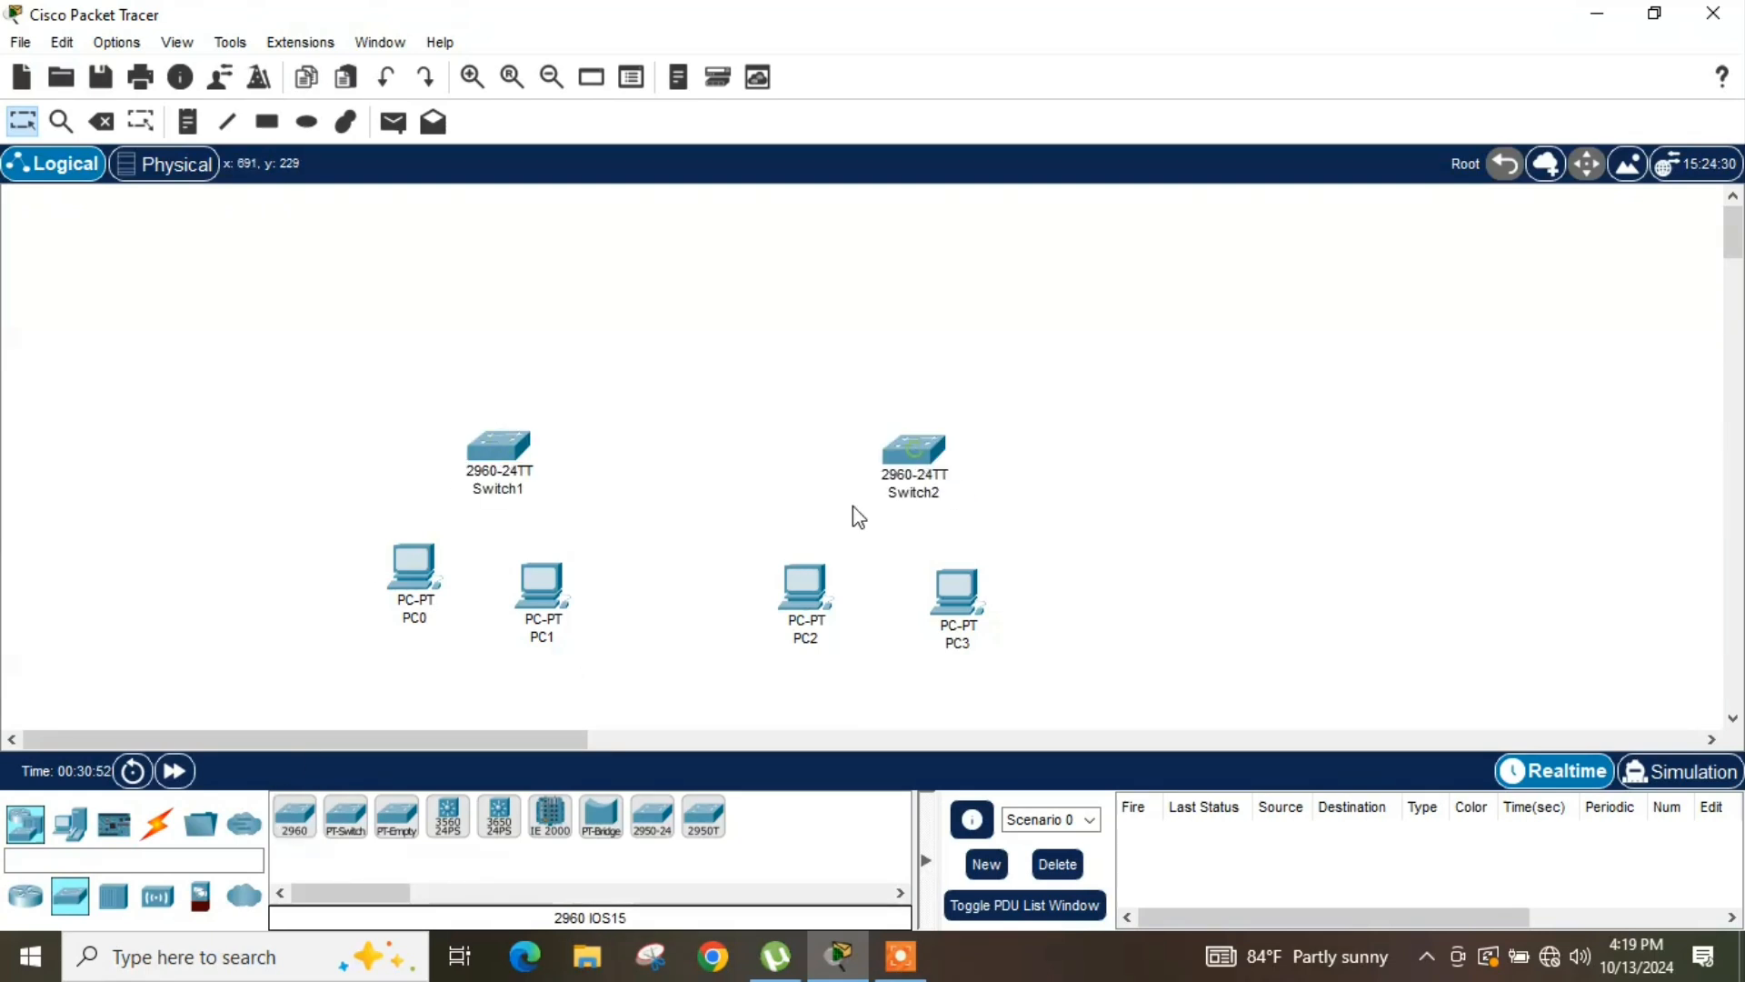
- Place one ISR4331 router above and between the two switches
left_click(24, 900)
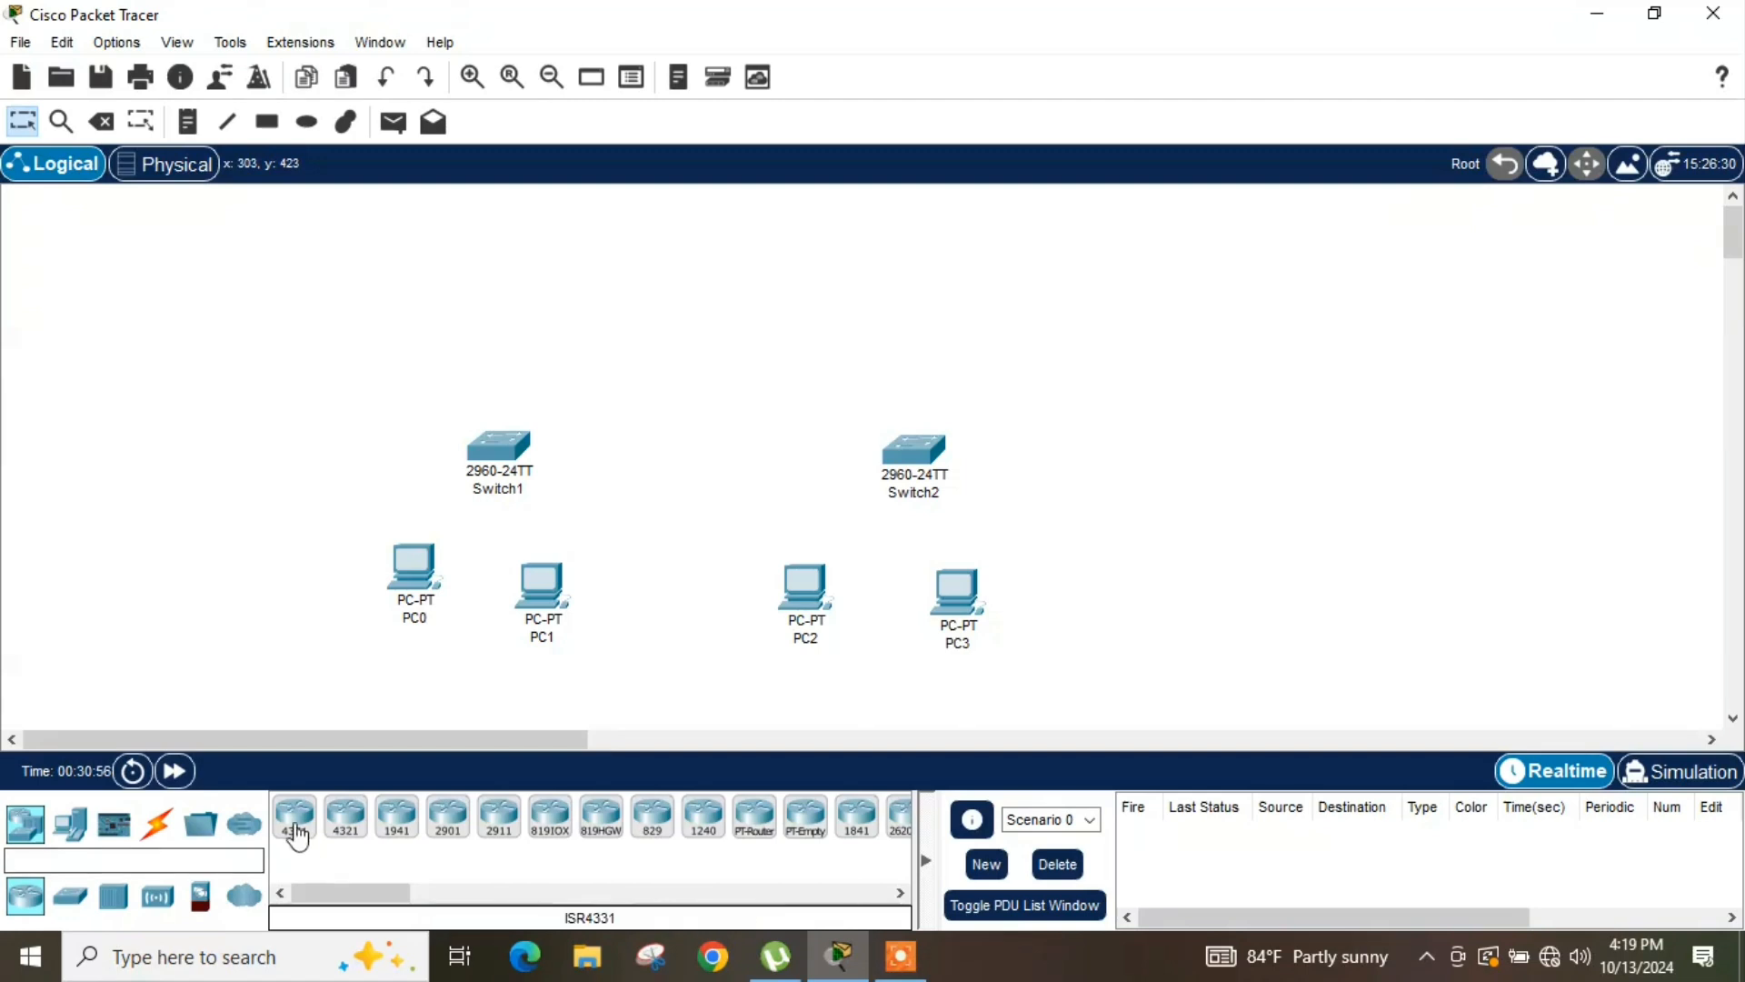
left_click(295, 823)
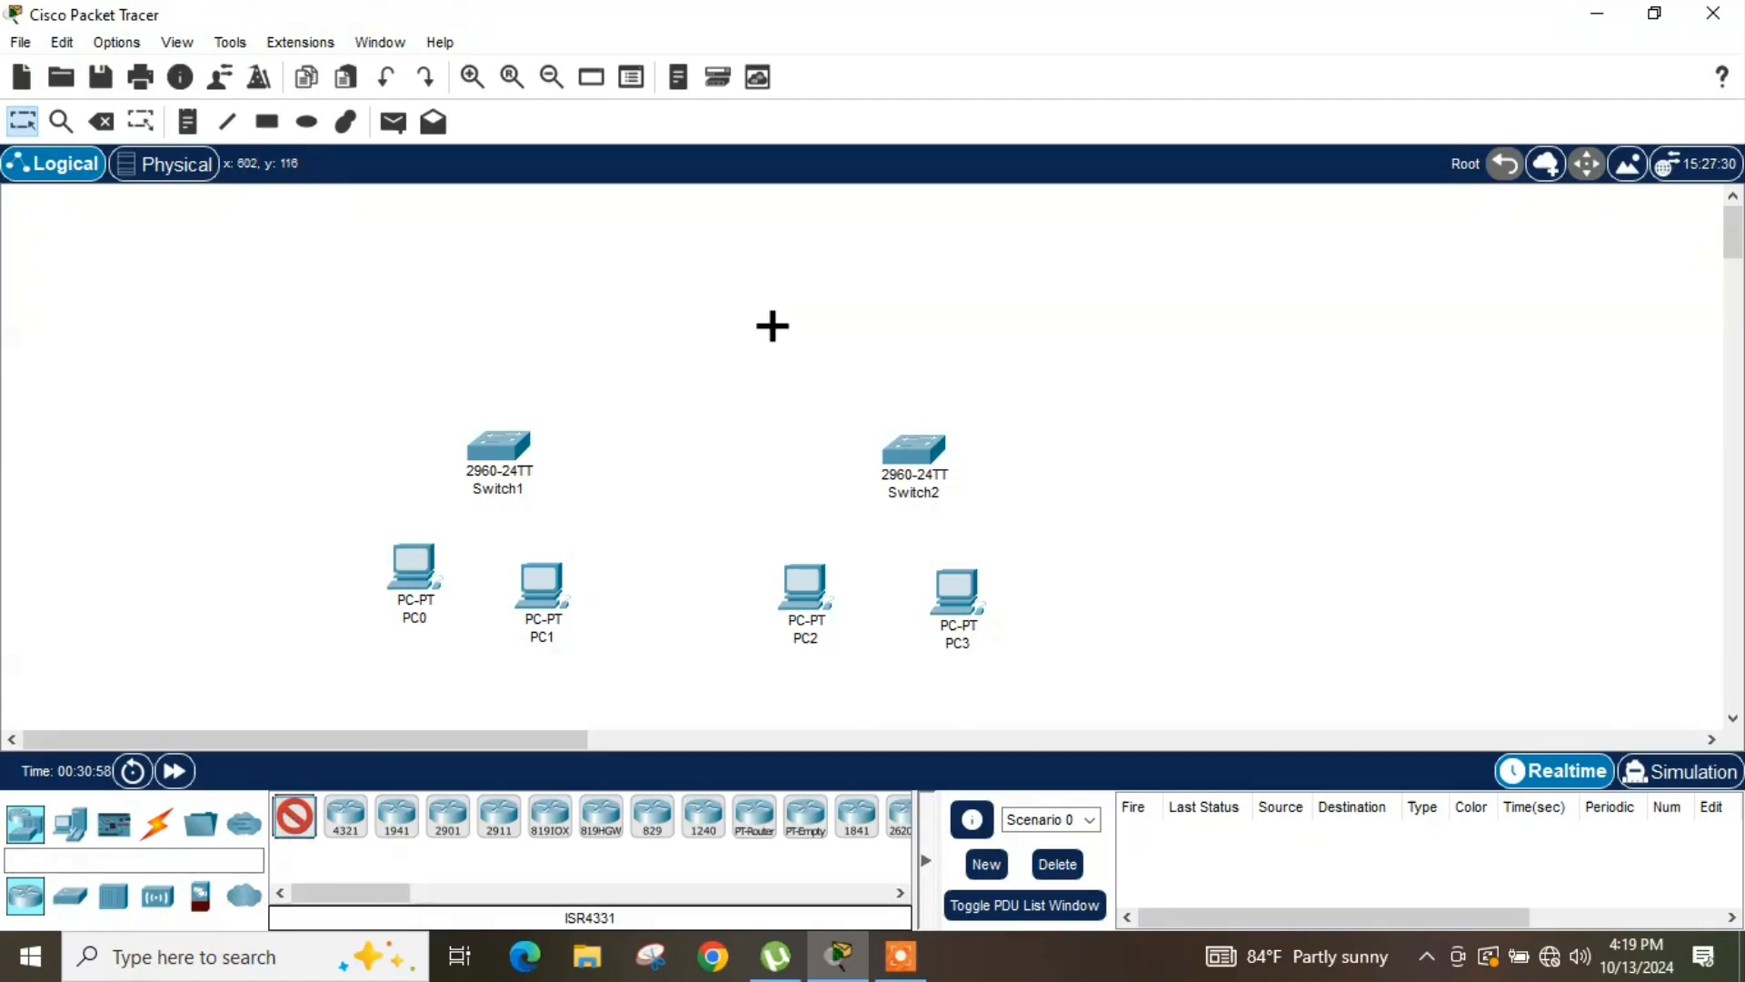
left_click(704, 311)
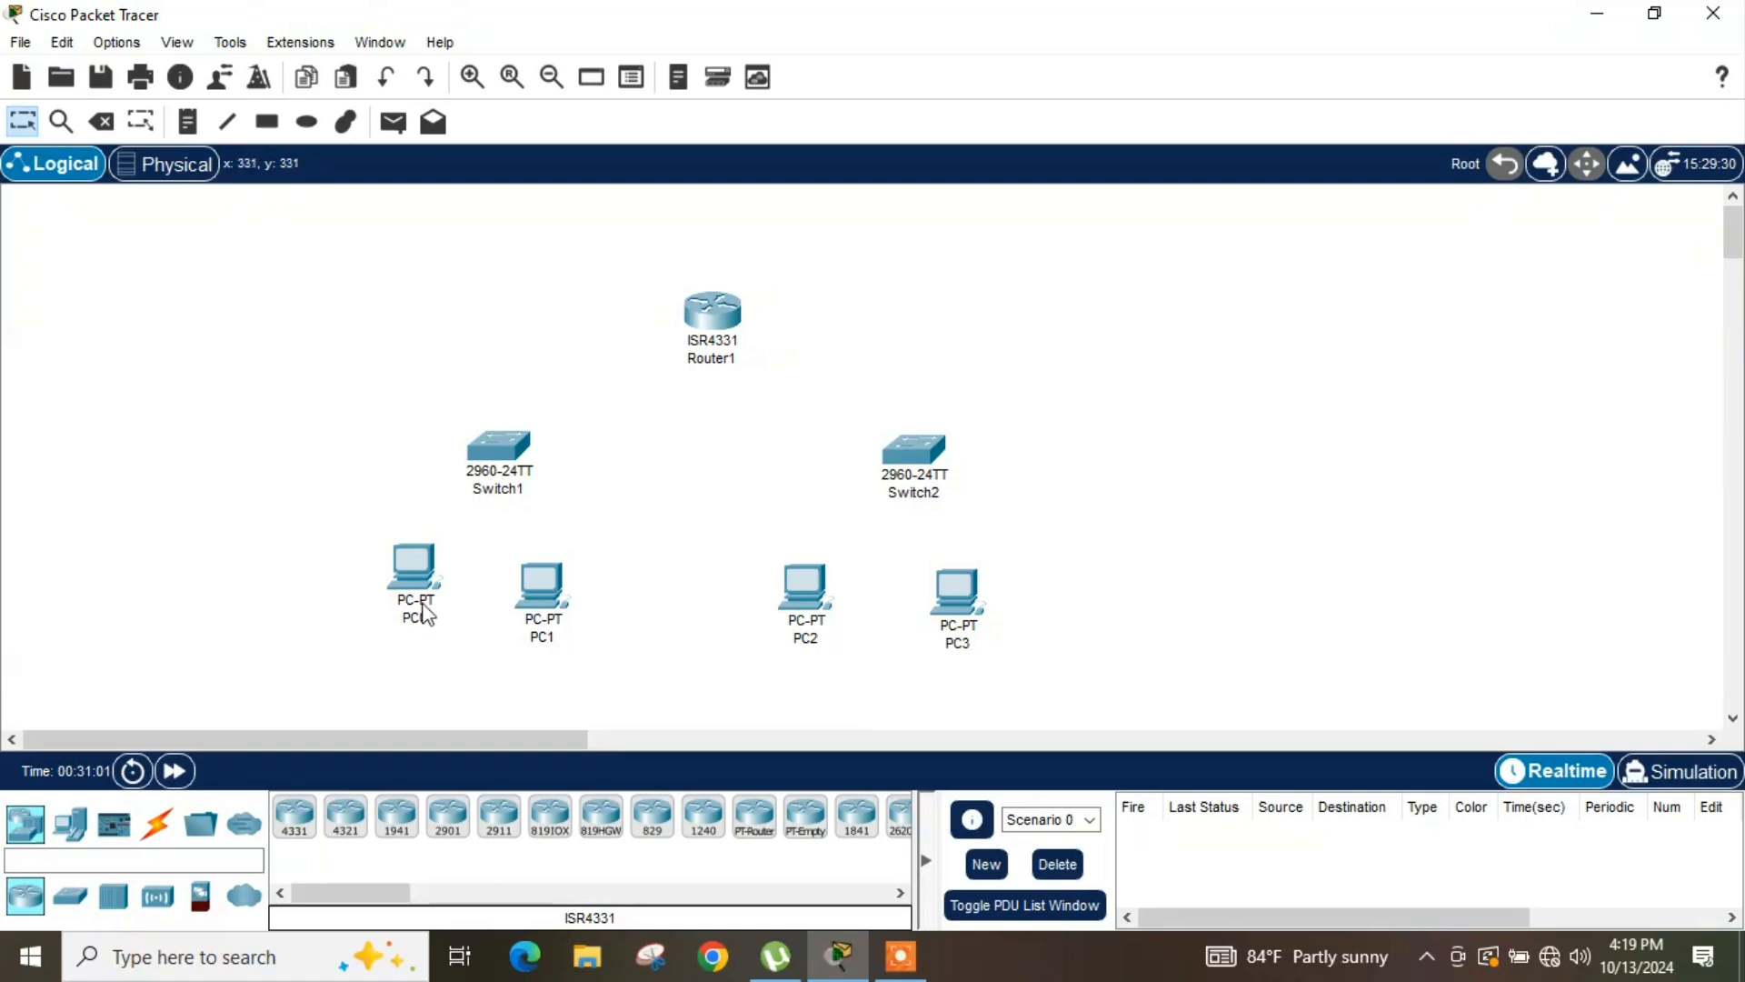
- Connect PC0's FastEthernet0 port to Switch1's GigabitEthernet0/1 port with a Copper Straight-Through cable
left_click(157, 825)
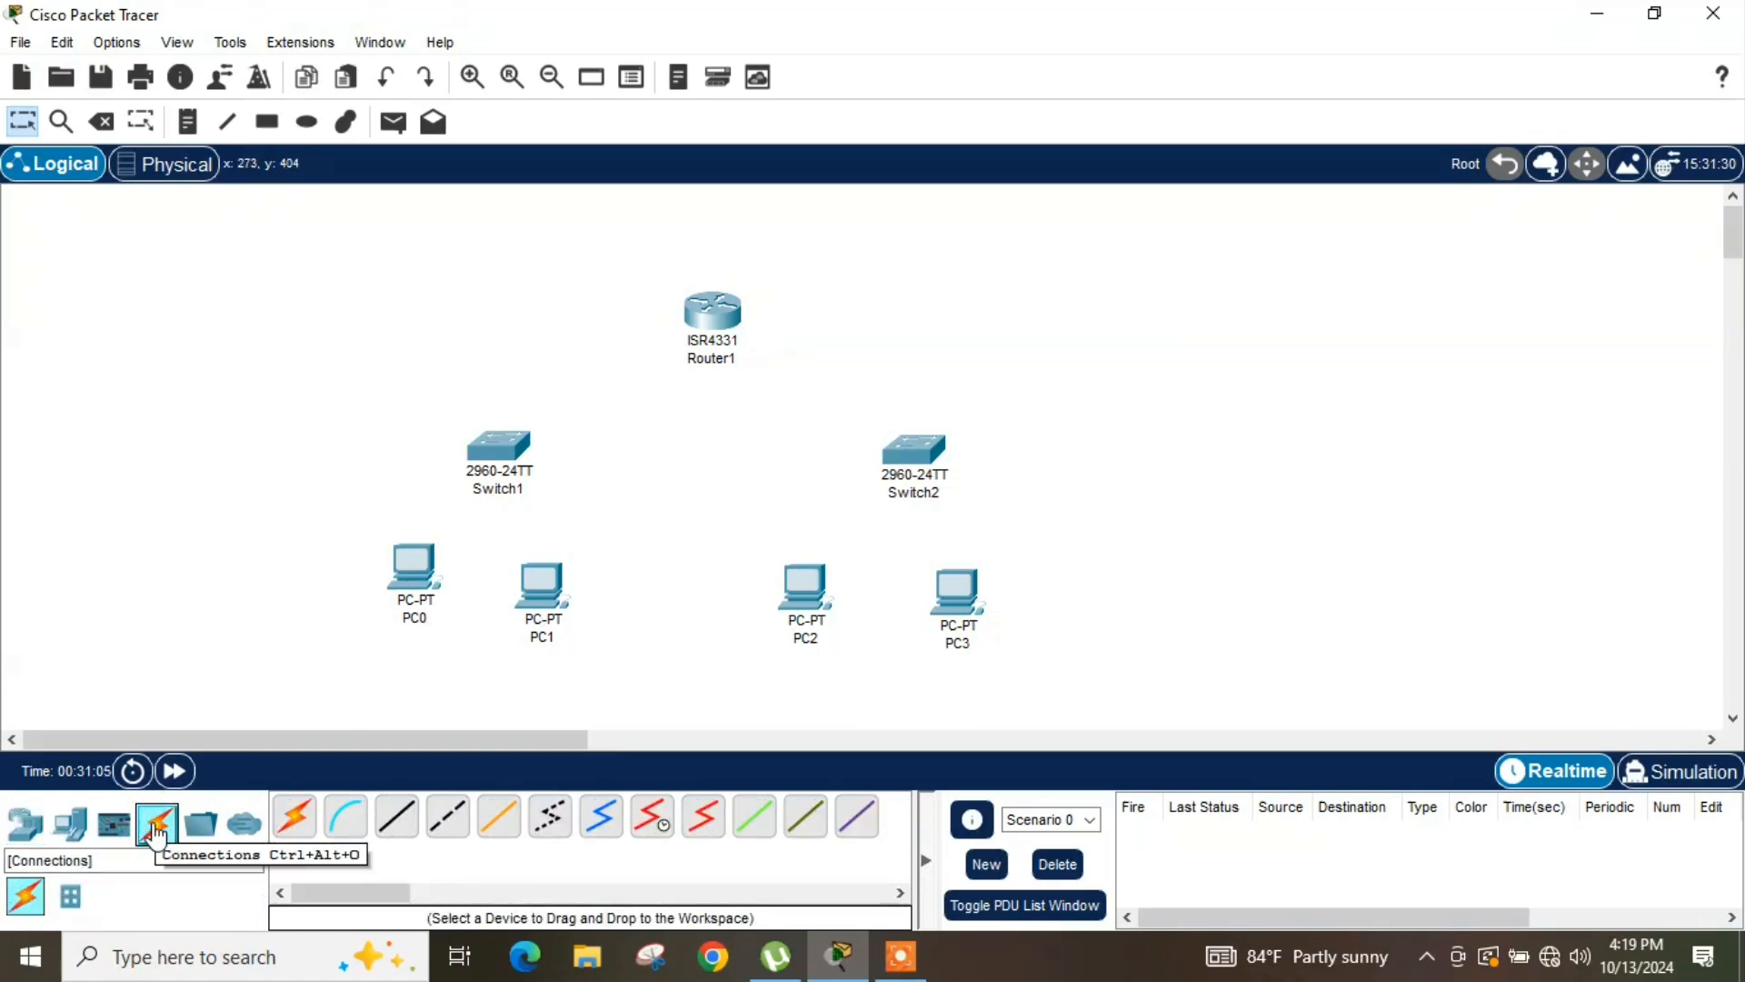
left_click(398, 823)
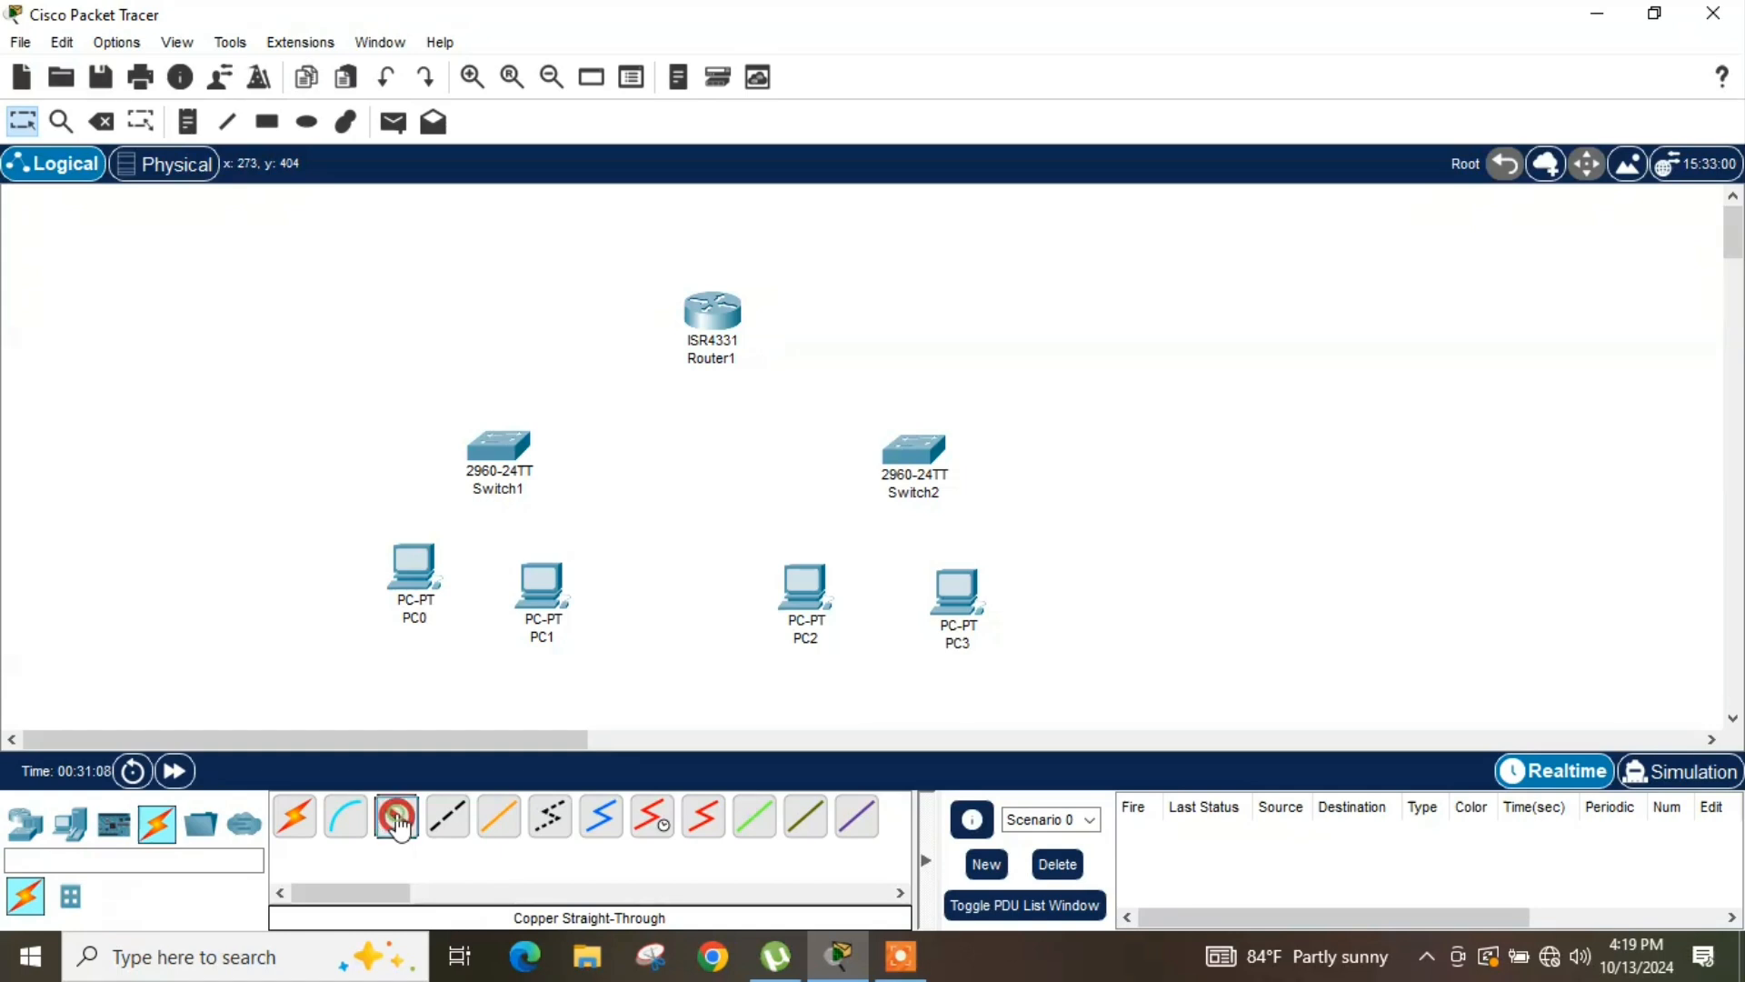
left_click(415, 574)
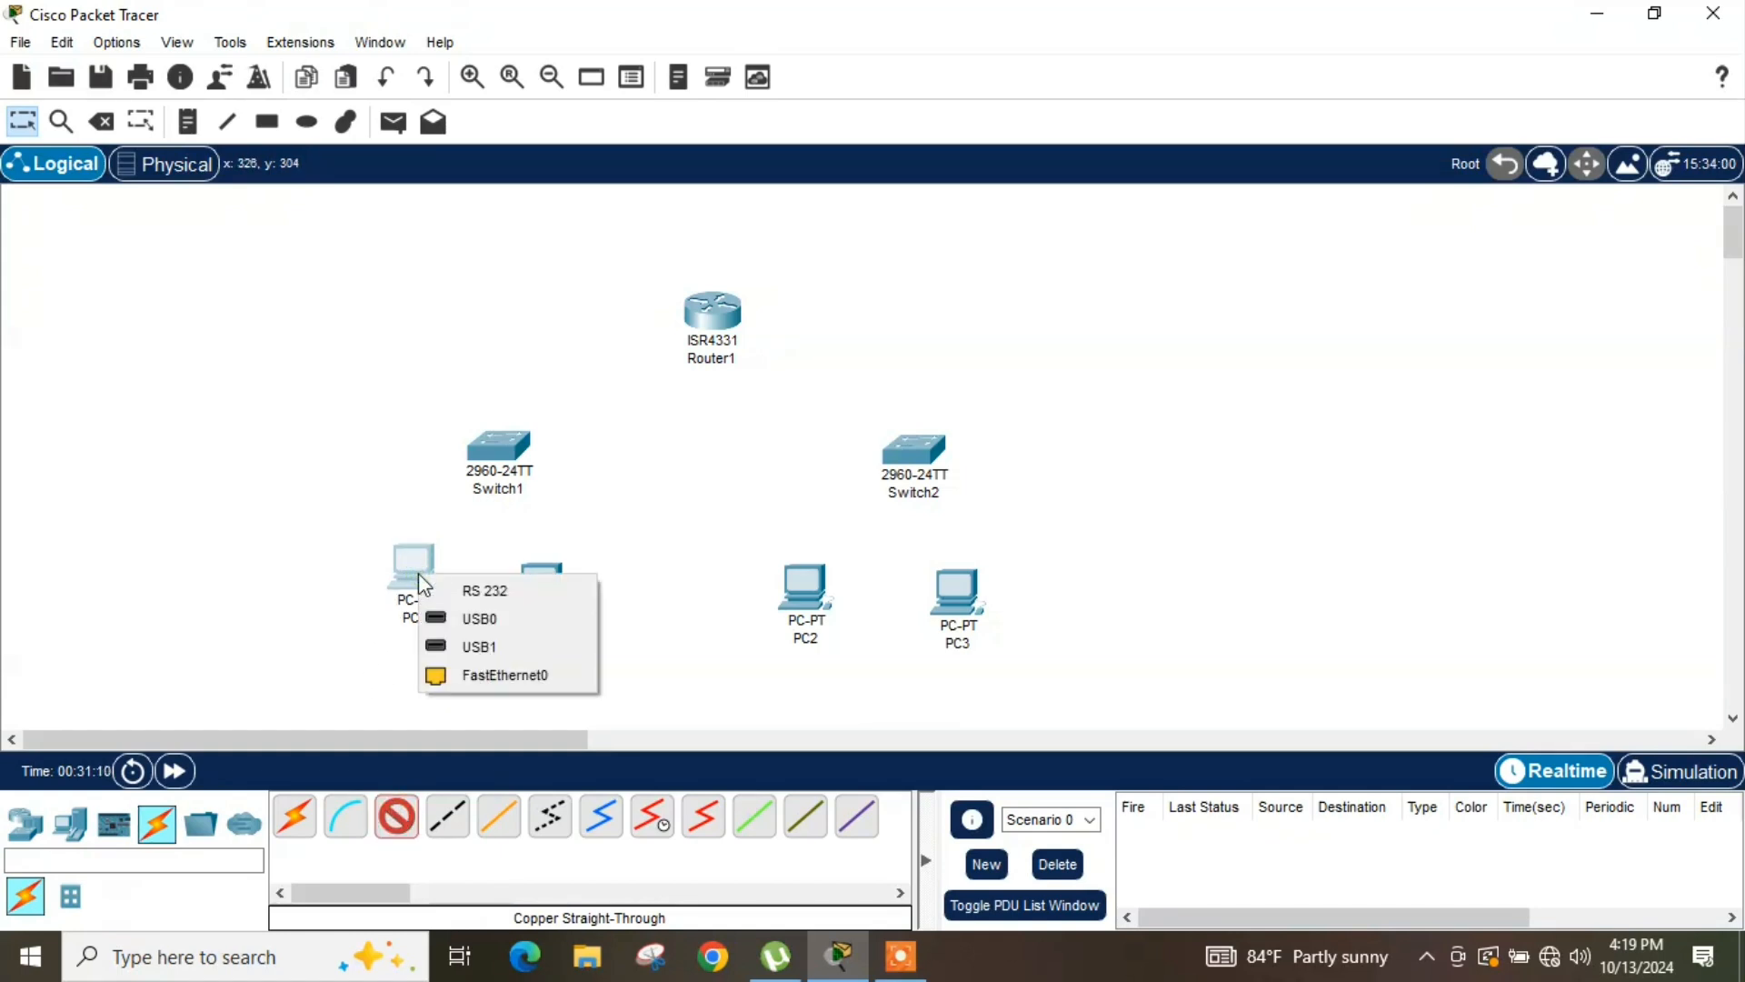
left_click(472, 684)
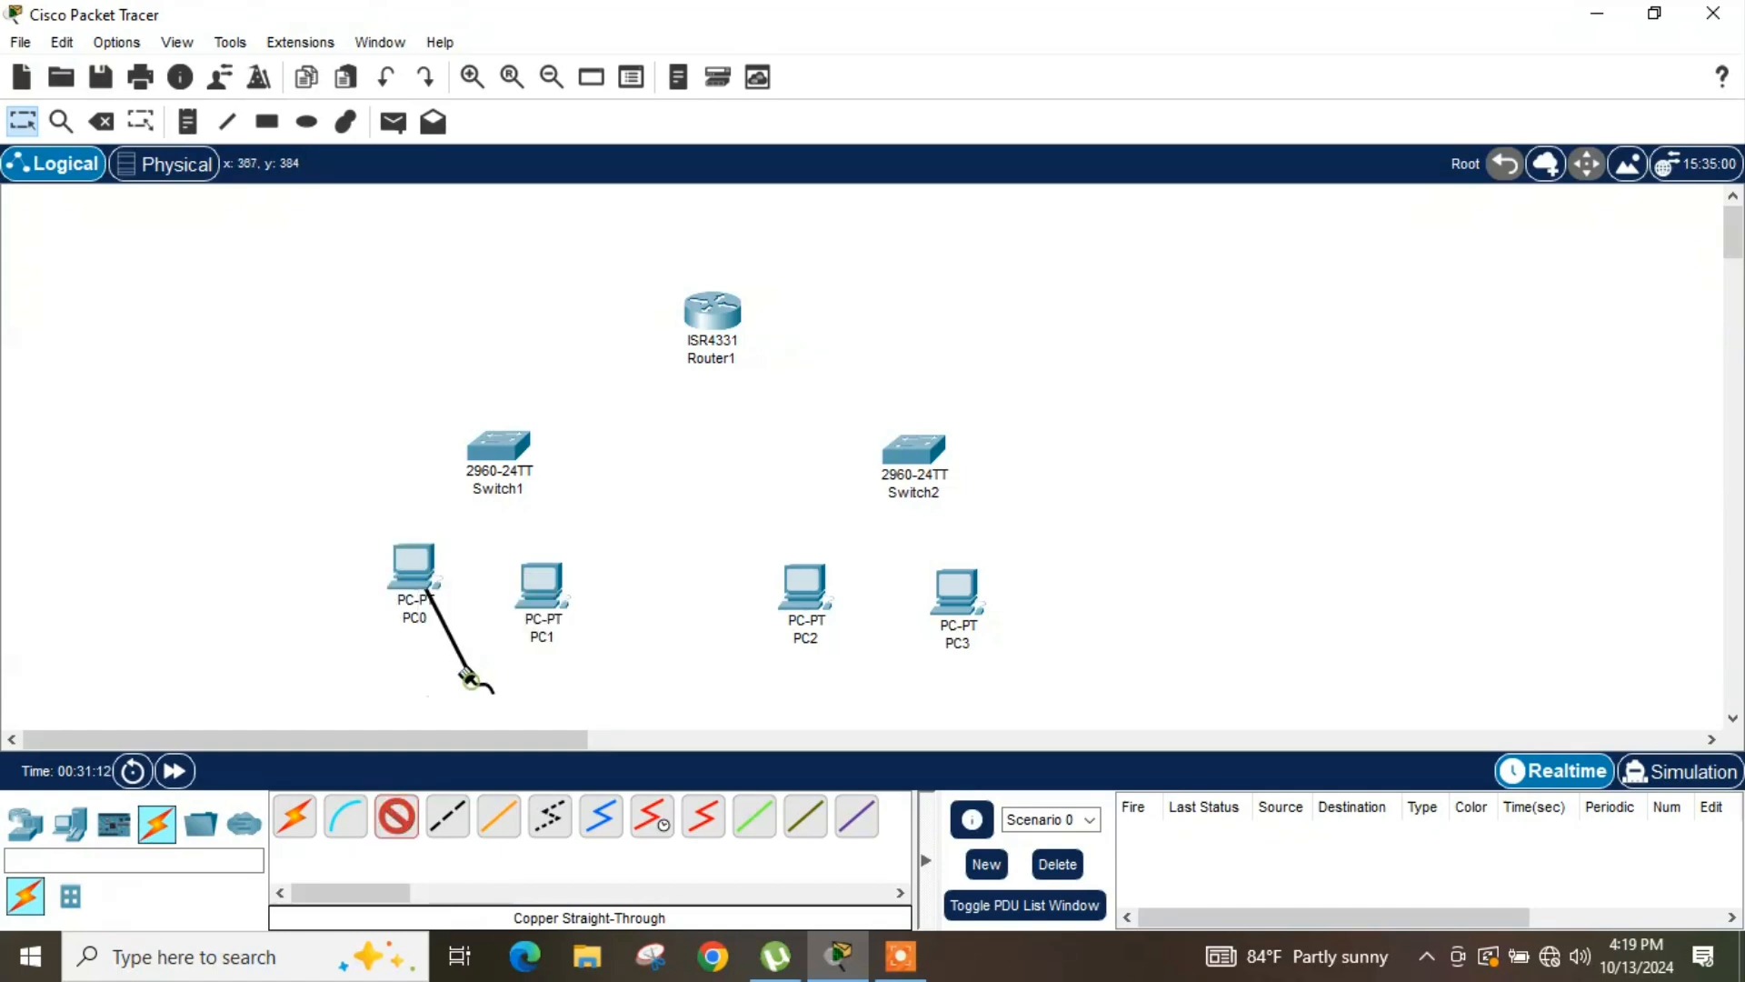
left_click(496, 459)
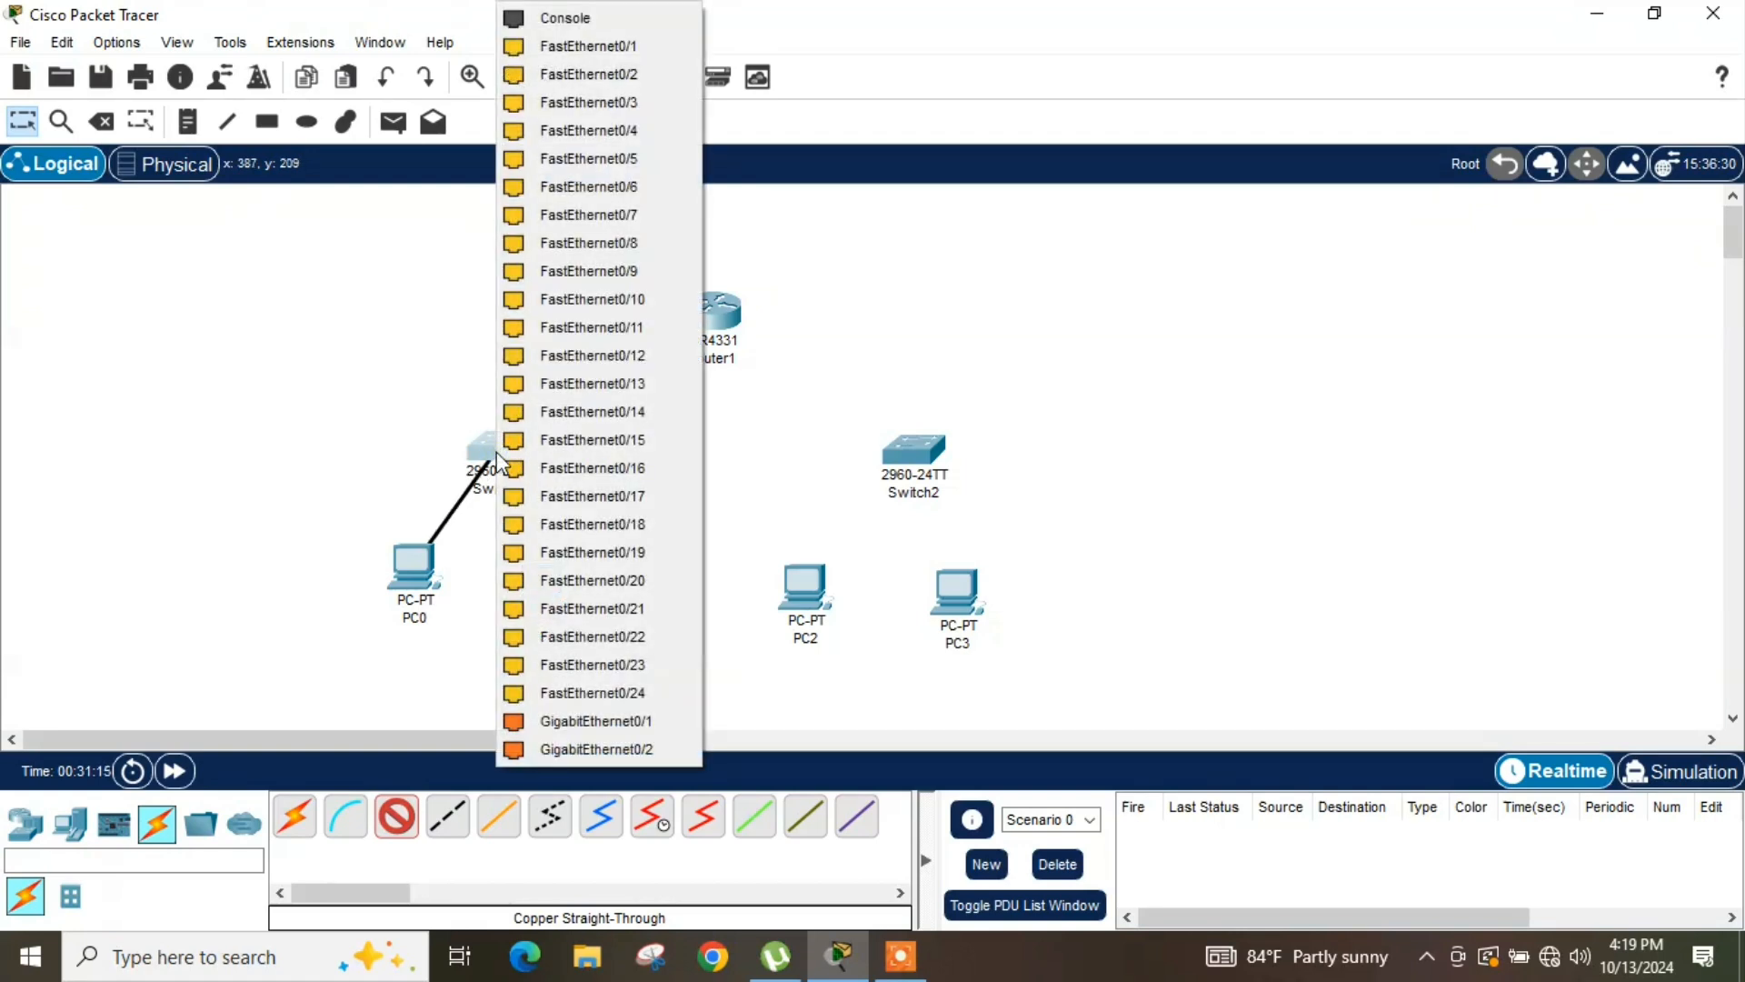
left_click(544, 718)
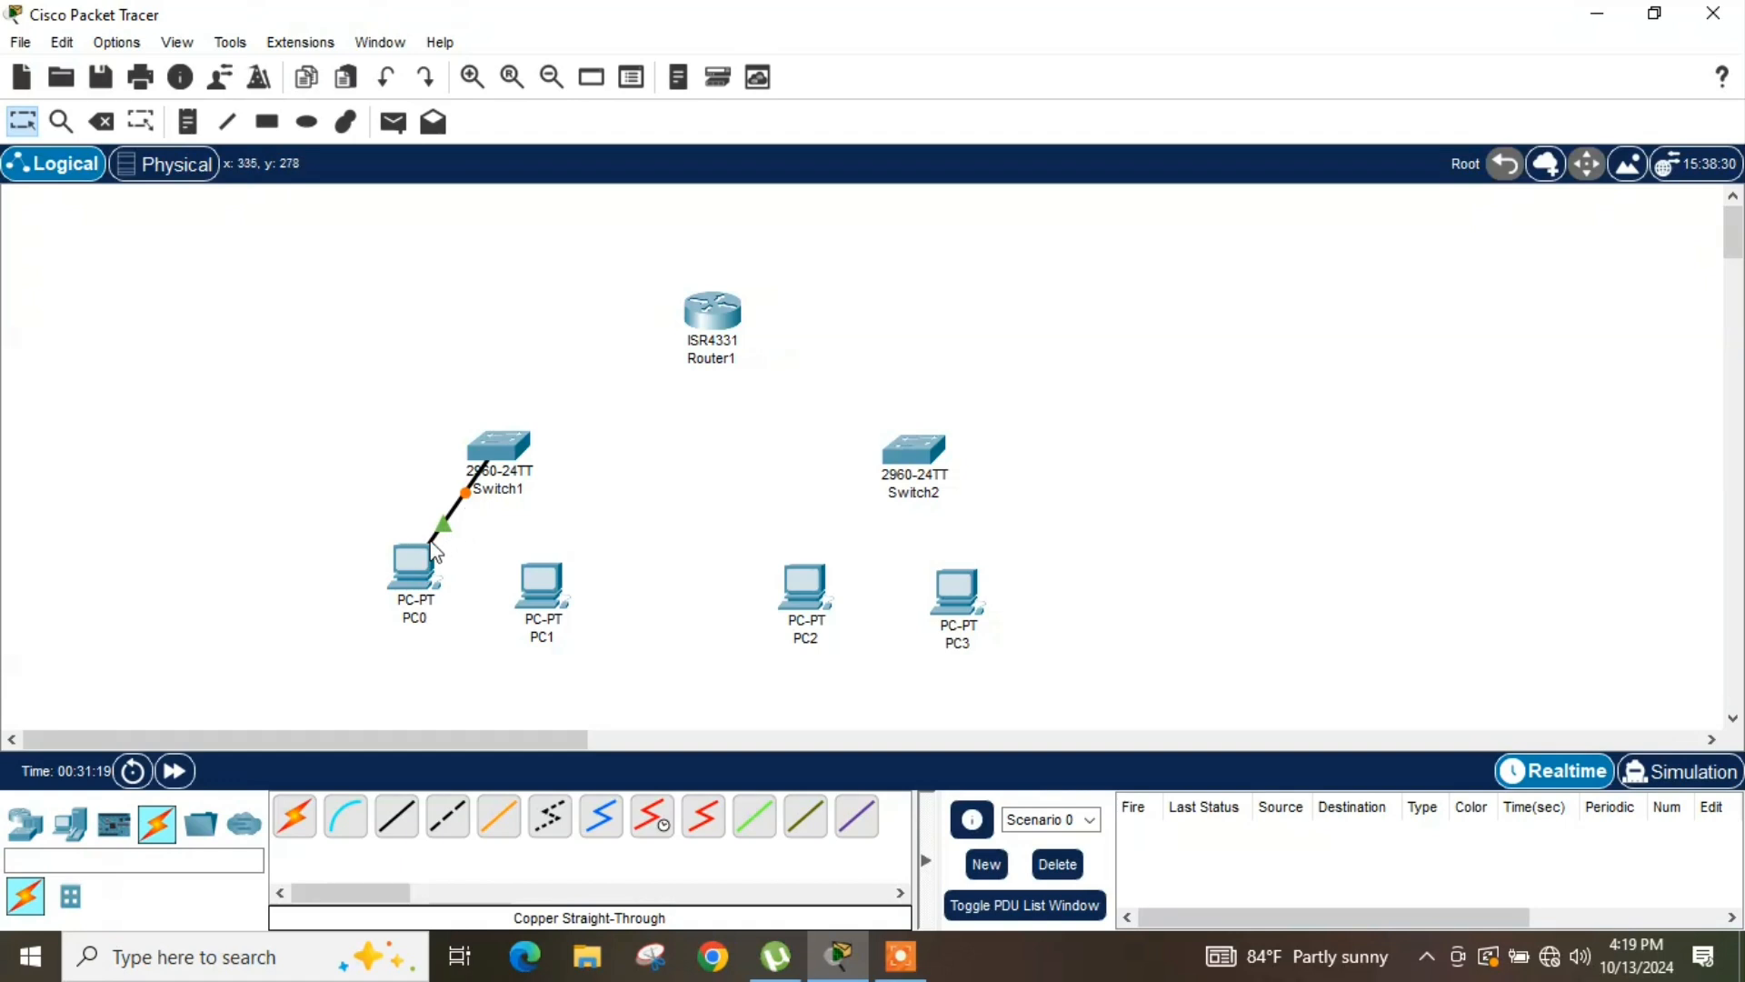
- Connect PC1's FastEthernet0 port to Switch1's GigabitEthernet0/2 port with a Copper Straight-Through cable
left_click(398, 820)
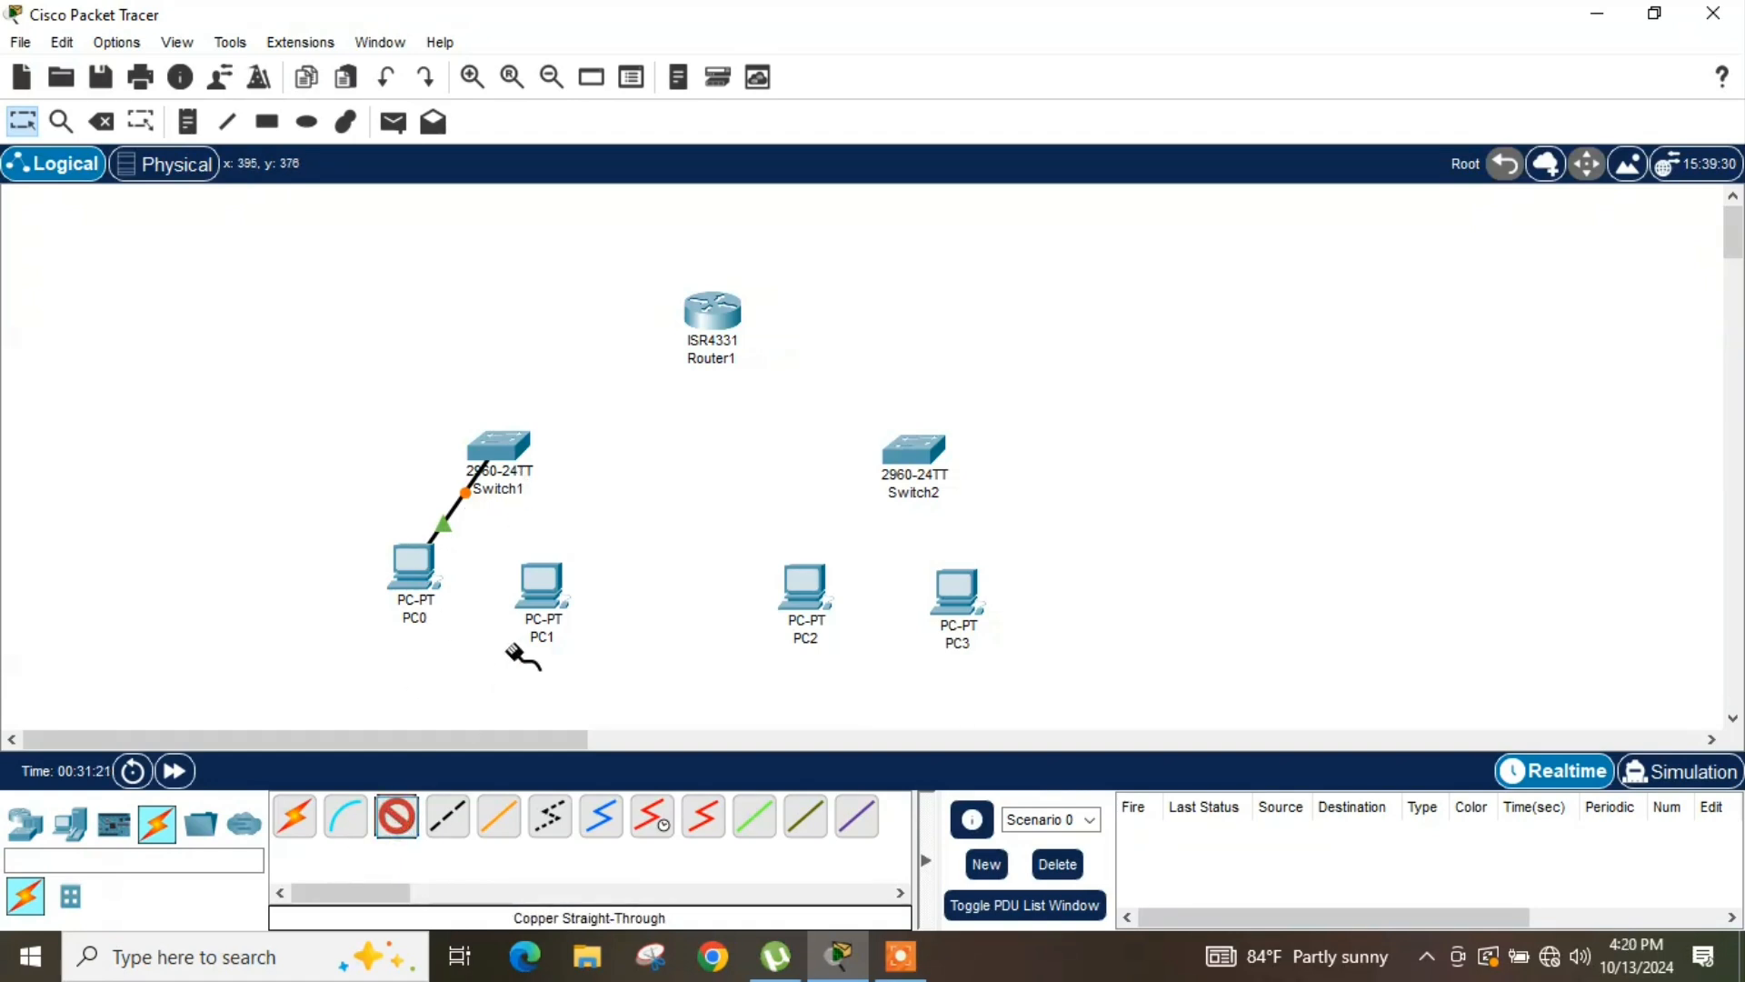
left_click(547, 584)
left_click(591, 684)
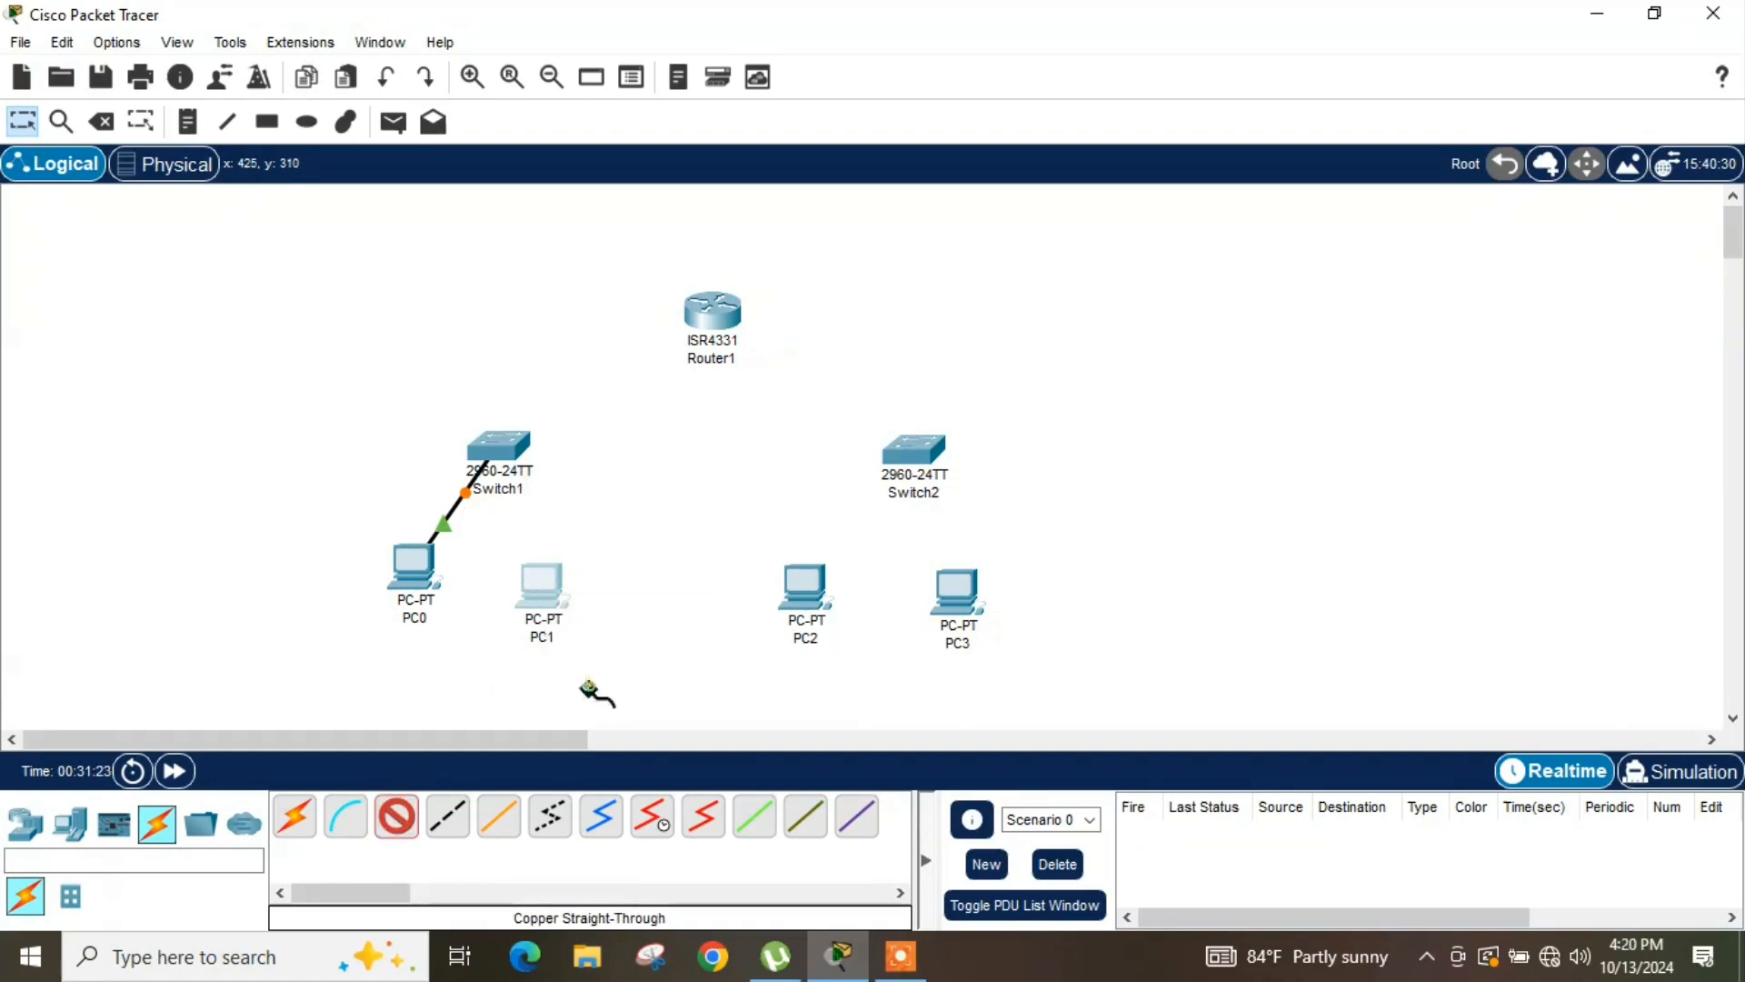
left_click(498, 450)
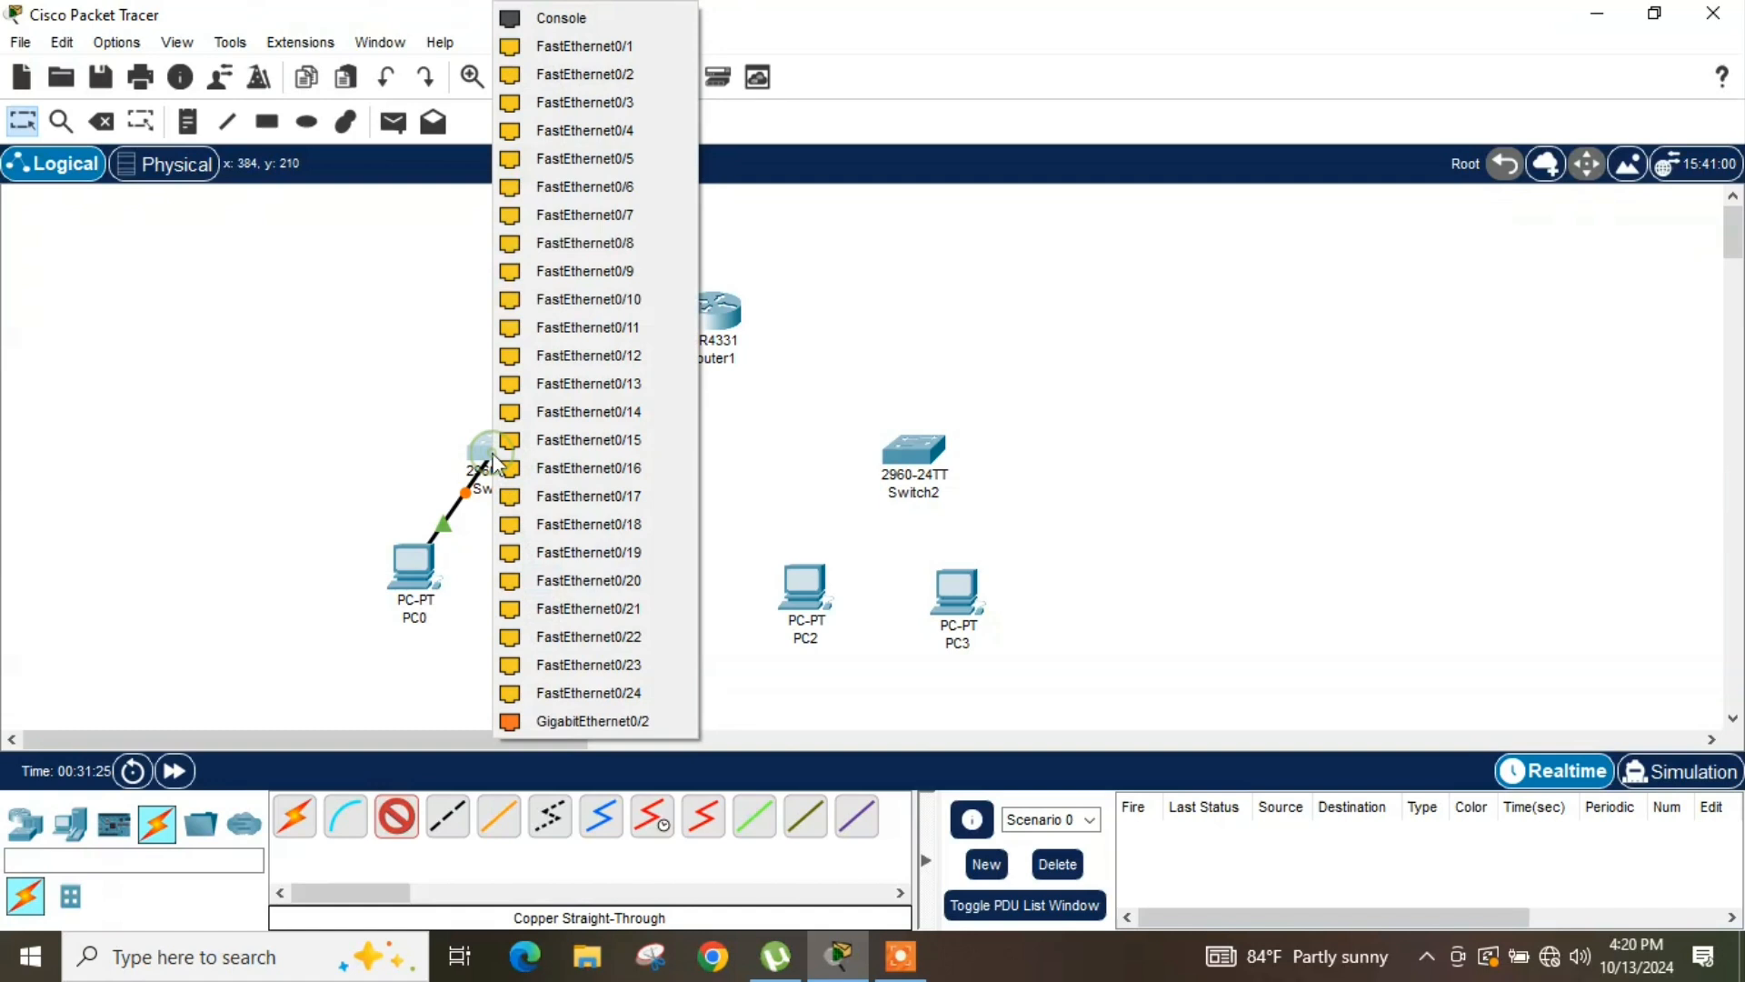
left_click(581, 720)
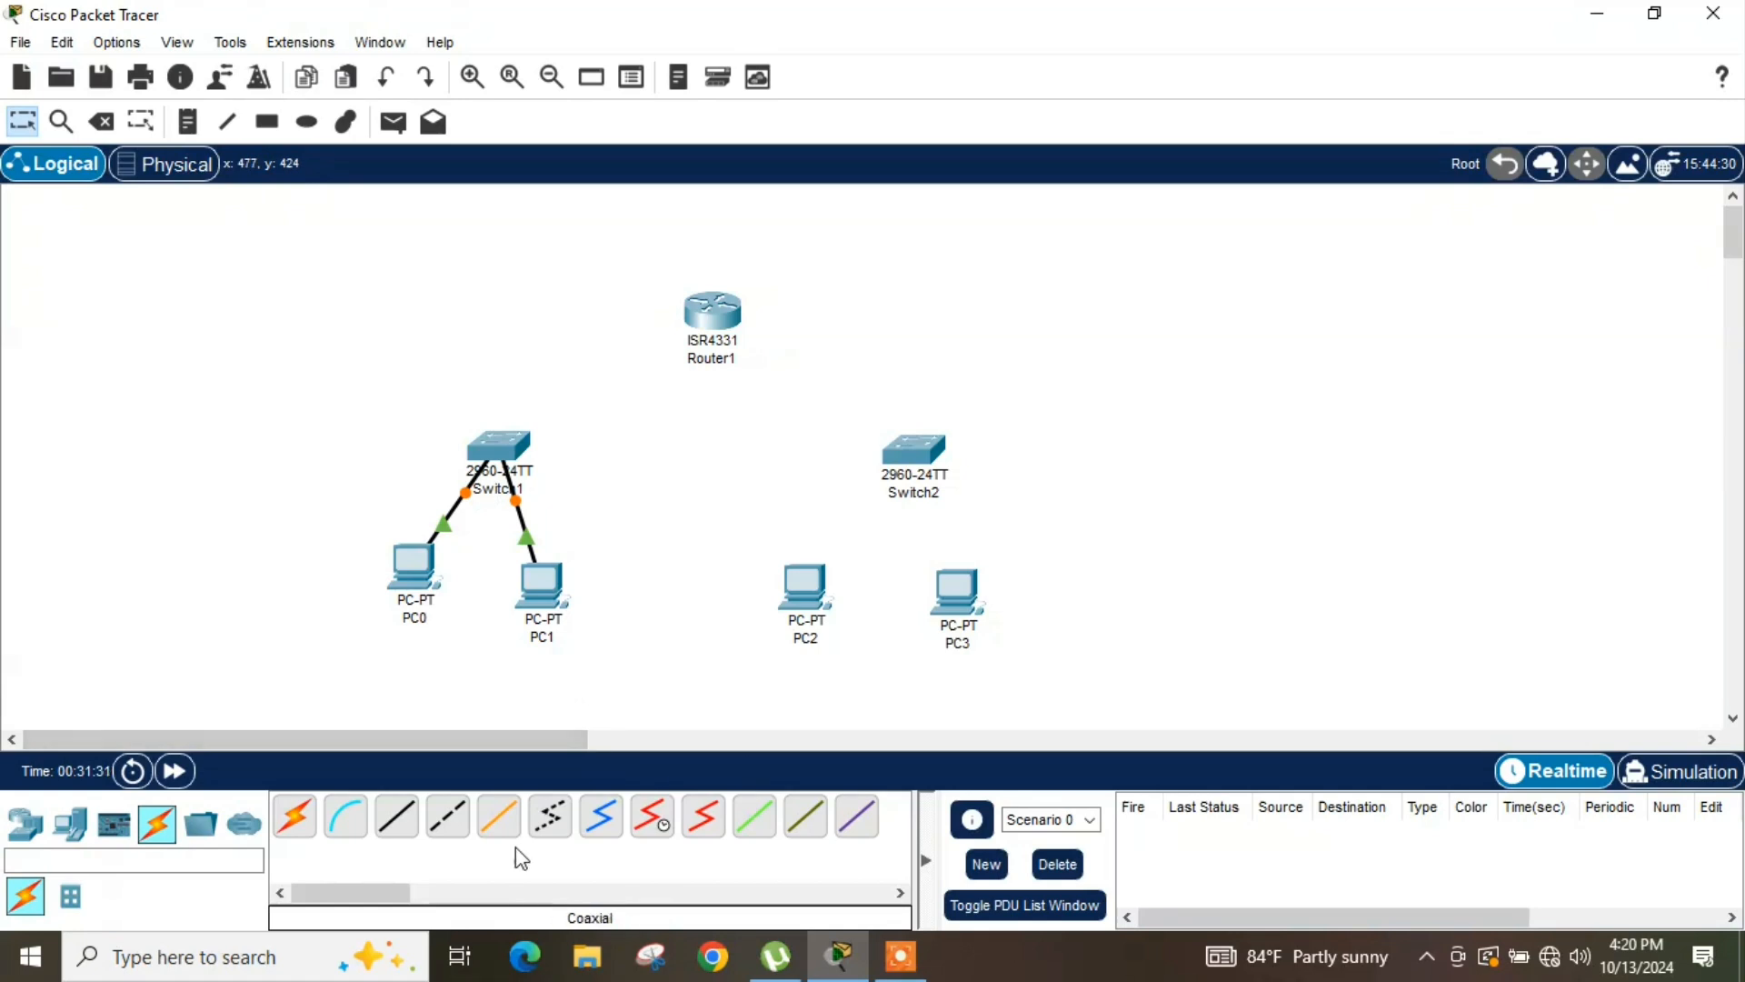
- Connect PC2's FastEthernet0 port to Switch2's GigabitEthernet0/1 port with a Copper Straight-Through cable
left_click(396, 816)
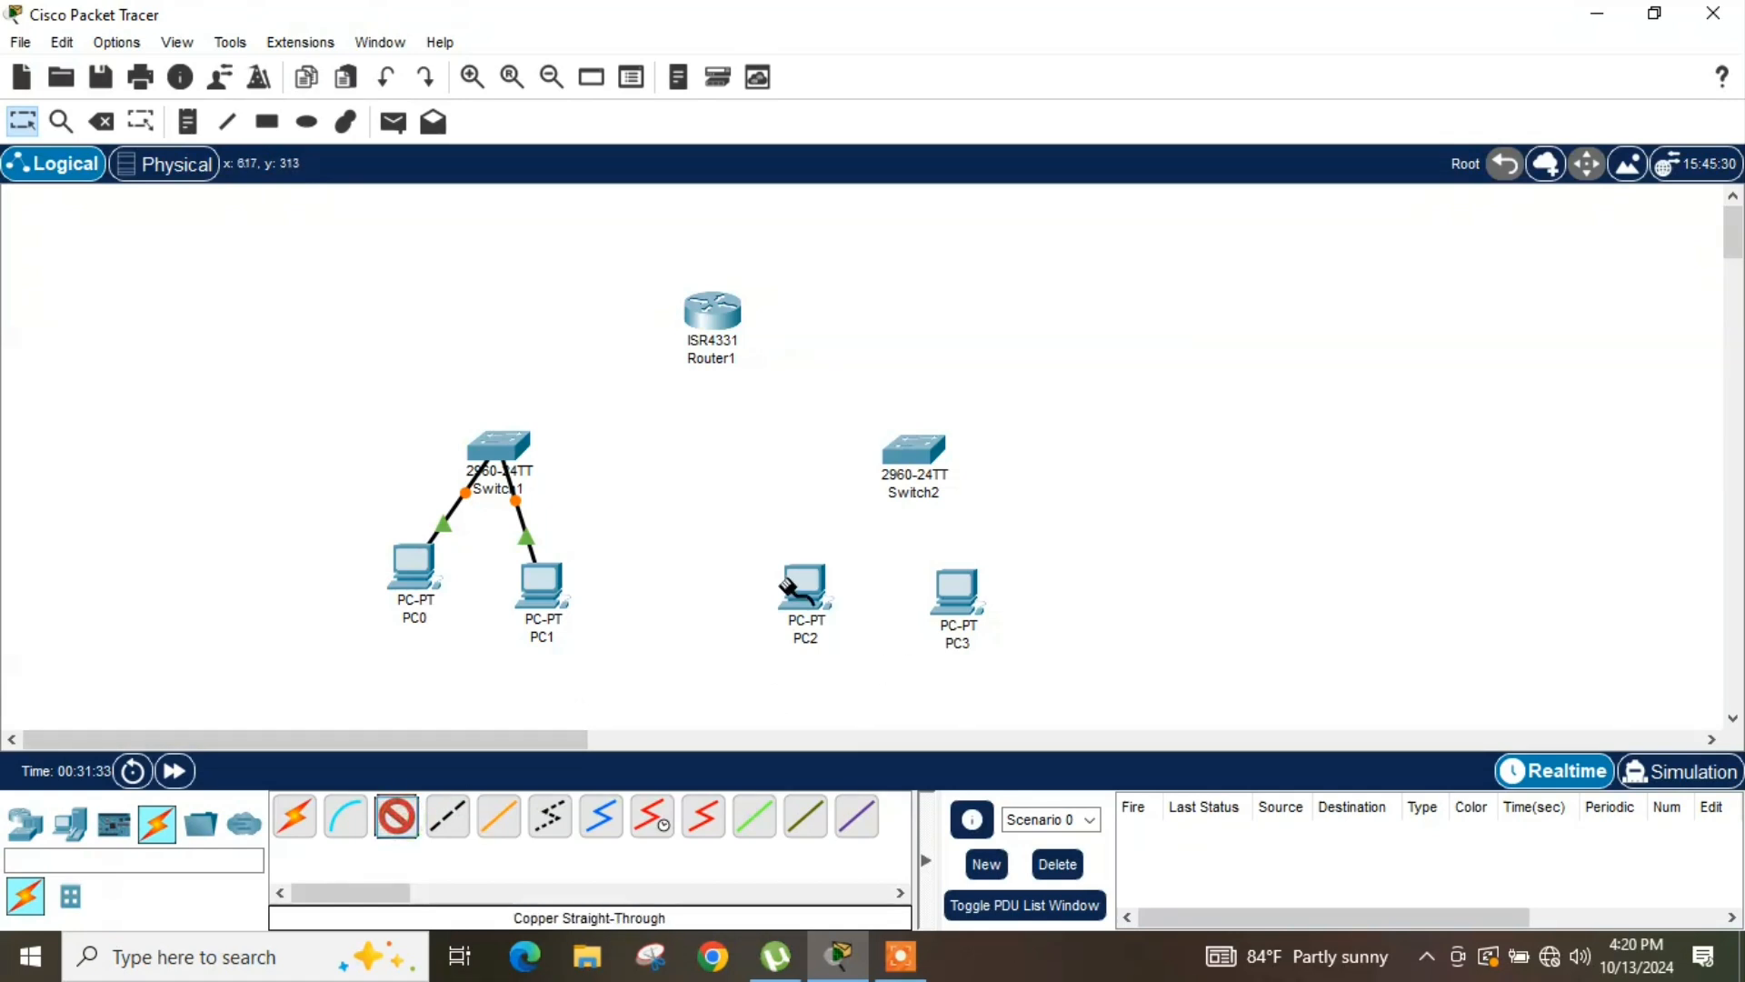
left_click(799, 586)
key("Escape")
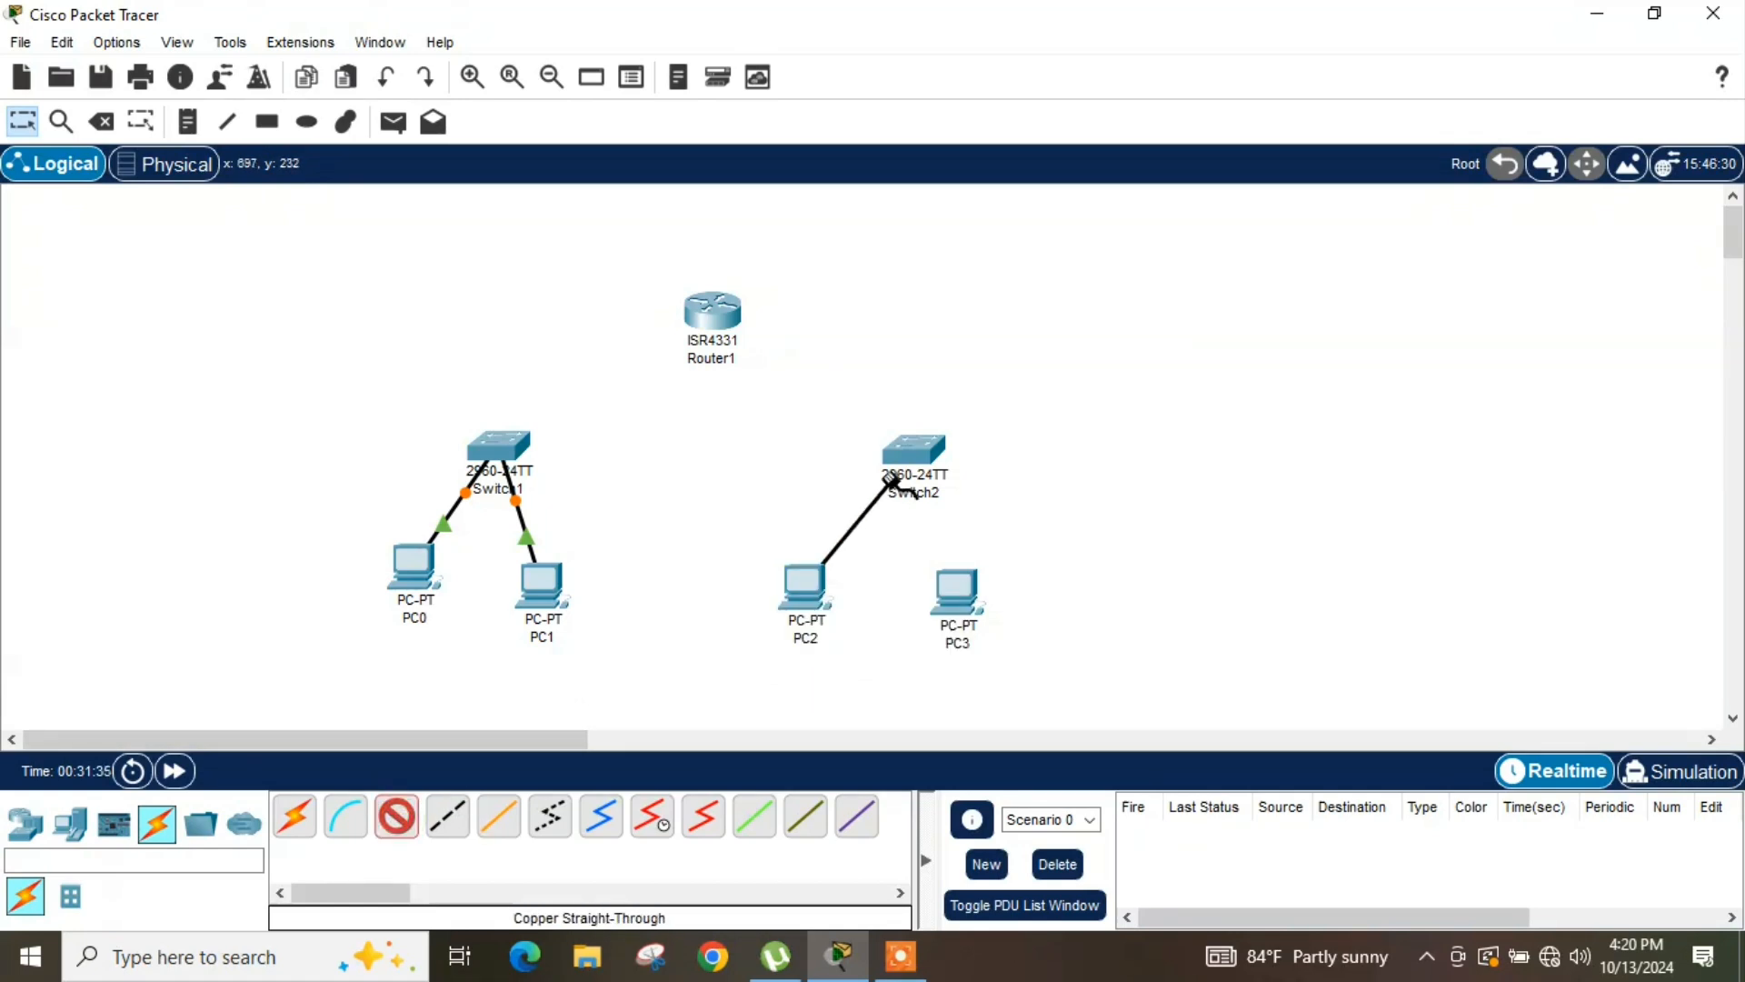
left_click(914, 451)
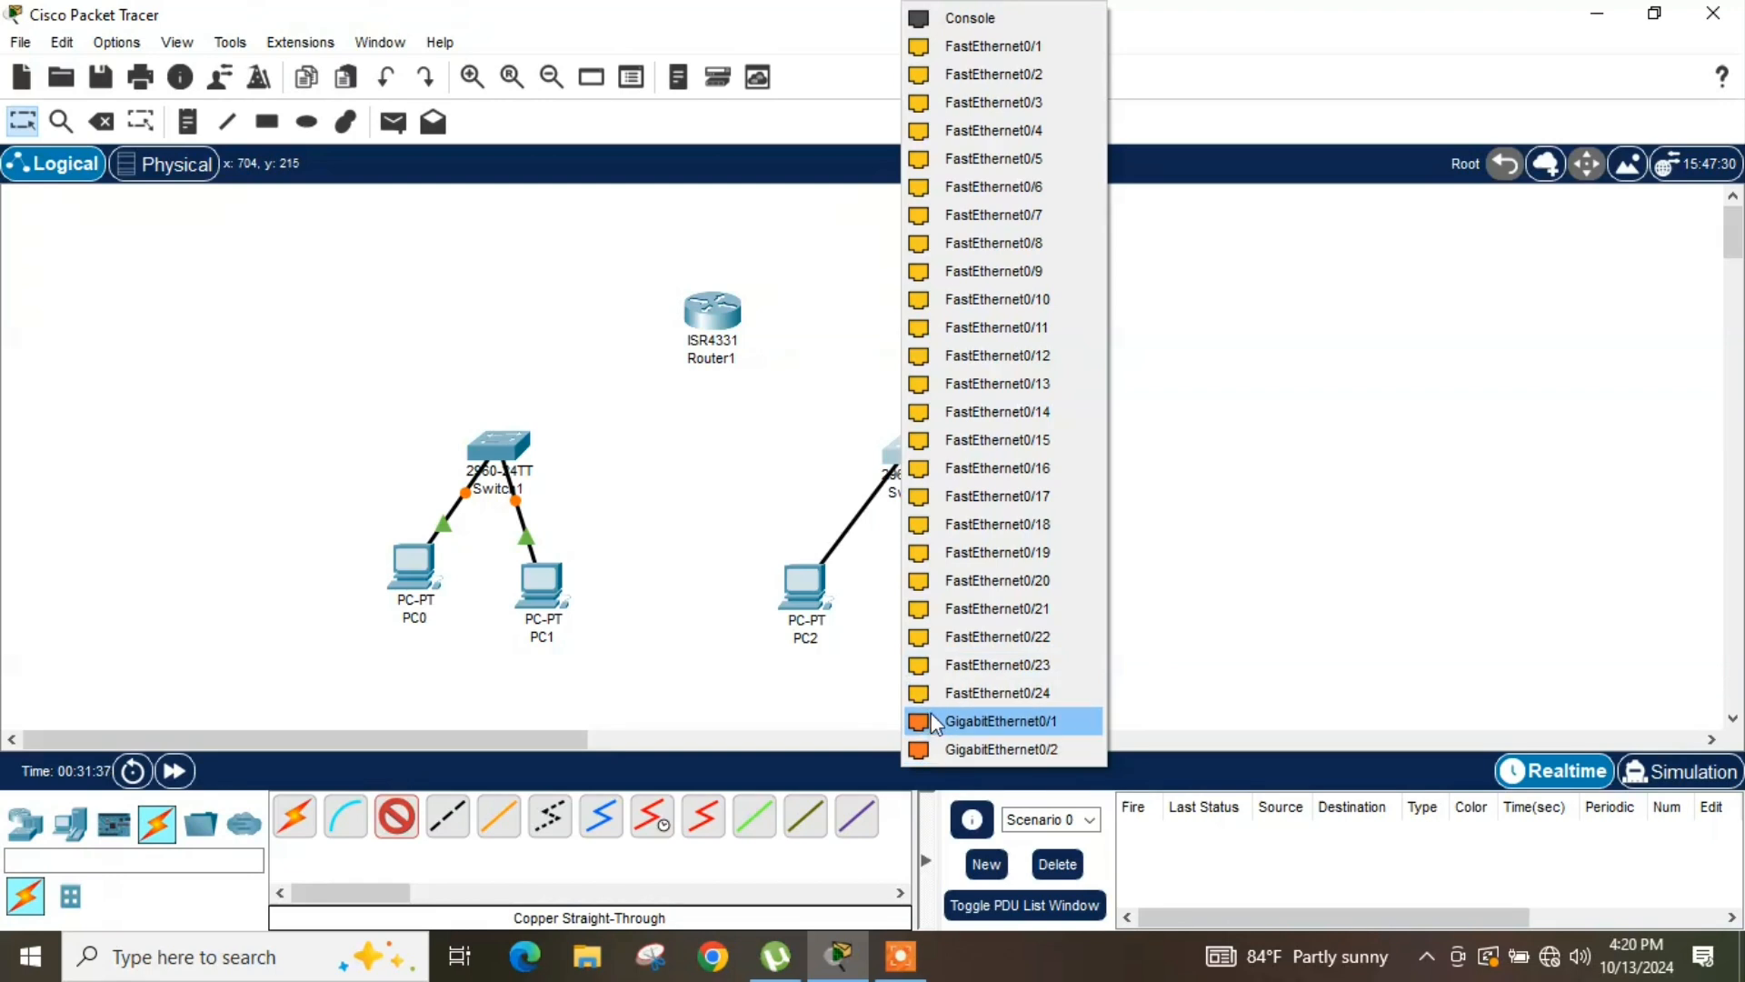
left_click(932, 720)
- Connect PC3's FastEthernet0 port to Switch2's GigabitEthernet0/2 port with a Copper Straight-Through cable
left_click(397, 817)
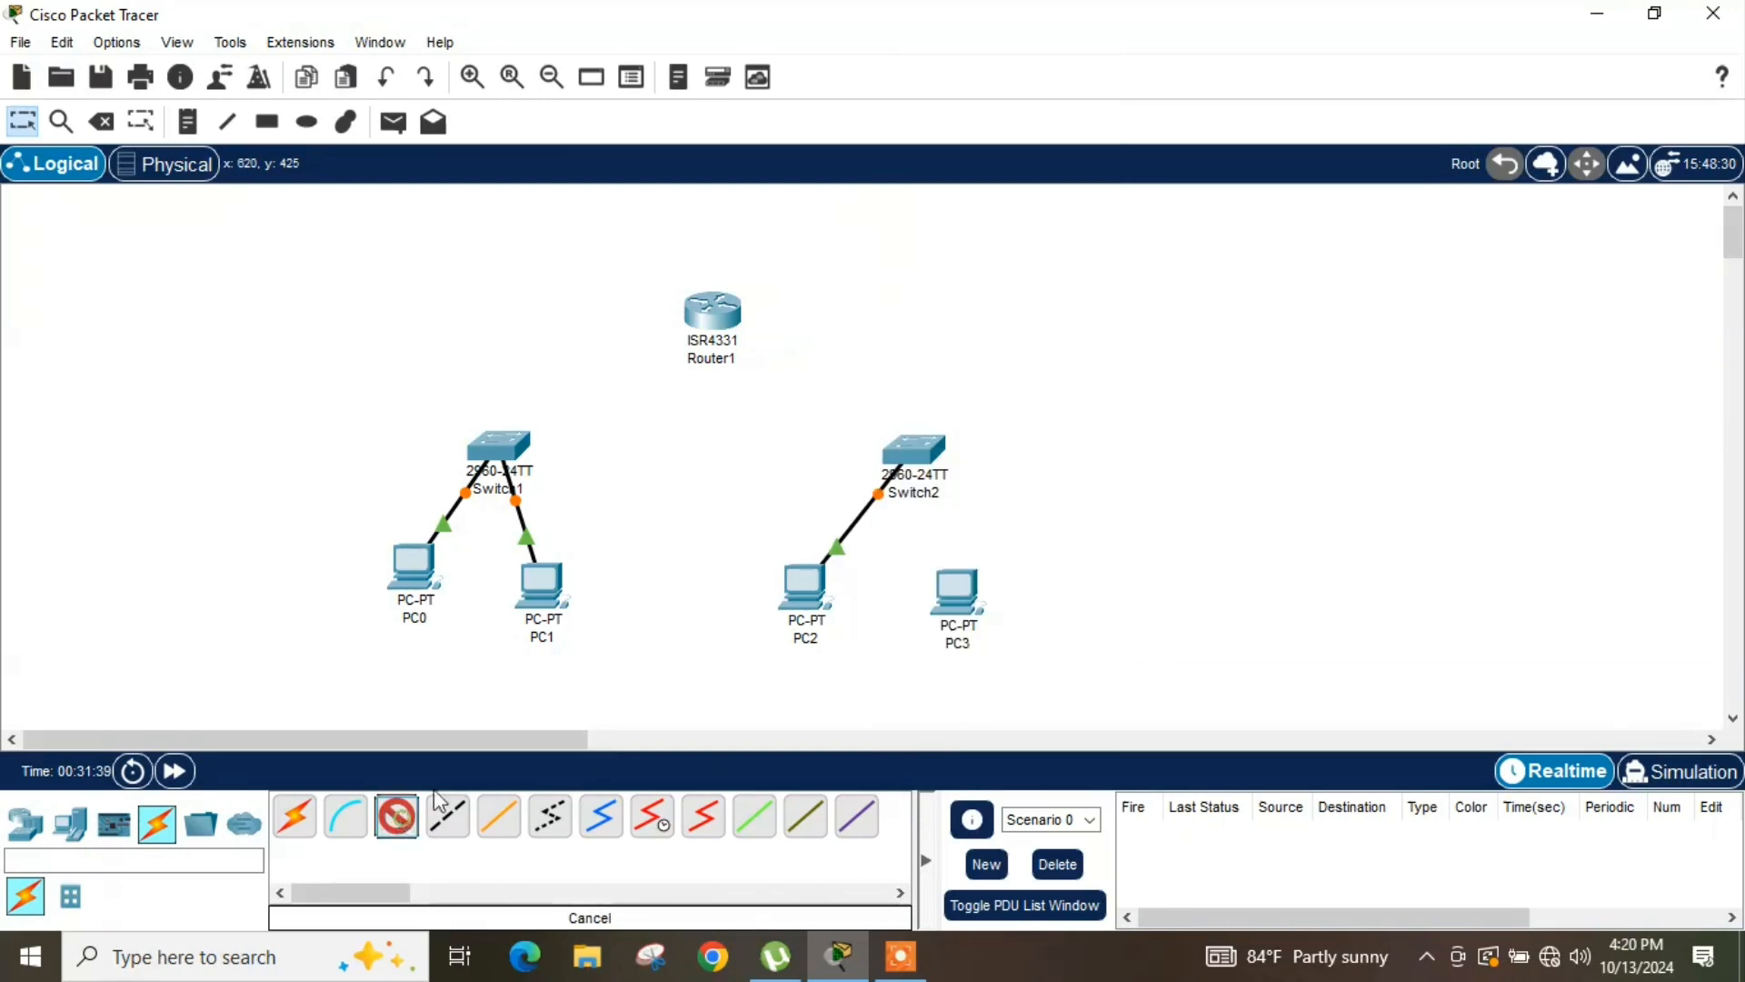
left_click(954, 600)
left_click(1000, 700)
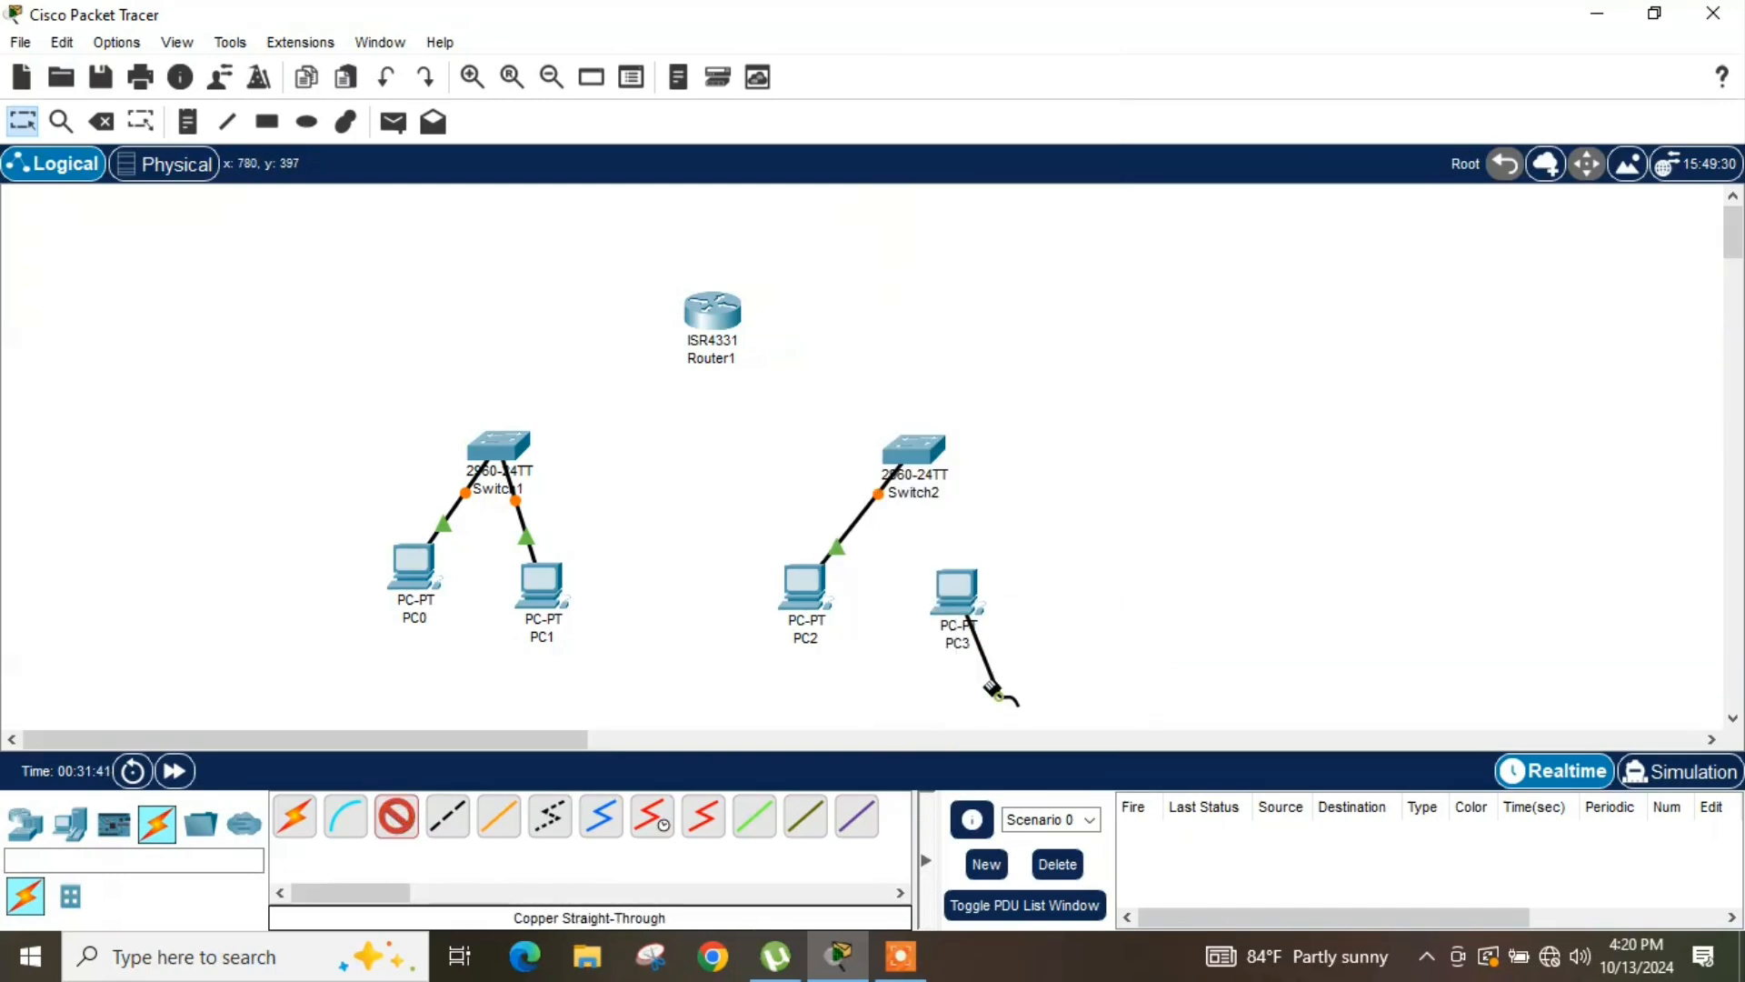
left_click(921, 462)
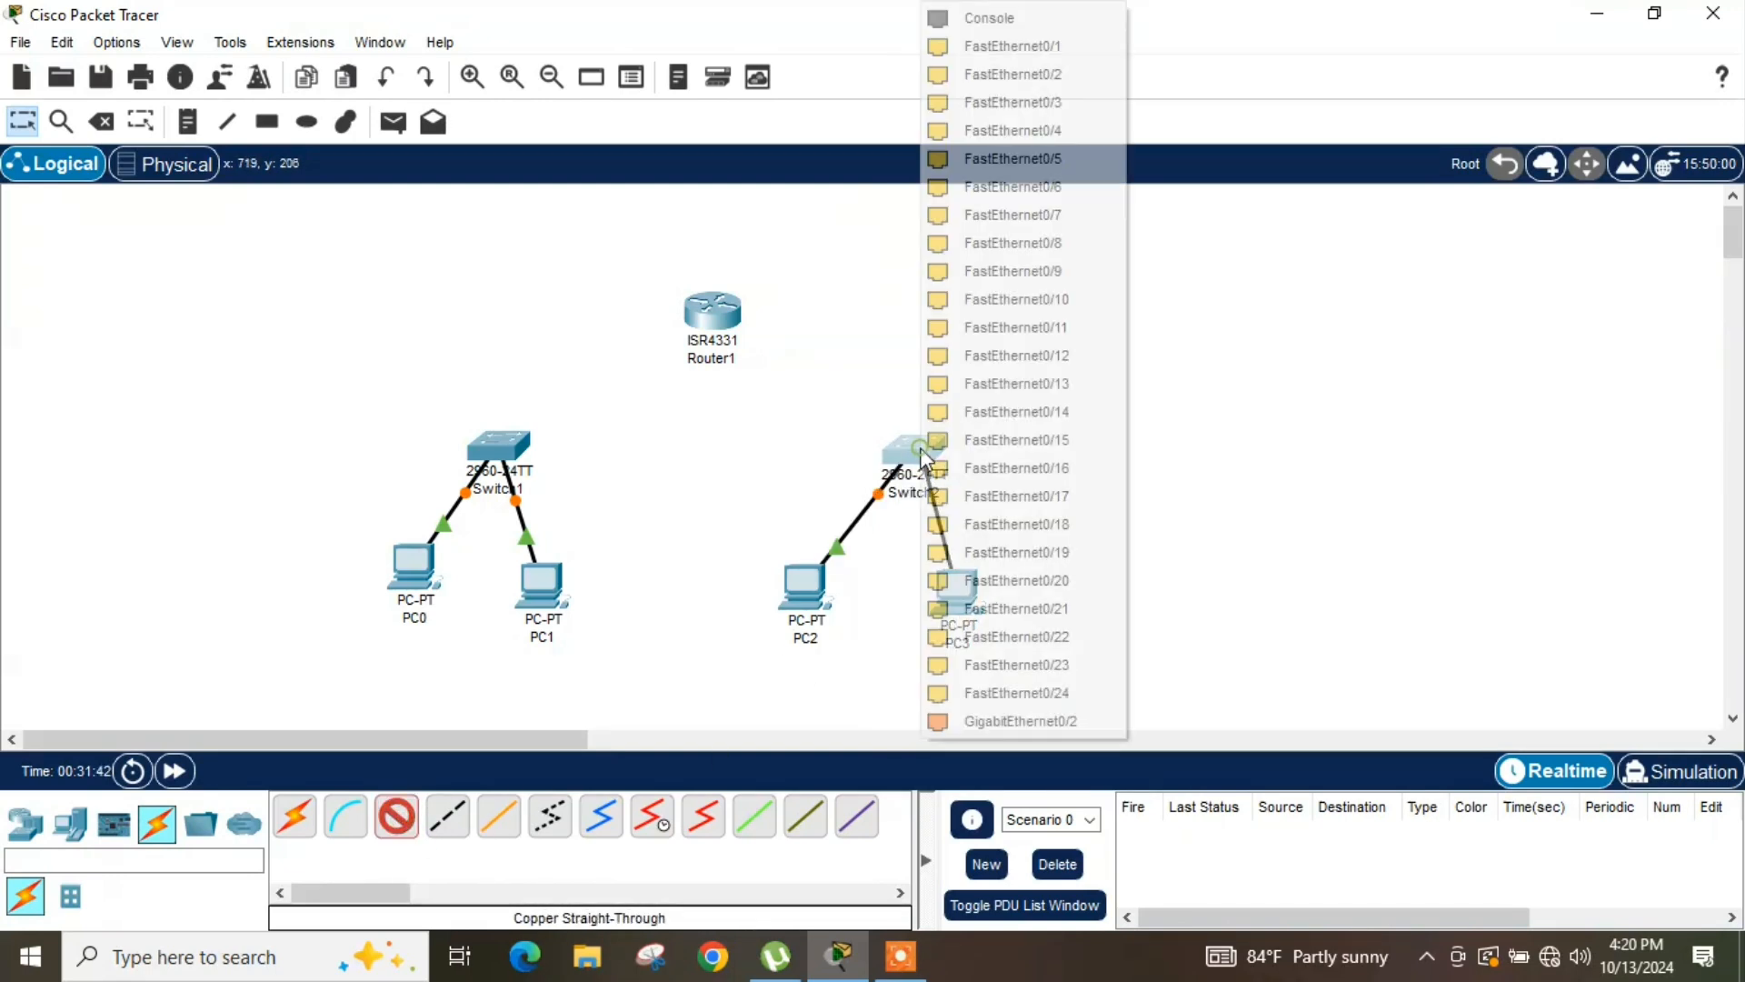
left_click(1000, 721)
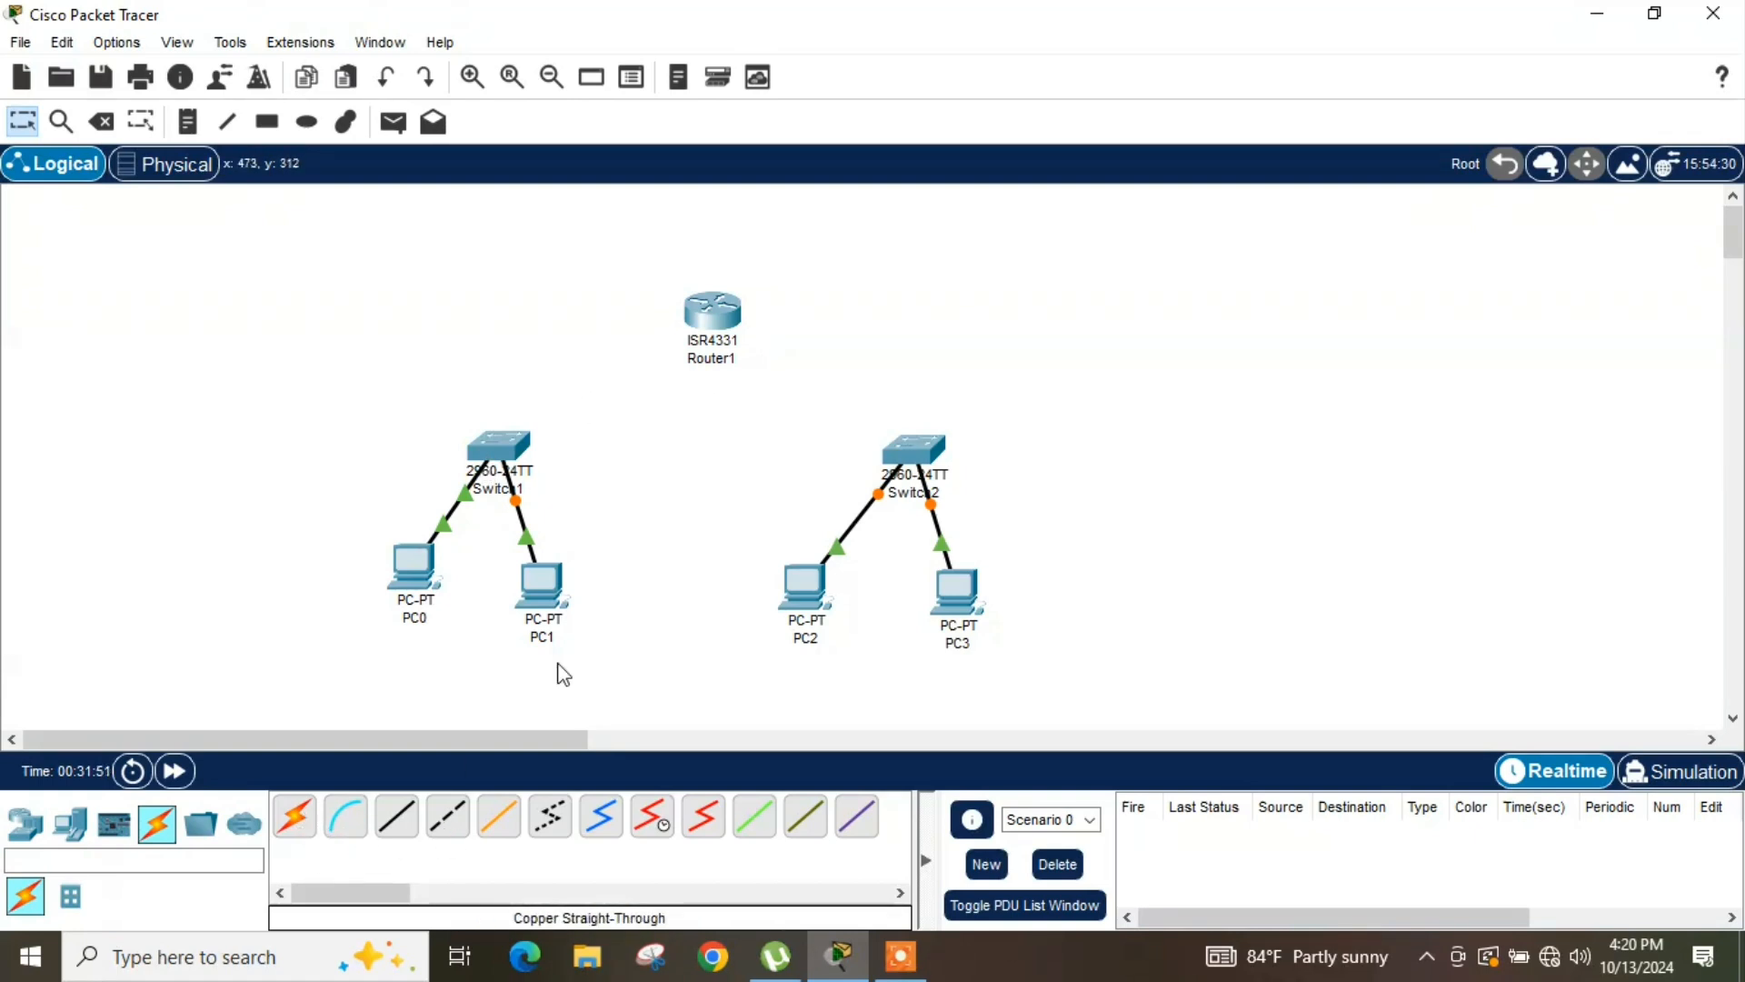
- Connect Switch1's FastEthernet0/1 port to Router1's GigabitEthernet0/0/0 port with a Copper Straight-Through cable
left_click(395, 818)
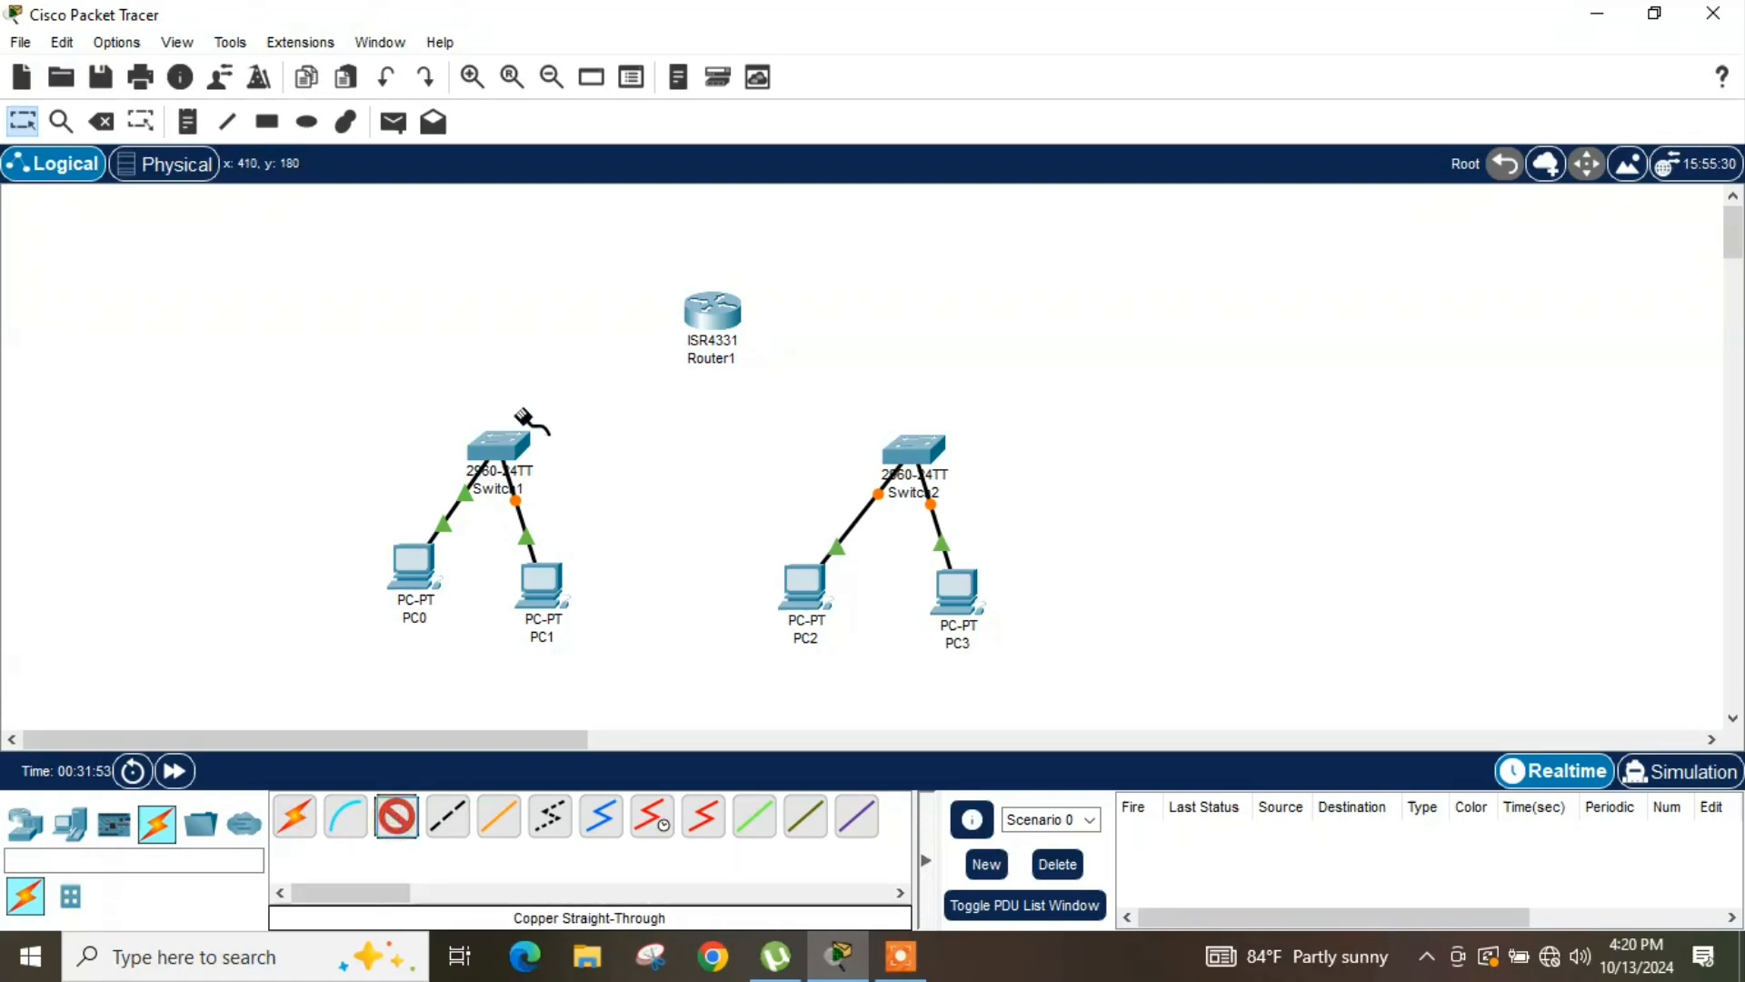
left_click(503, 454)
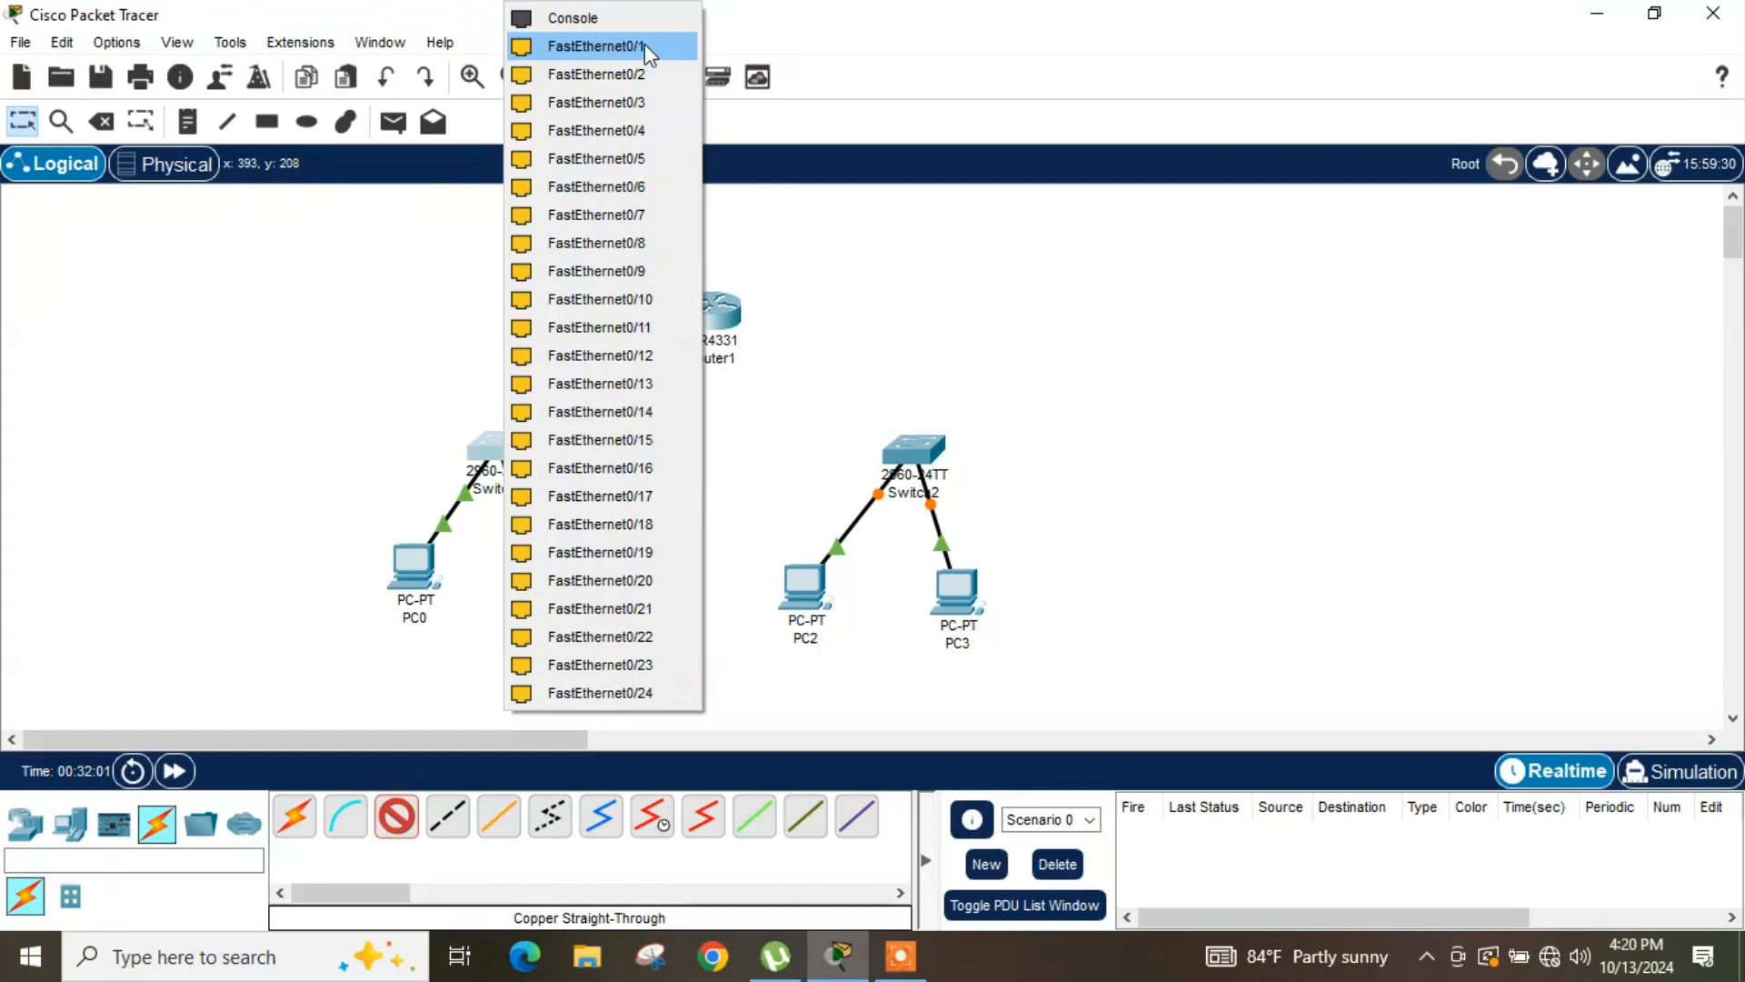
left_click(609, 74)
left_click(708, 320)
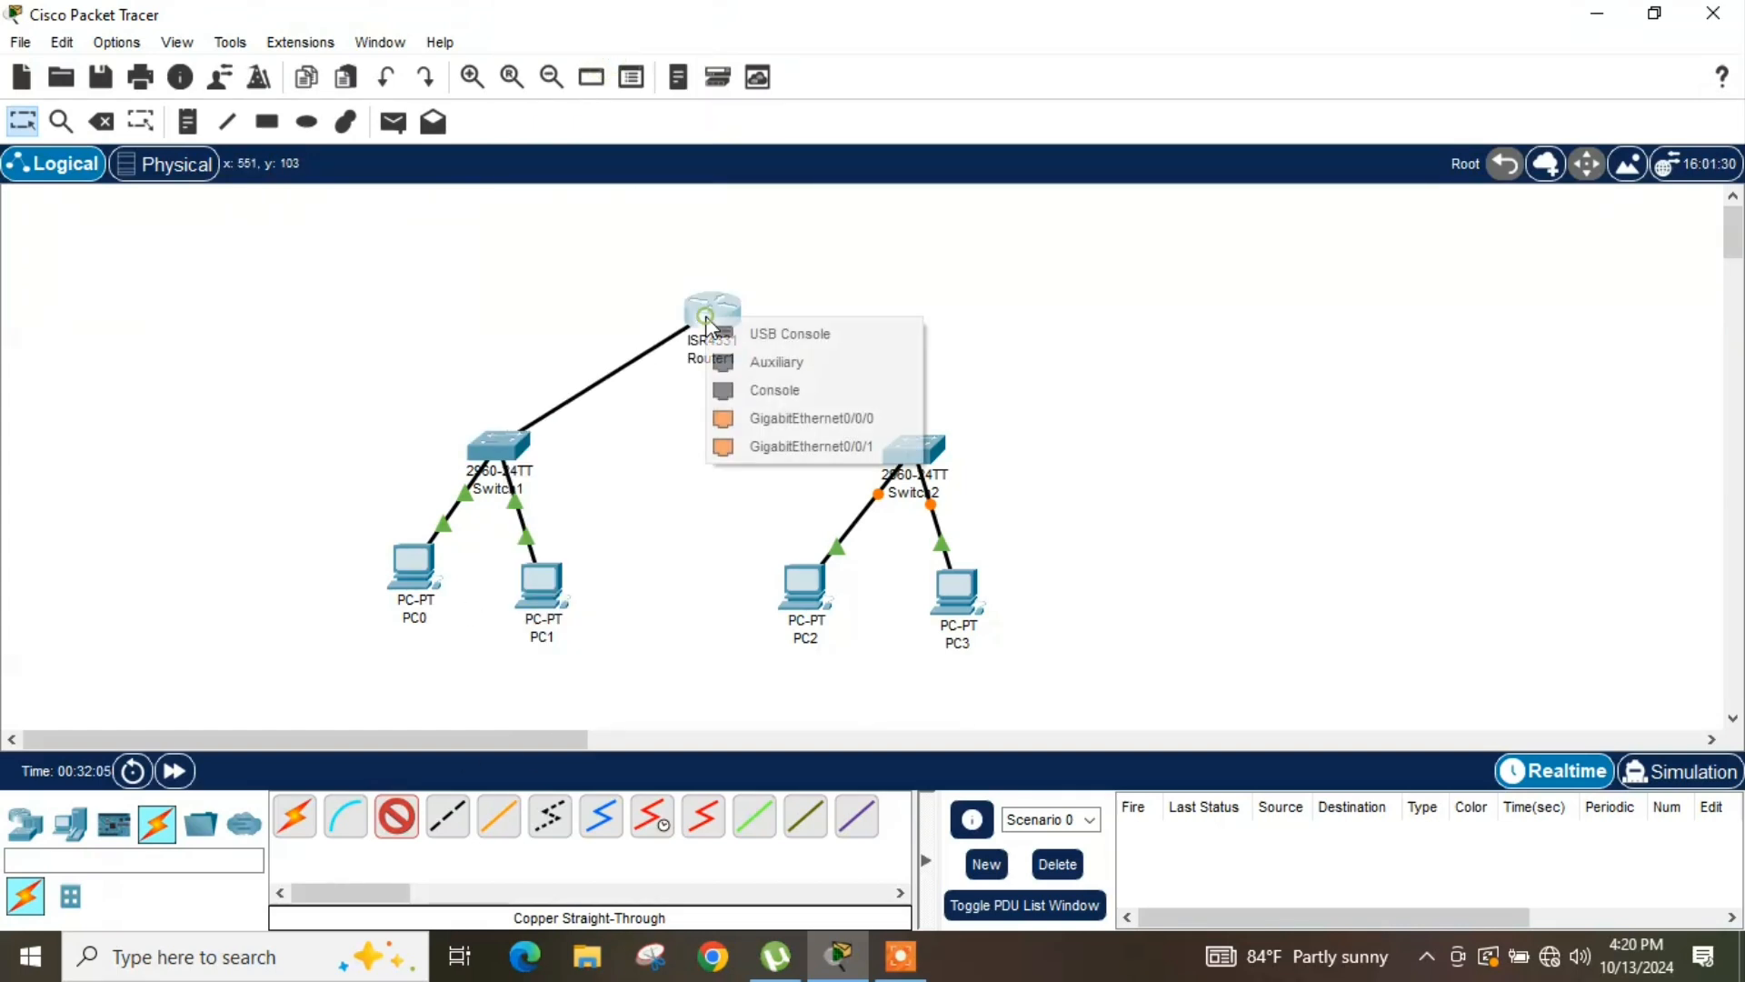
left_click(782, 416)
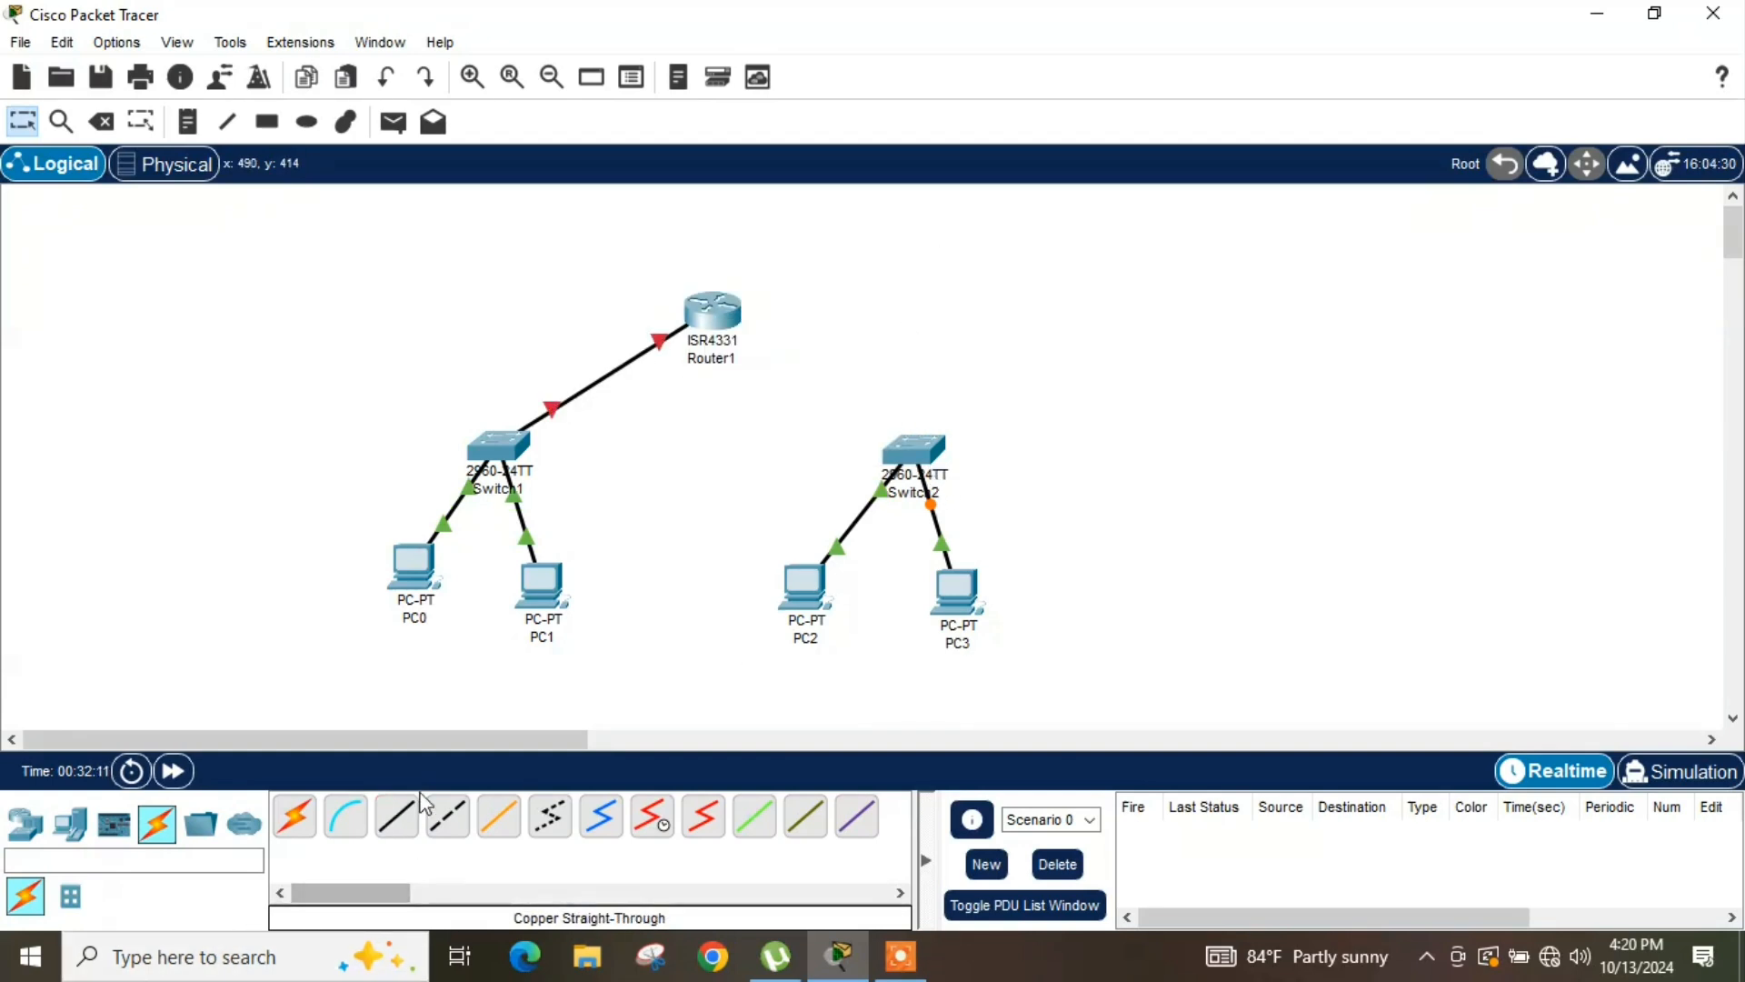
- Connect Switch2's FastEthernet0/1 port to Router1's GigabitEthernet0/0/1 port with a Copper Straight-Through cable
left_click(398, 821)
left_click(920, 452)
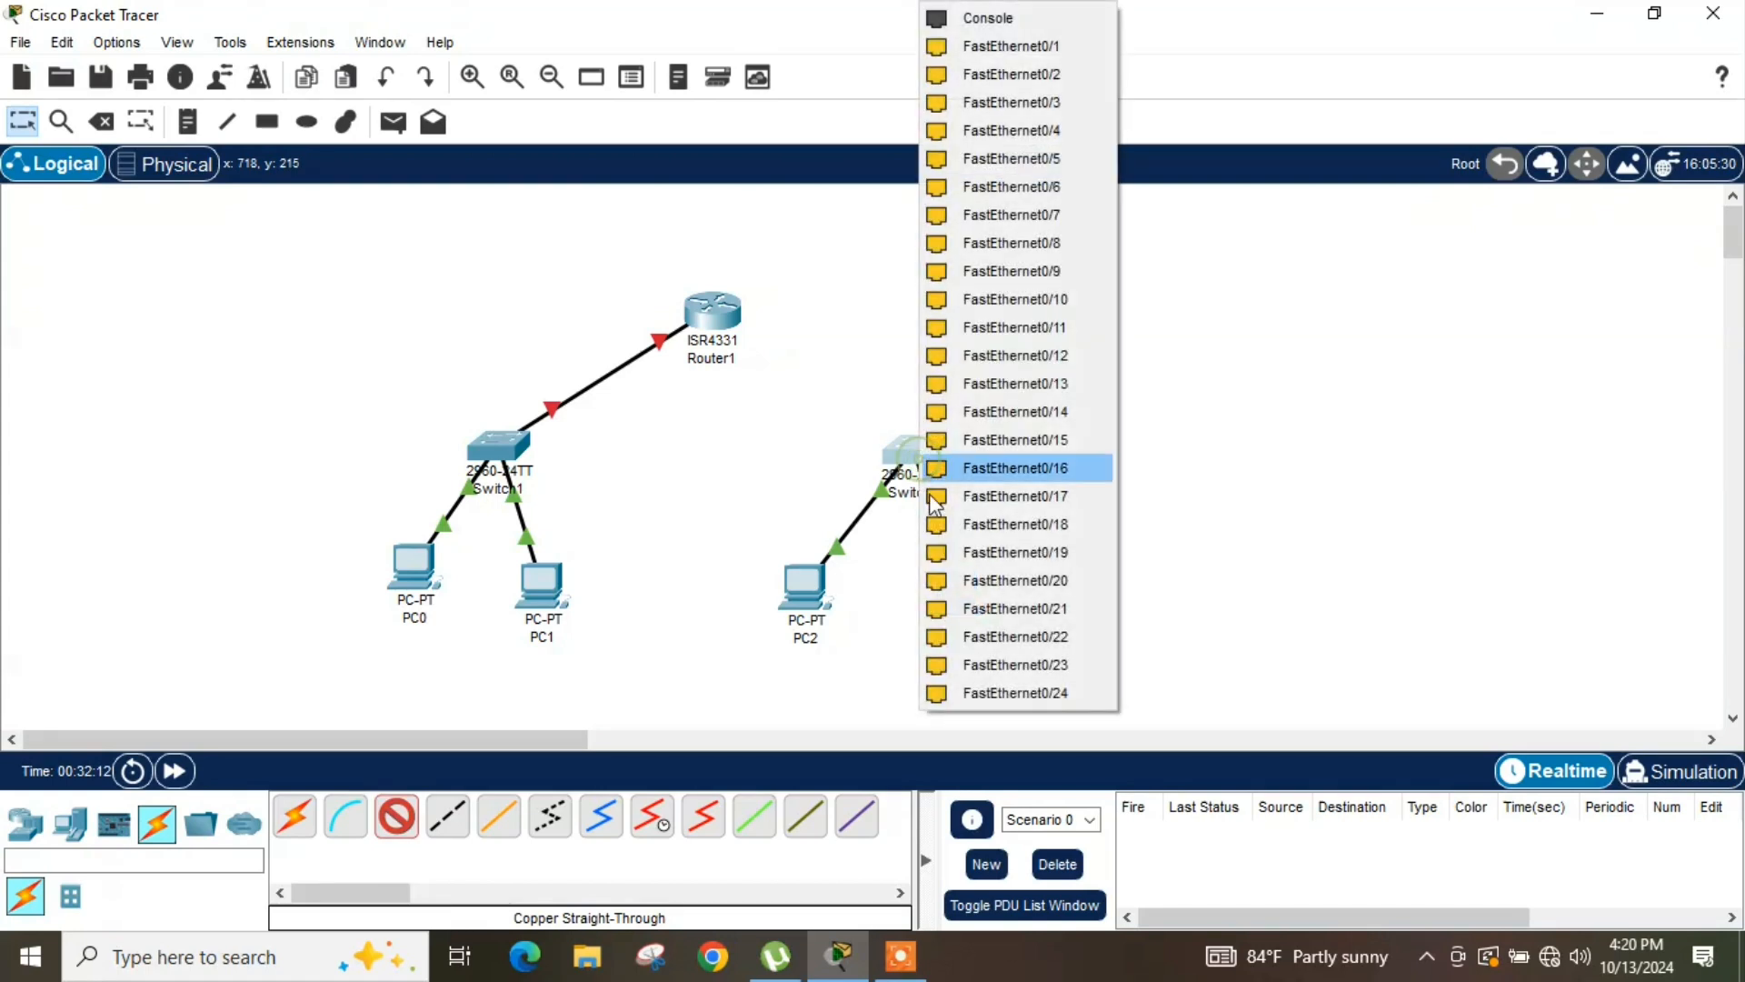
left_click(994, 47)
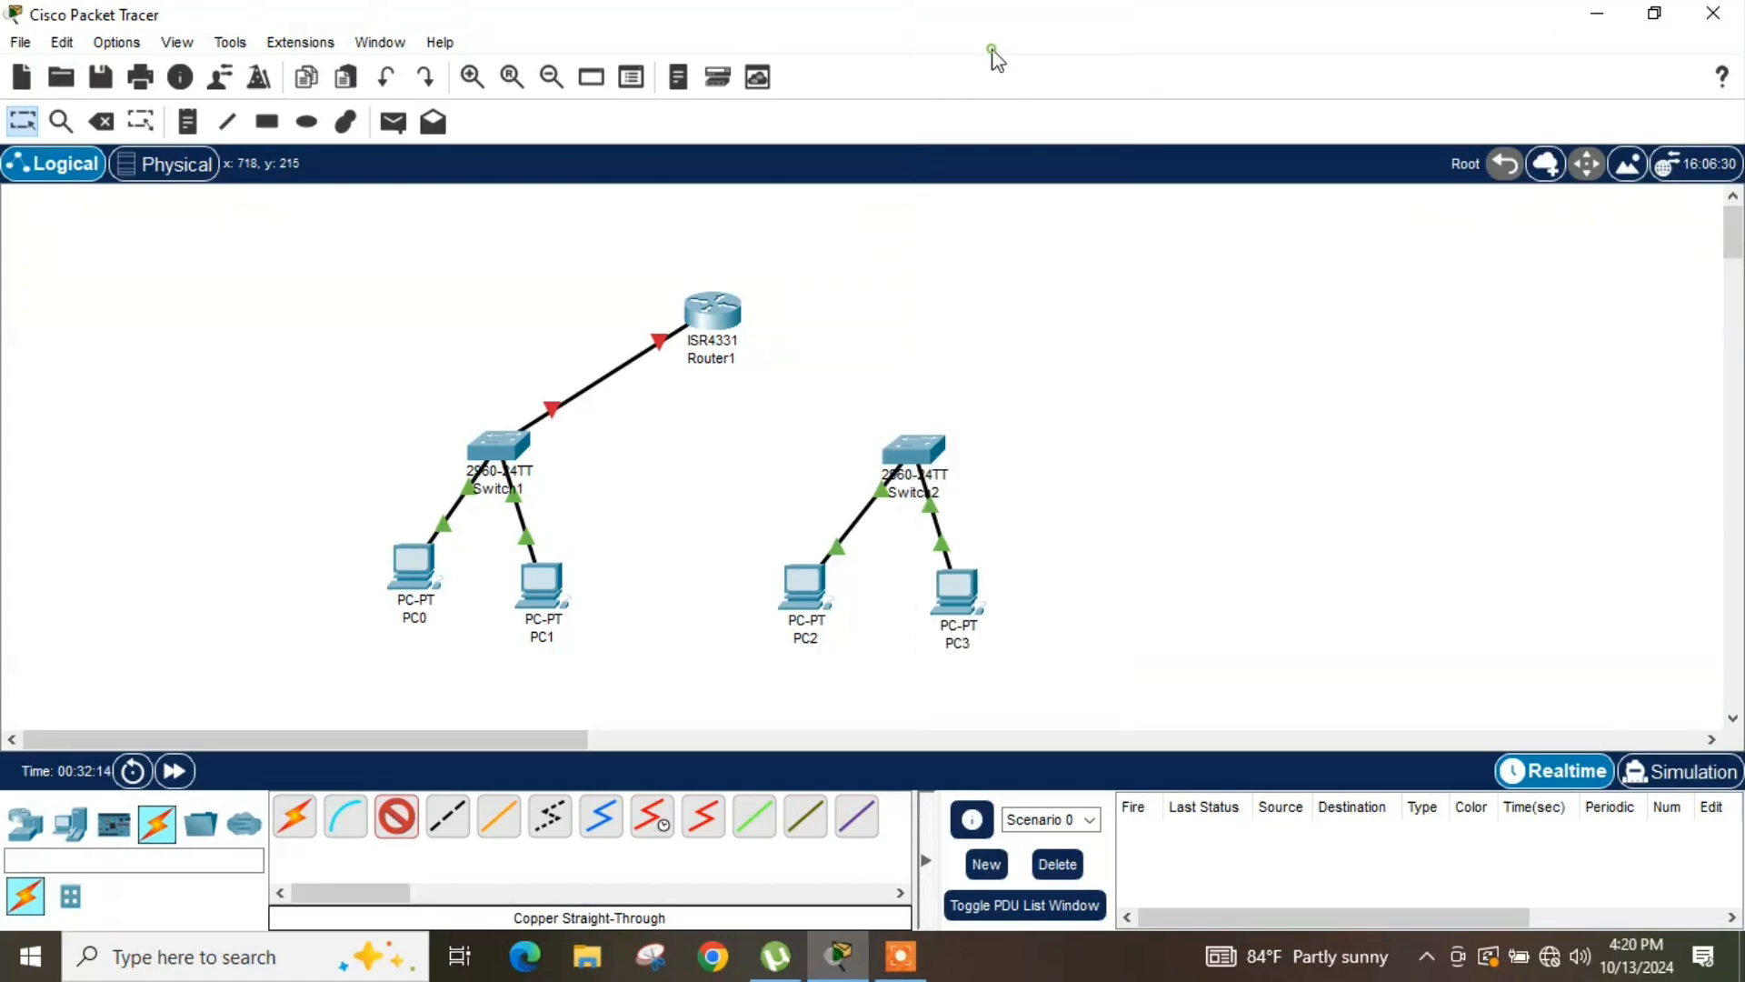
left_click(716, 315)
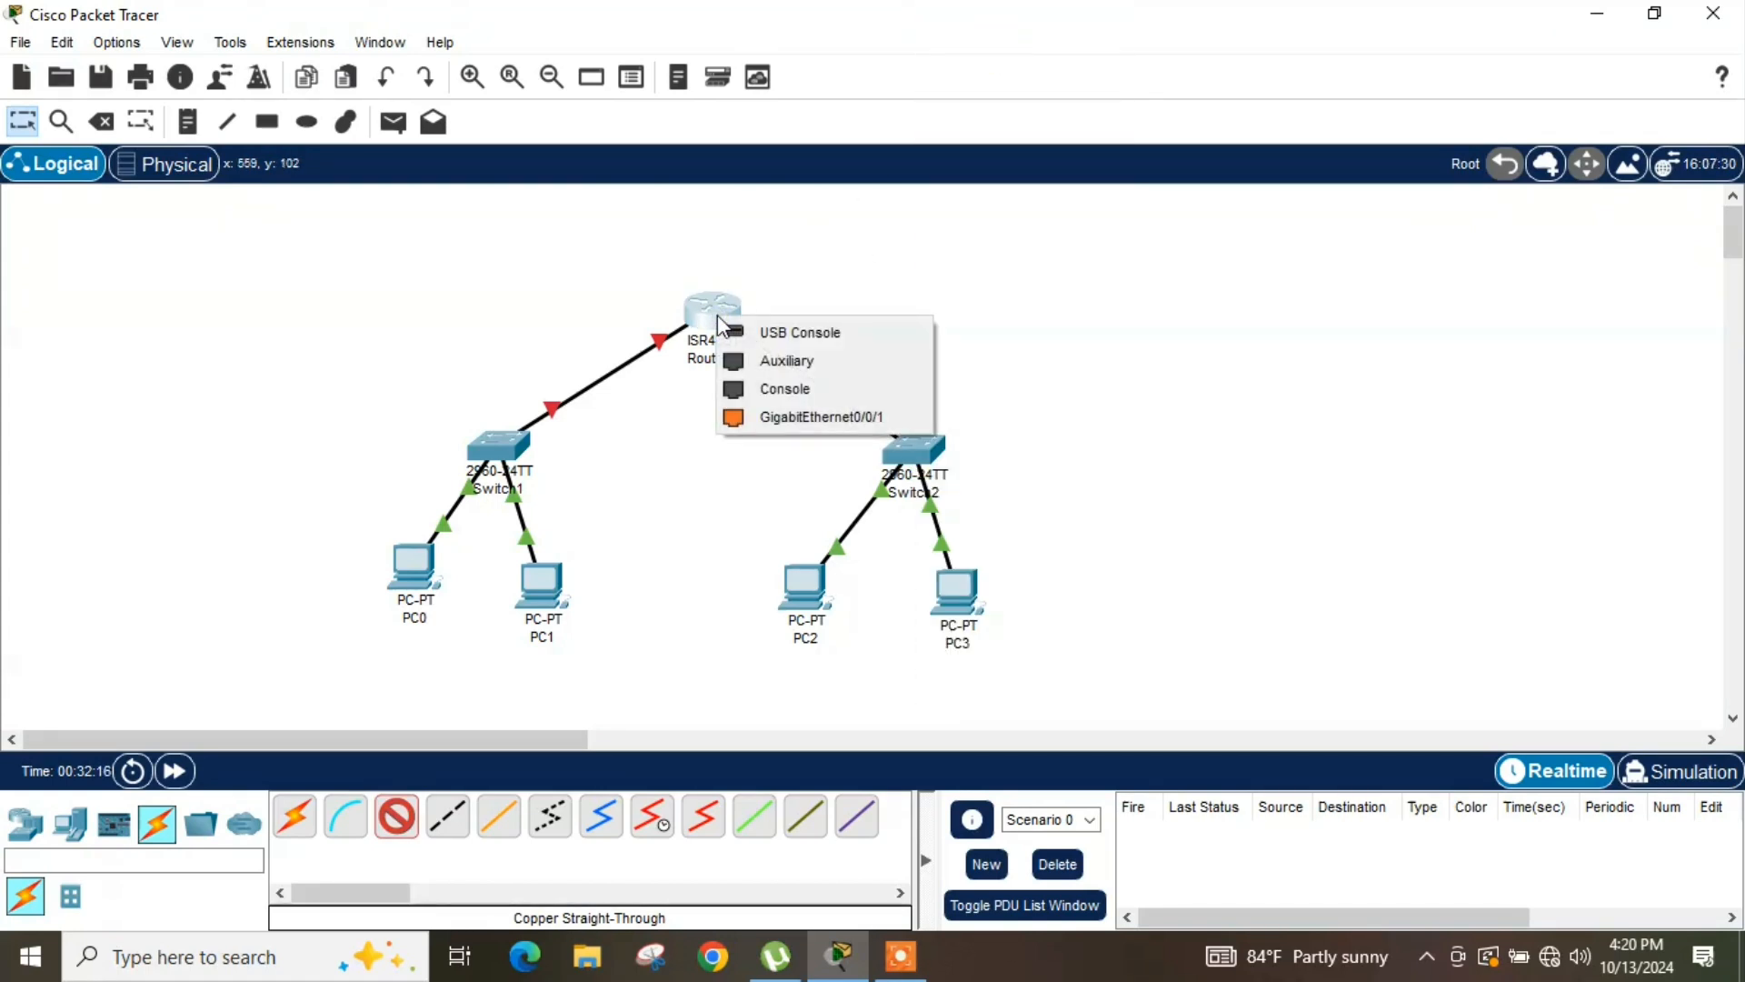
left_click(775, 420)
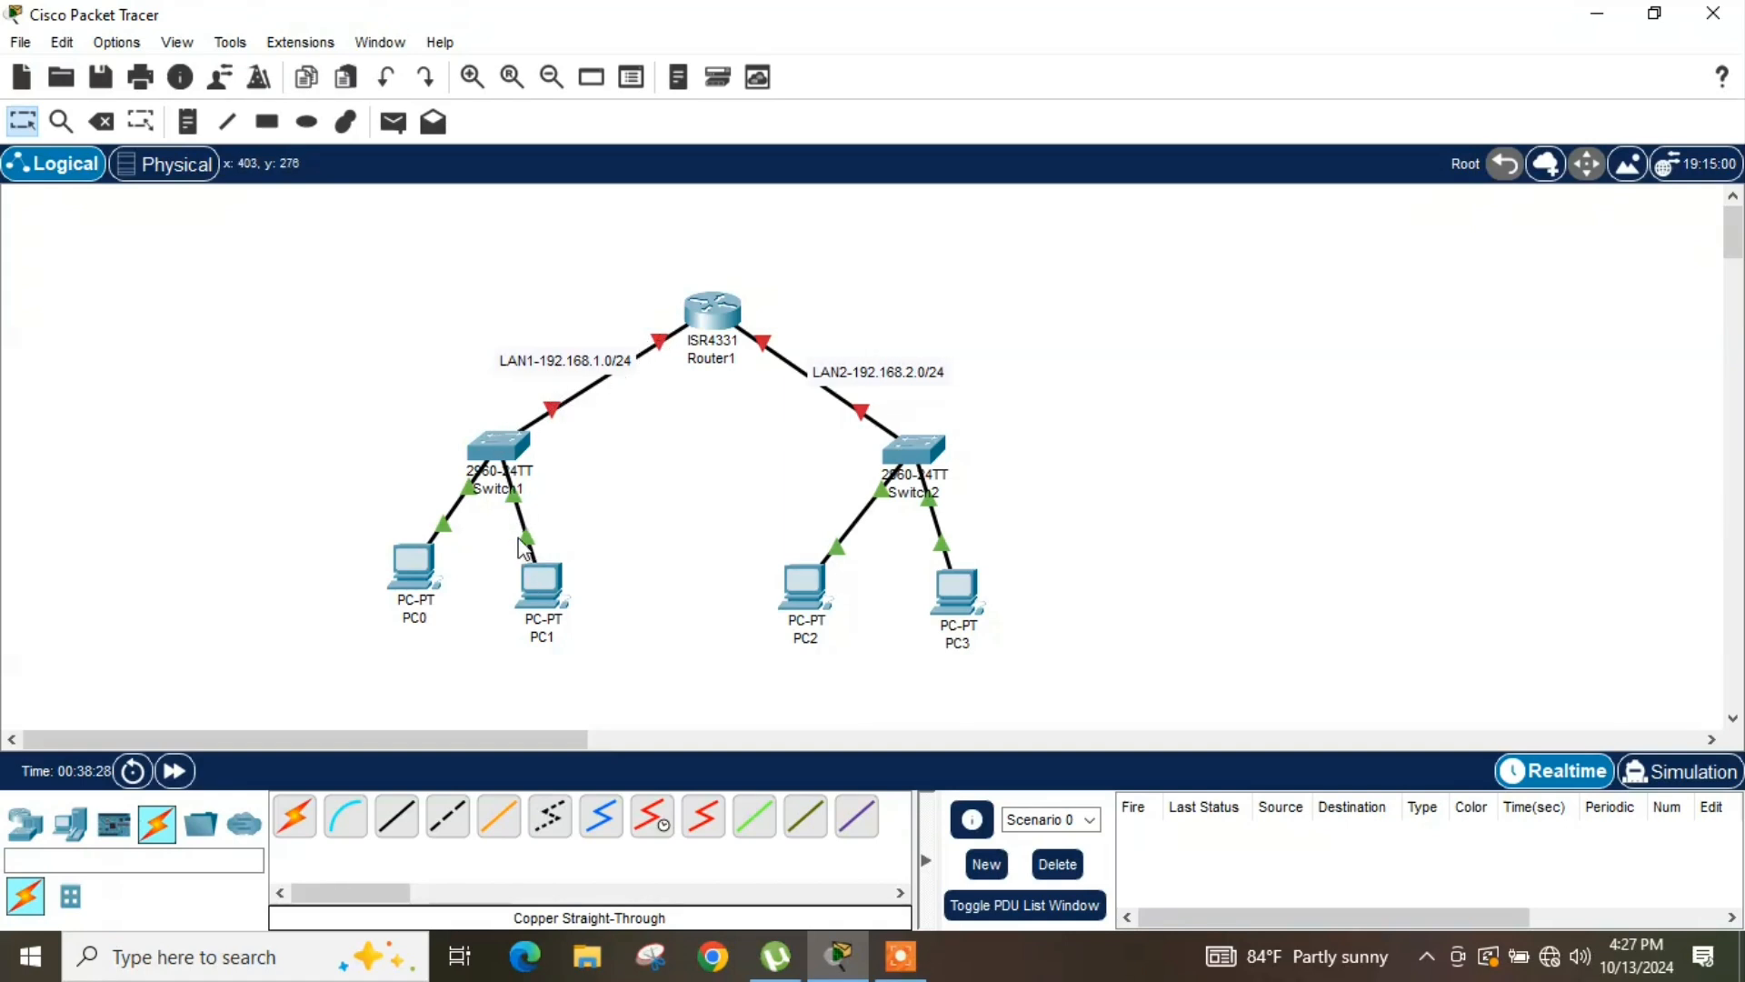
- Open Router1's command line interface and answer no to the initial configuration dialog
left_click(719, 315)
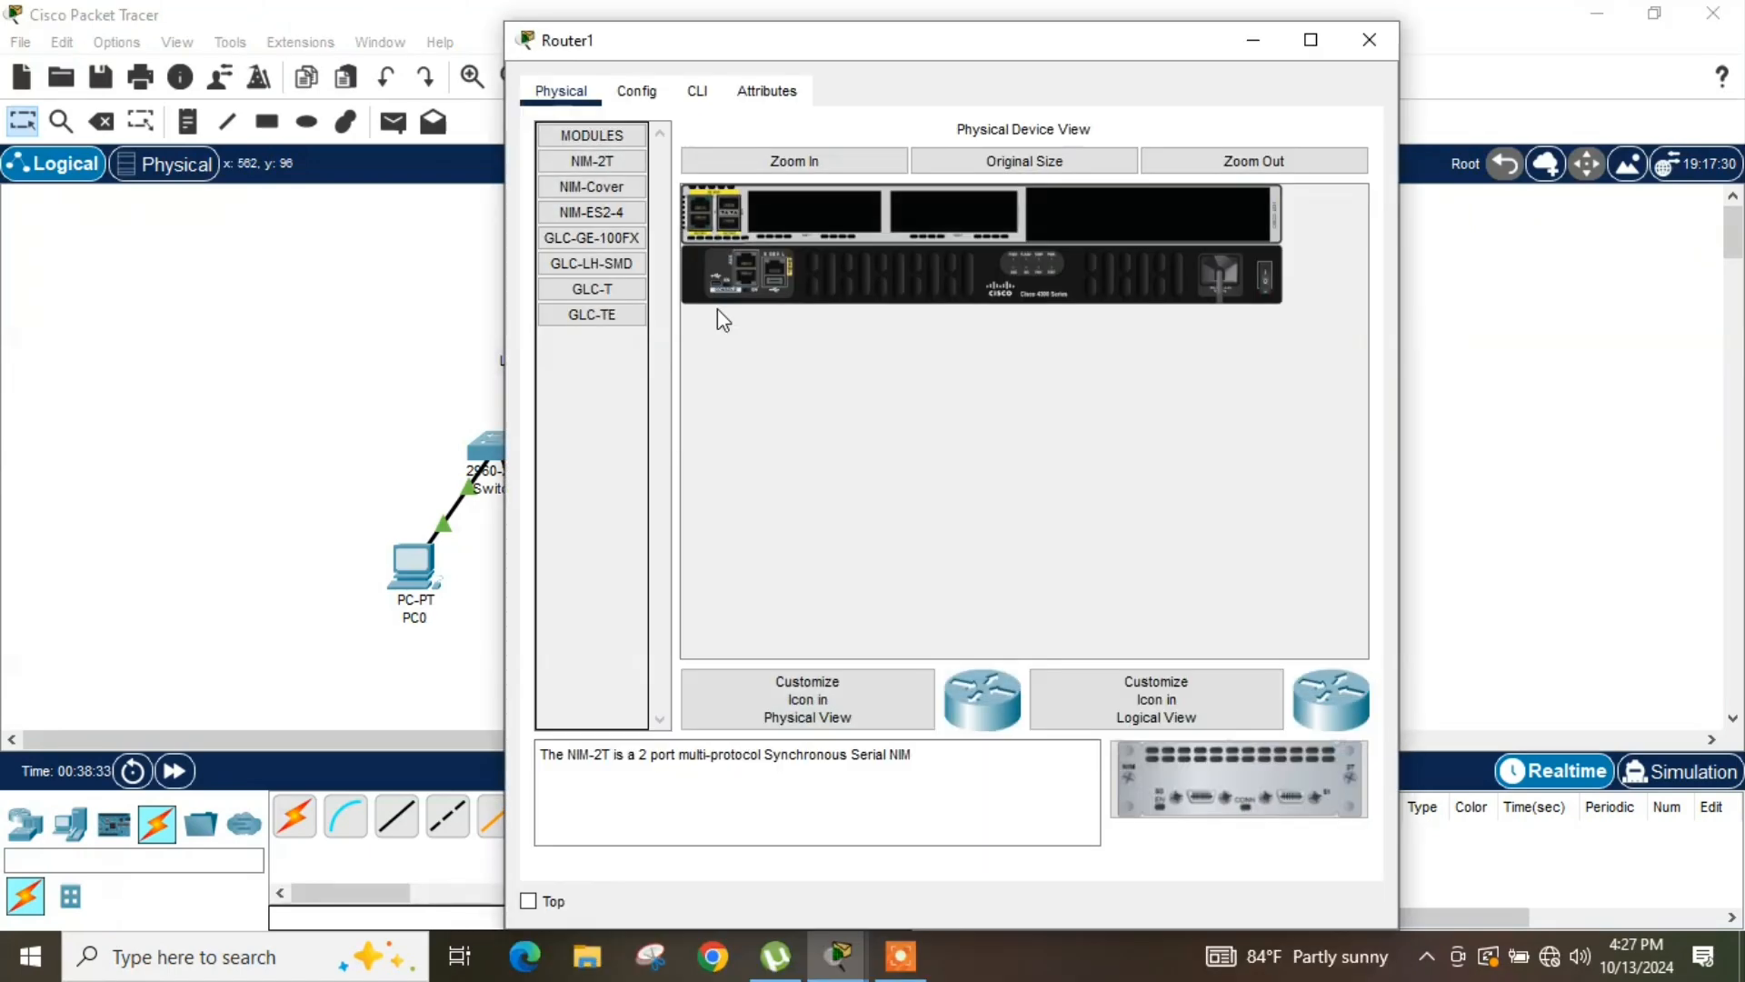
left_click(698, 94)
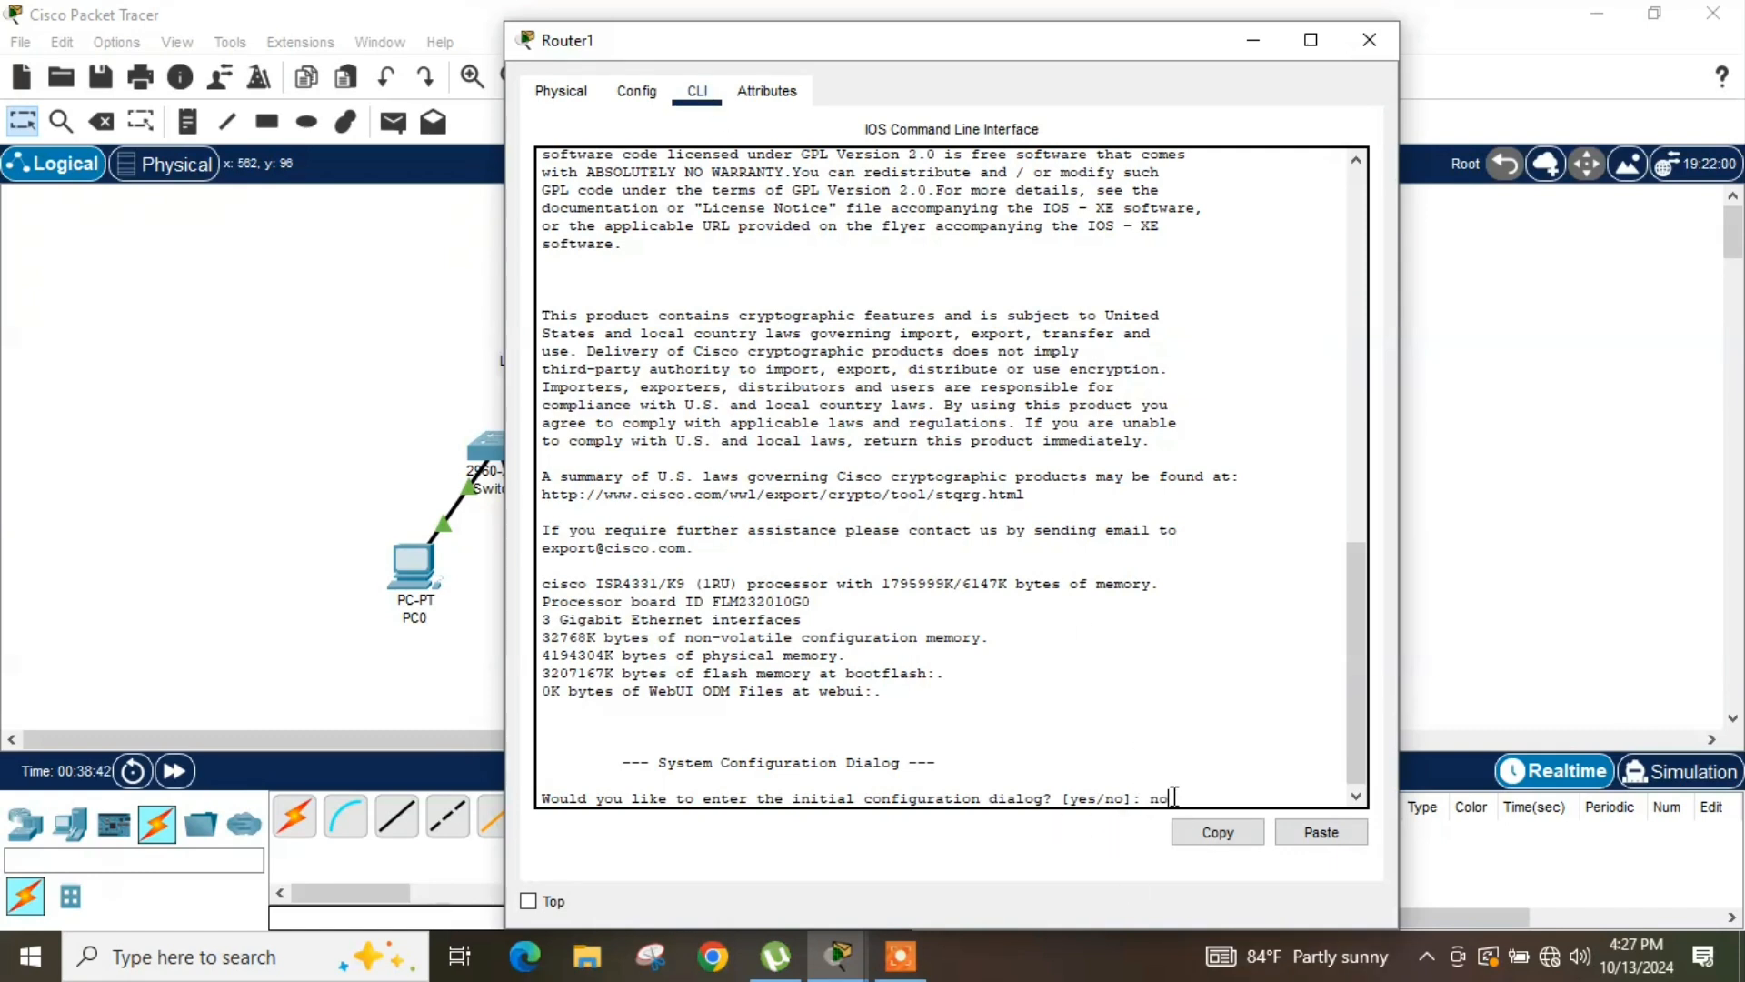
key("Return")
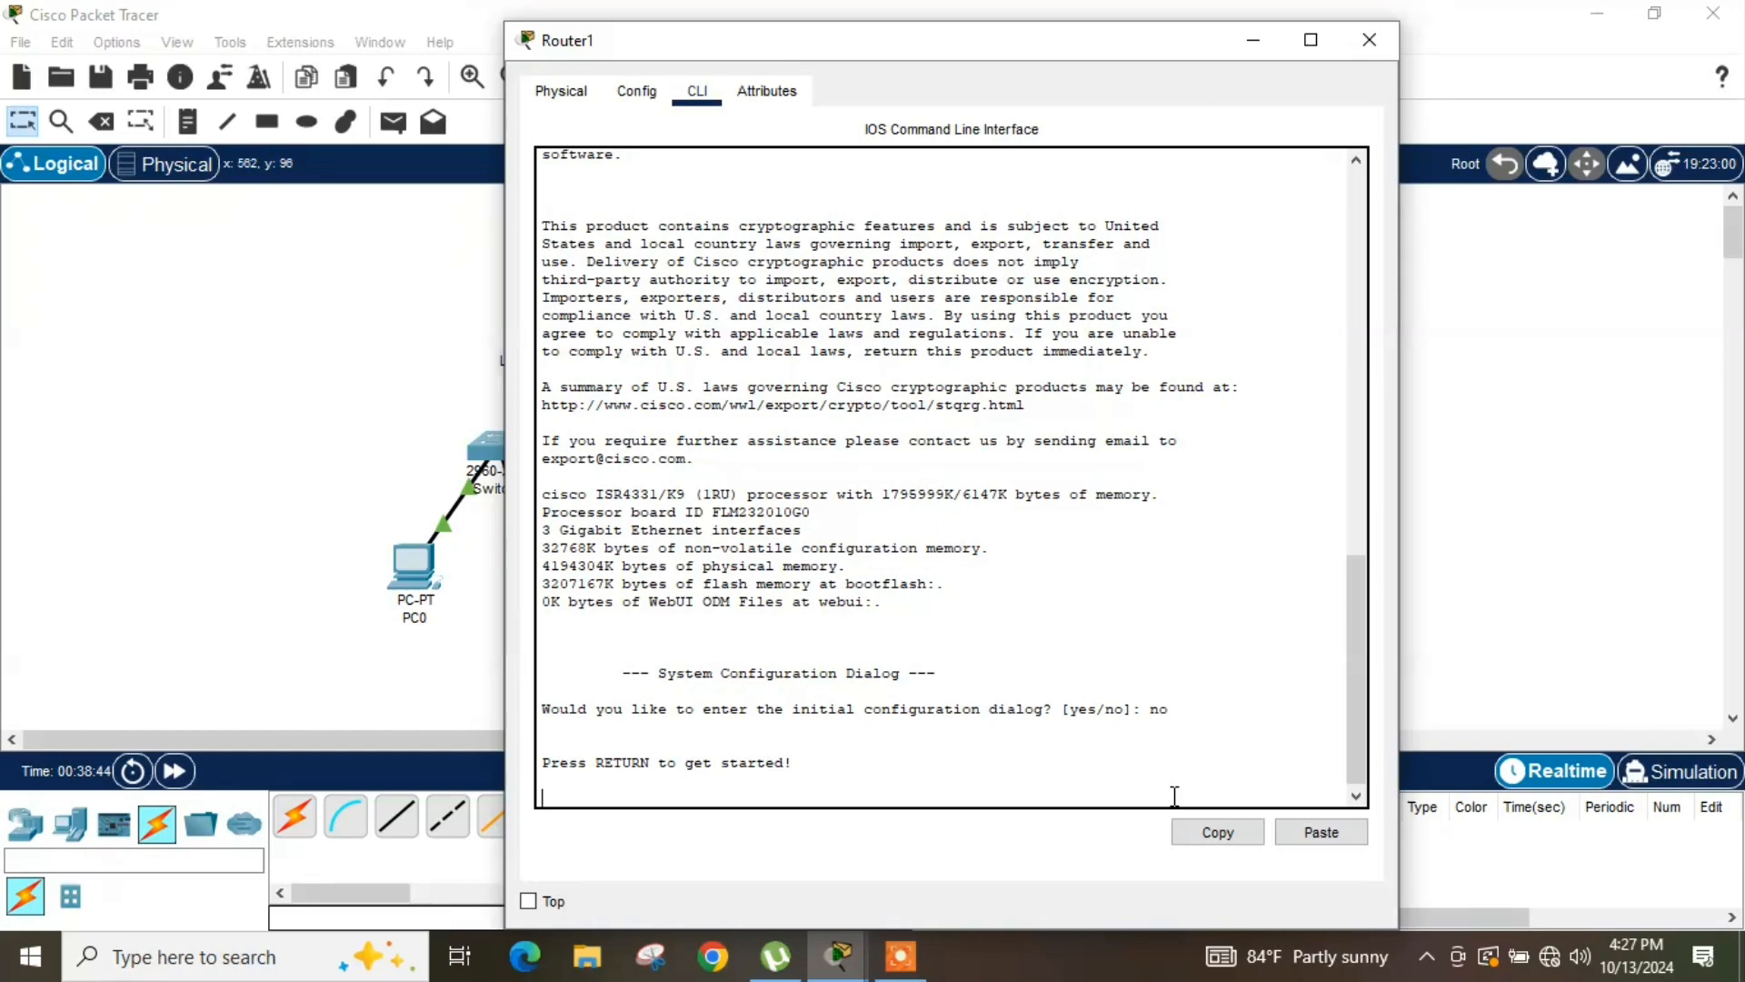
key("Return")
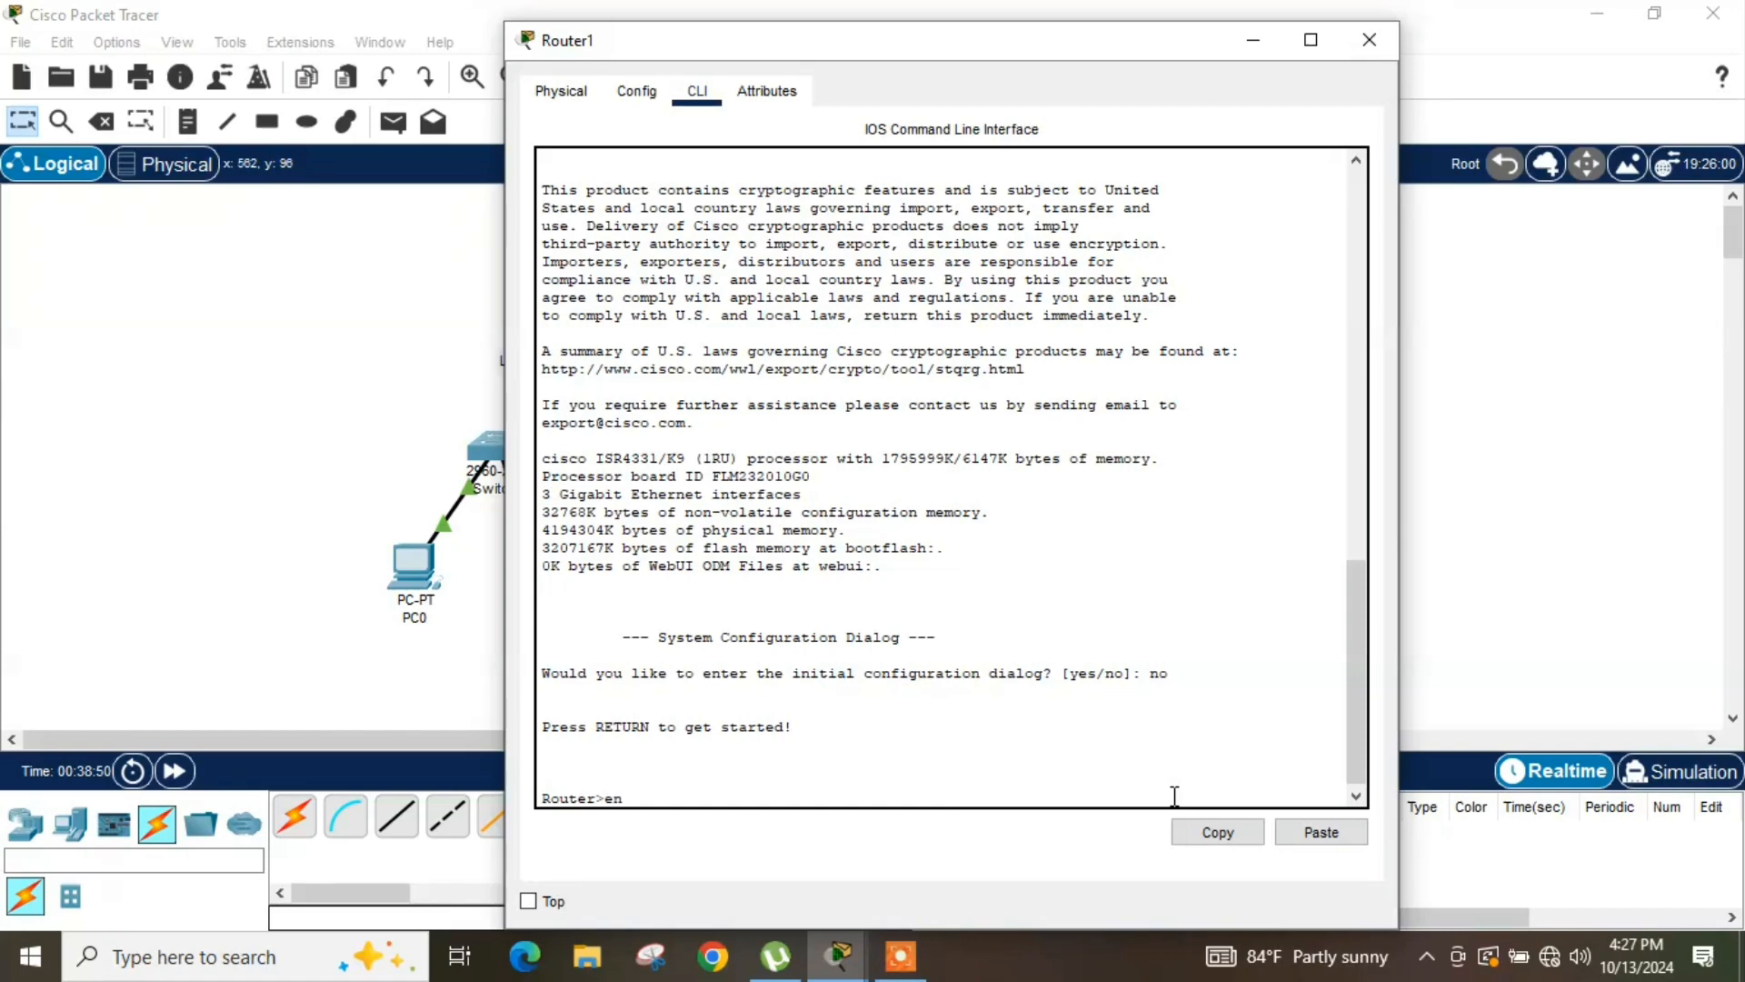
- Enter privileged EXEC mode with enable and global configuration mode with configure terminal on Router1
type("en")
key("Tab")
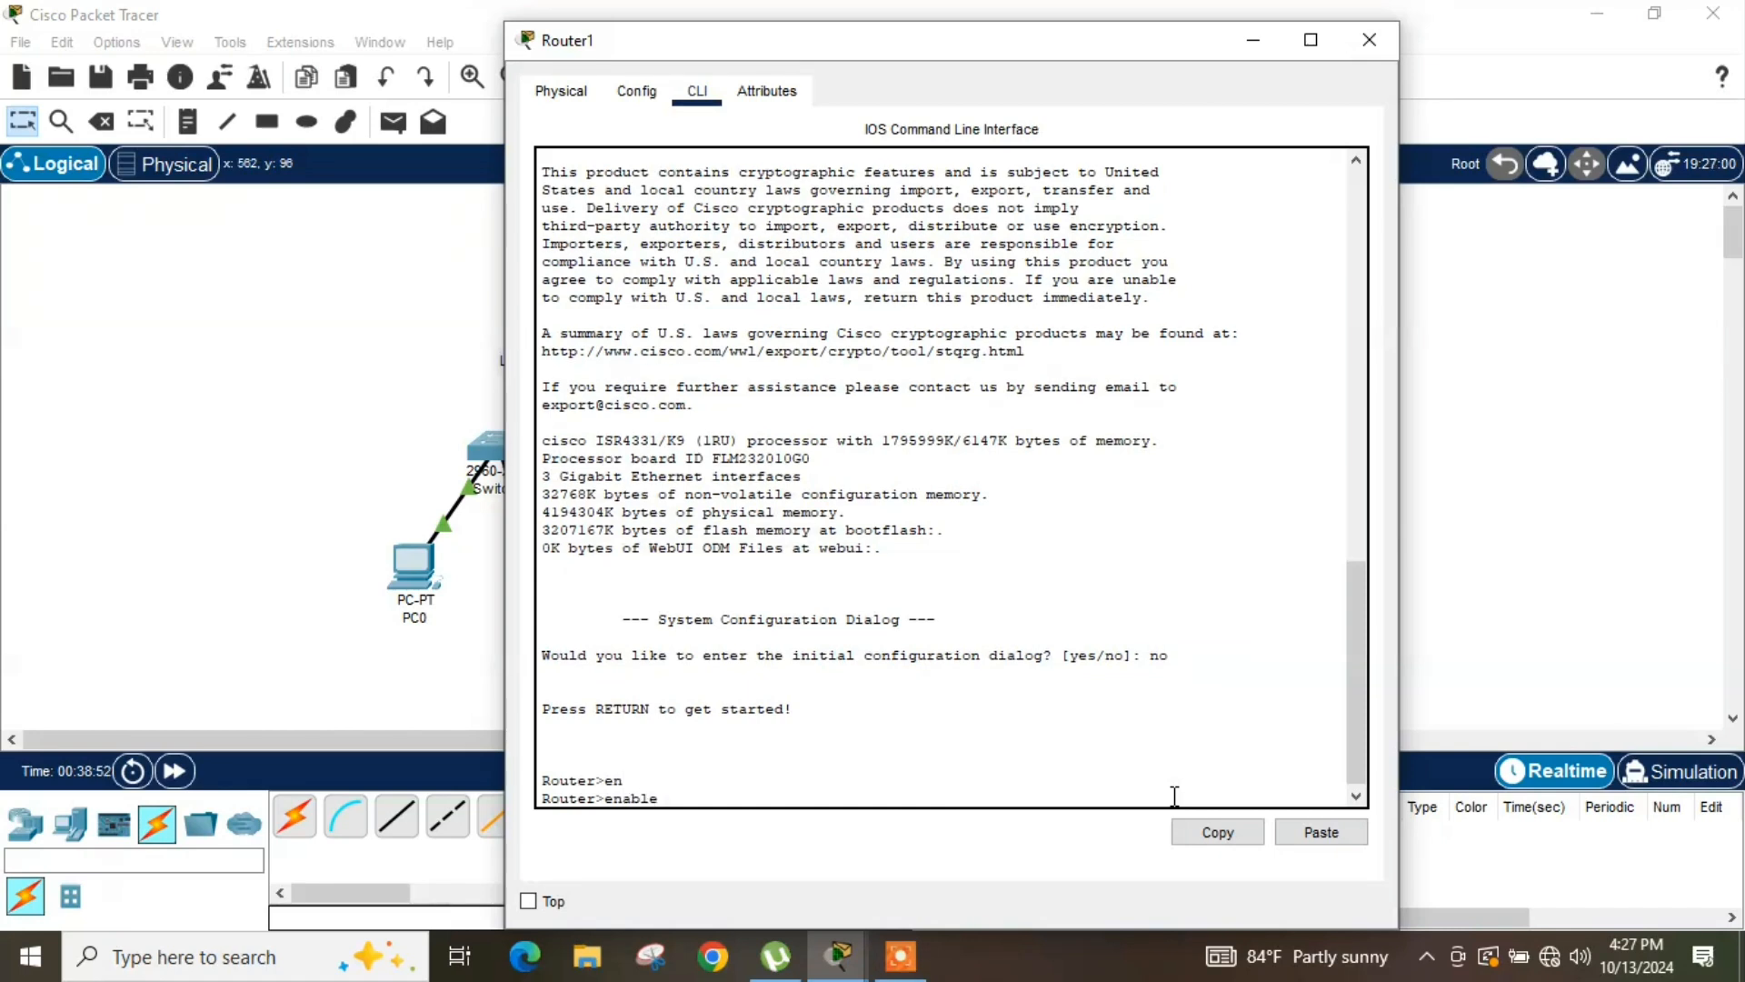
key("Return")
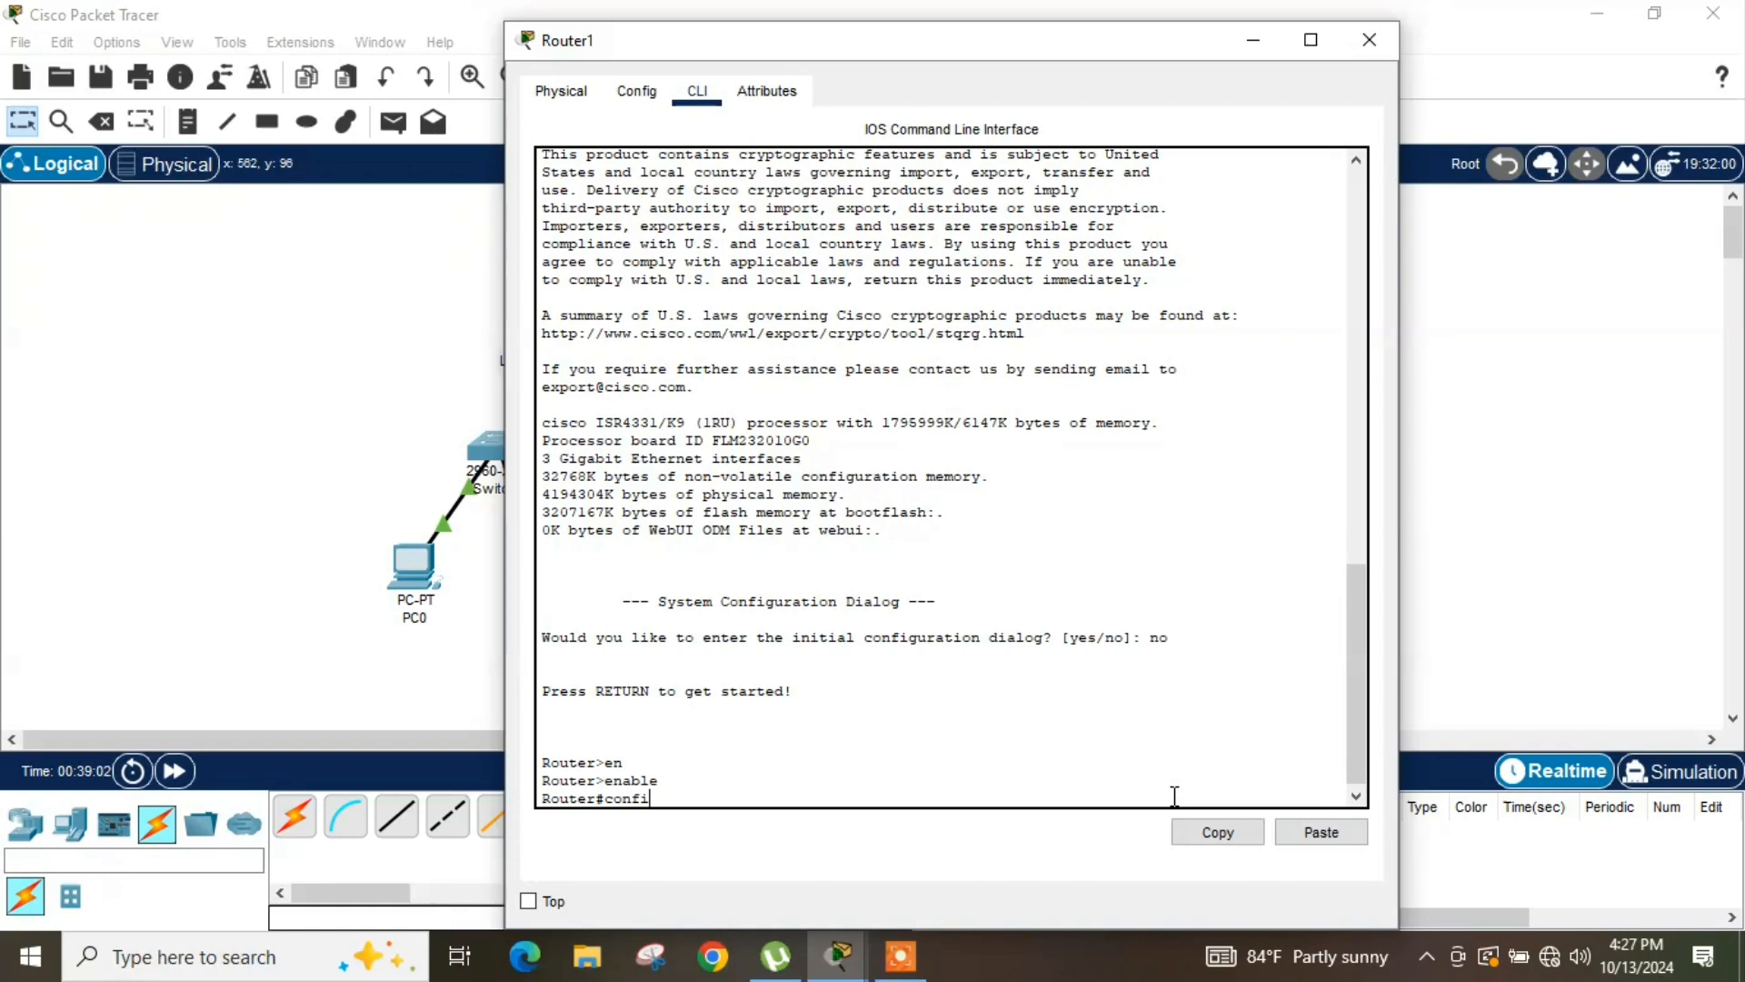
key("Tab")
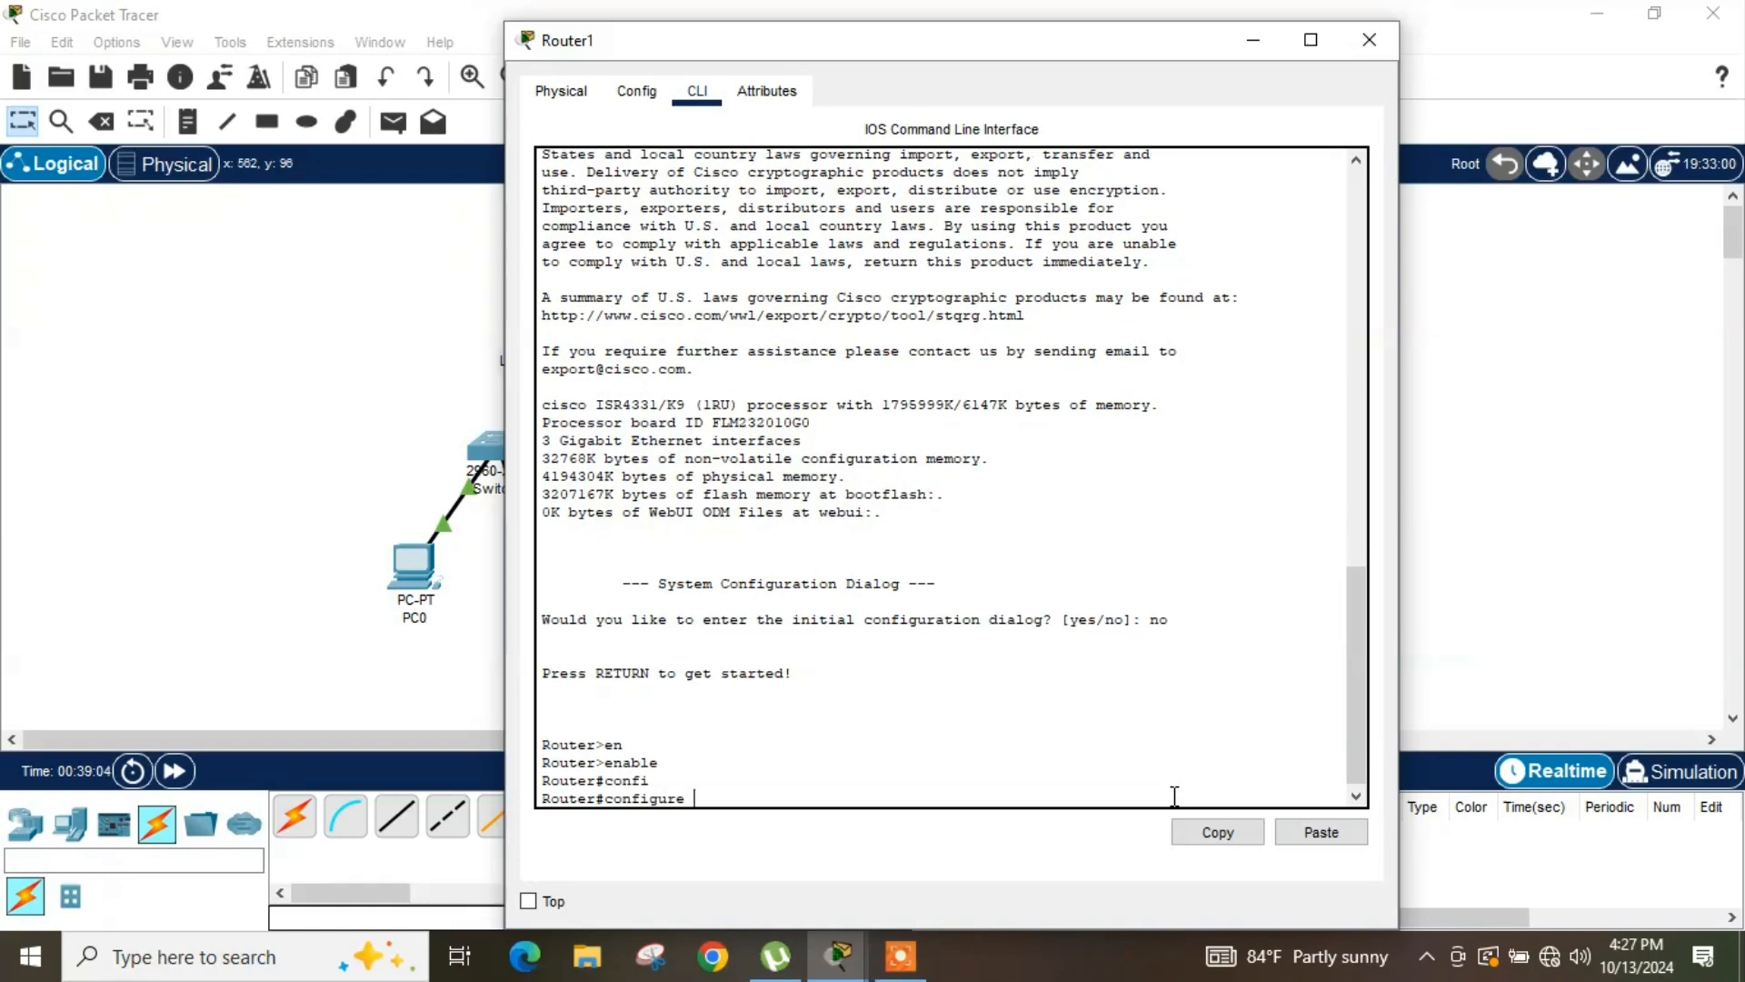
type("t")
key("Tab")
key("Tab")
key("Tab")
key("Tab")
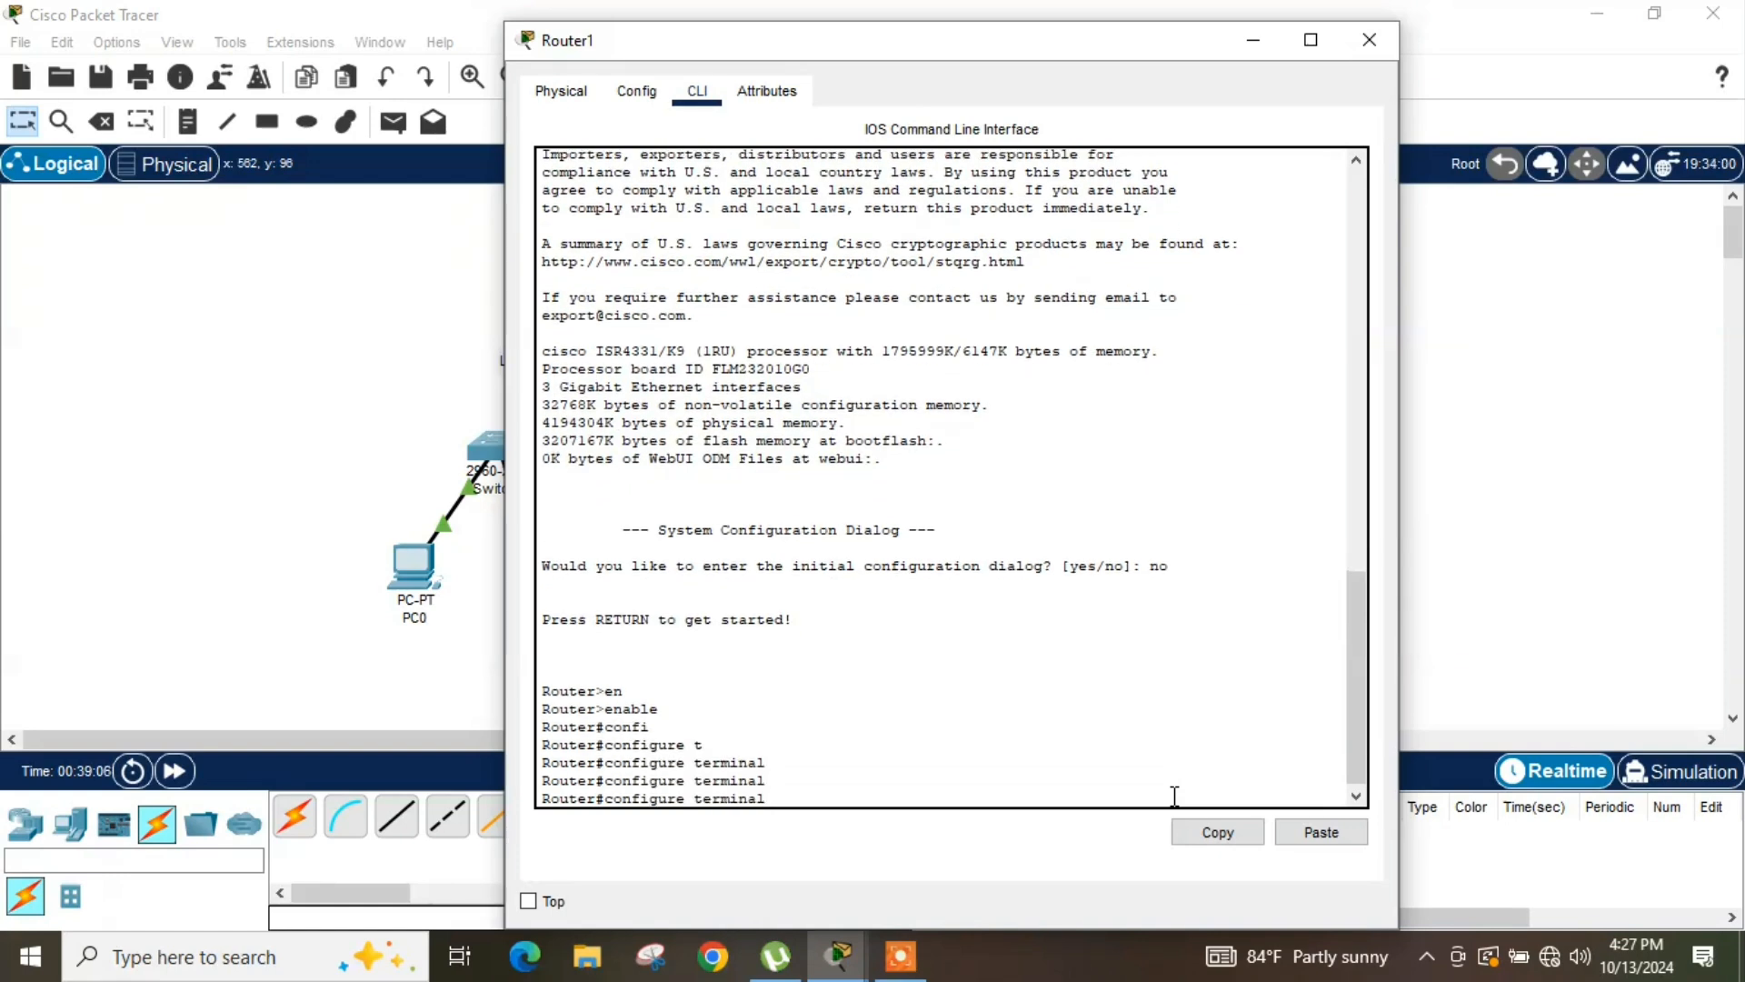
key("Return")
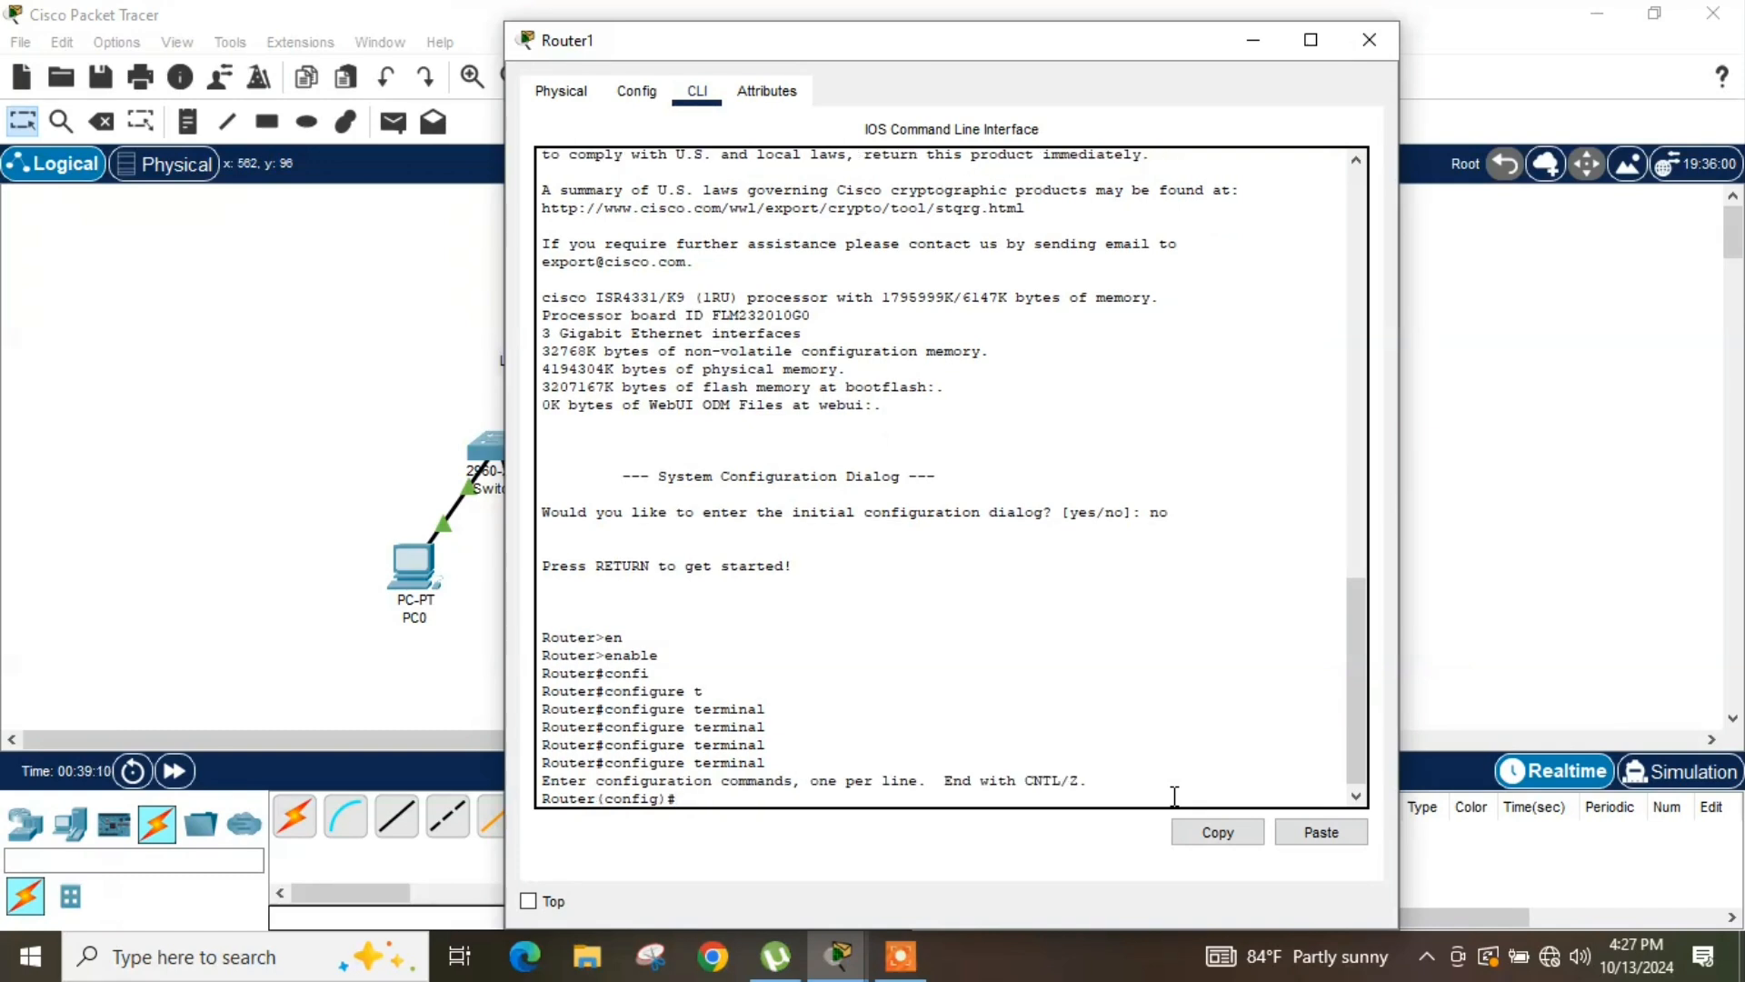
key("Return")
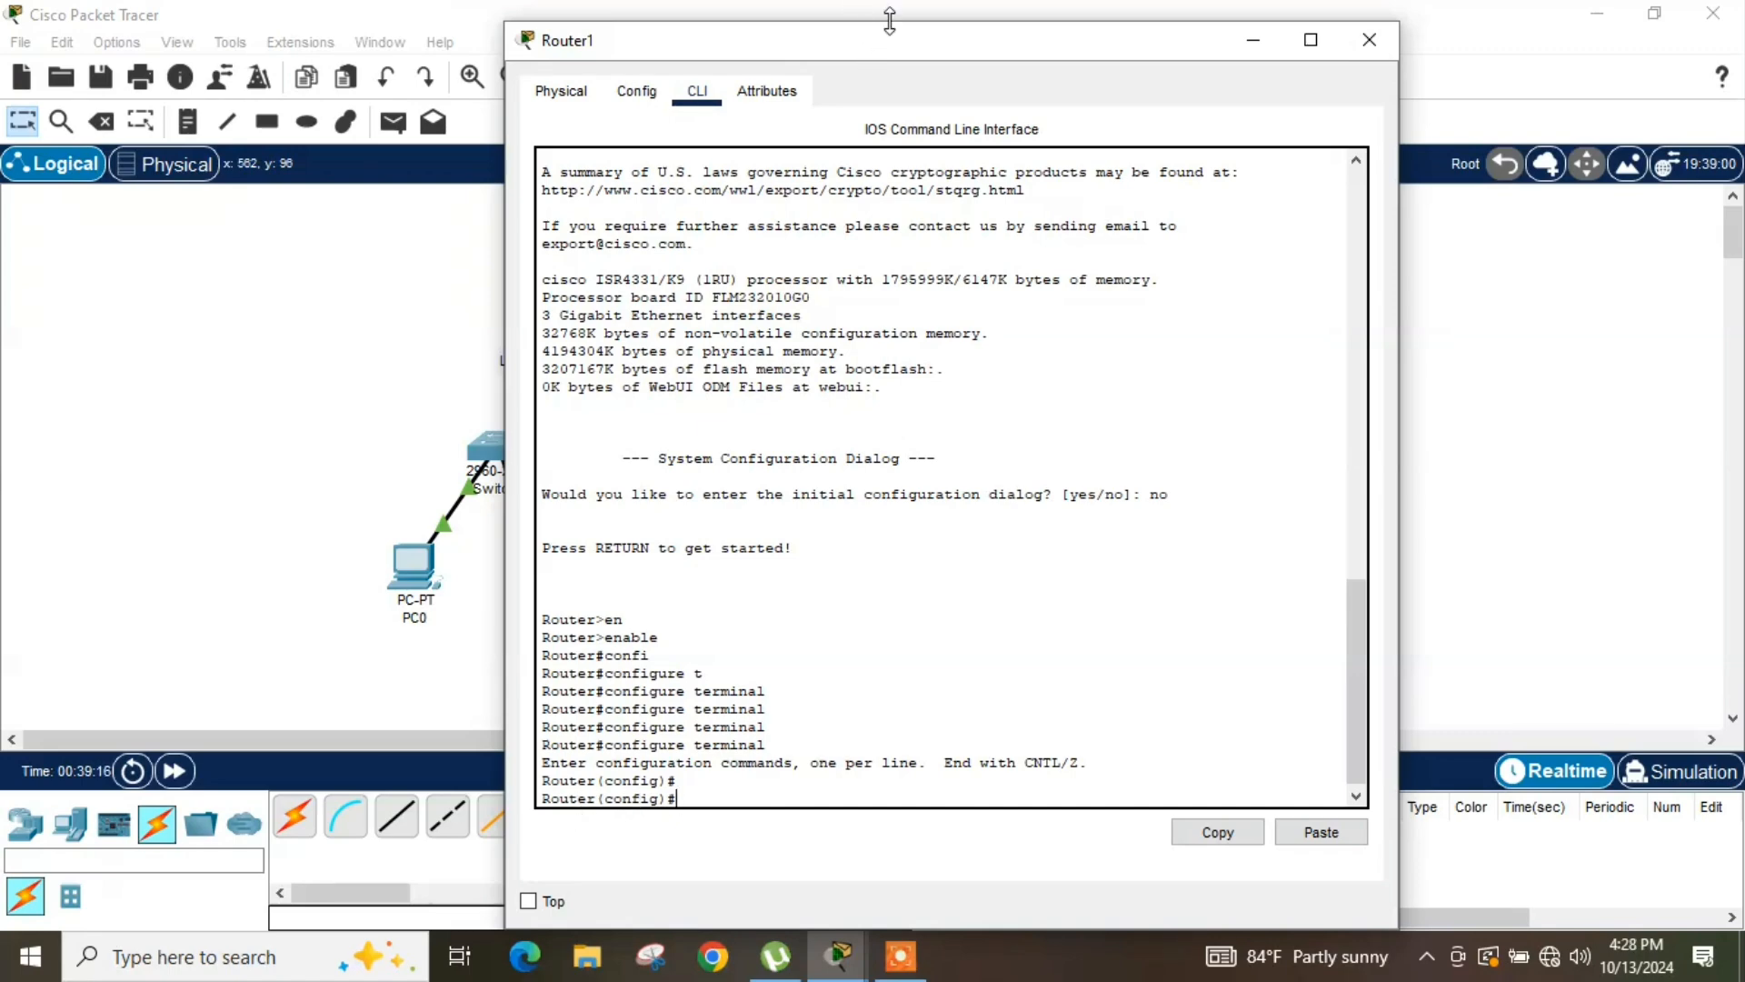
- Minimize Router1's window, enable Always Show Port Labels in Logical Workspace in the preferences, and shift Router1 slightly up and left in the topology
left_click_drag(899, 51, 1208, 42)
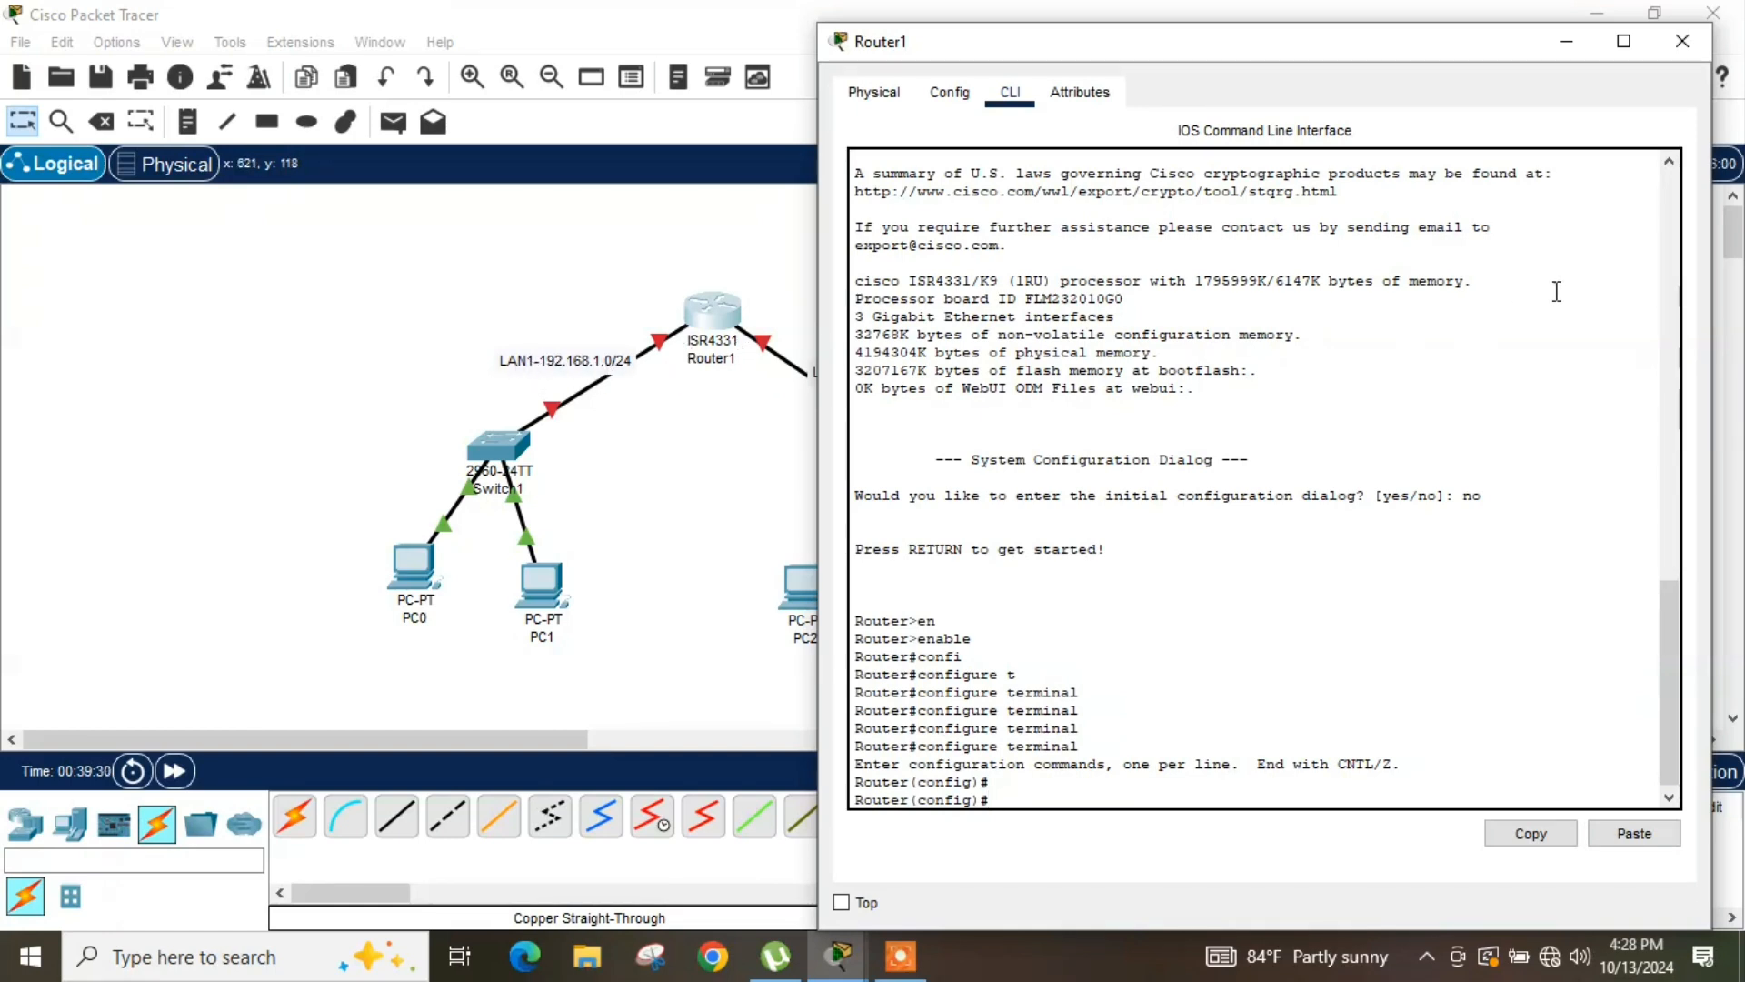
left_click(1566, 41)
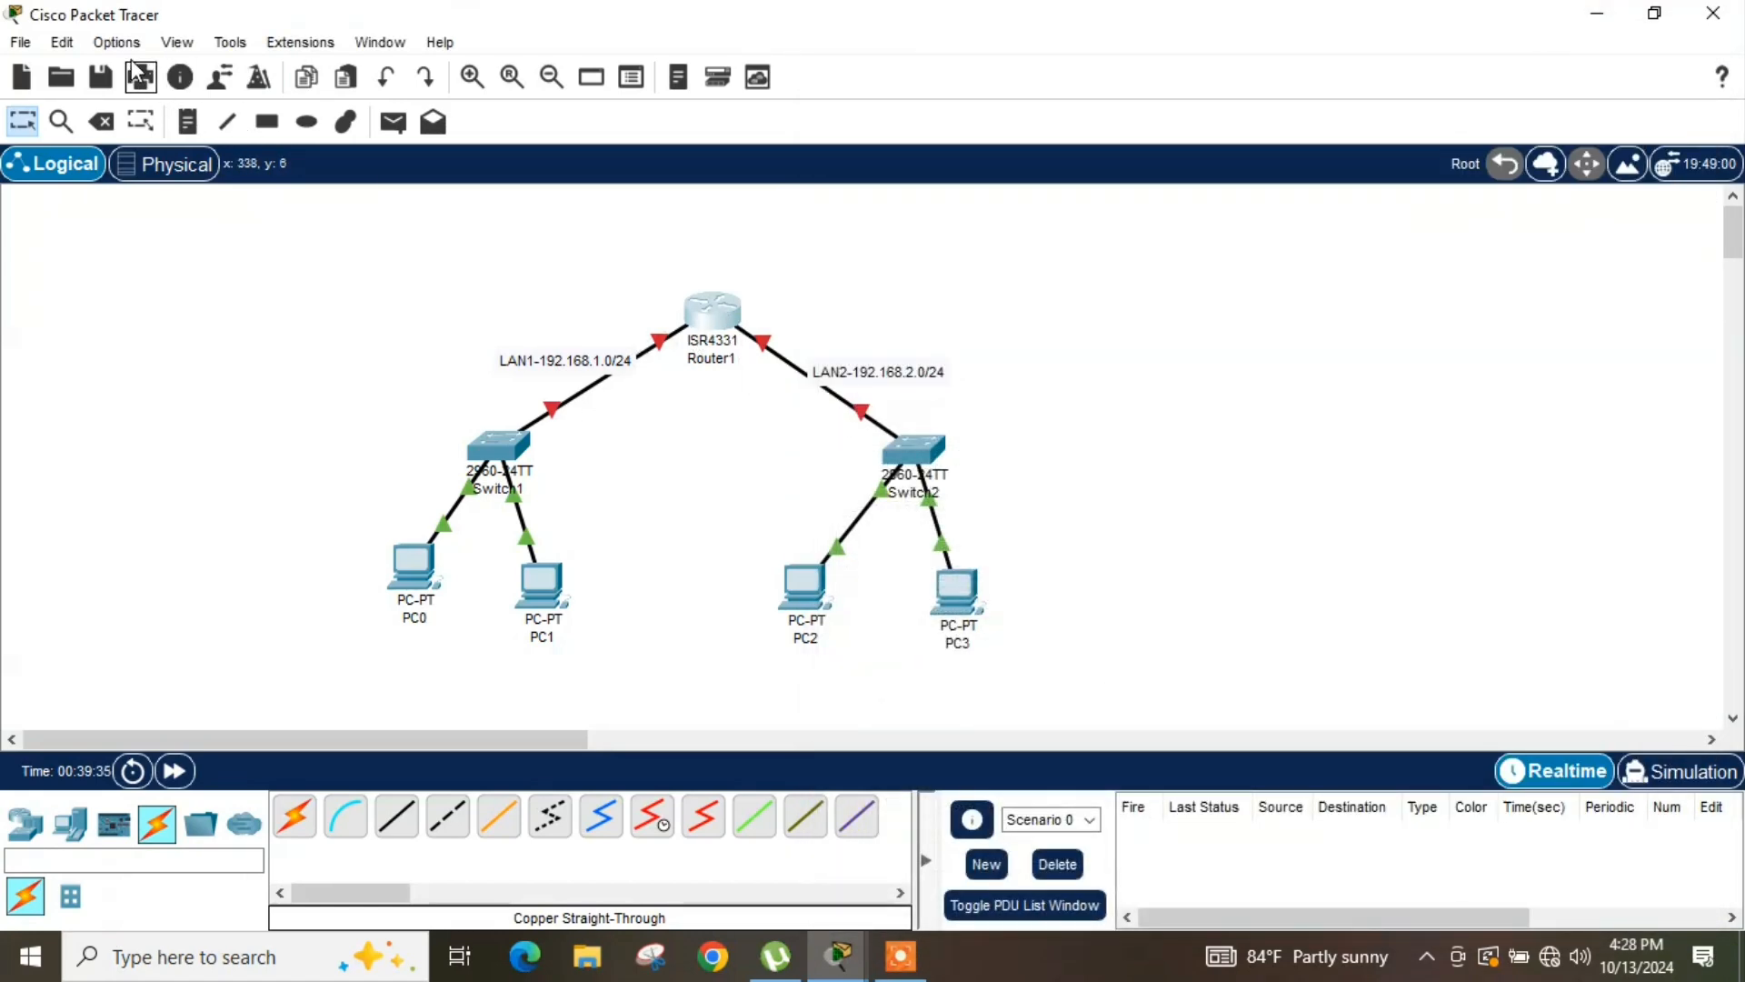
left_click(116, 42)
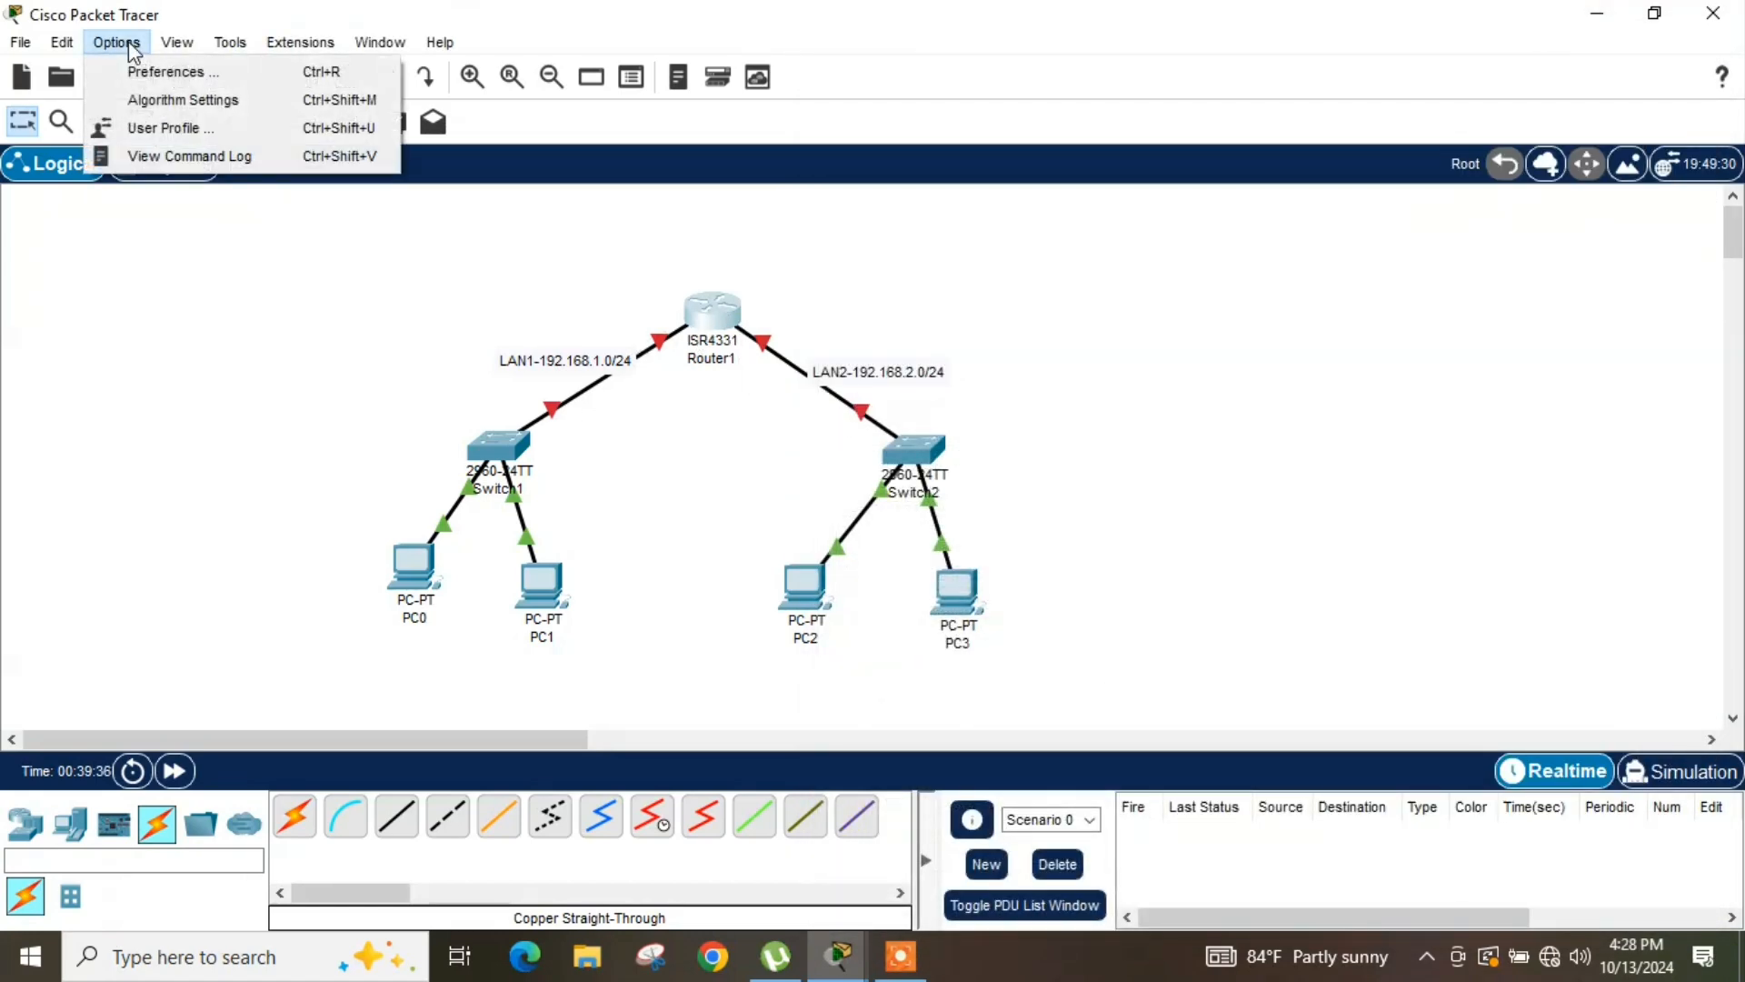
left_click(157, 81)
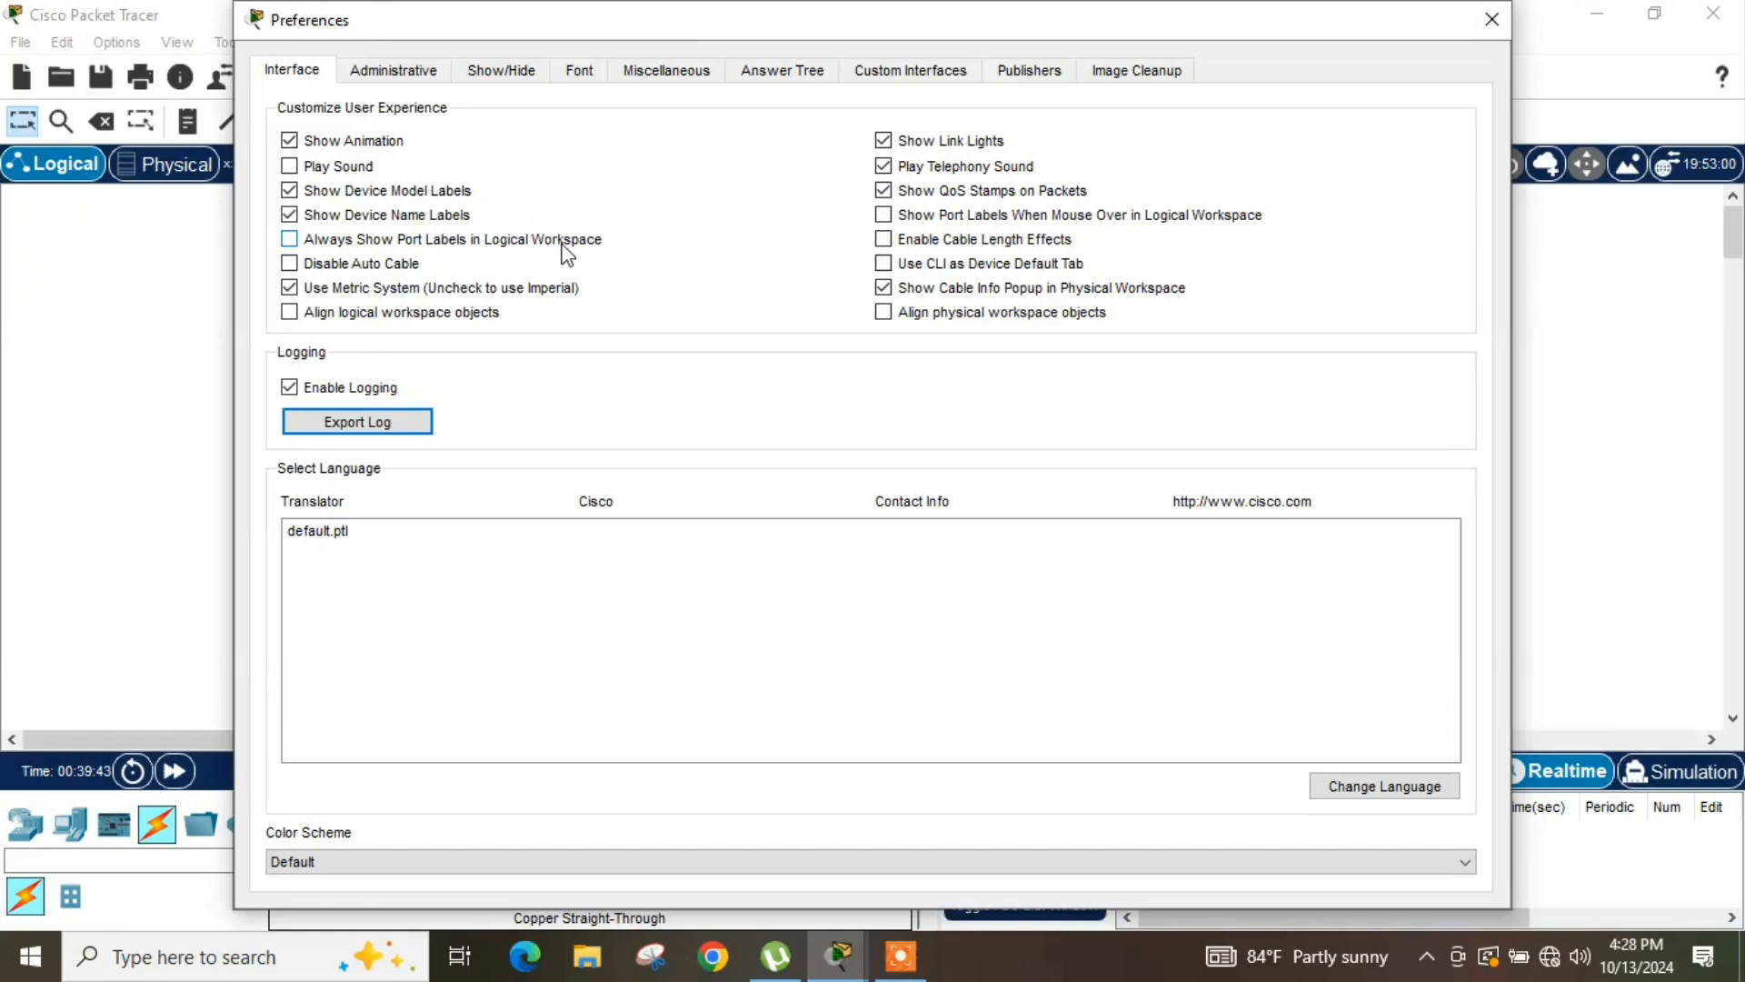
left_click(291, 240)
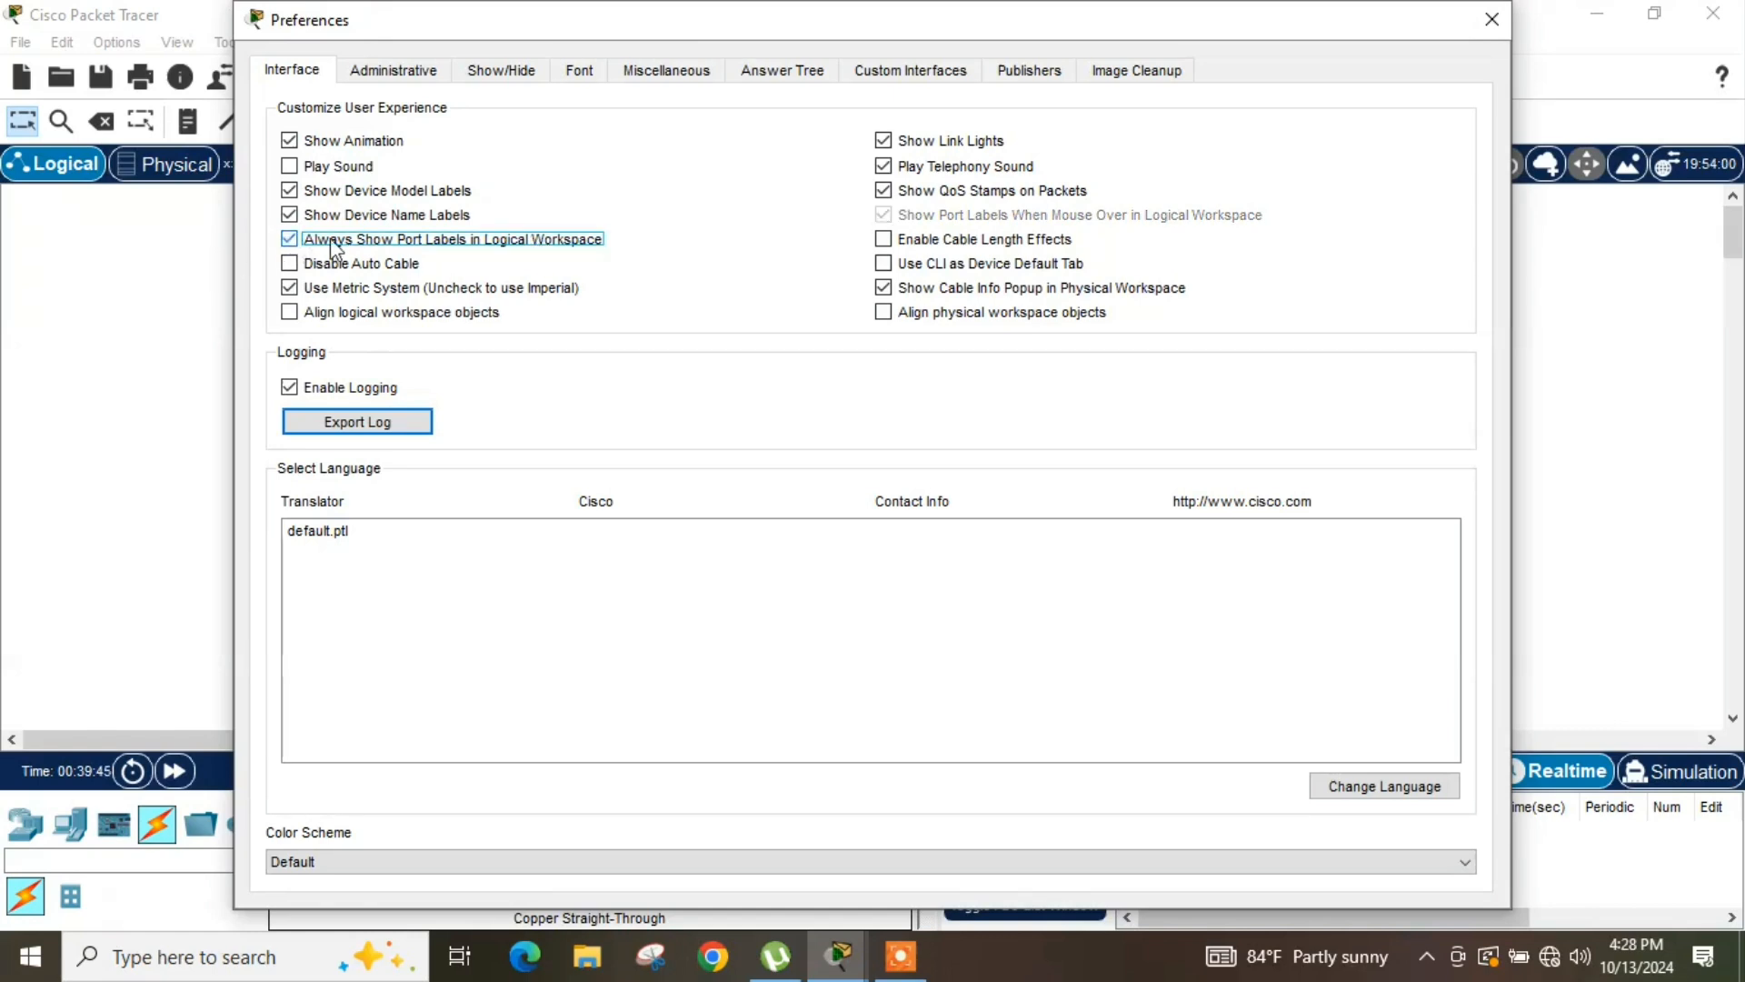
left_click(1493, 20)
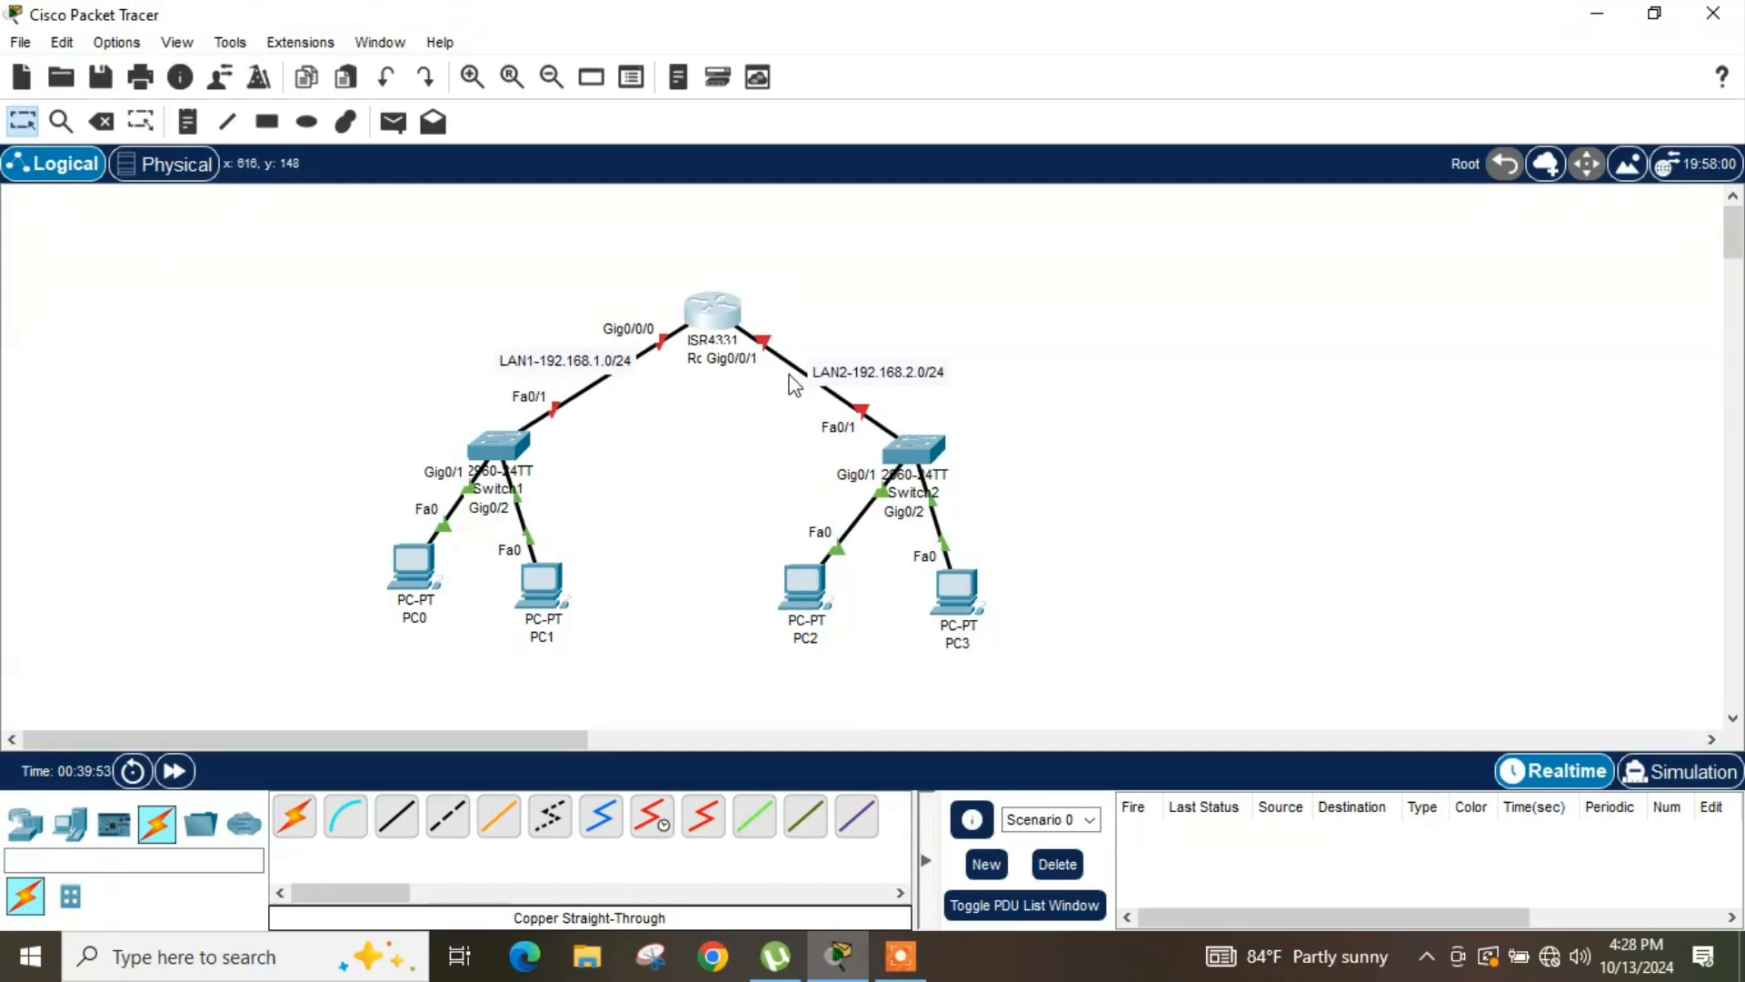
mouse_move(722, 318)
left_mouse_down()
mouse_move(737, 304)
mouse_move(722, 309)
left_mouse_up()
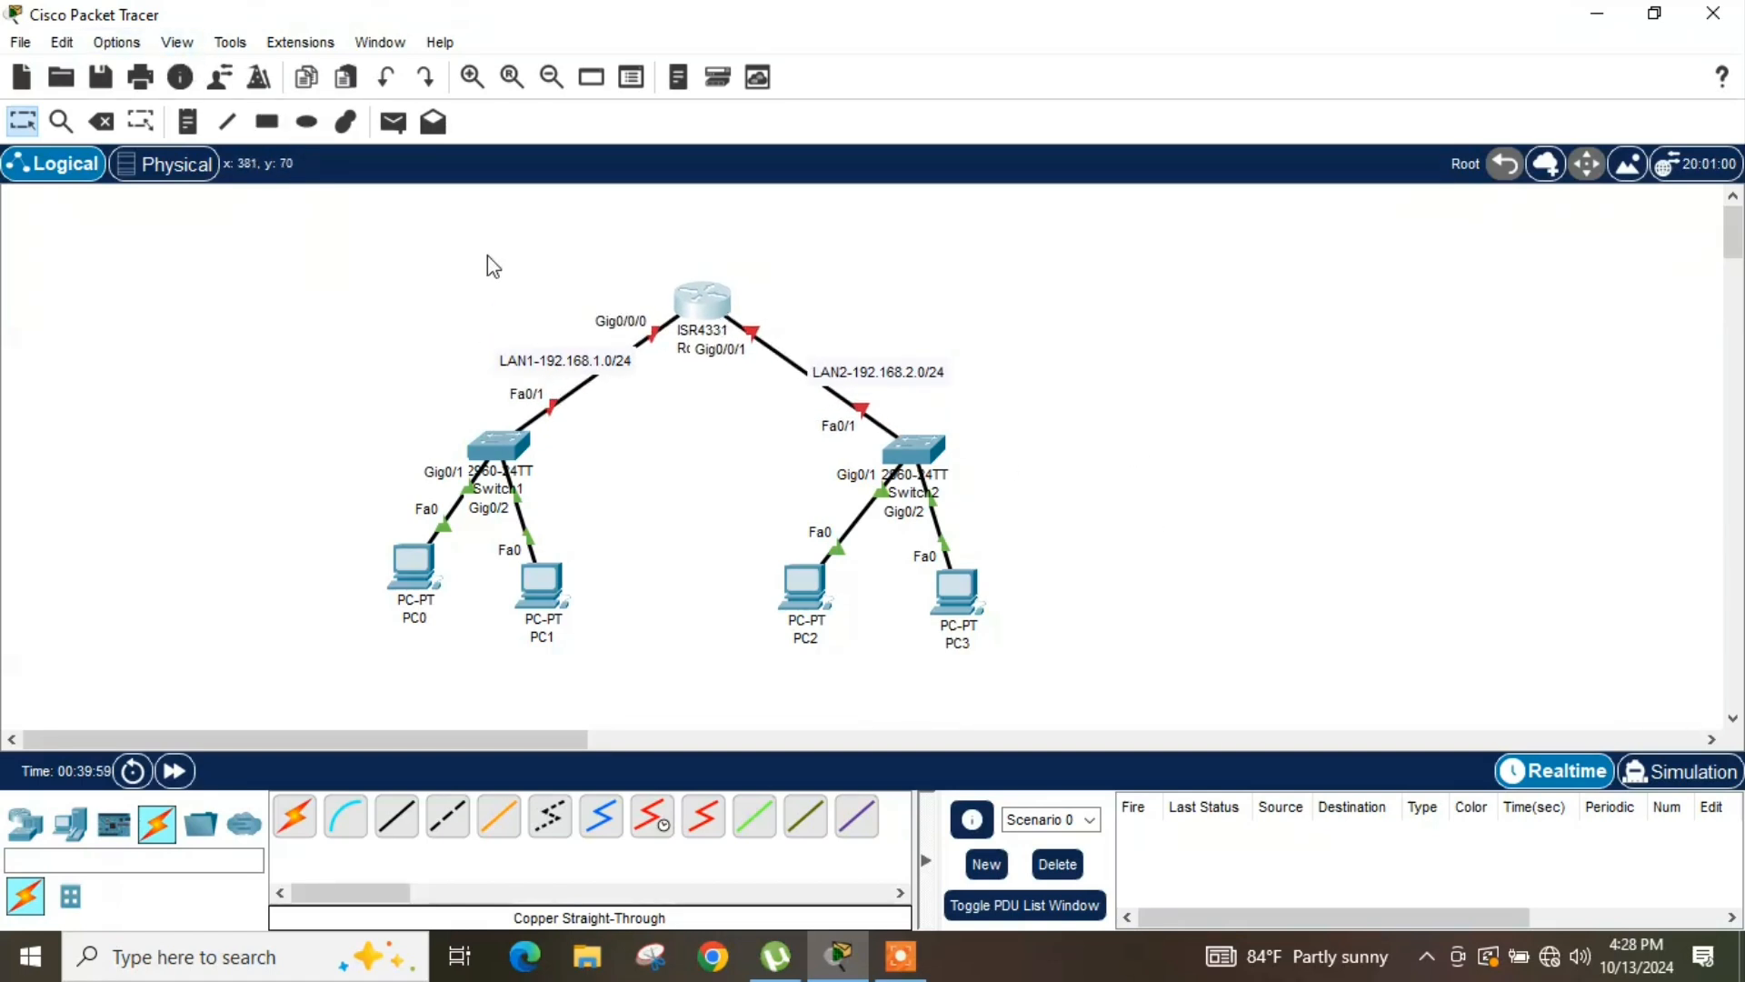
- Switch the Always Show Port Labels in Logical Workspace preference off and back on
left_click(136, 45)
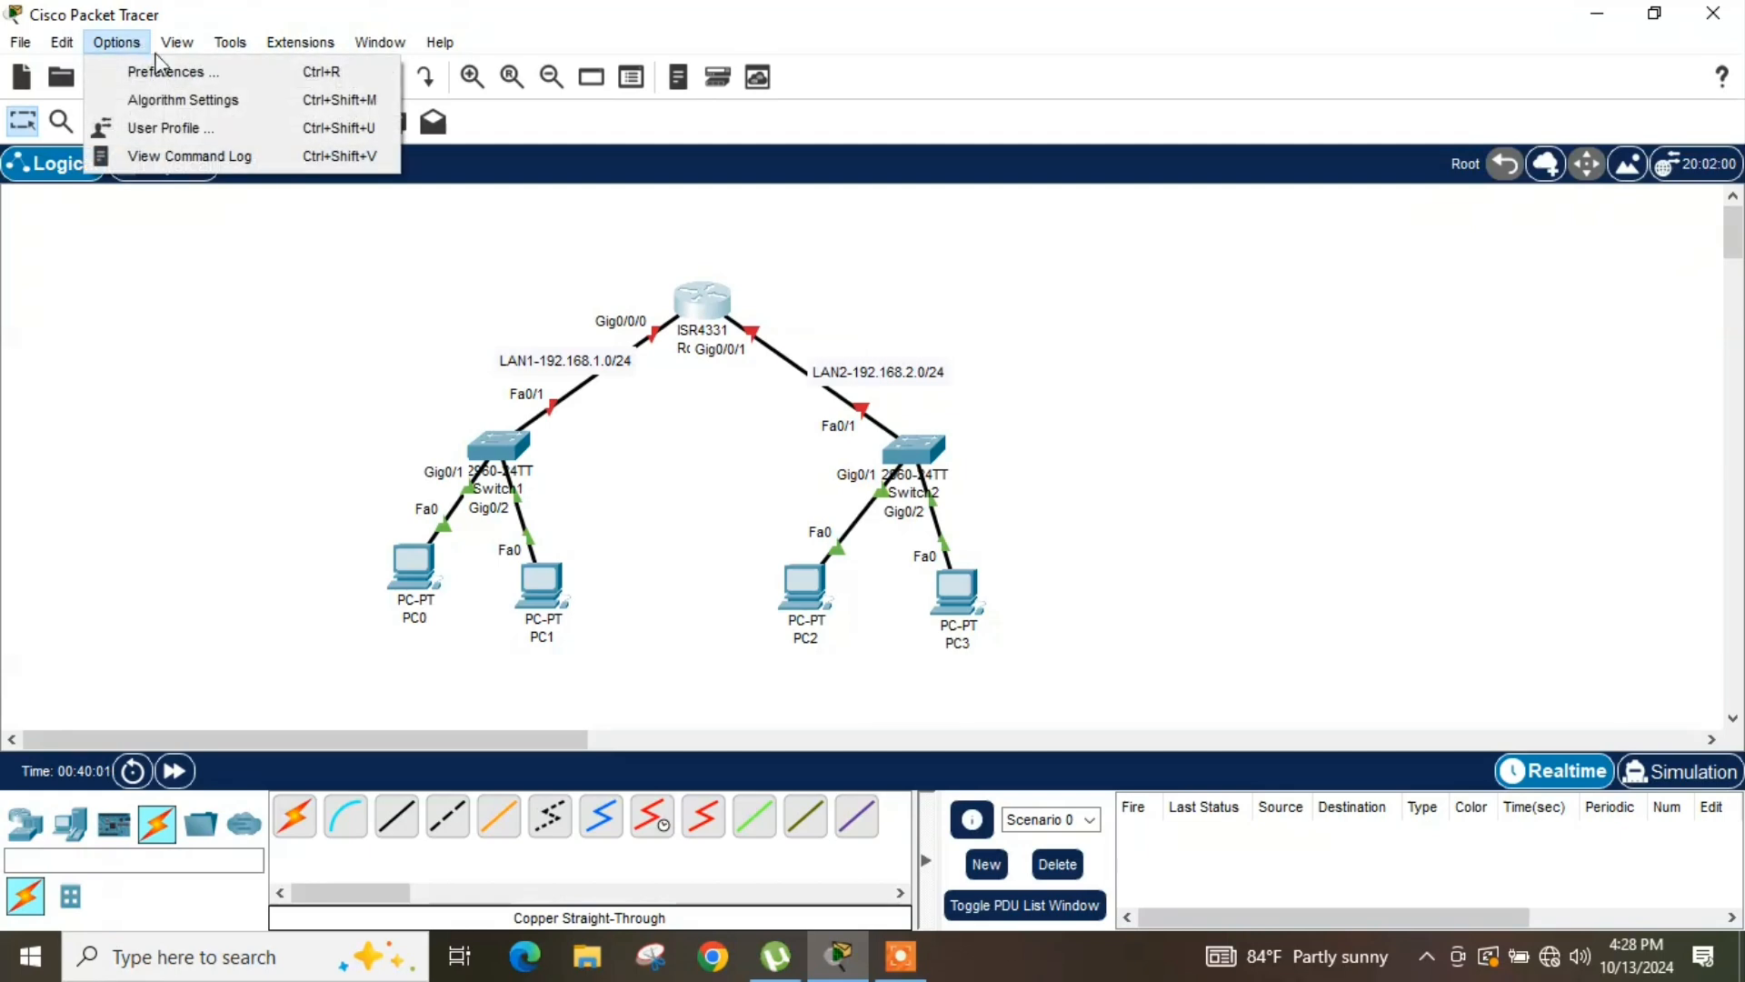
left_click(125, 79)
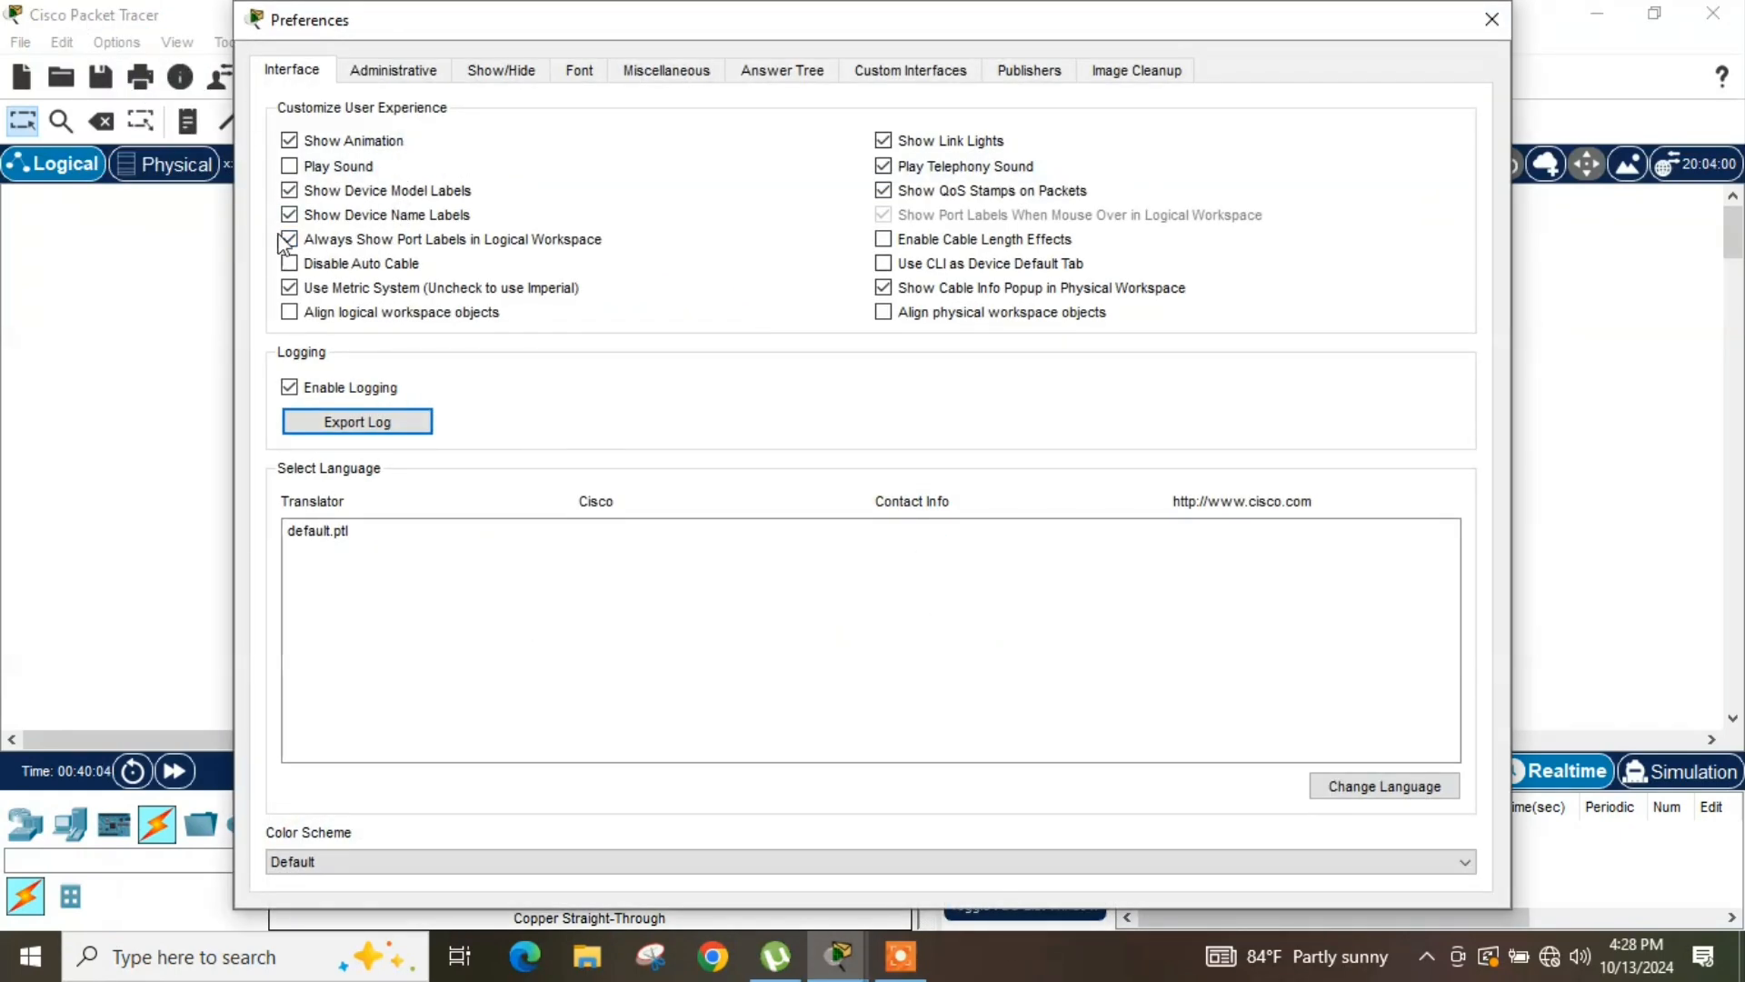
left_click(290, 239)
left_click(1491, 20)
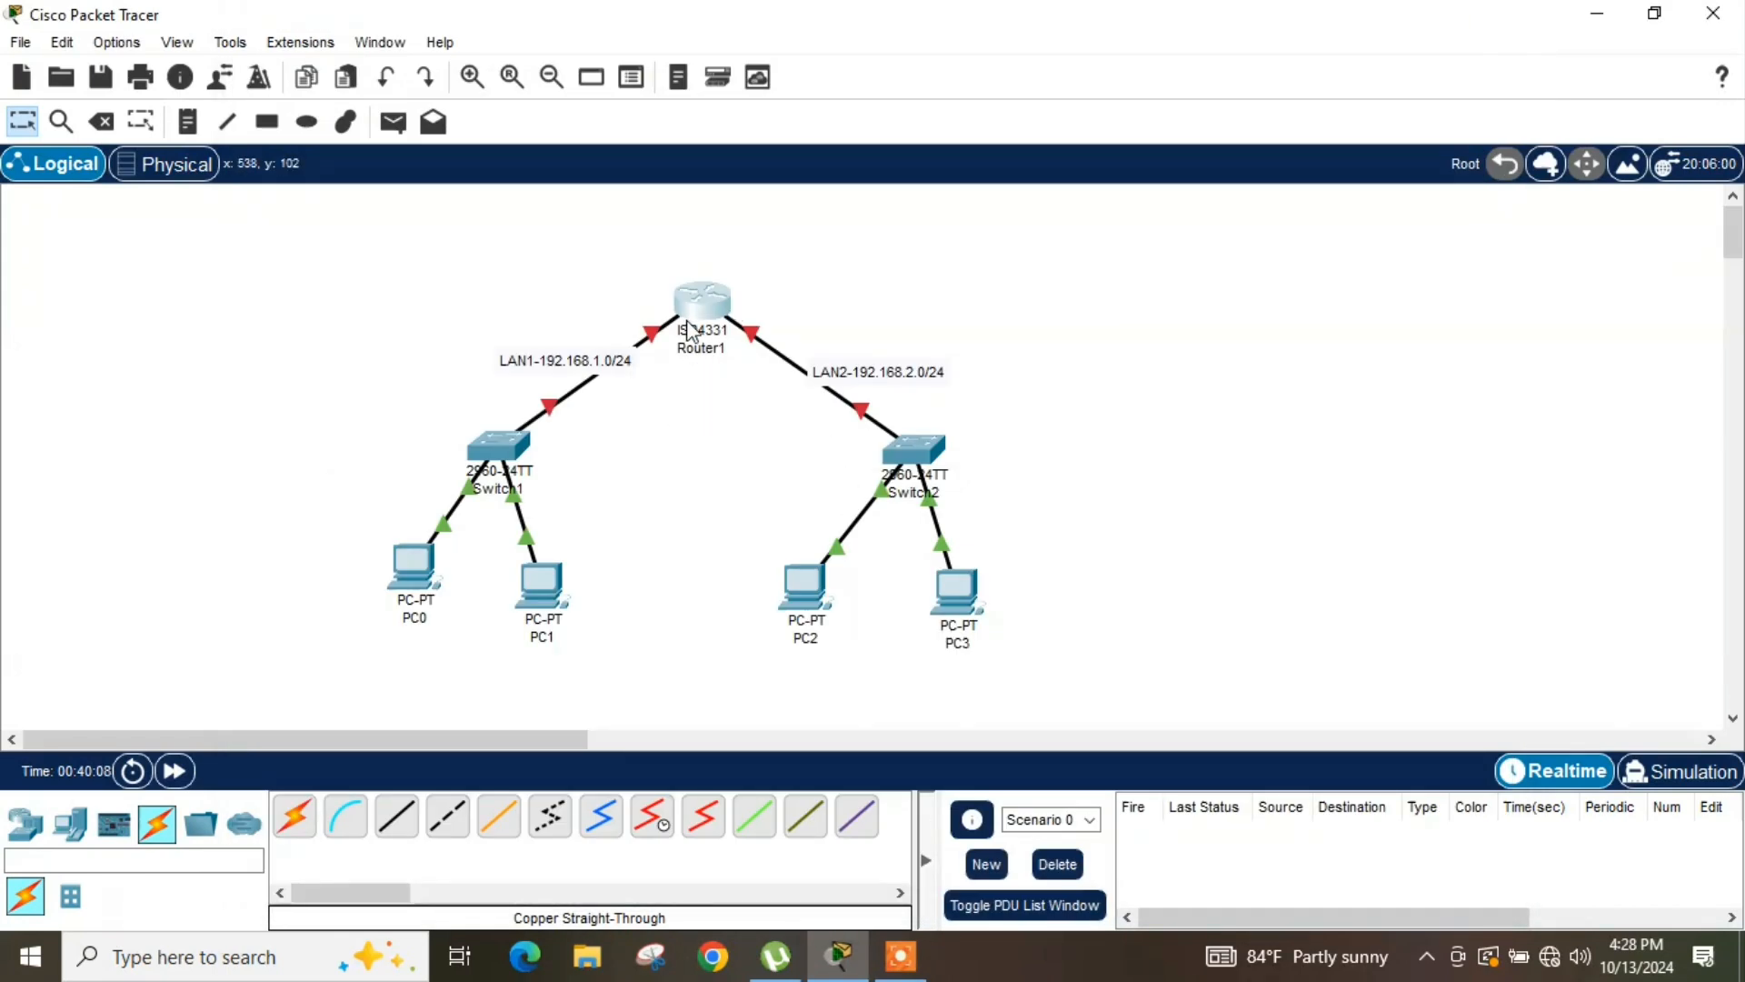
left_click(136, 43)
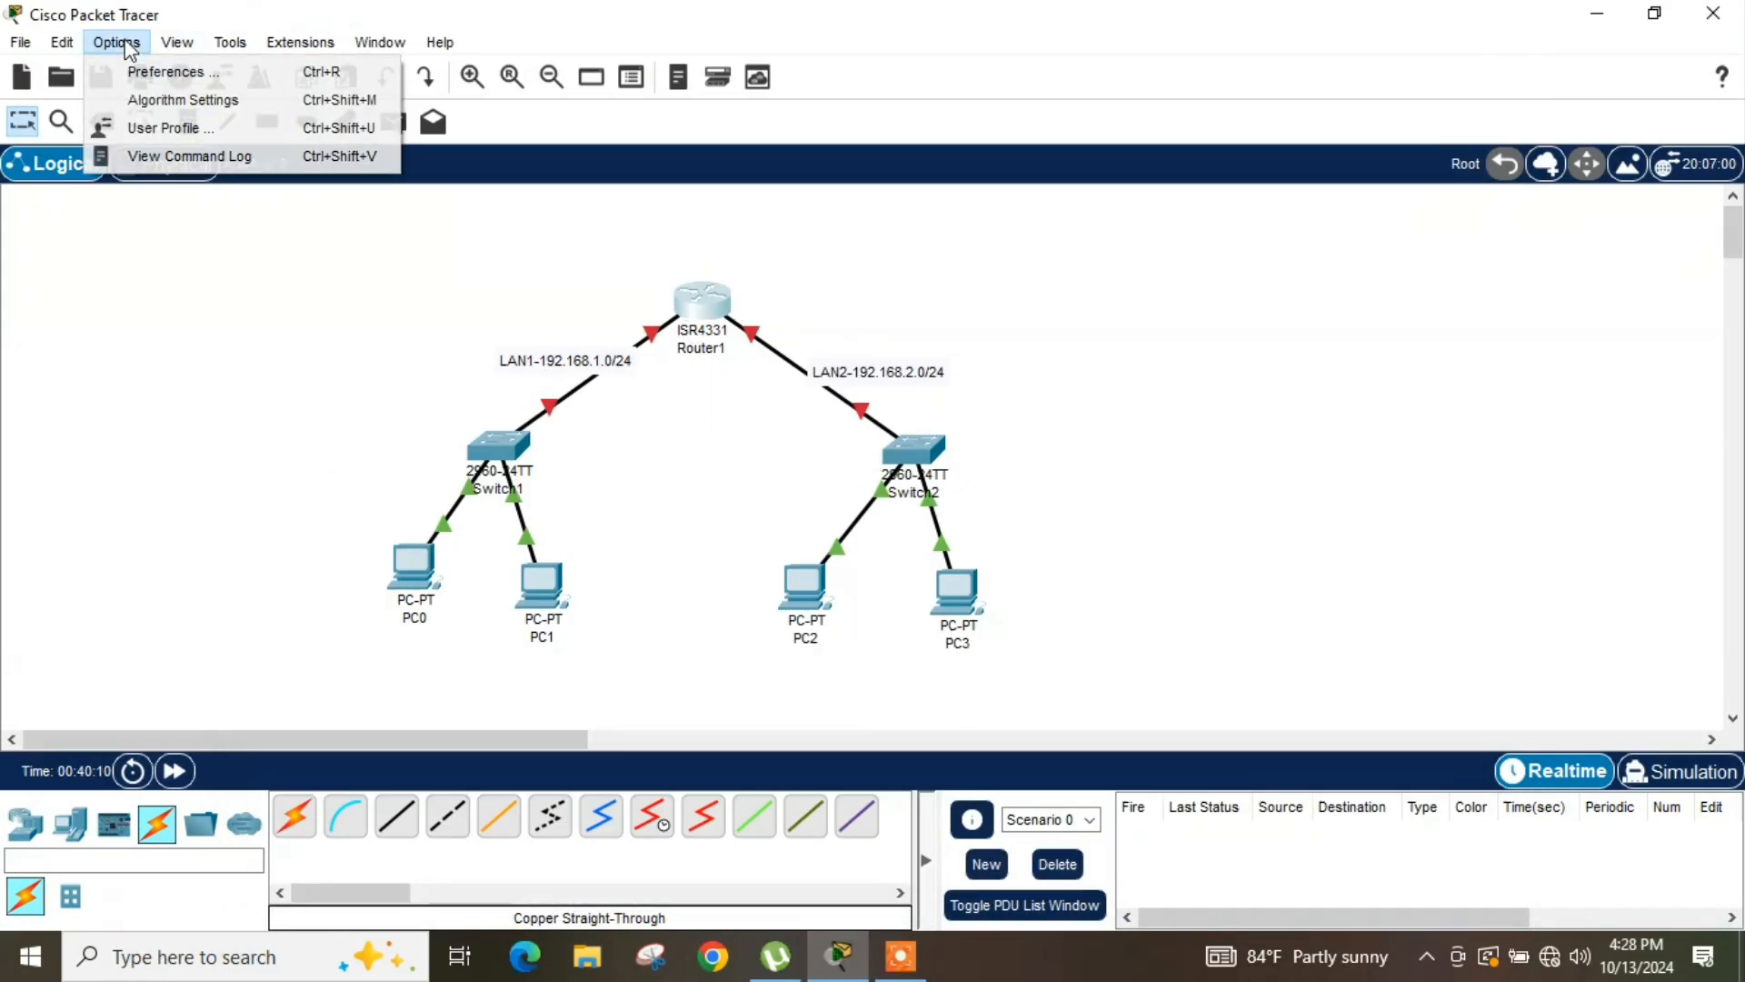
left_click(129, 75)
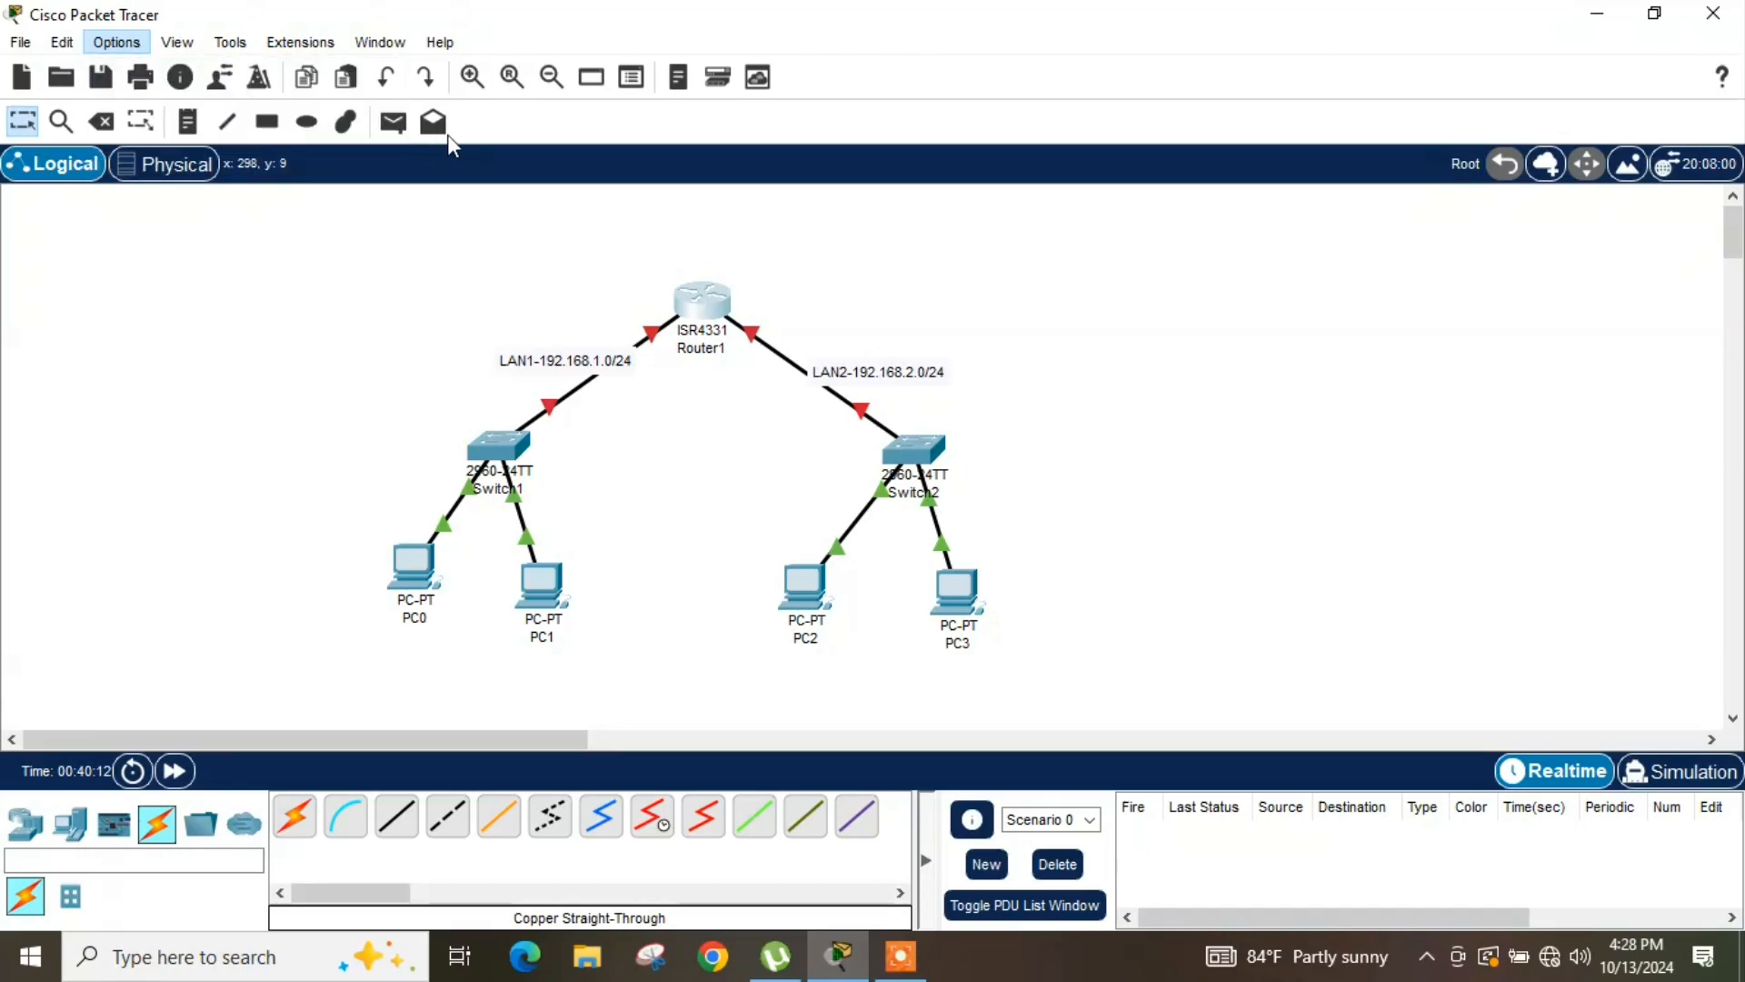
left_click(289, 239)
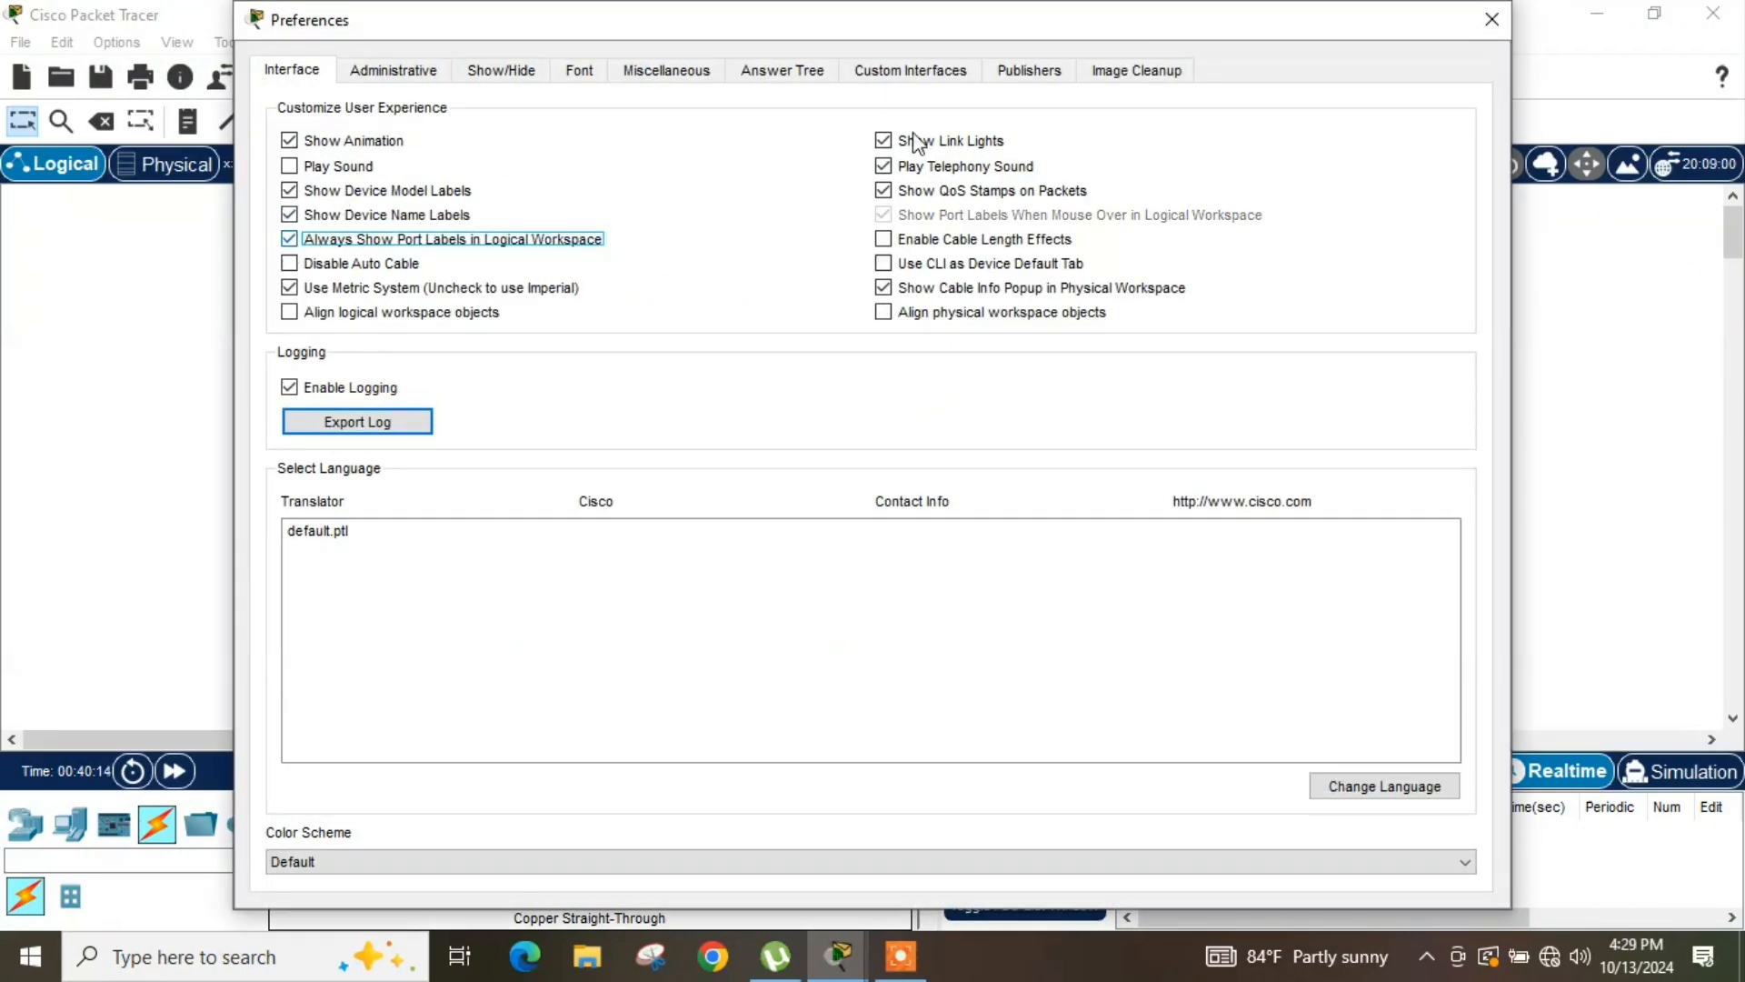
left_click(1492, 19)
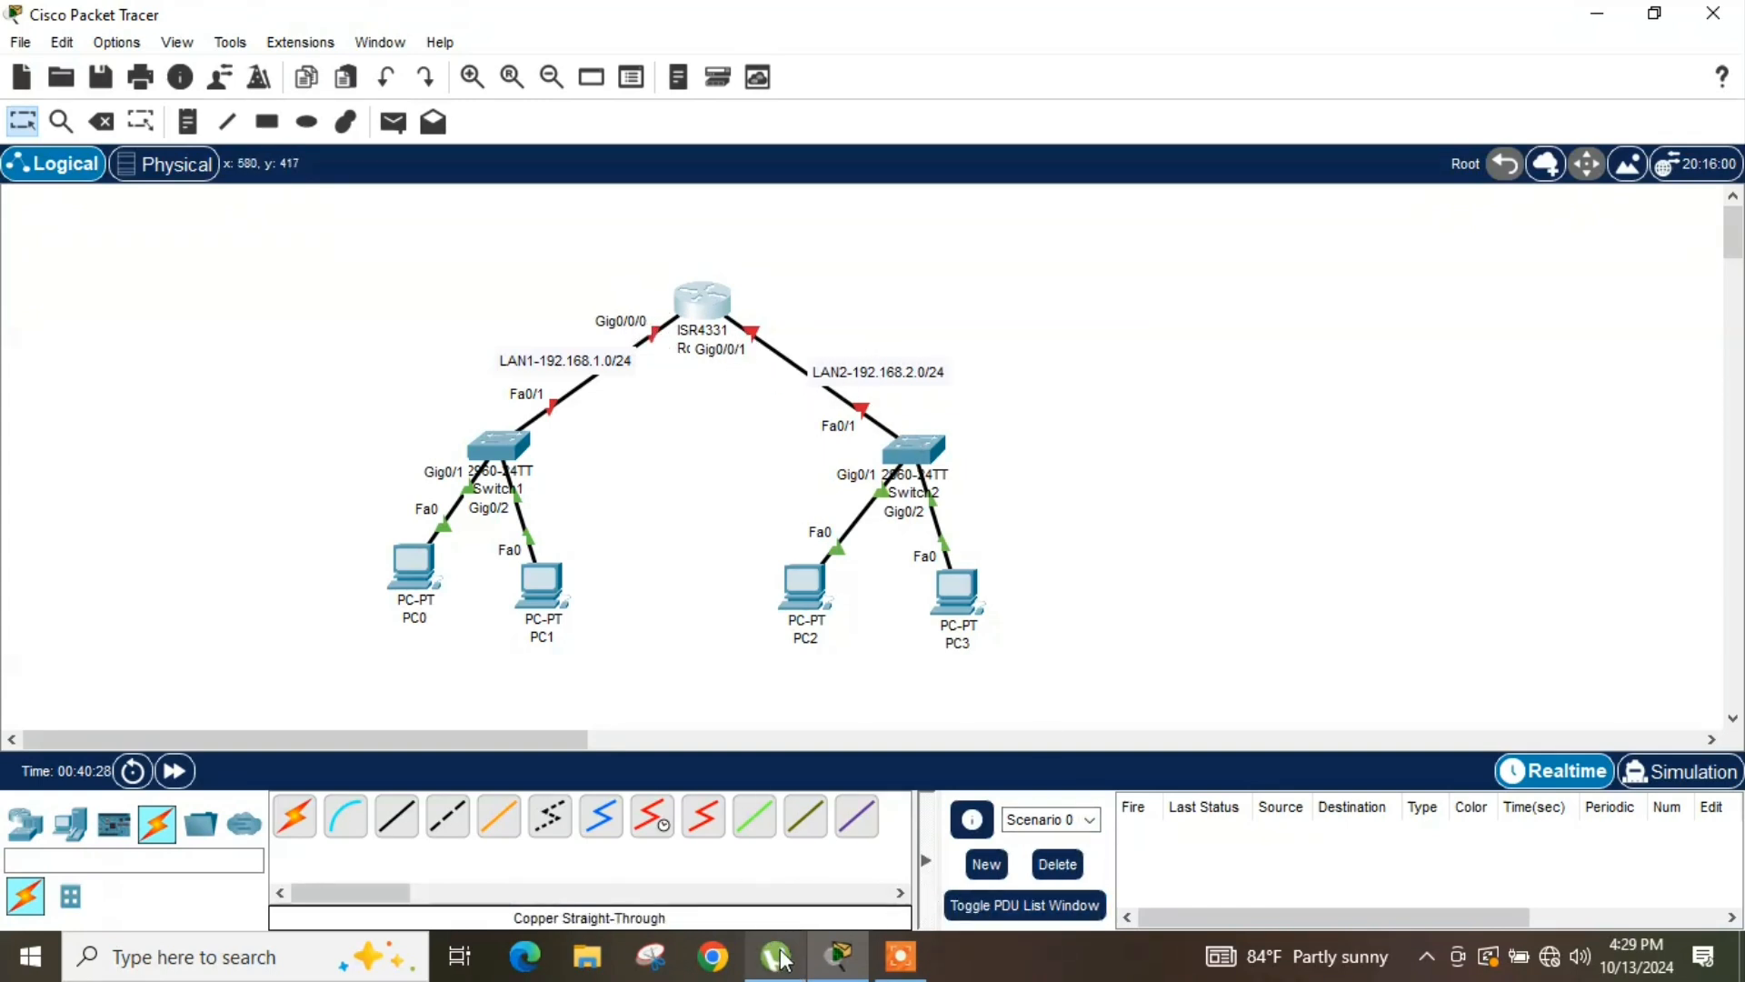
- Reopen Router1's command line interface and move its window aside to uncover the LAN1 part of the topology
mouse_move(854, 972)
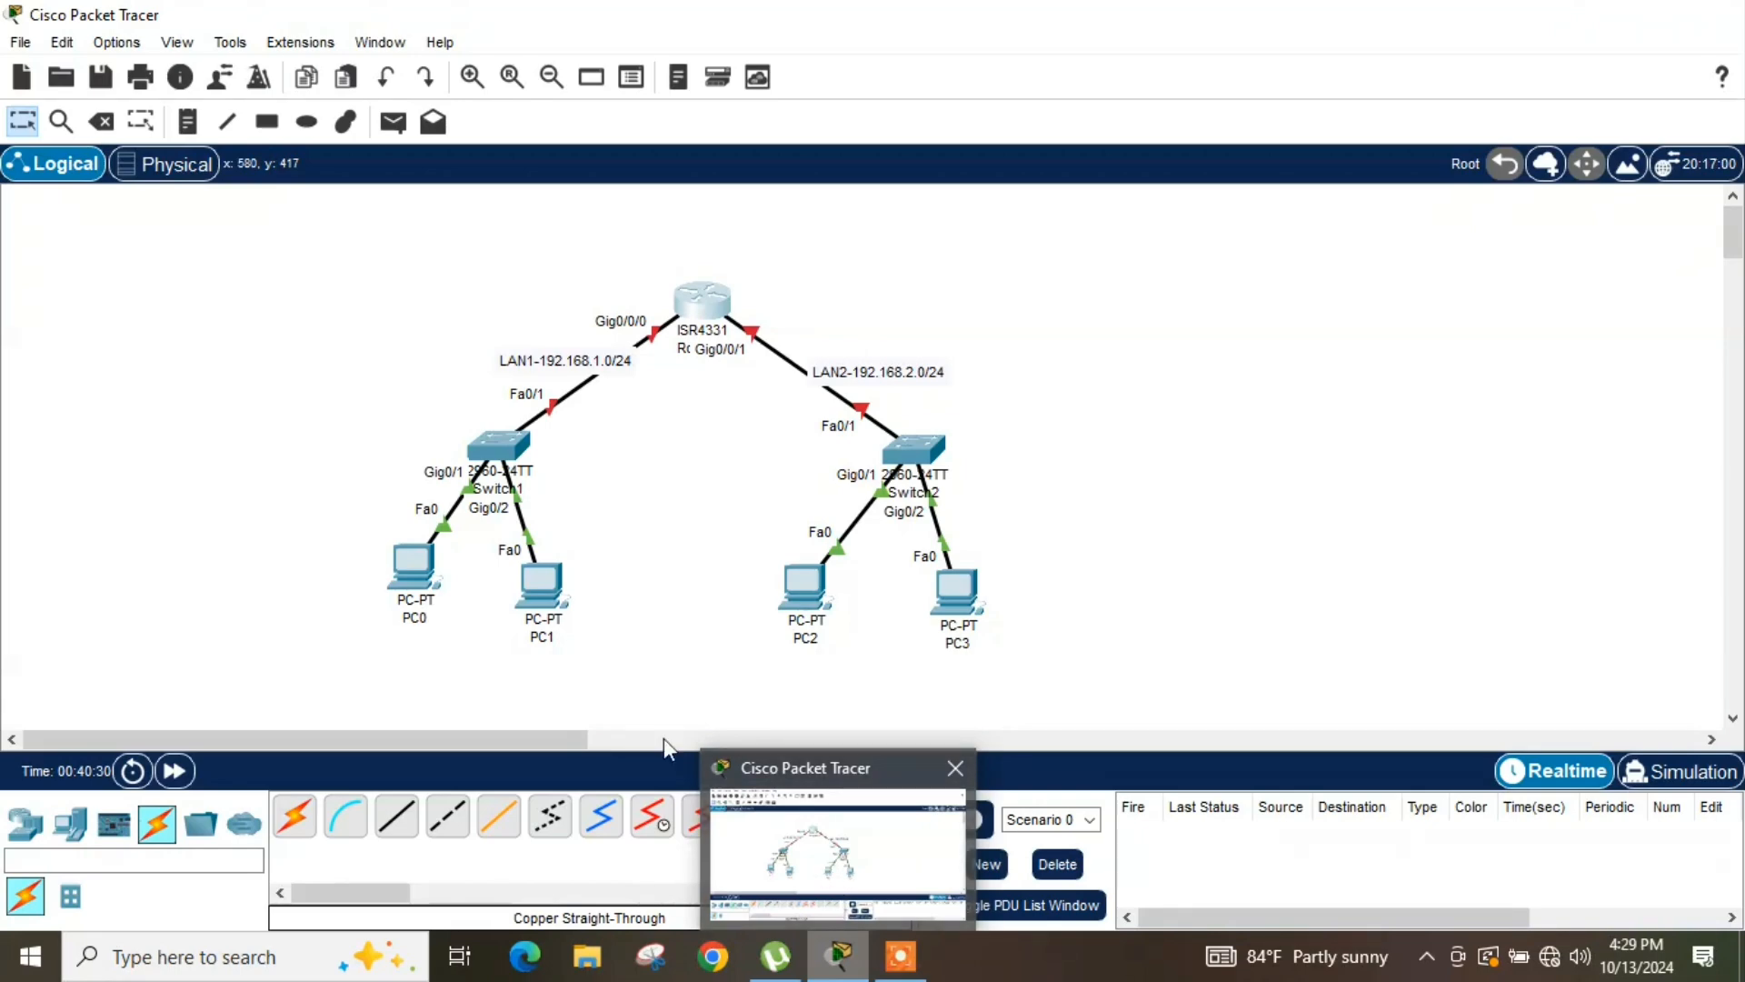
left_click(699, 320)
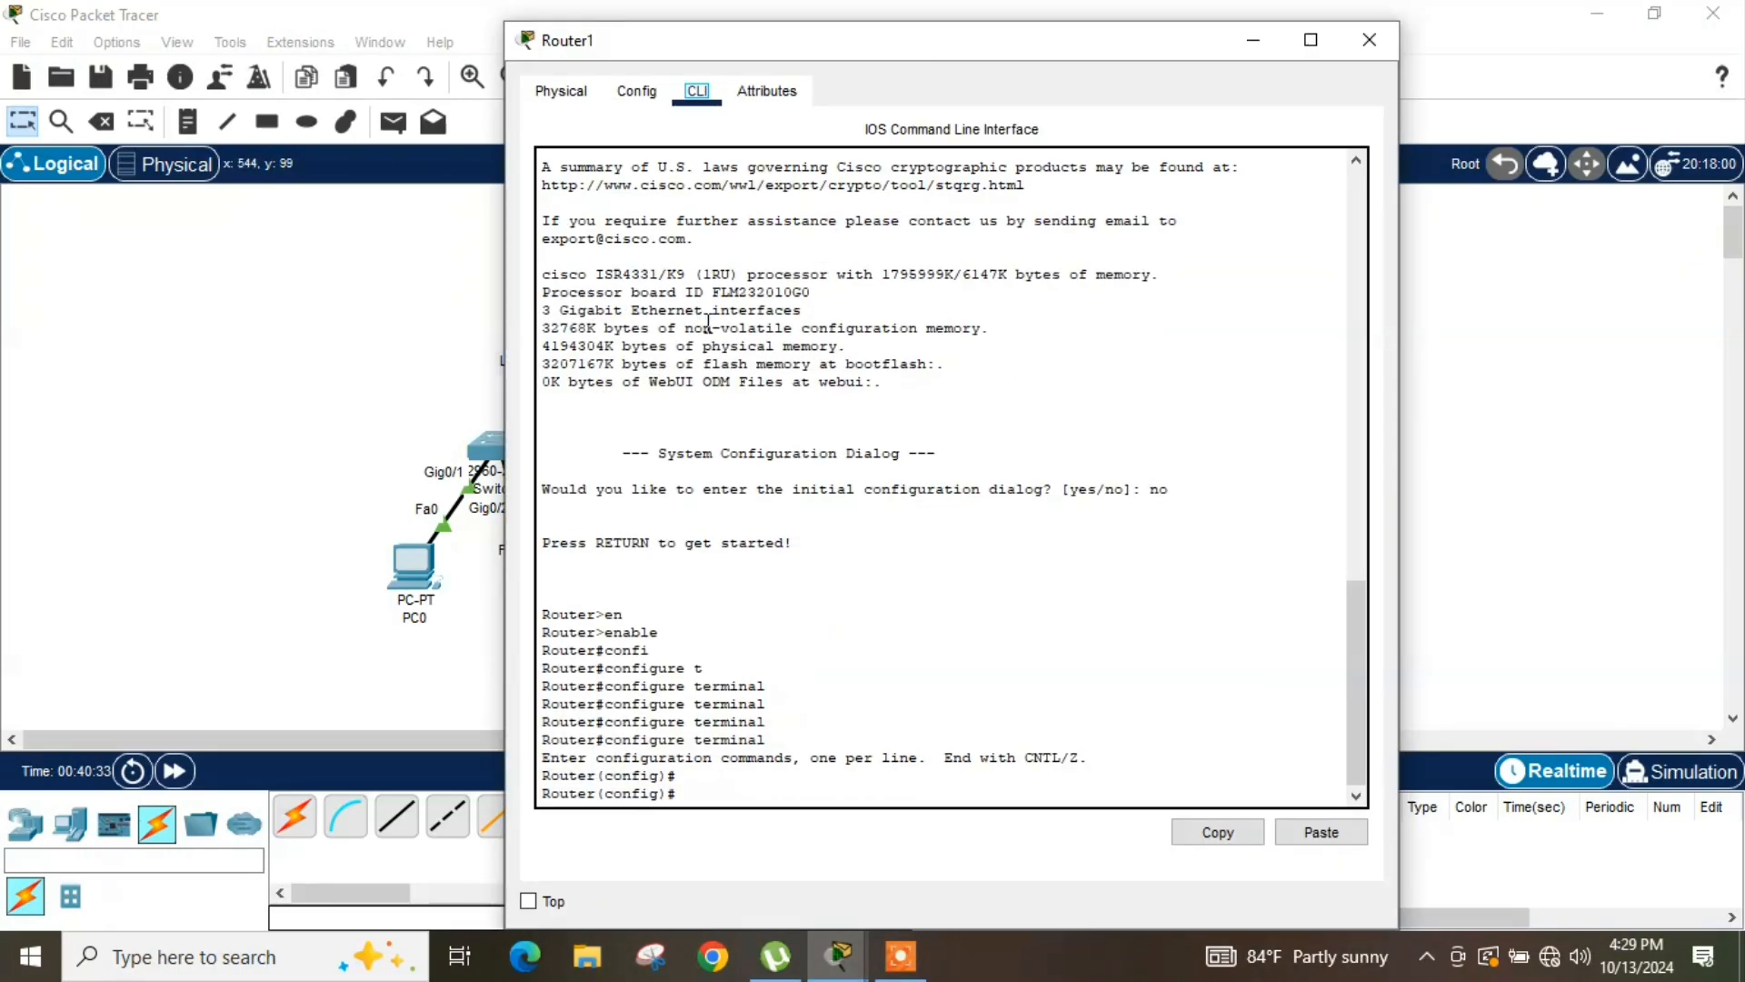
left_click(686, 800)
type("int")
key("Tab")
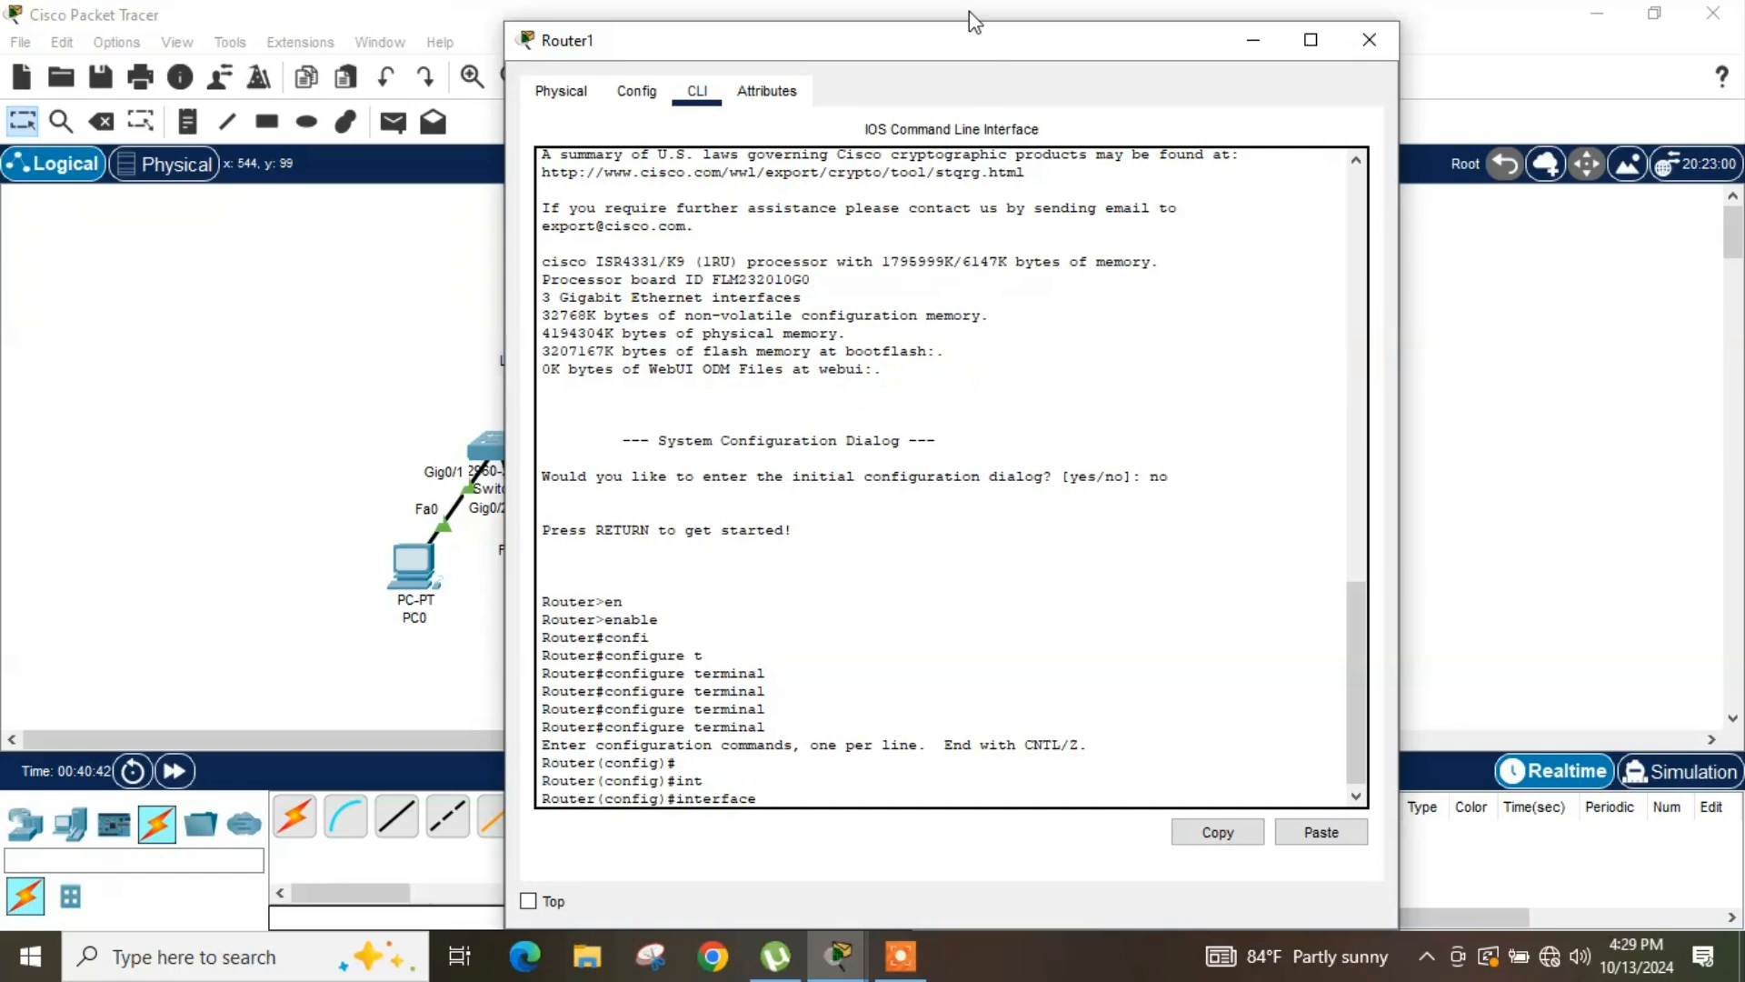
key("Tab")
left_click_drag(940, 40, 1133, 20)
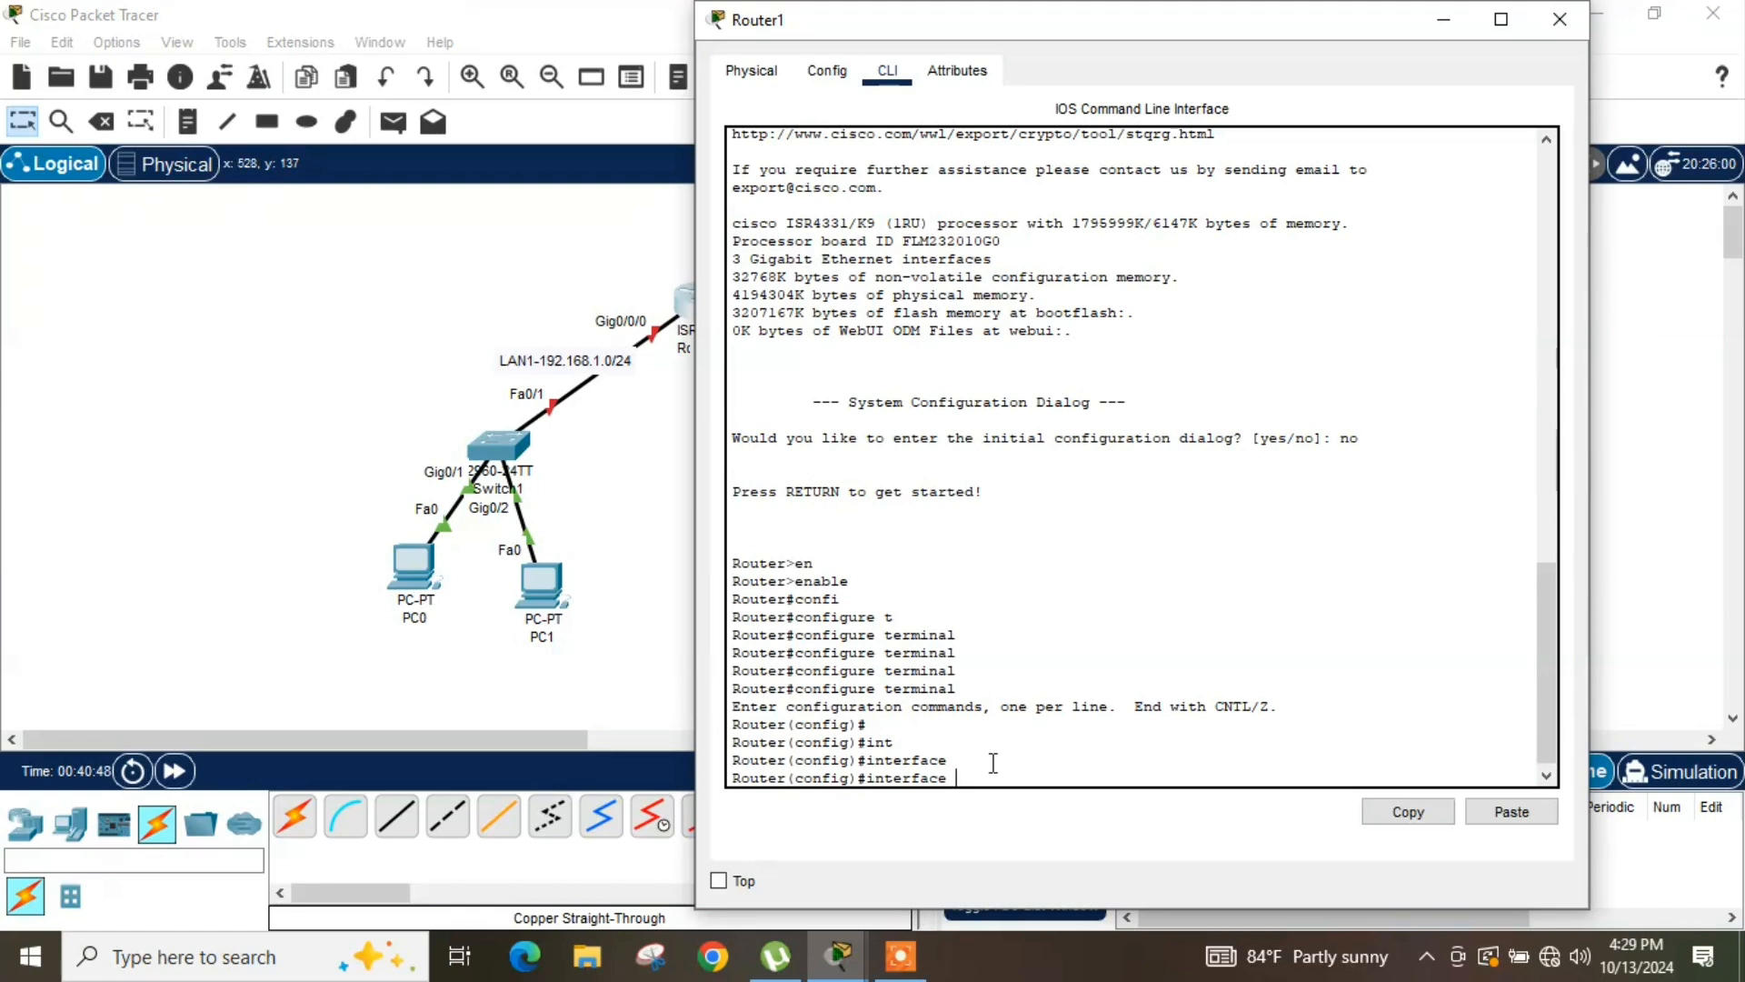
key("Tab")
type("g")
key("Tab")
type("ig")
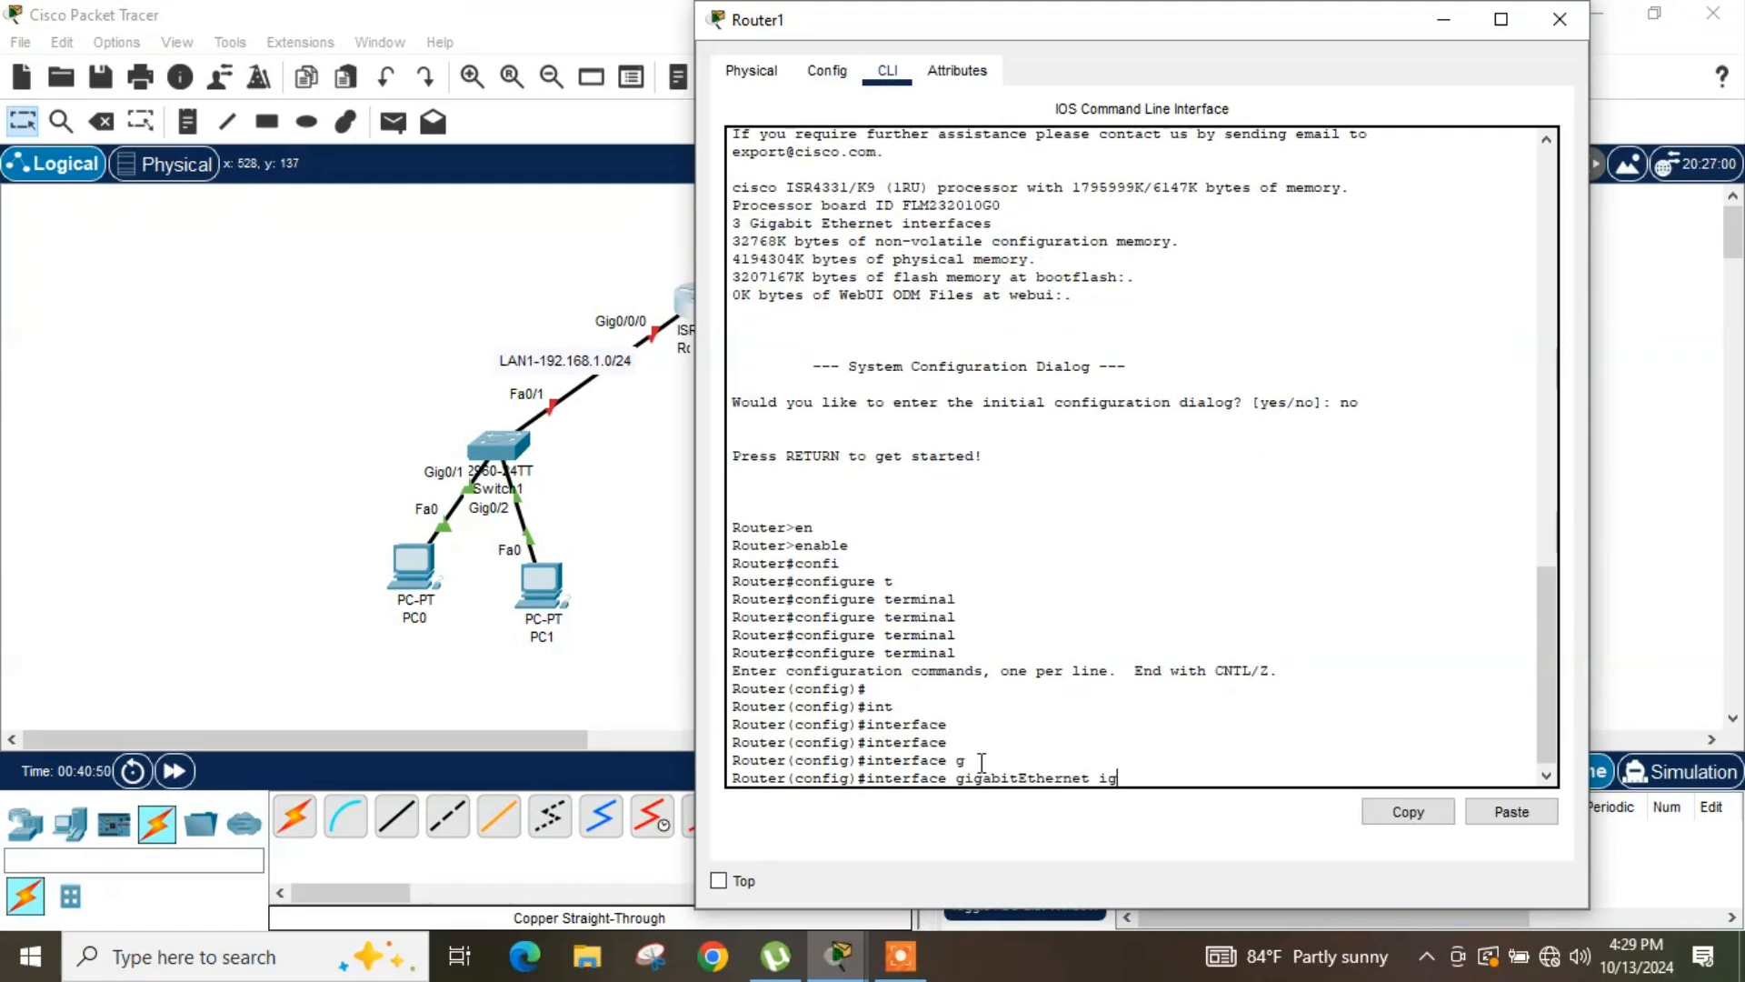
key("Tab")
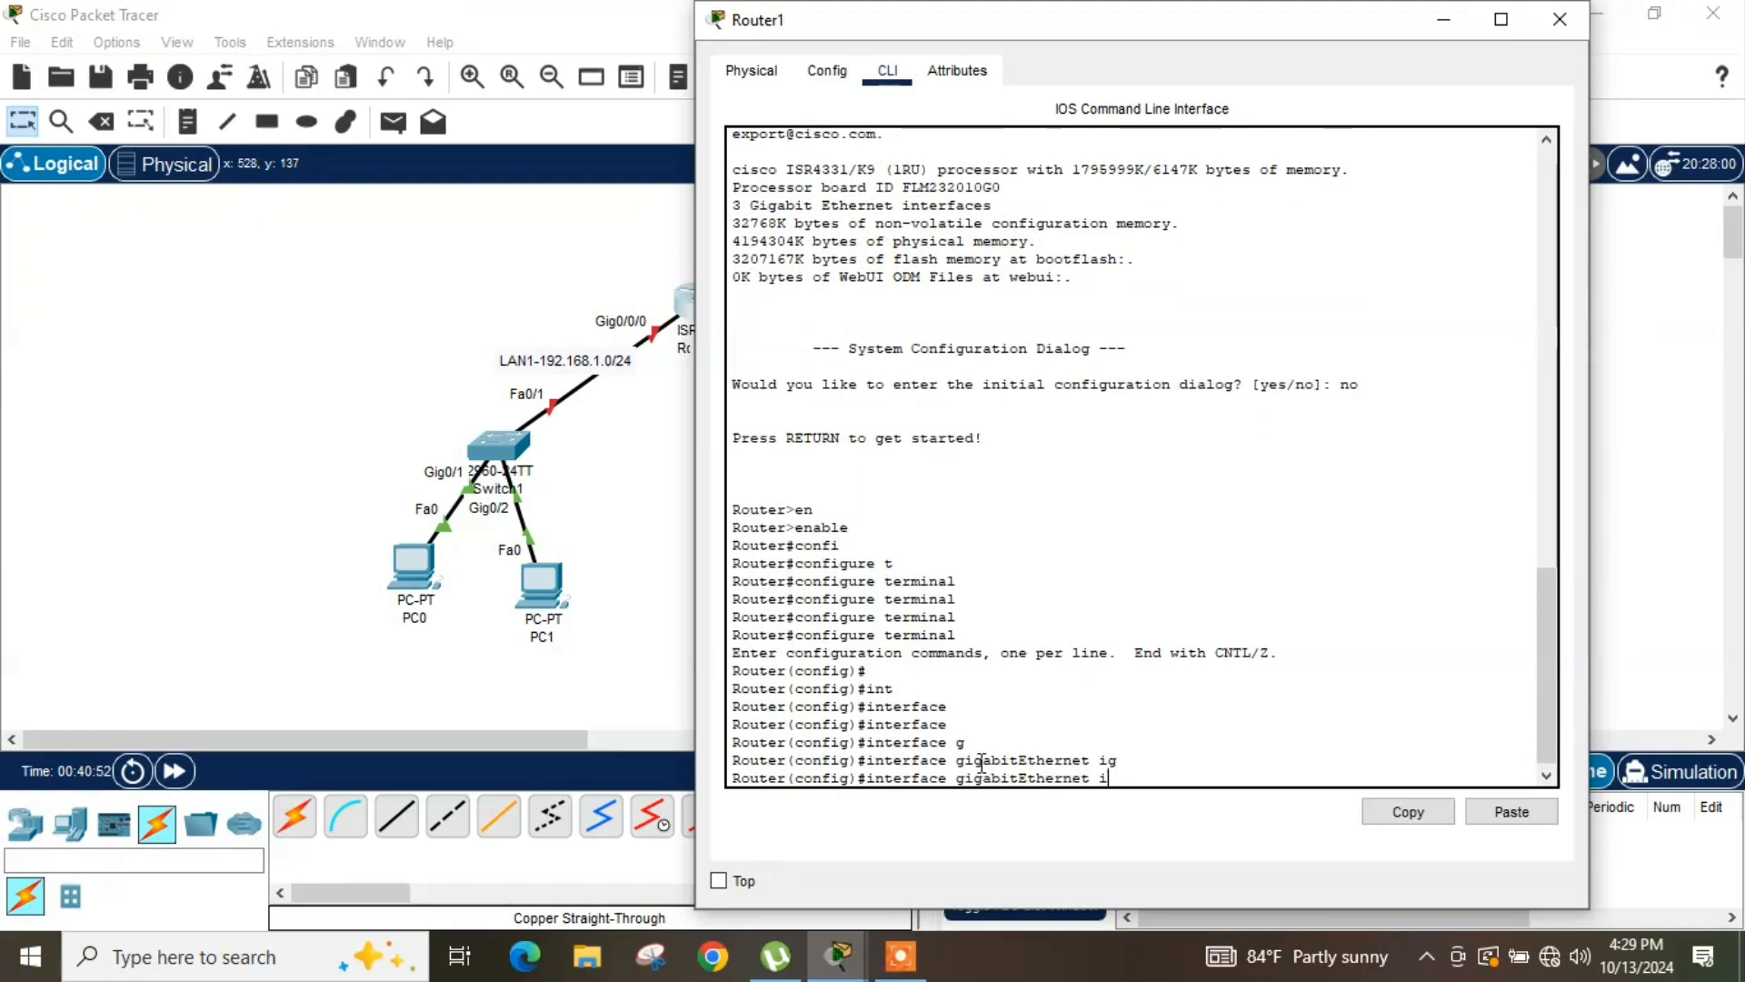
key("BackSpace")
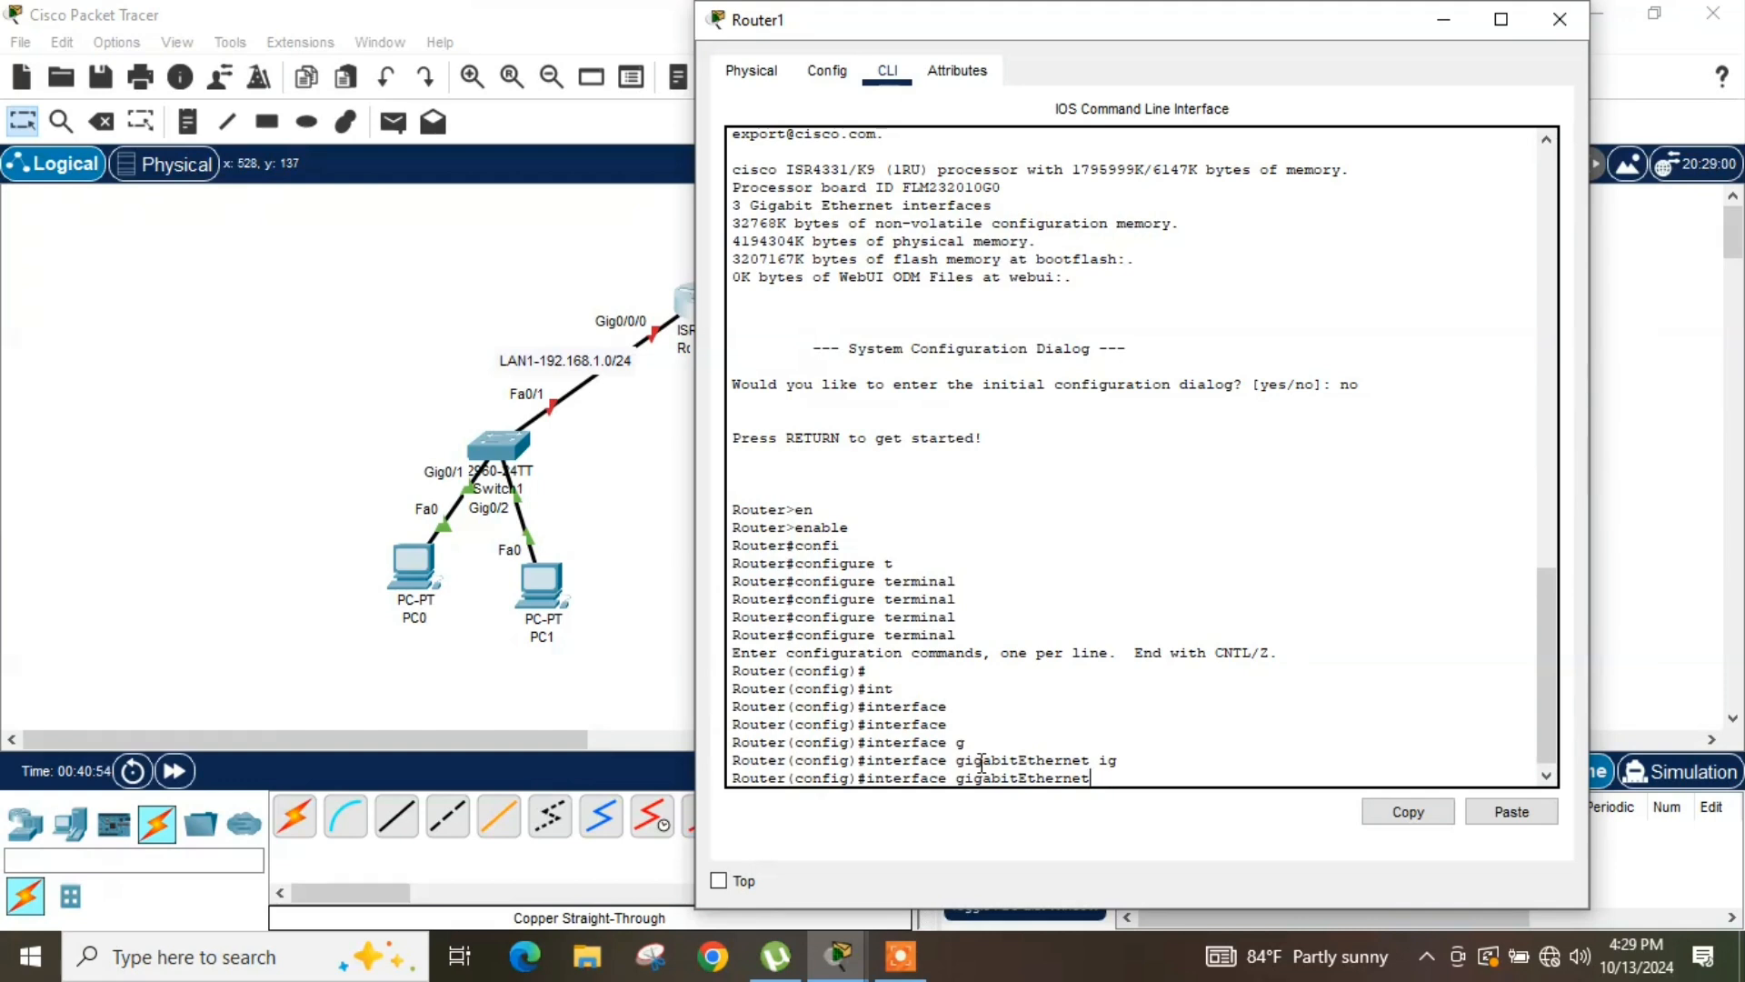
key("BackSpace")
key("BackSpace")
key("BackSpace")
key("BackSpace")
key("BackSpace")
key("BackSpace")
key("BackSpace")
key("BackSpace")
key("BackSpace")
key("BackSpace")
key("BackSpace")
key("BackSpace")
key("BackSpace")
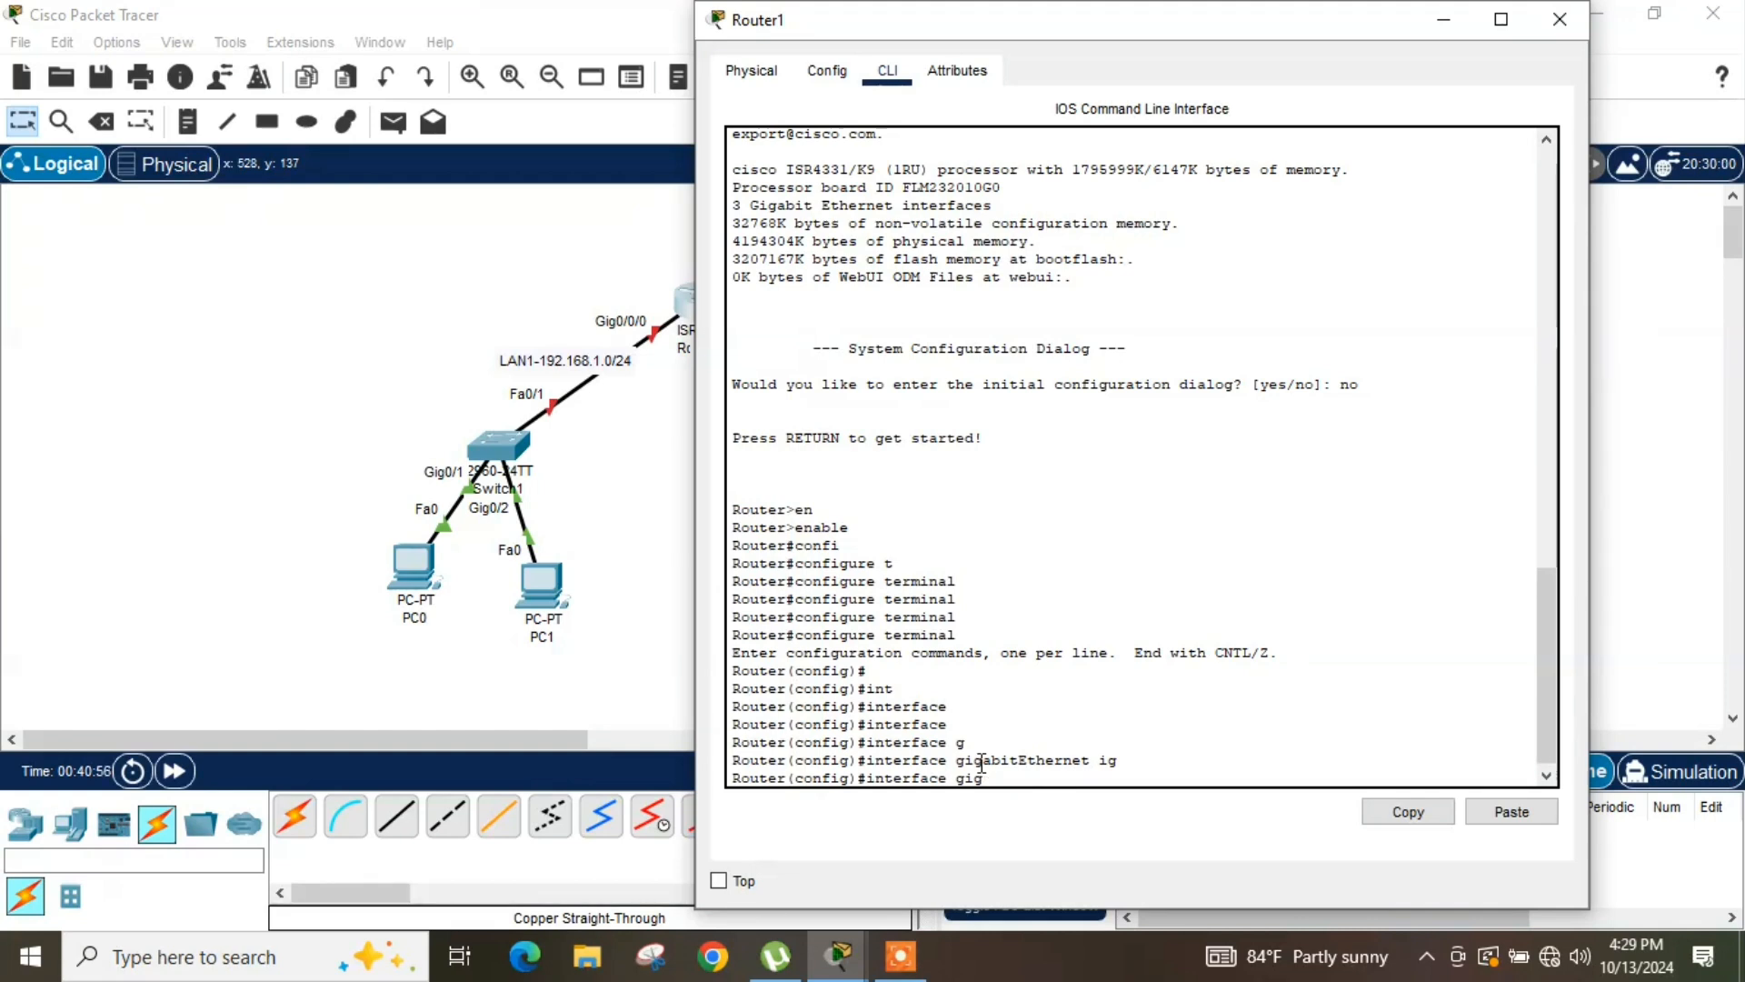
key("BackSpace")
key("BackSpace")
key("BackSpace")
key("BackSpace")
key("BackSpace")
key("BackSpace")
key("Return")
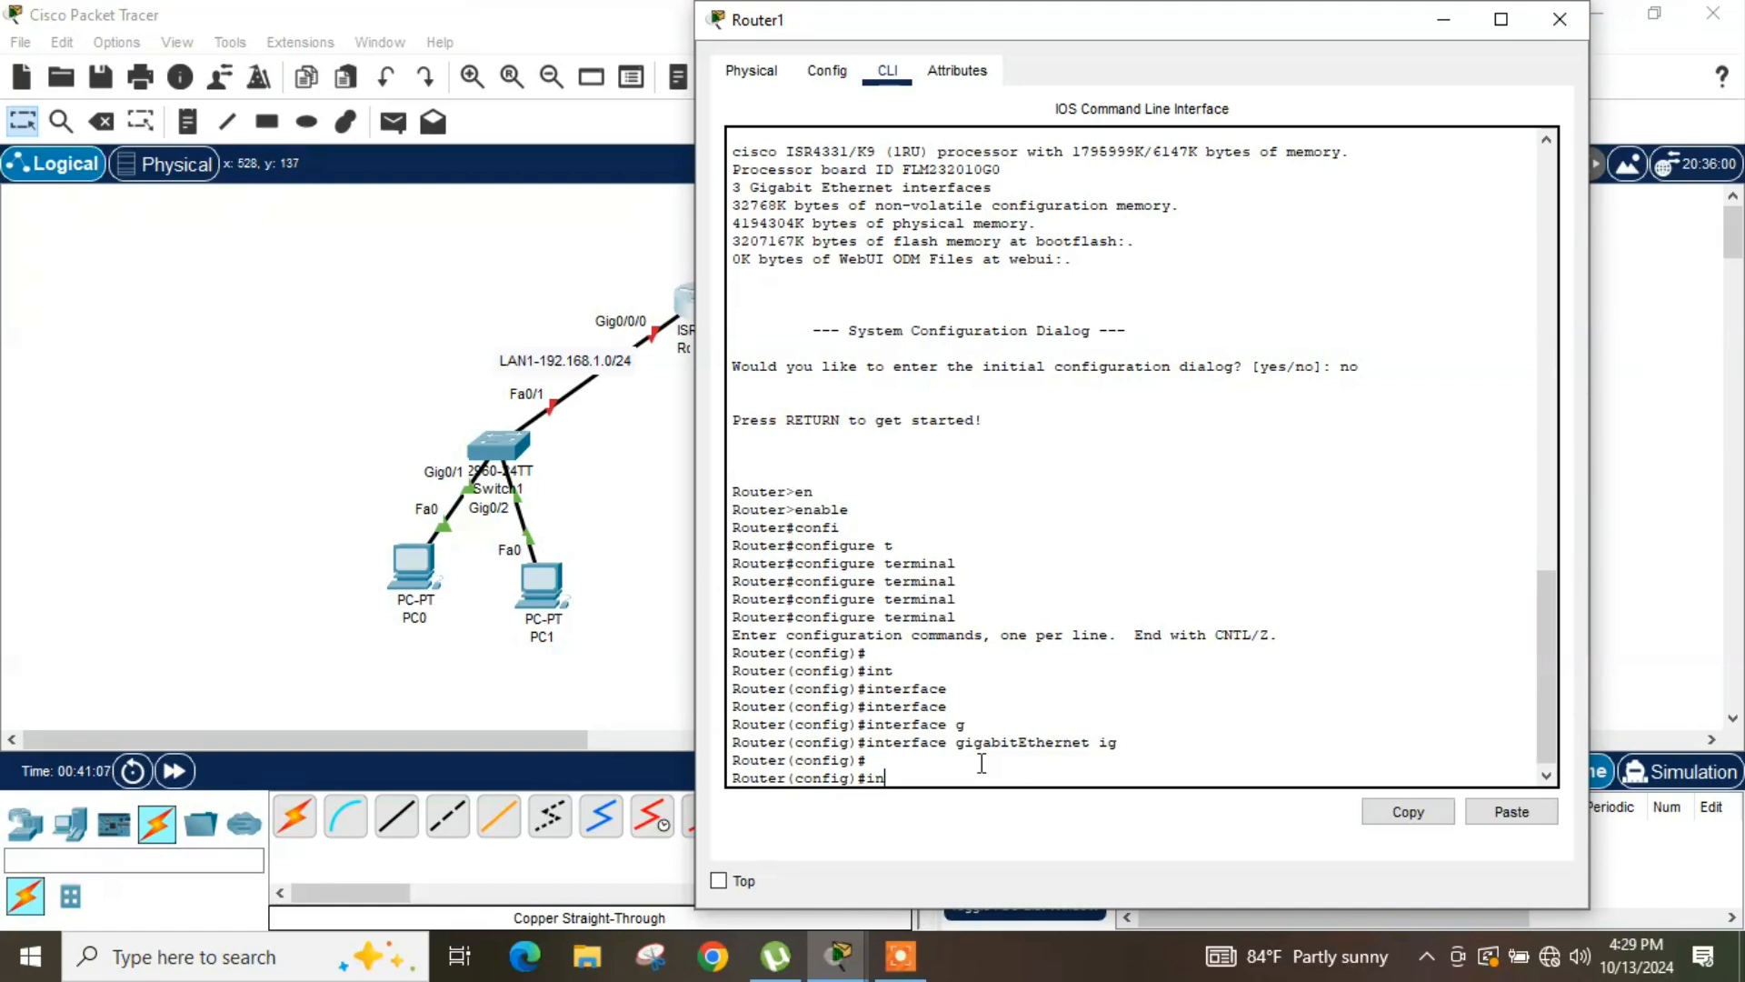
- Enter interface configuration mode for gig0/0/0 on Router1
type("in")
key("Tab")
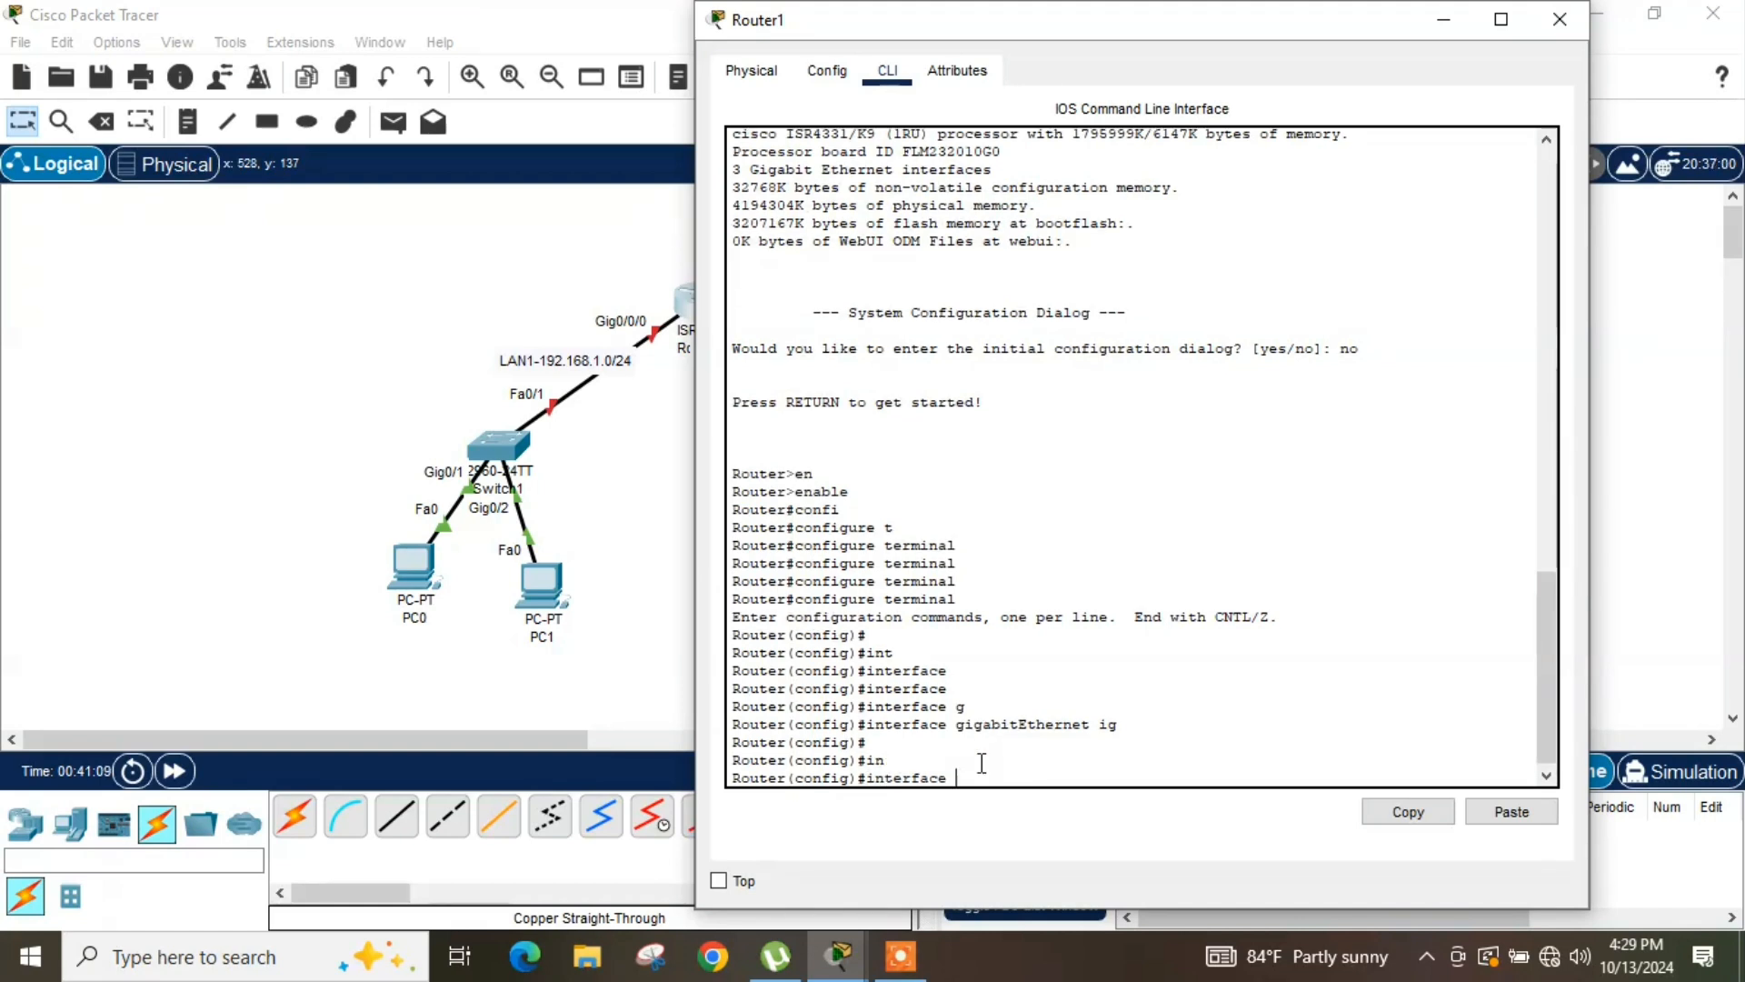
type("gi")
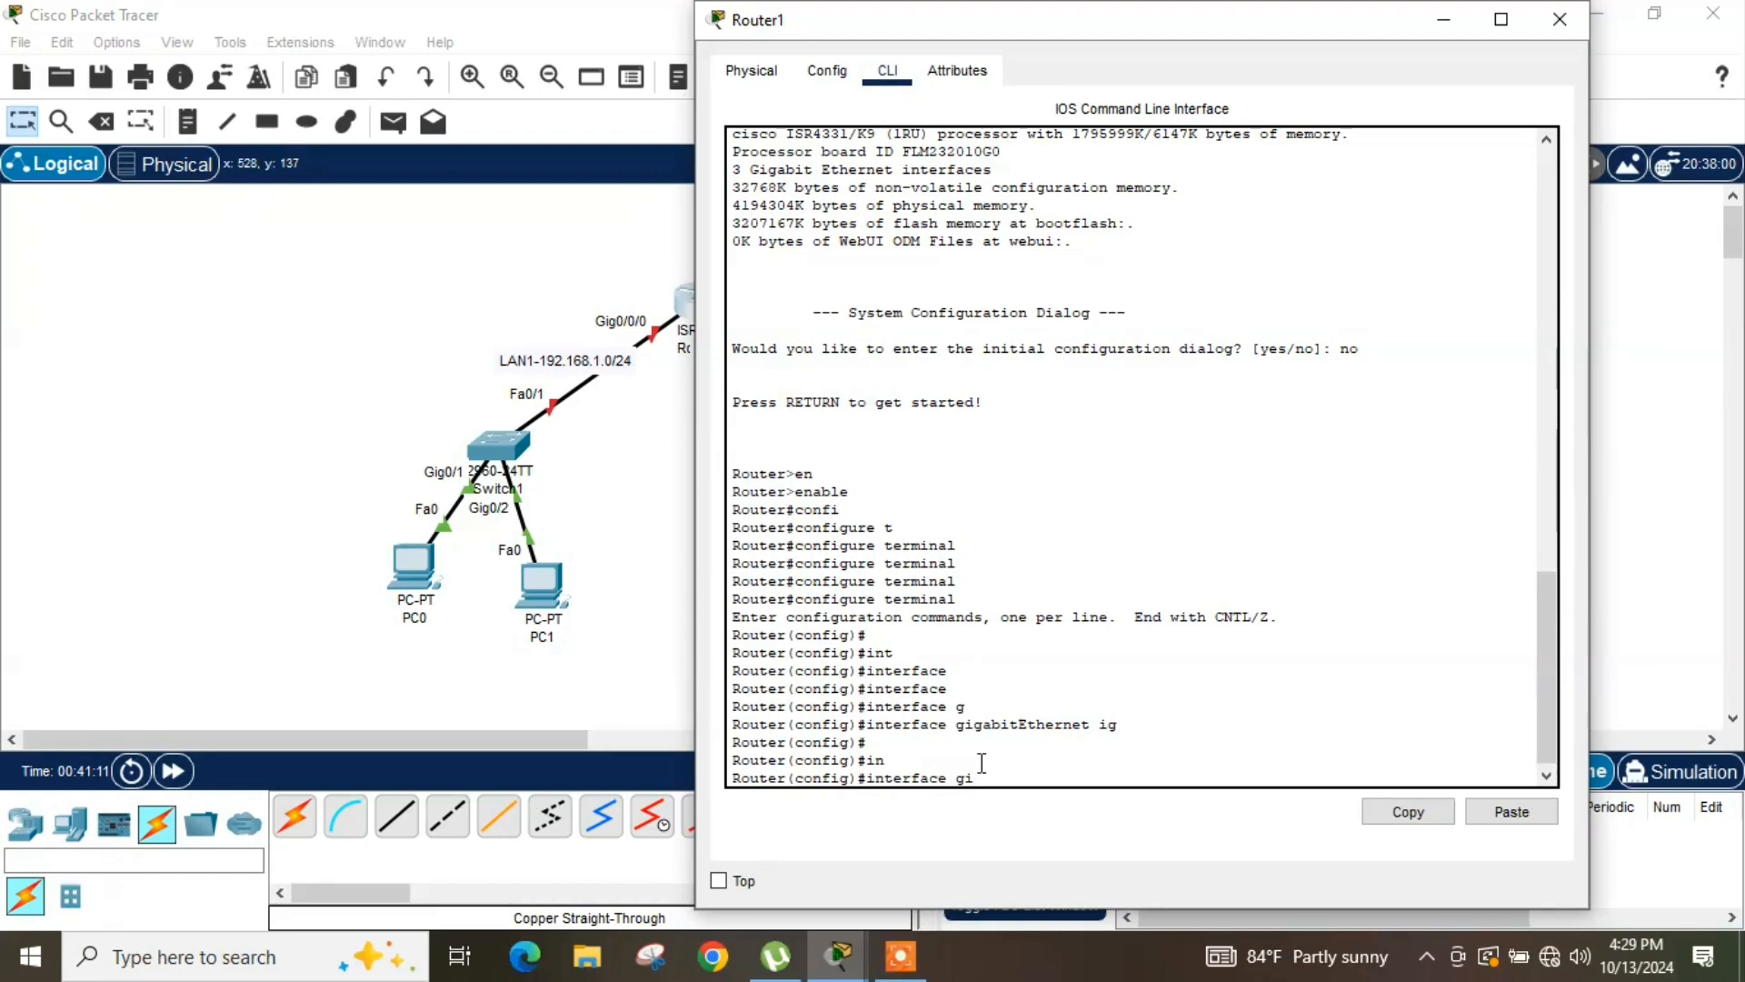
type("g0/0/")
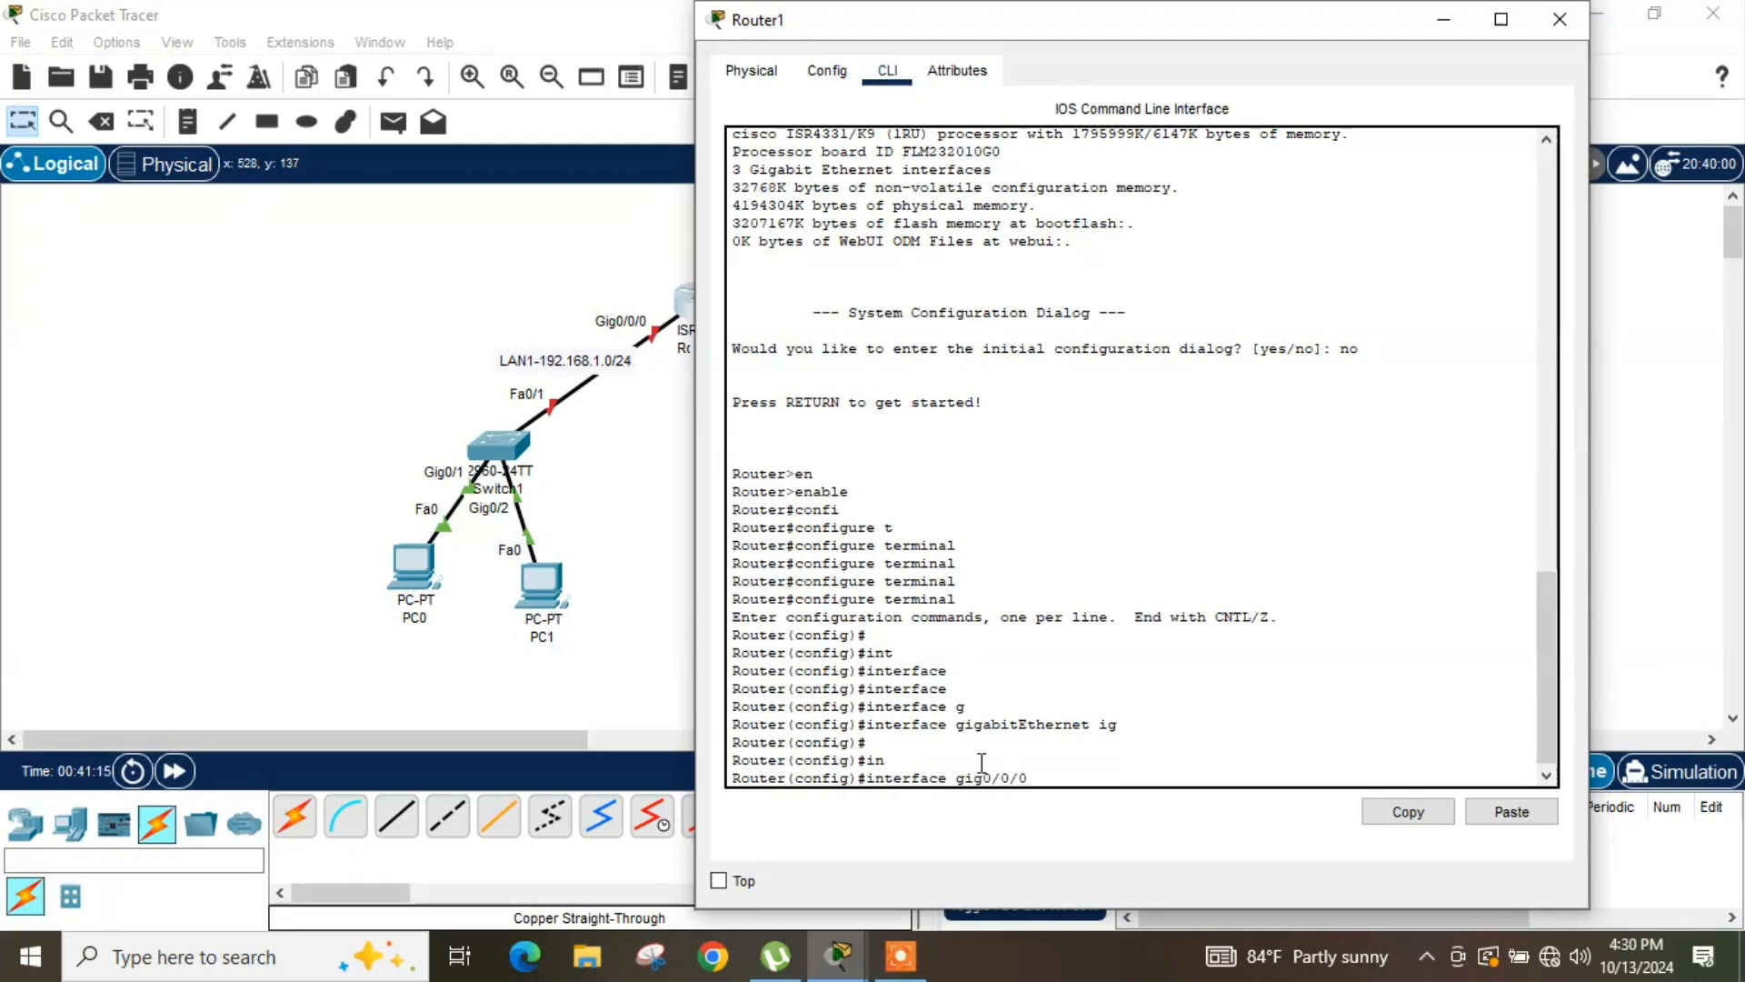
type("0")
key("Return")
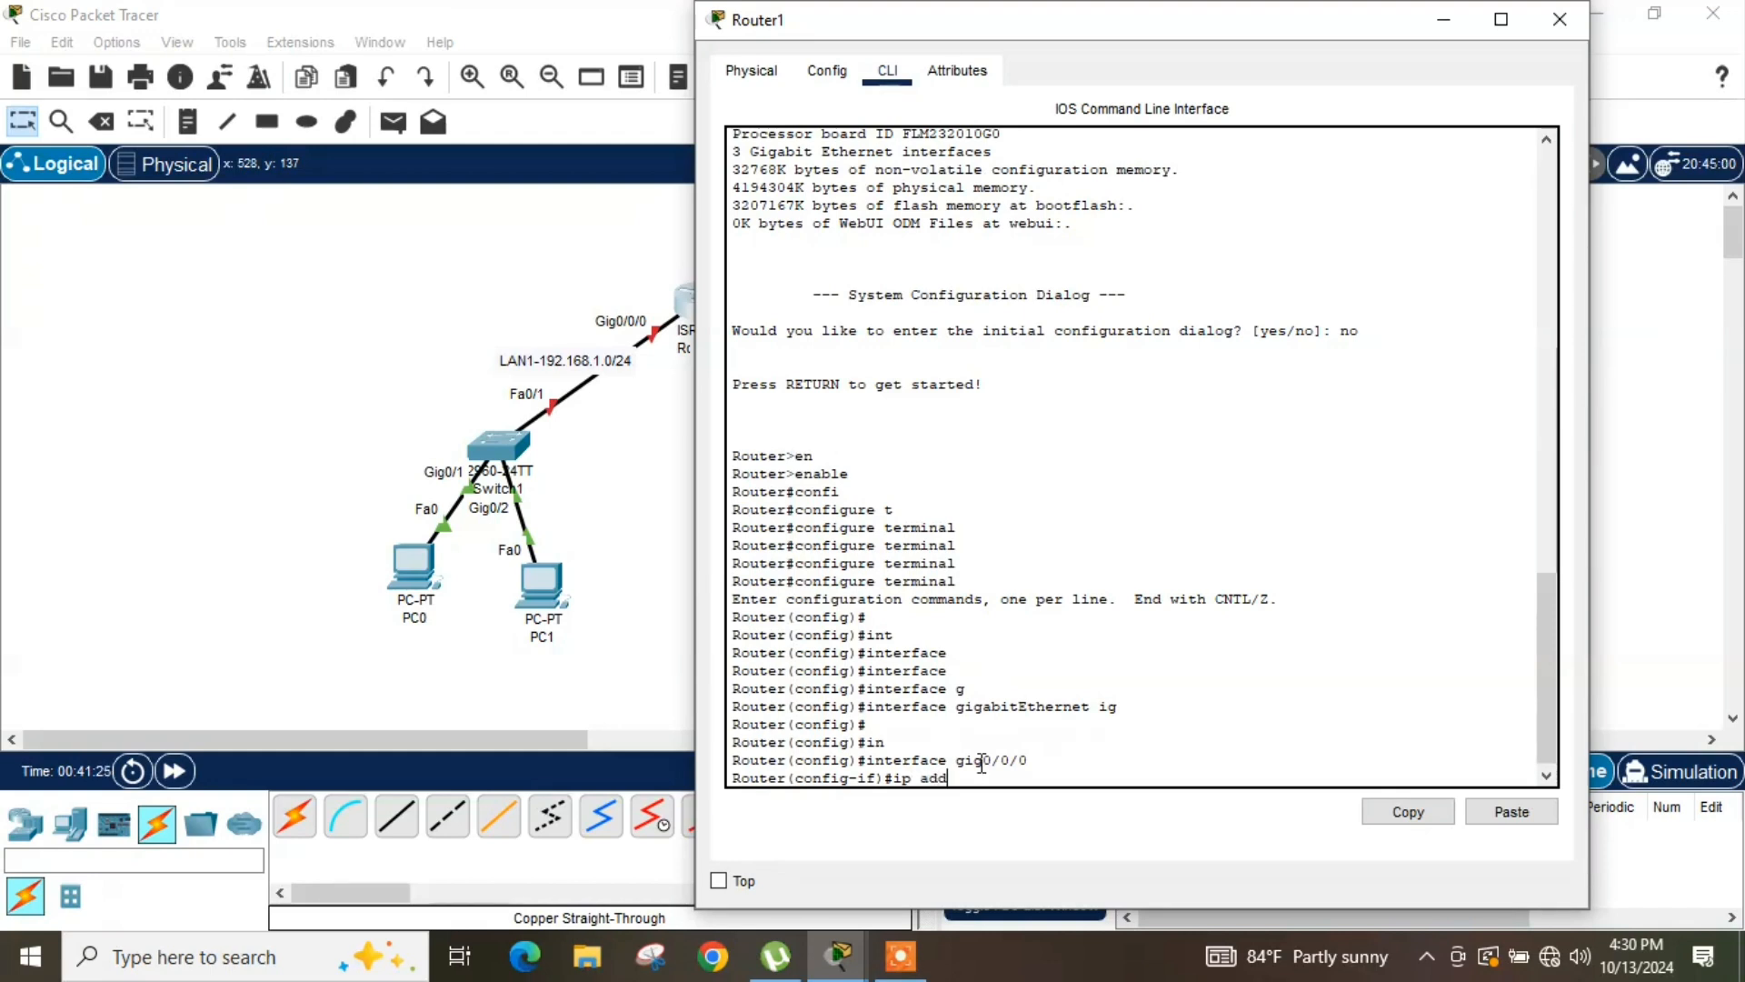
- Assign IP address 192.168.1.1 with subnet mask 255.255.255.0 to Router1's gig0/0/0 interface
key("Tab")
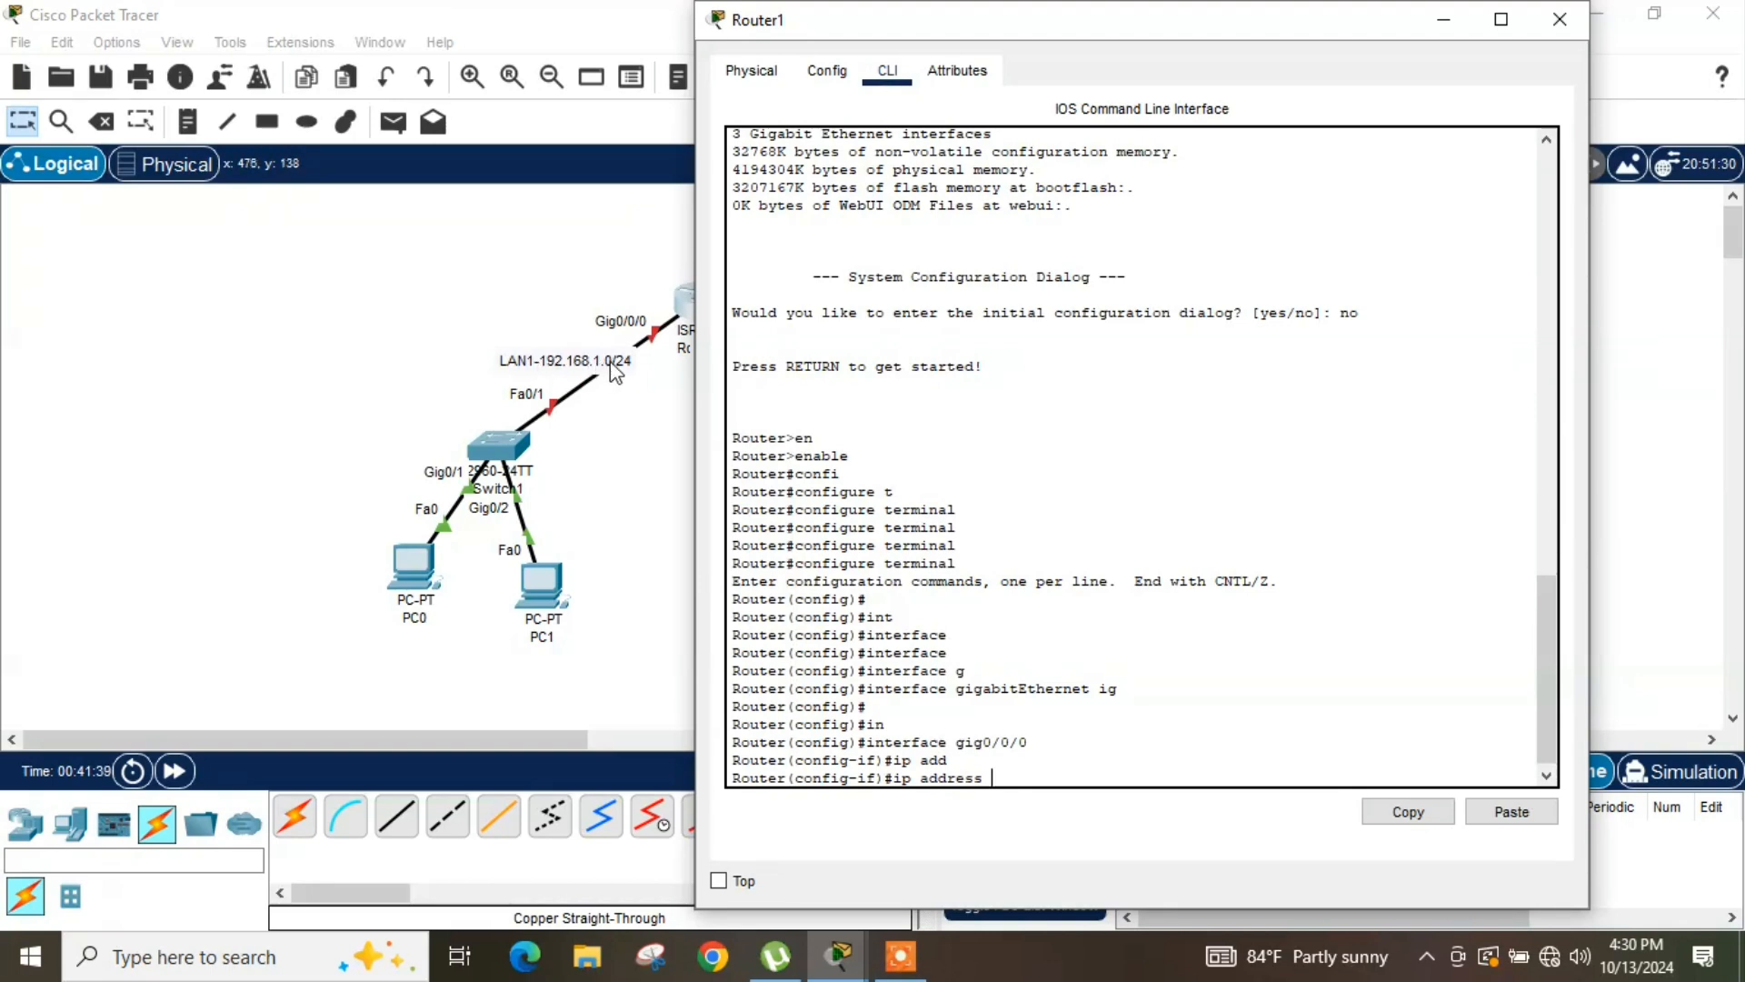
type("192.168")
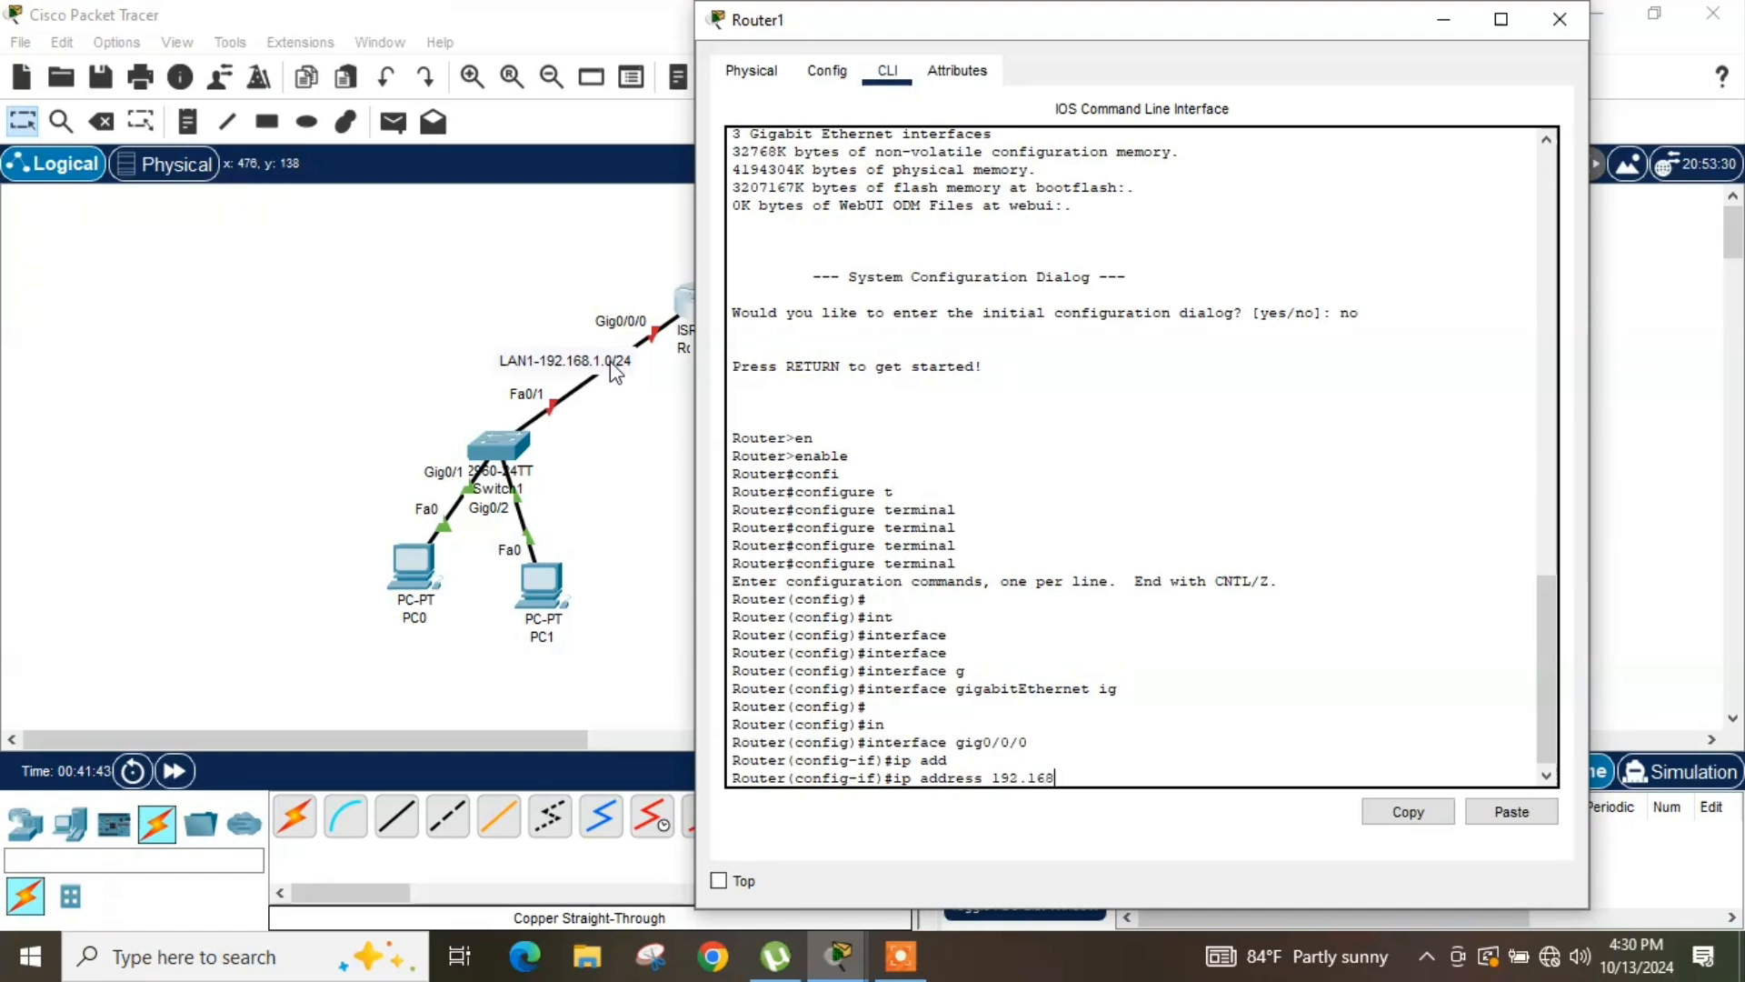
type(".1.1 255.255.255")
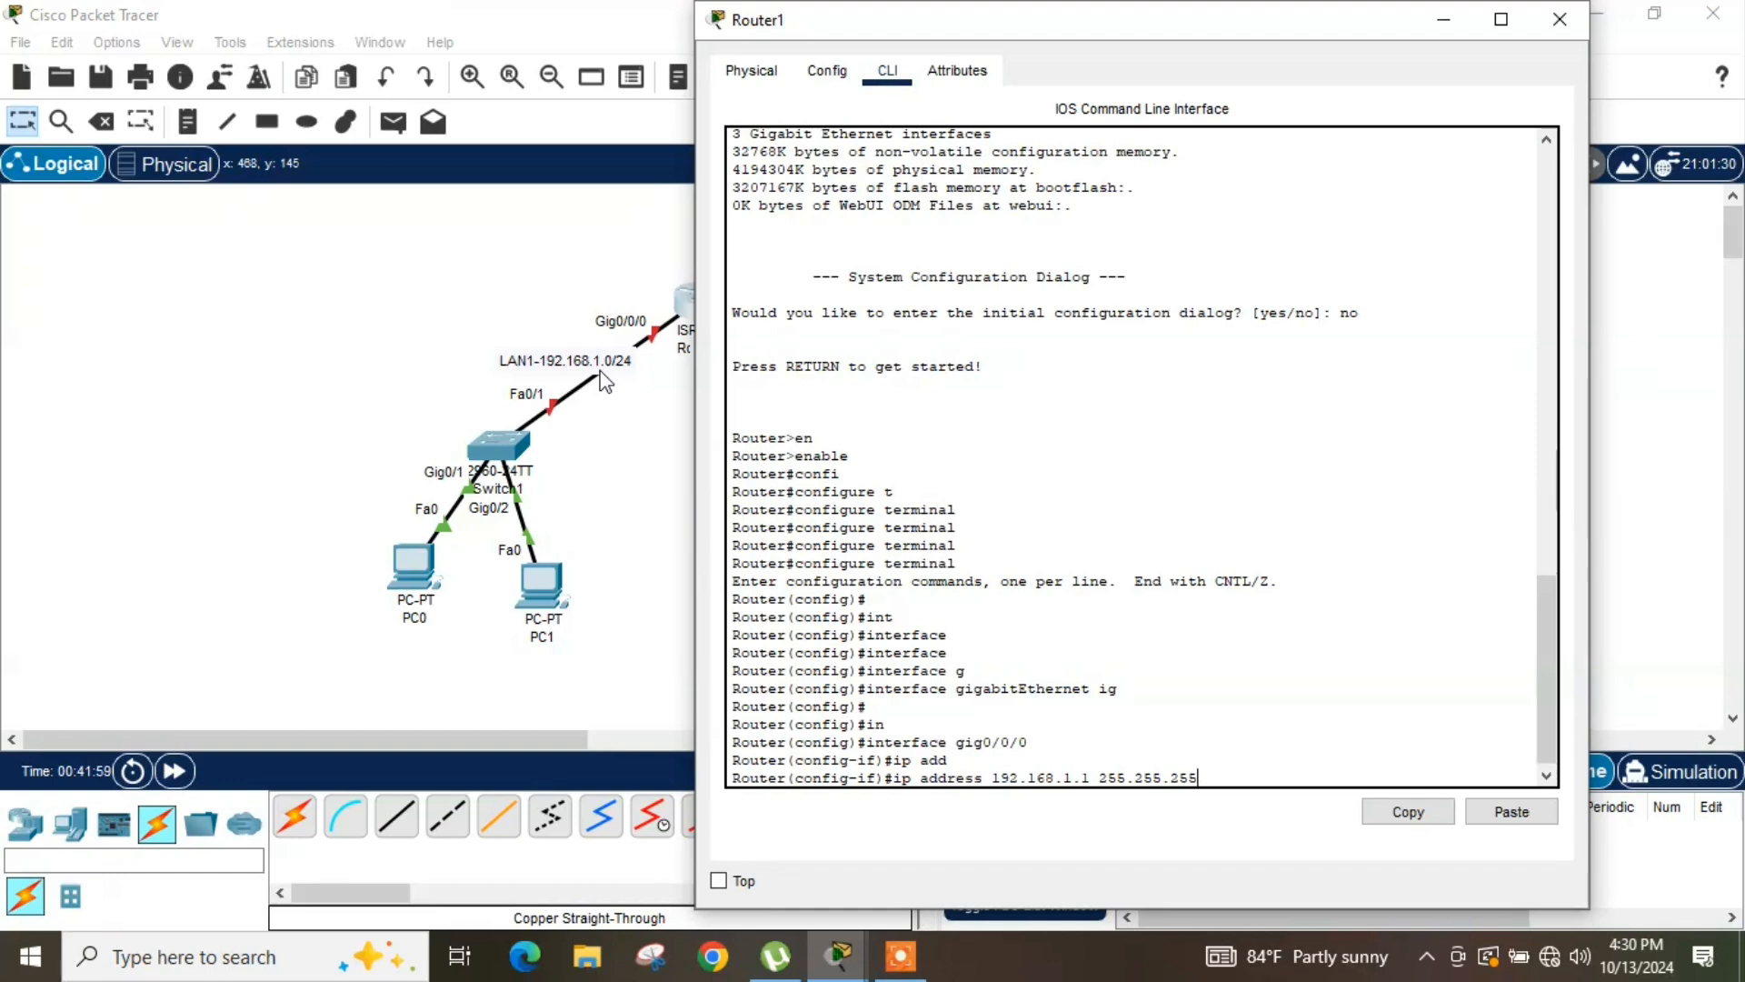
type(".0")
key("Return")
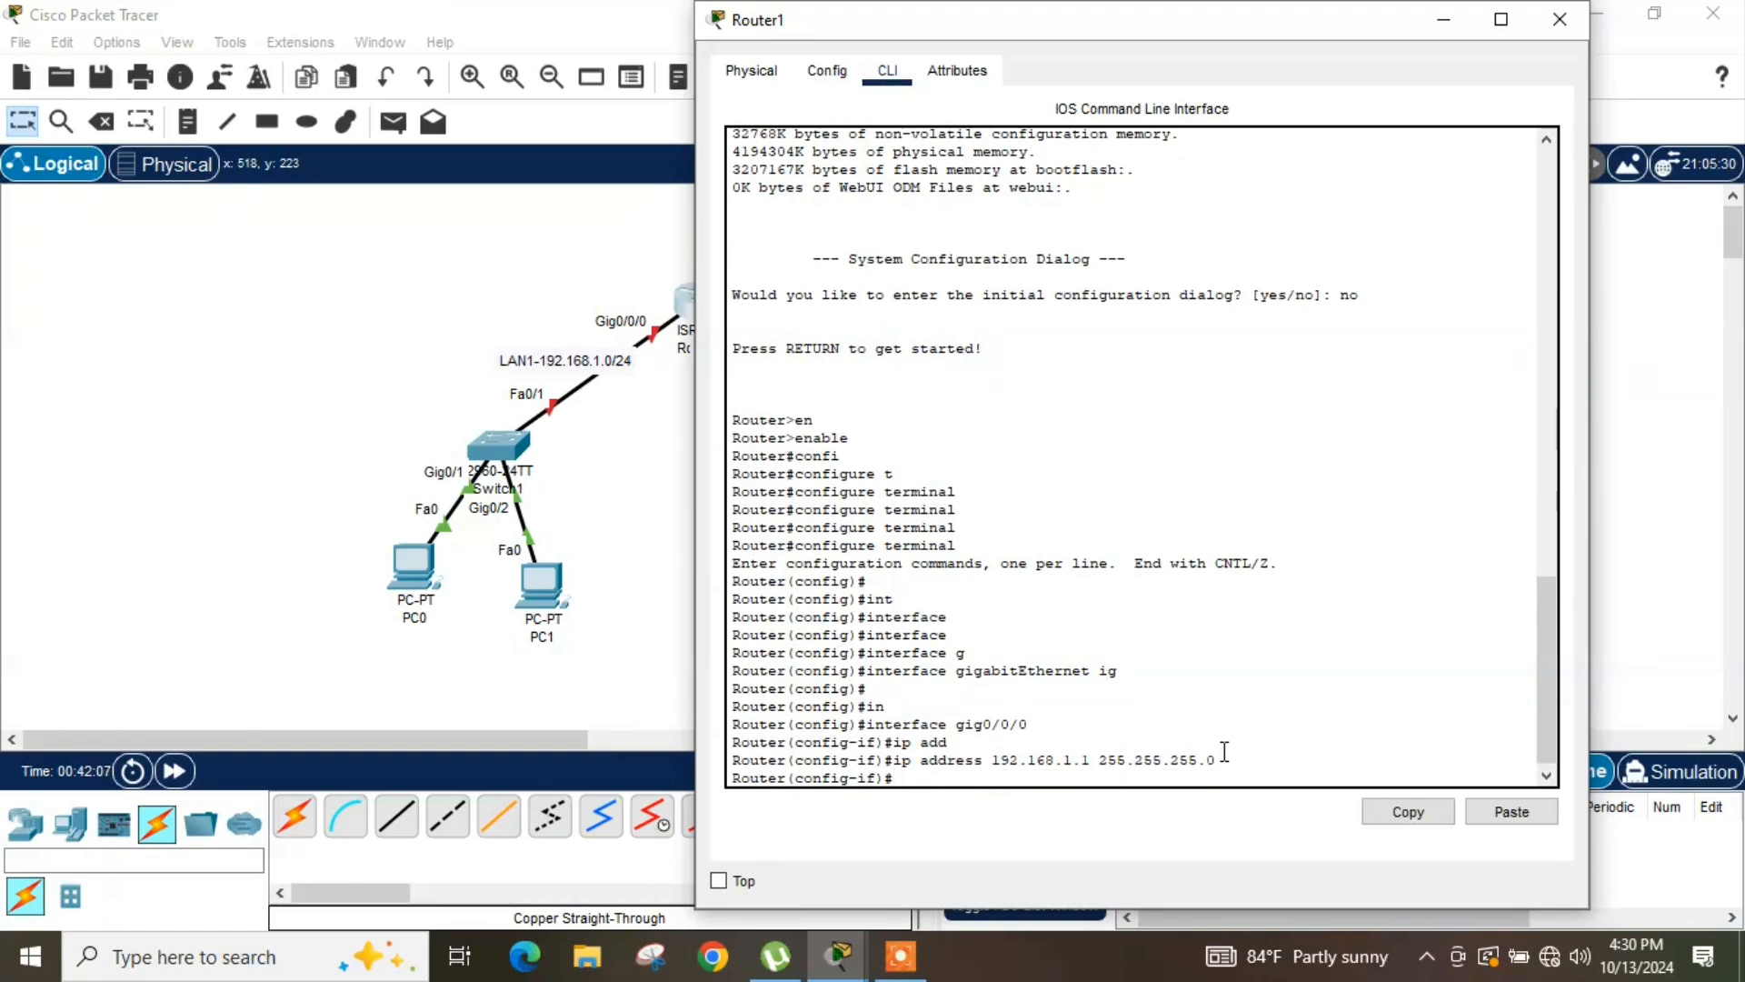
- Enable the gig0/0/0 interface with no shutdown and exit to global configuration mode
type("no shu")
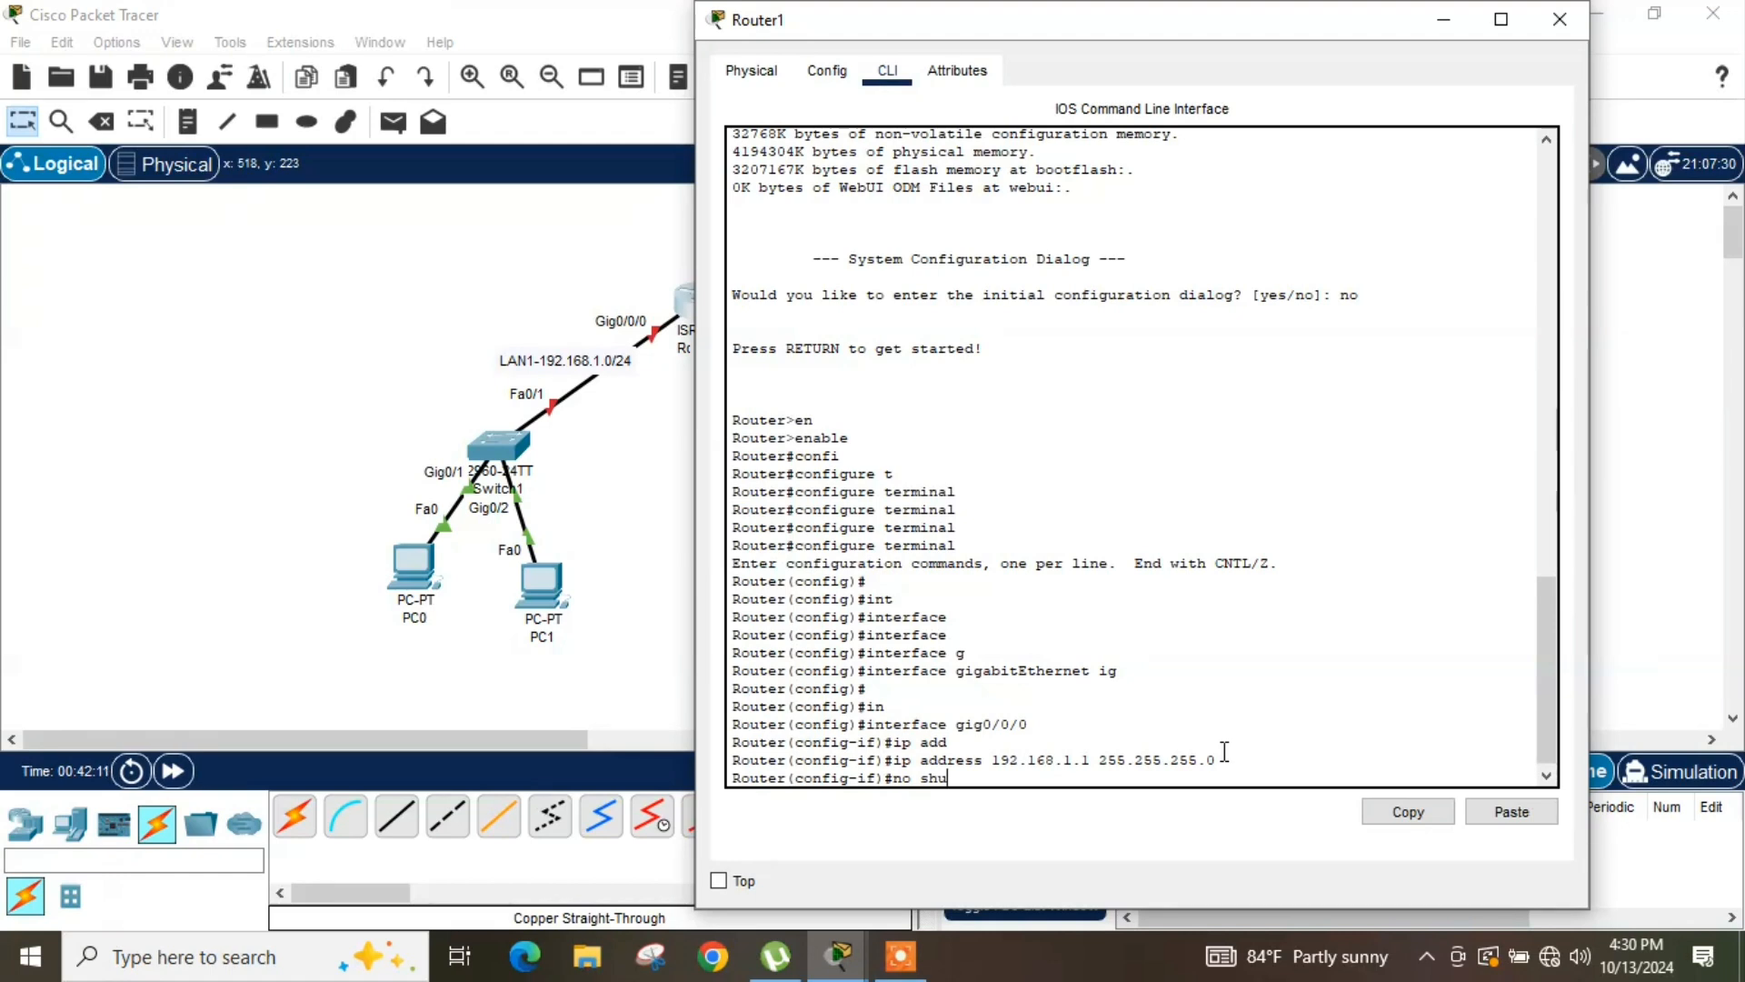
key("Tab")
key("Return")
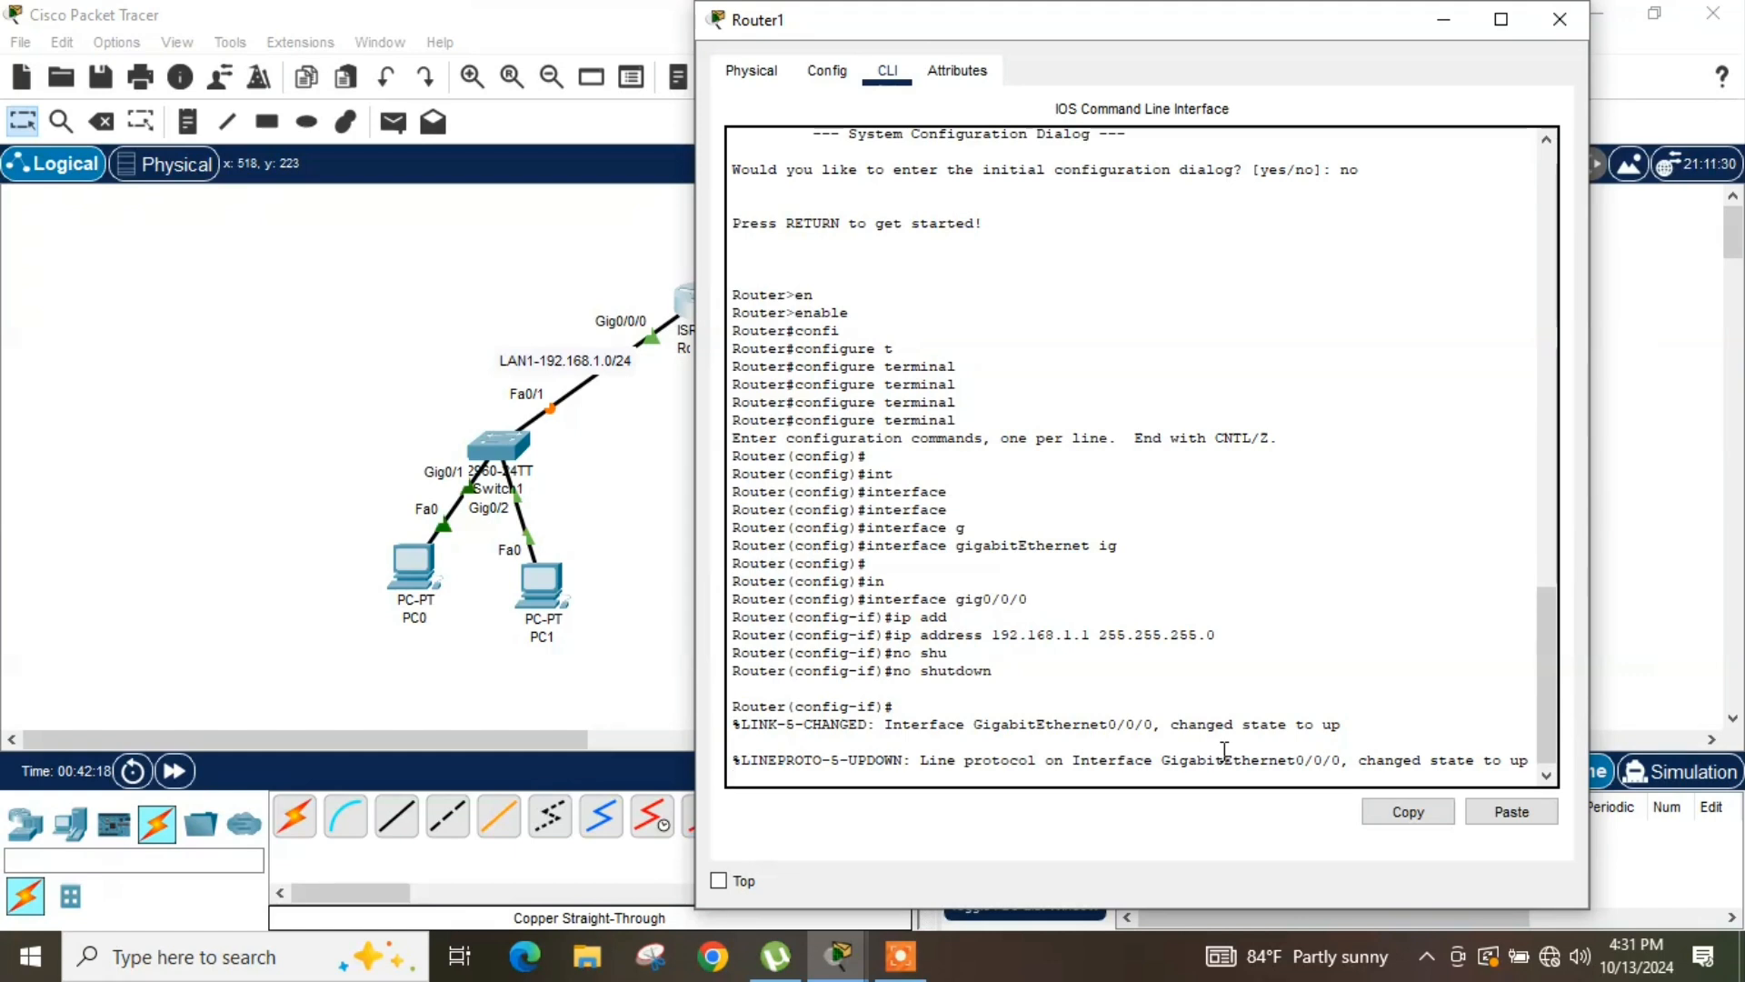
key("Return")
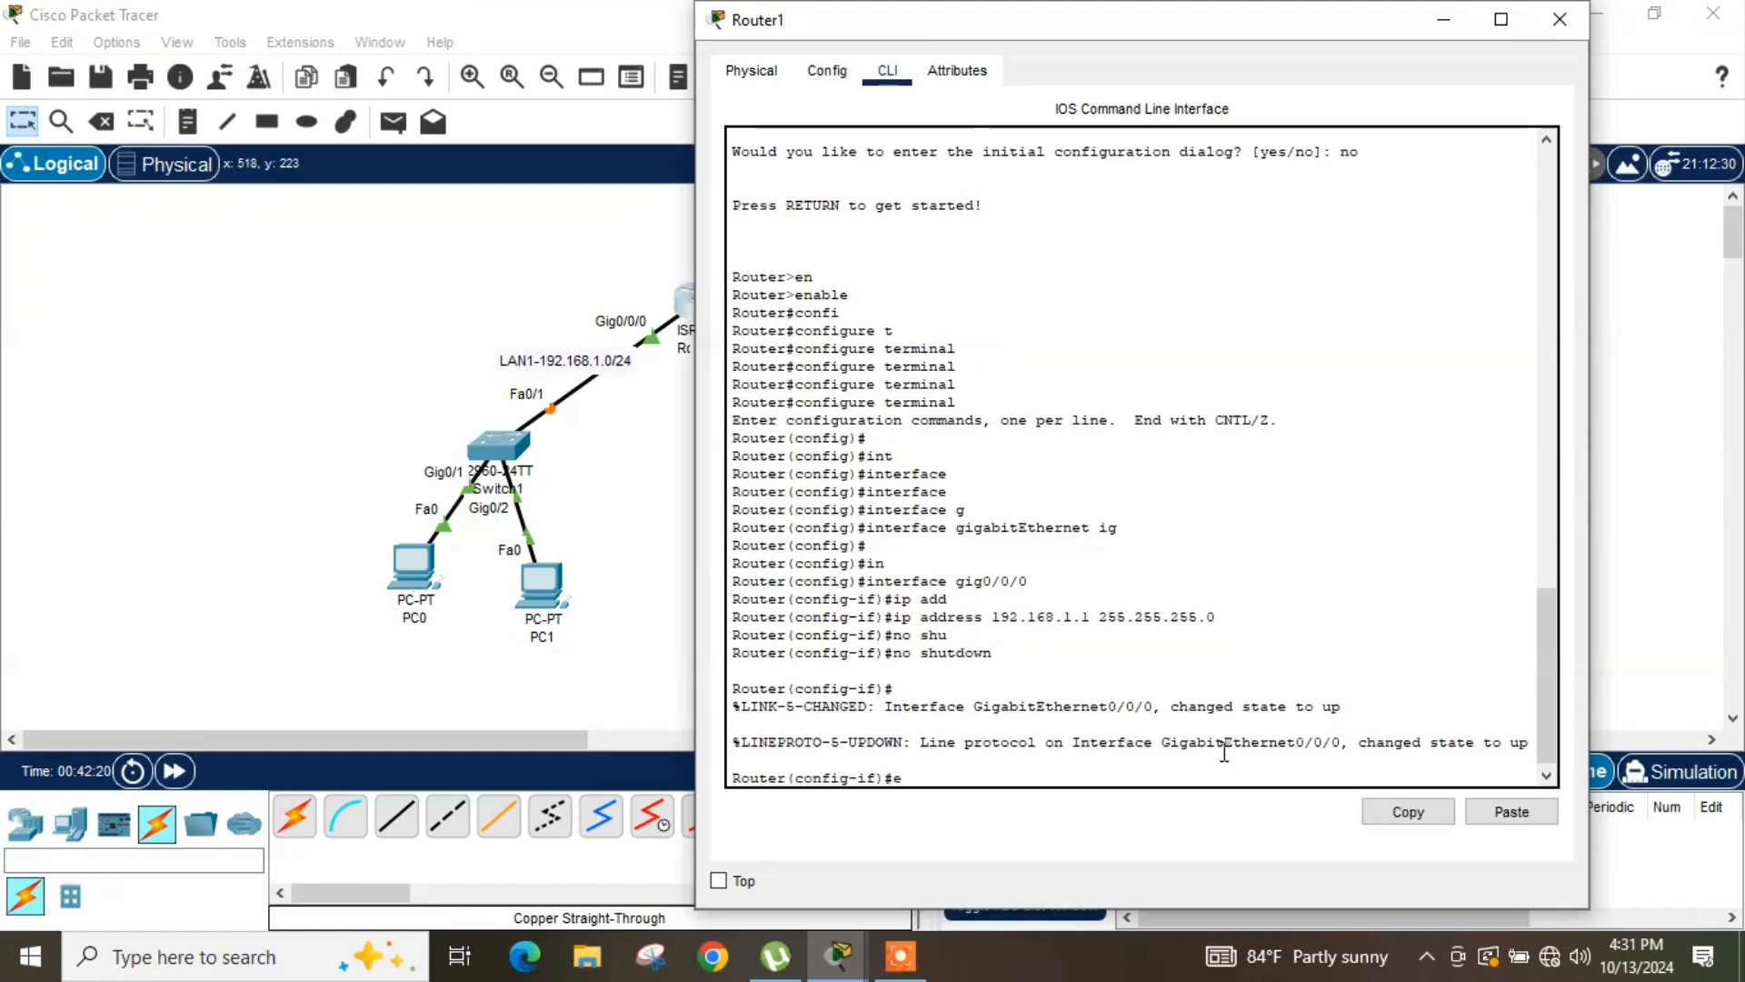
type("exi")
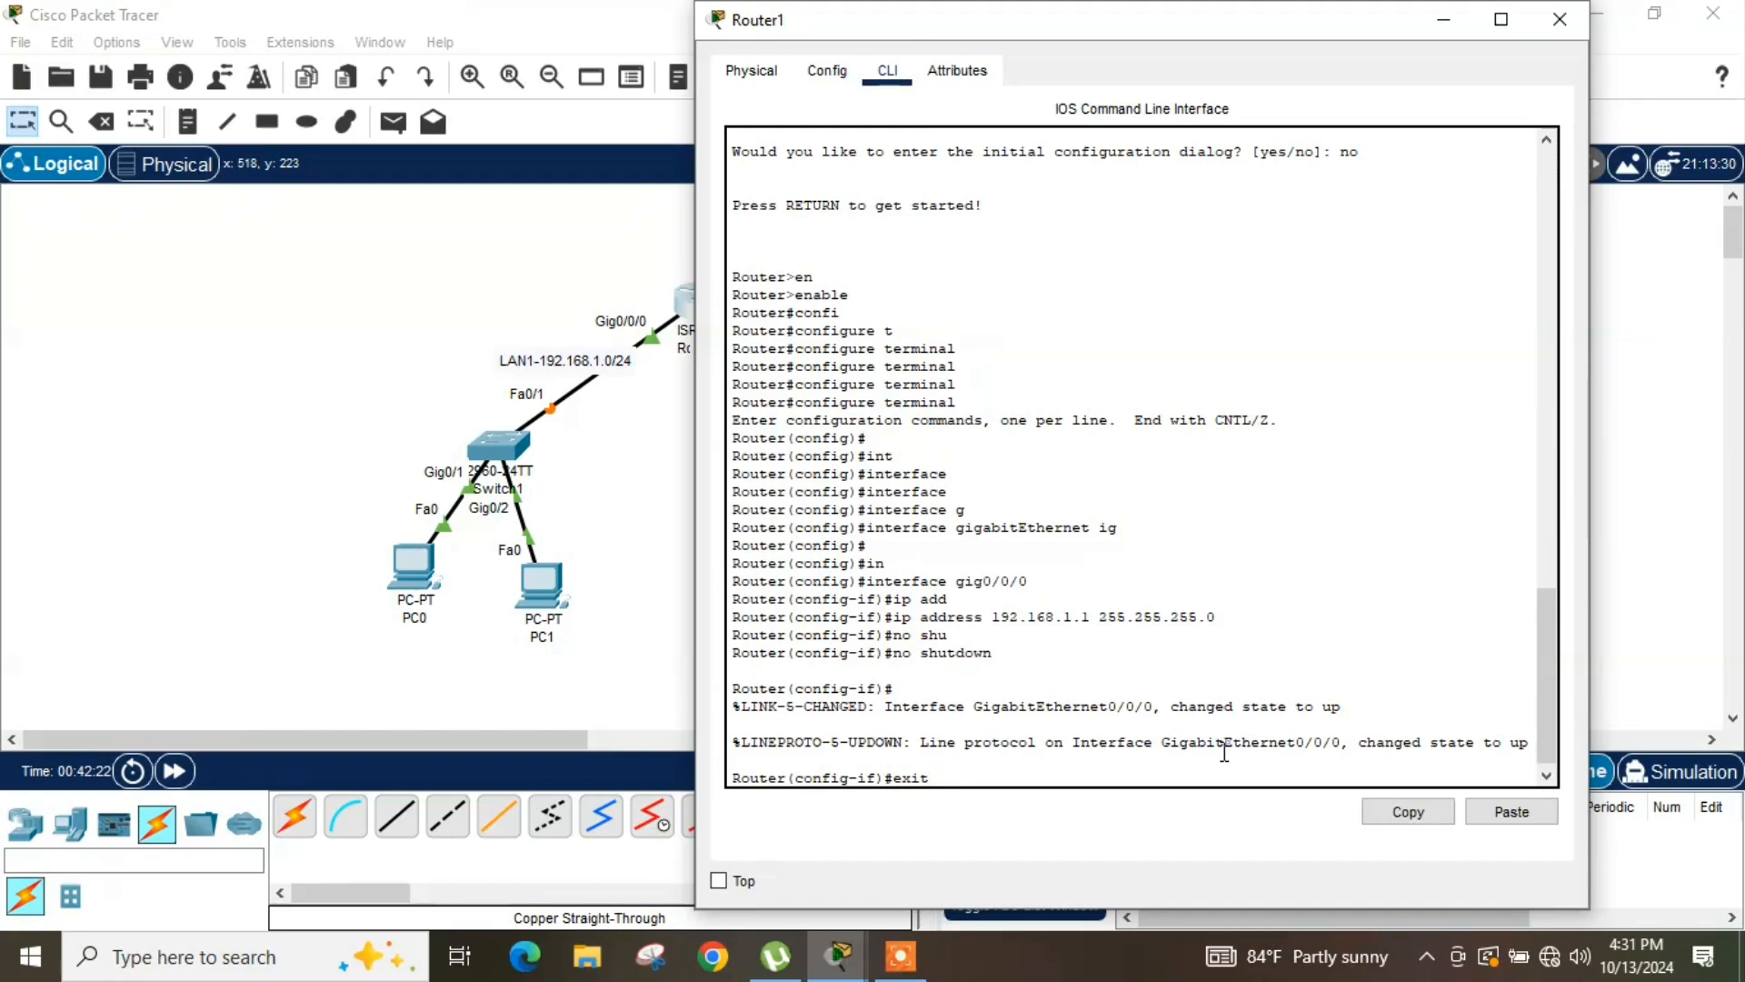
type("t")
key("Return")
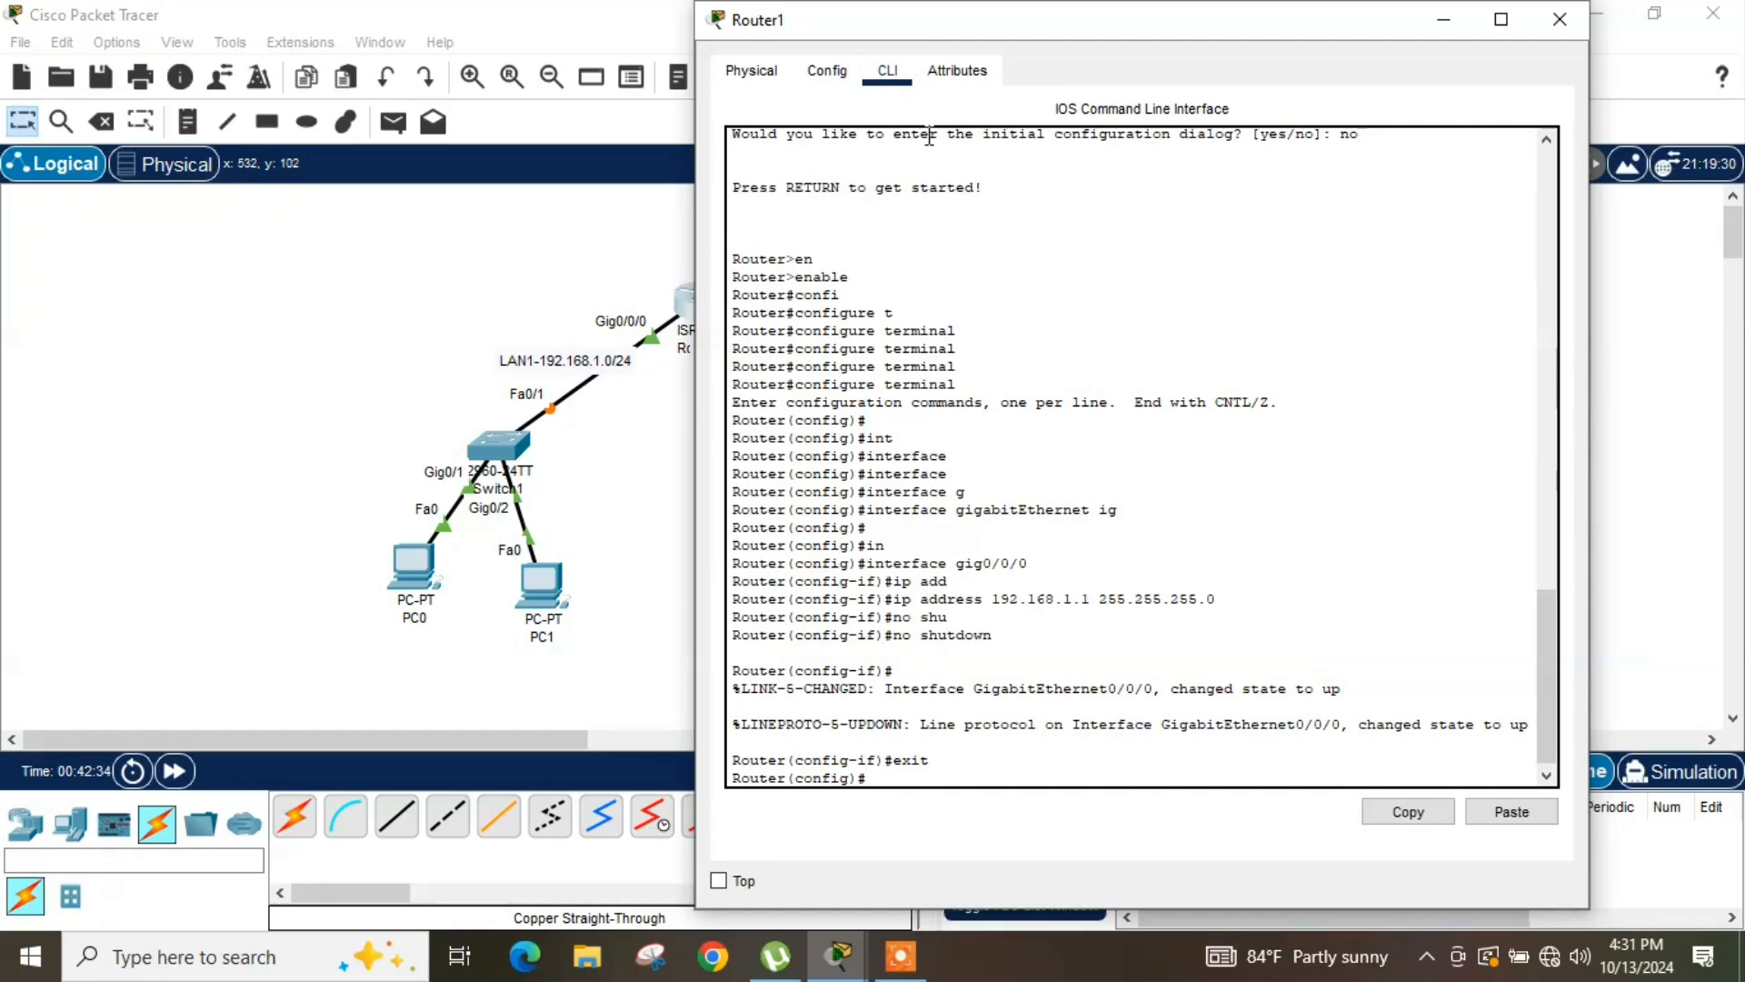
- Move Router1's window to uncover the LAN2 link and enter interface configuration mode for gig0/0/1
left_click_drag(1068, 28, 1313, 17)
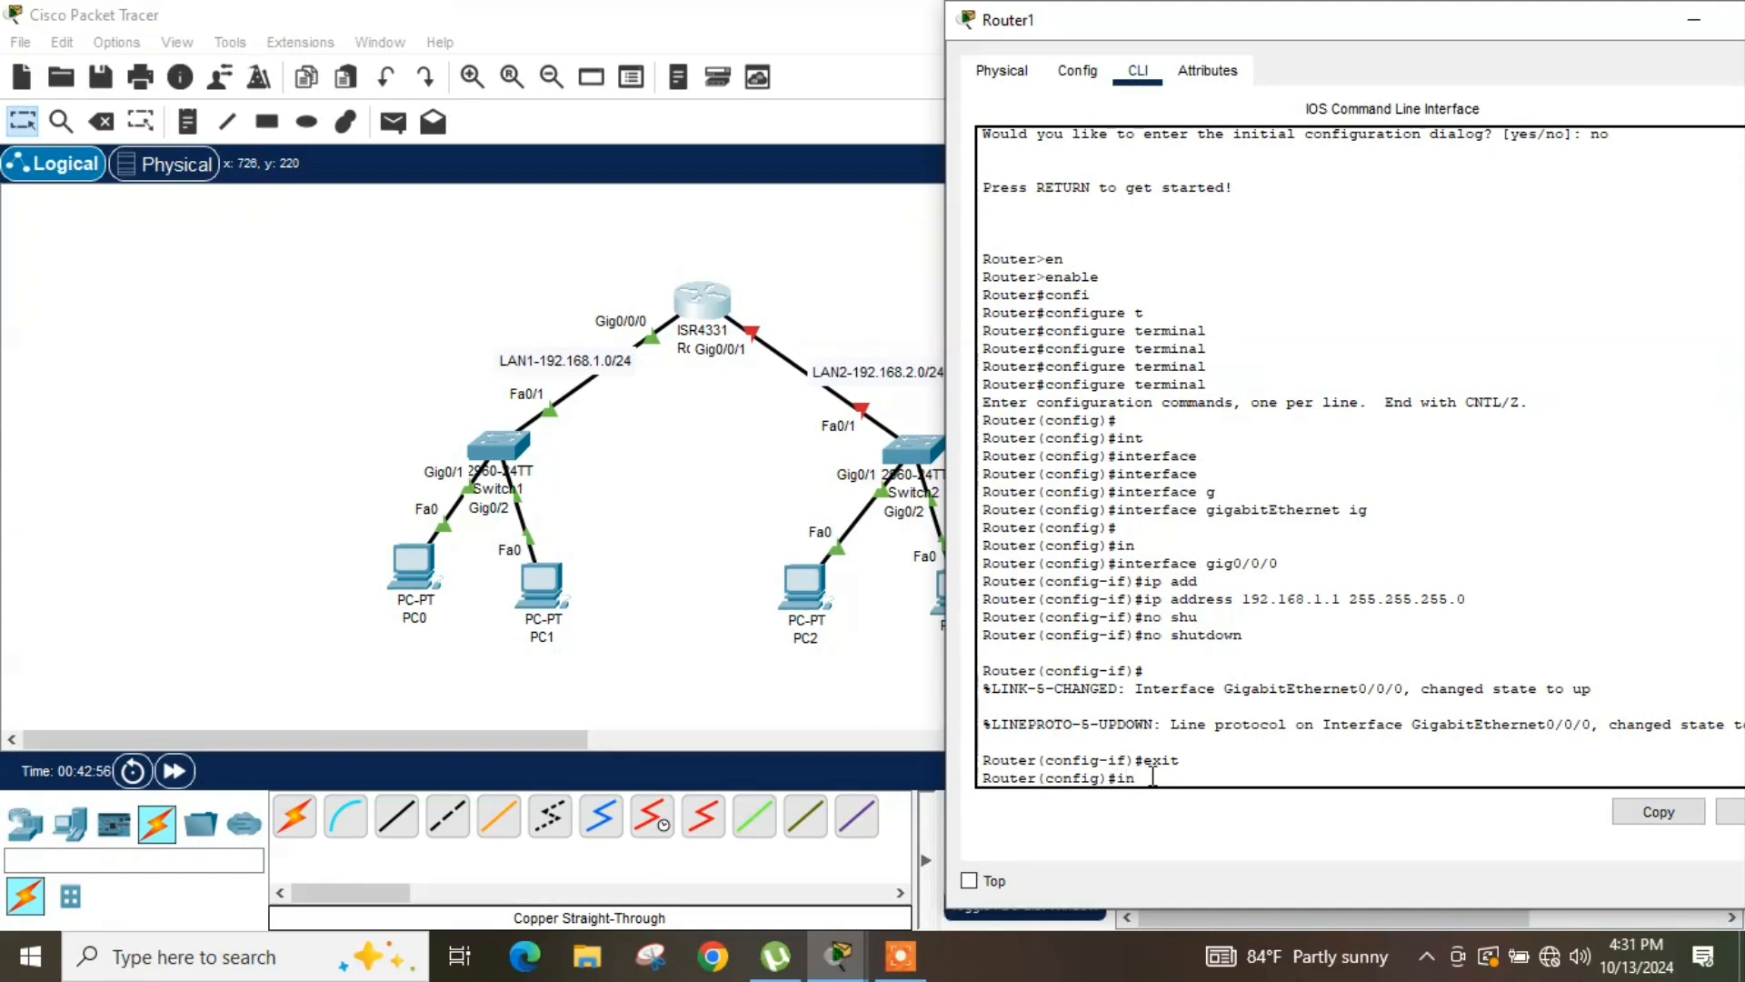
key("Tab")
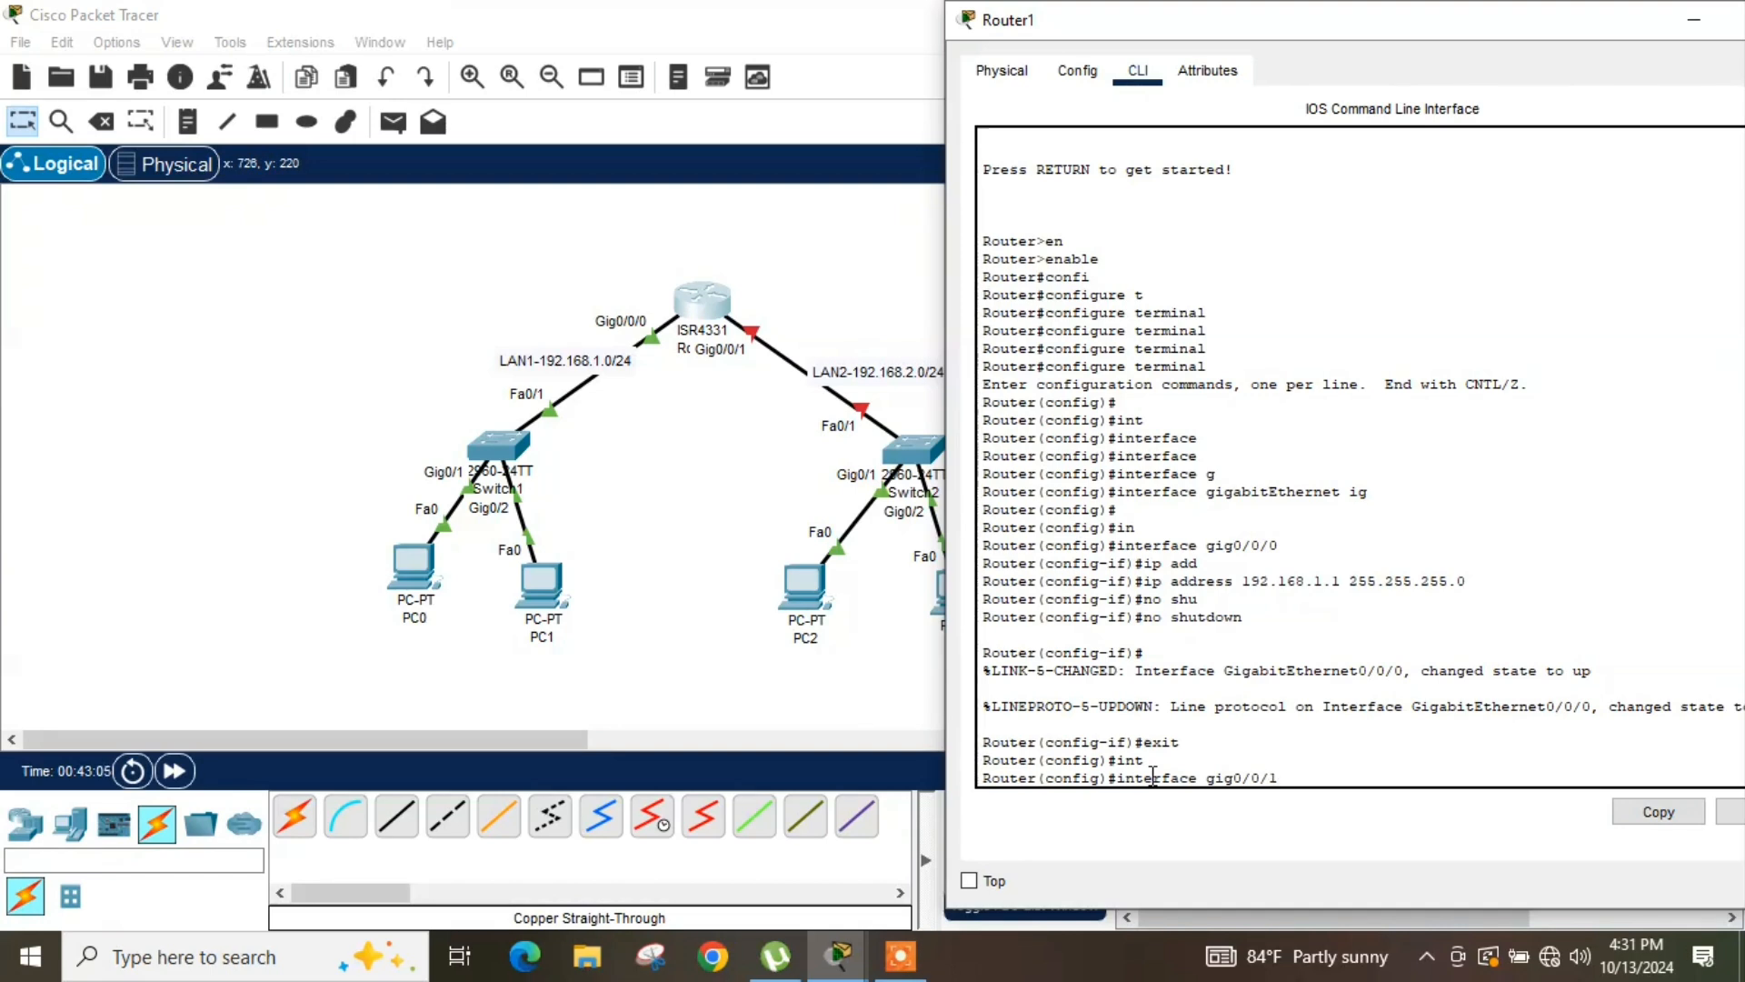
key("Return")
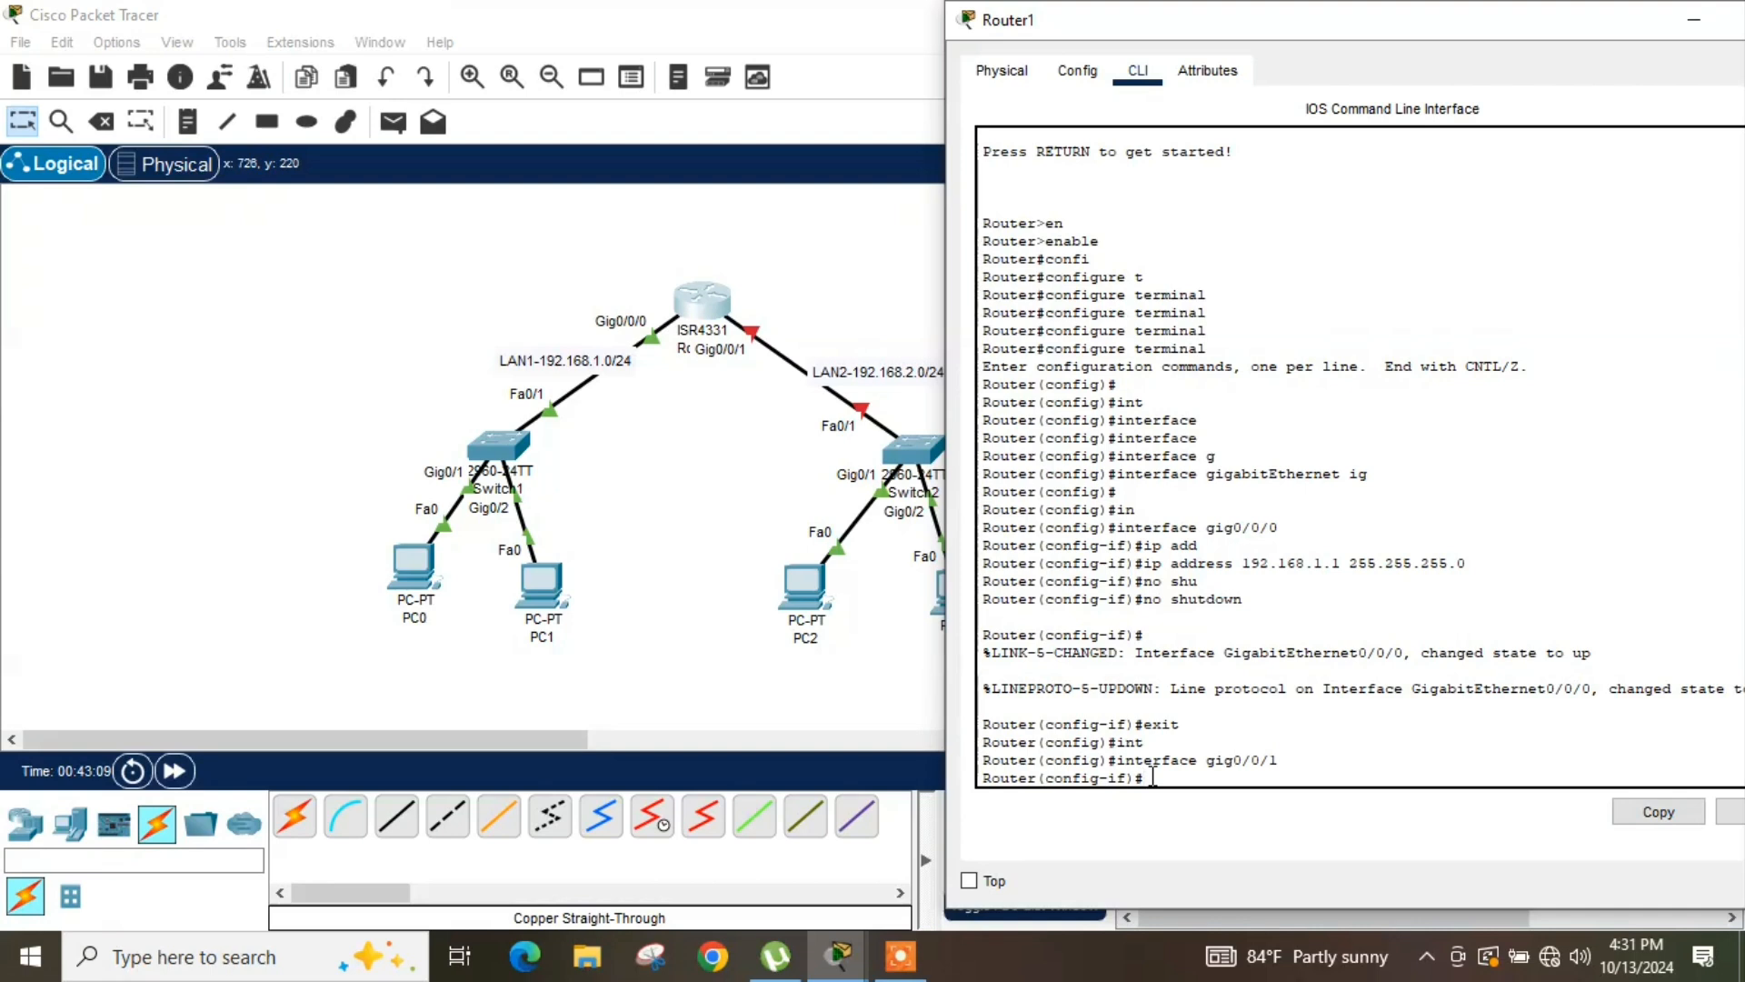
- Assign IP address 192.168.2.1 with subnet mask 255.255.255.0 to Router1's gig0/0/1 interface
type("ip ")
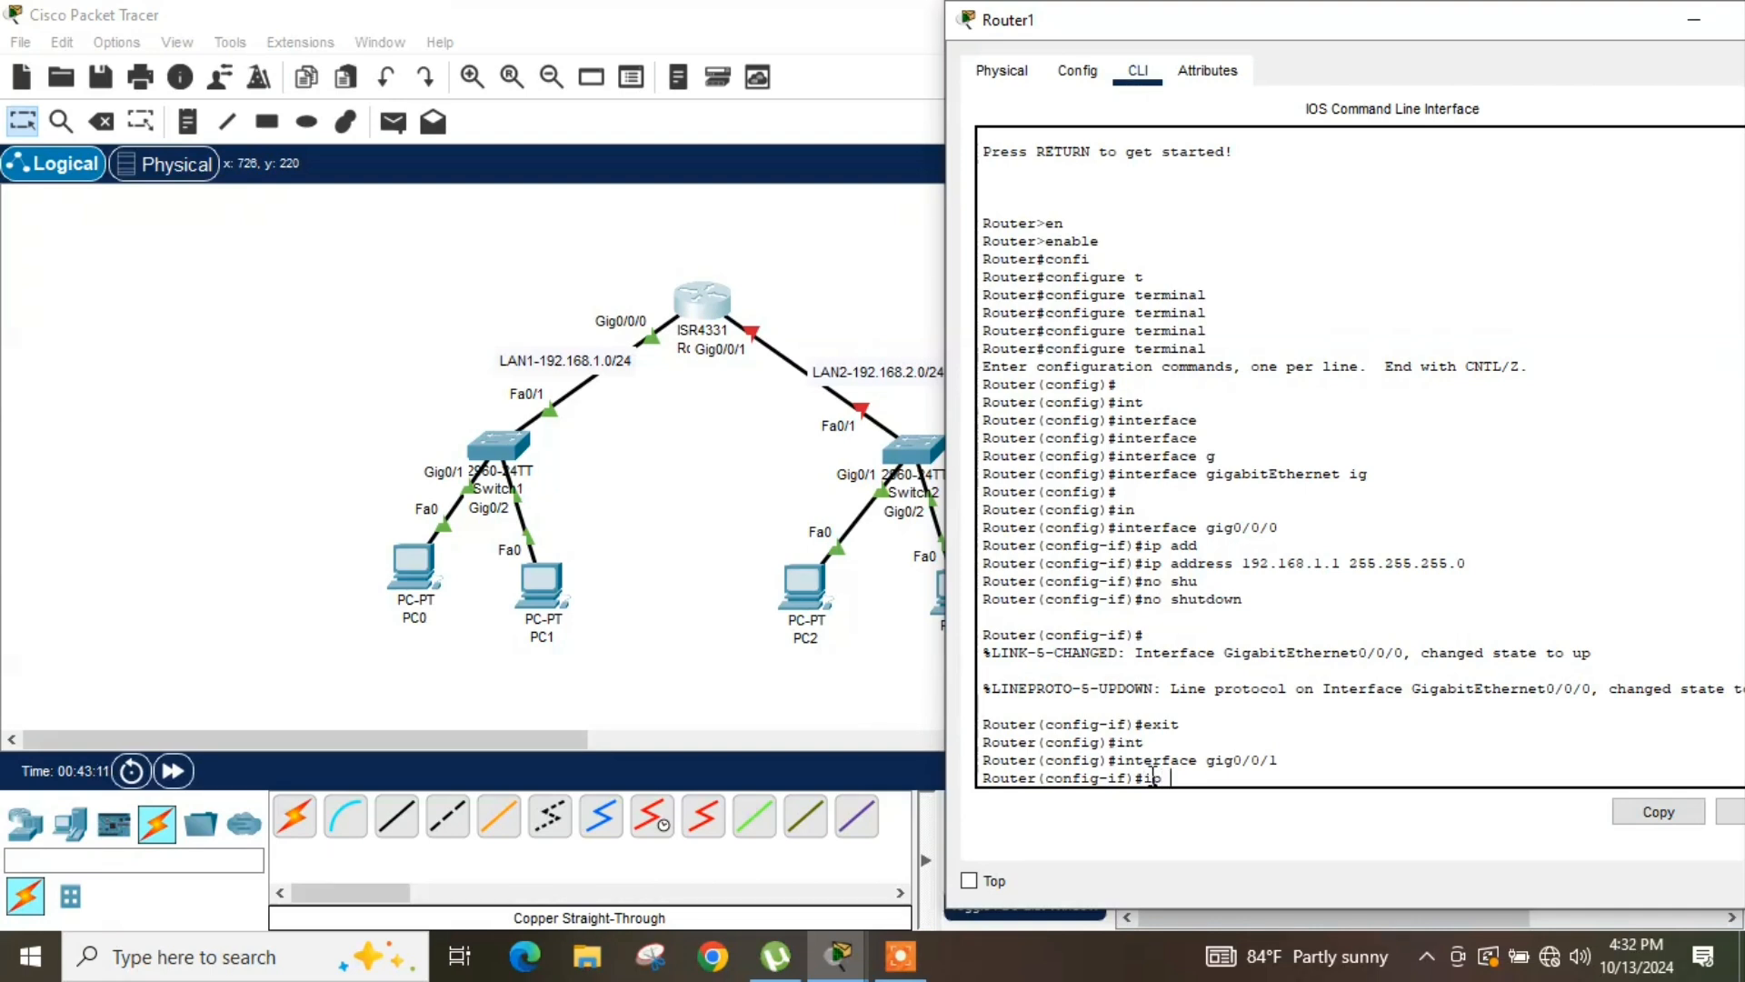
type("add")
key("Tab")
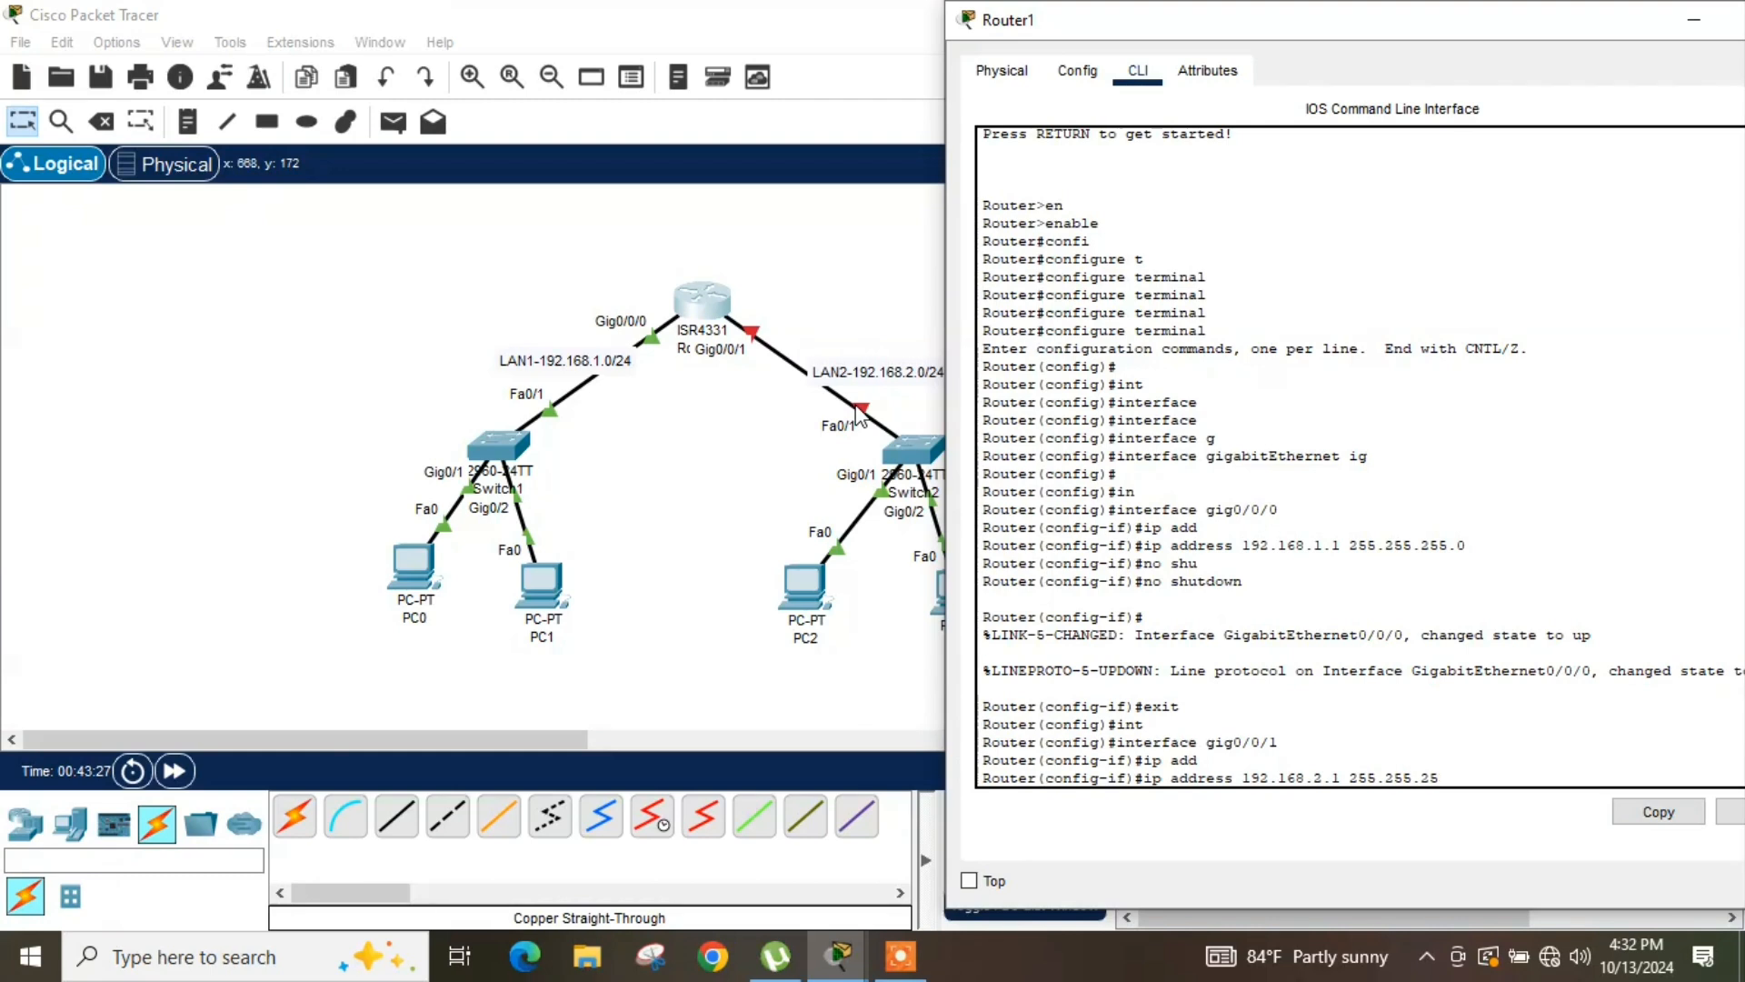
type("5.0")
key("Return")
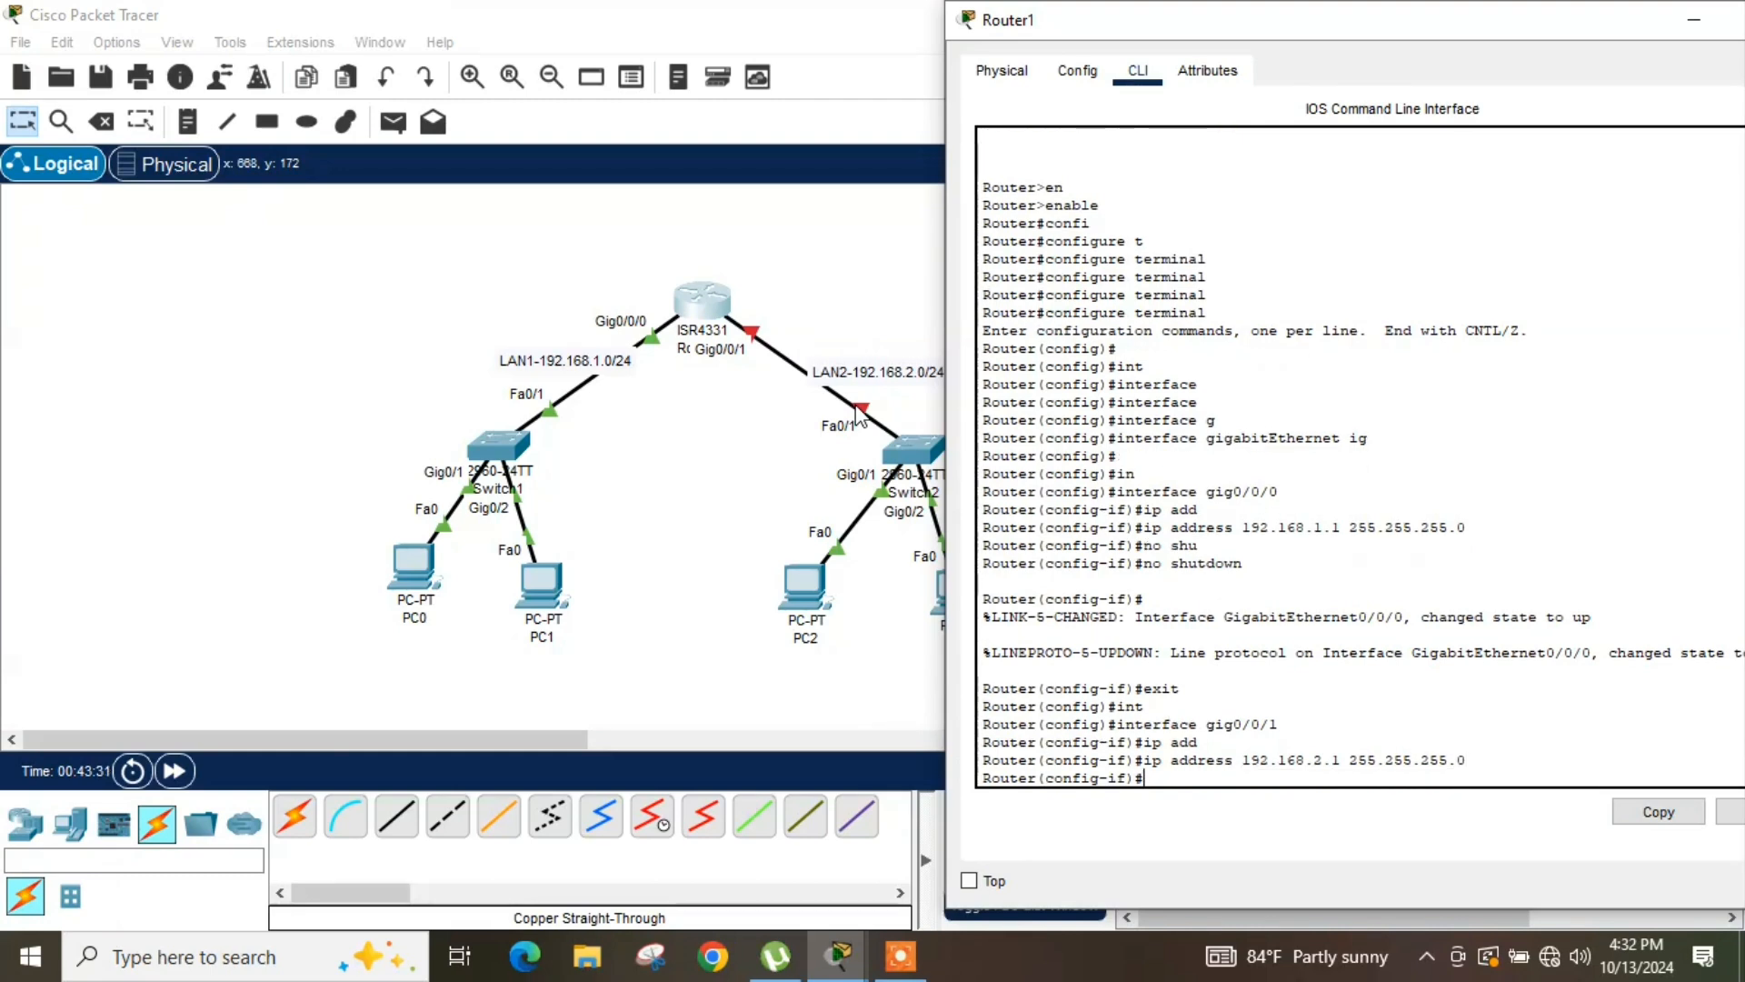
- Enable Router1's gig0/0/1 interface with no shutdown
type("no s")
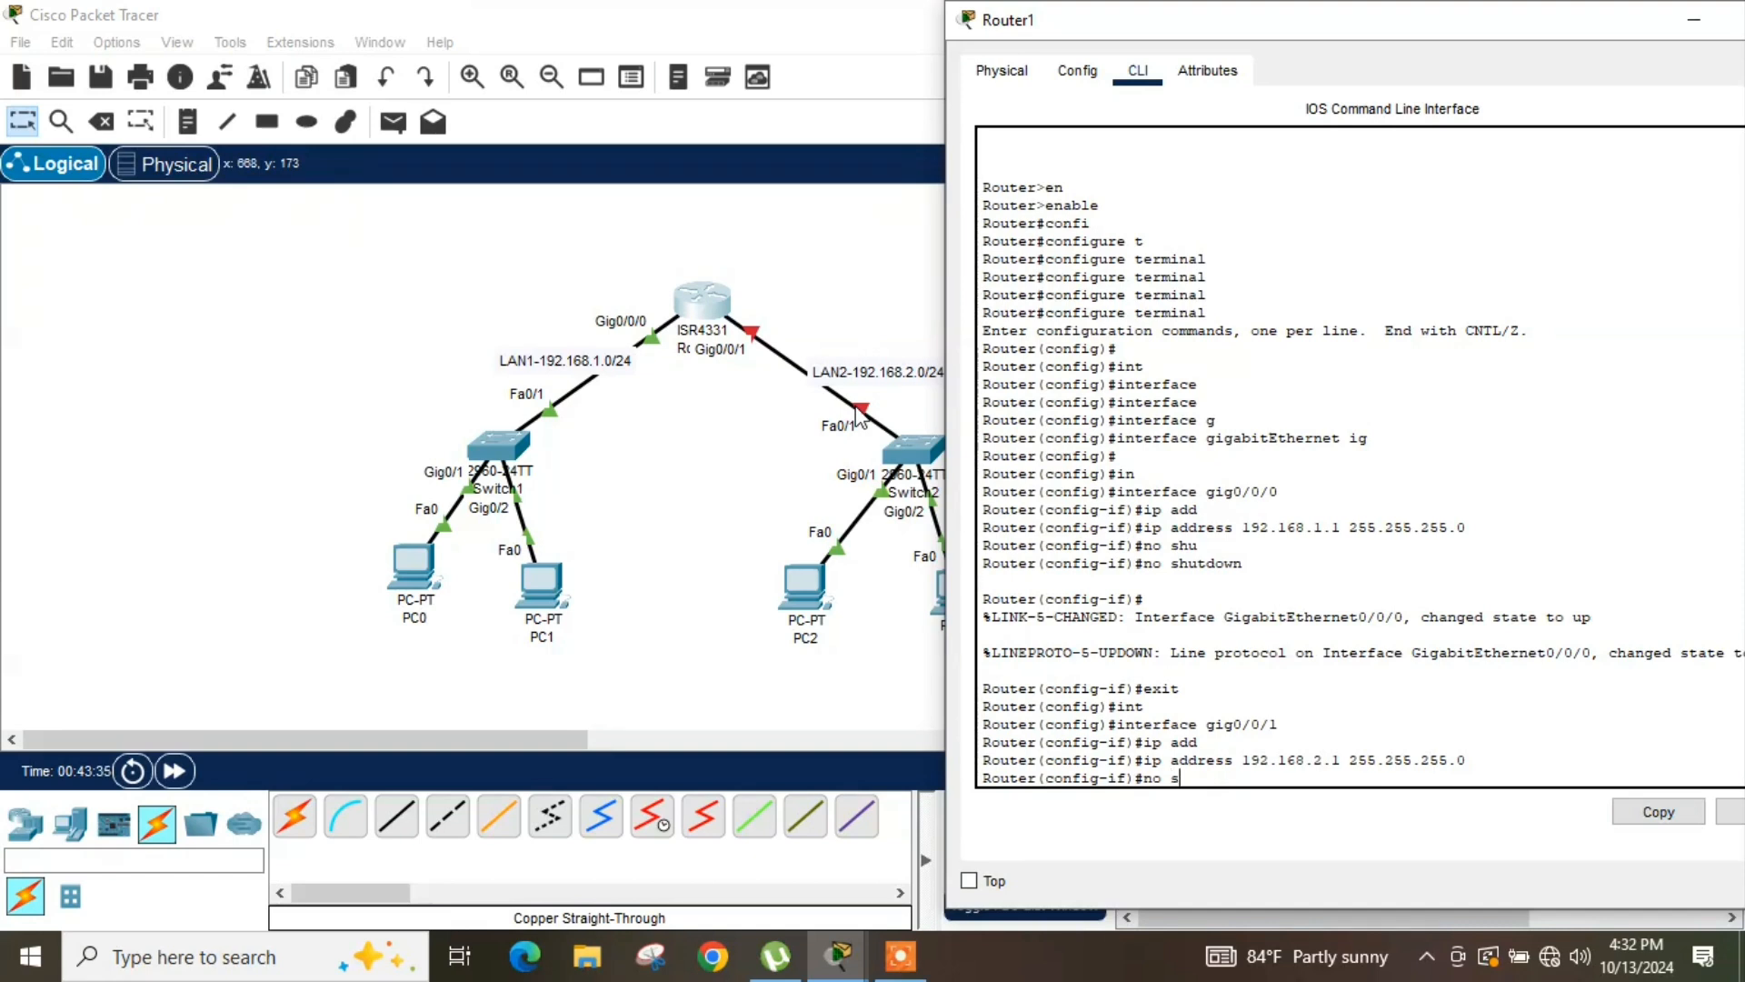
type("hu")
key("Tab")
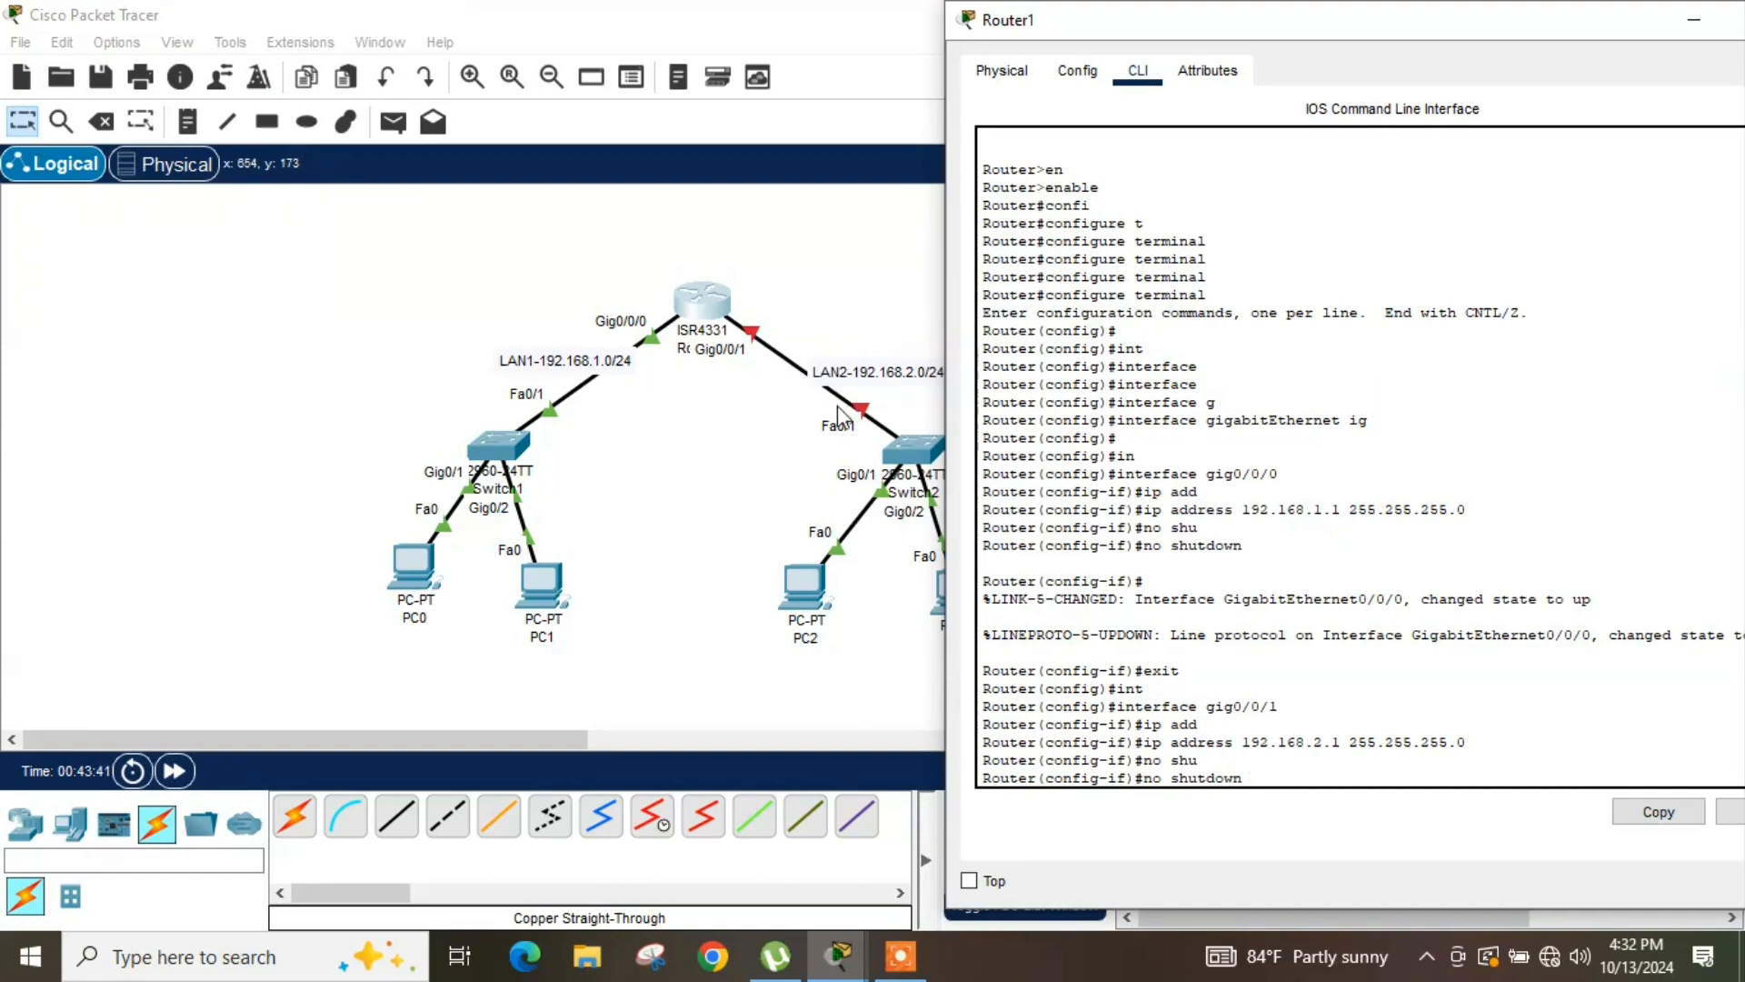
key("Return")
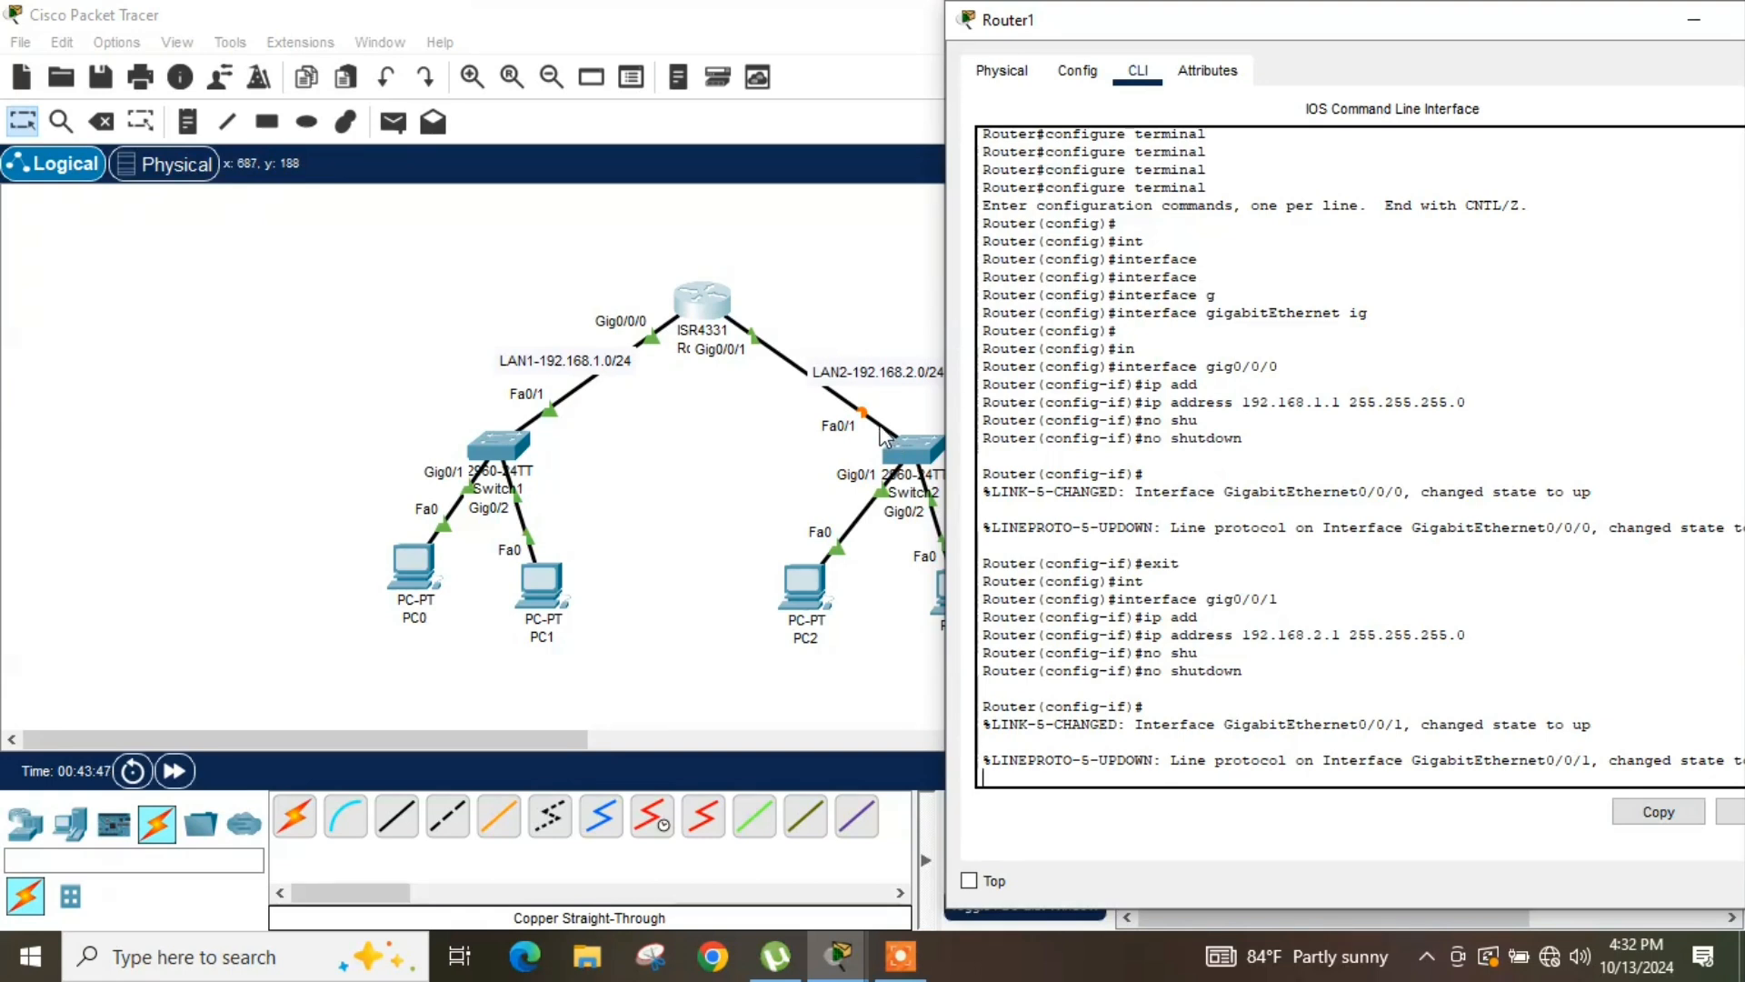
key("Return")
- Exit interface configuration and global configuration mode on Router1, returning to privileged EXEC mode
type("er(config-if)#e")
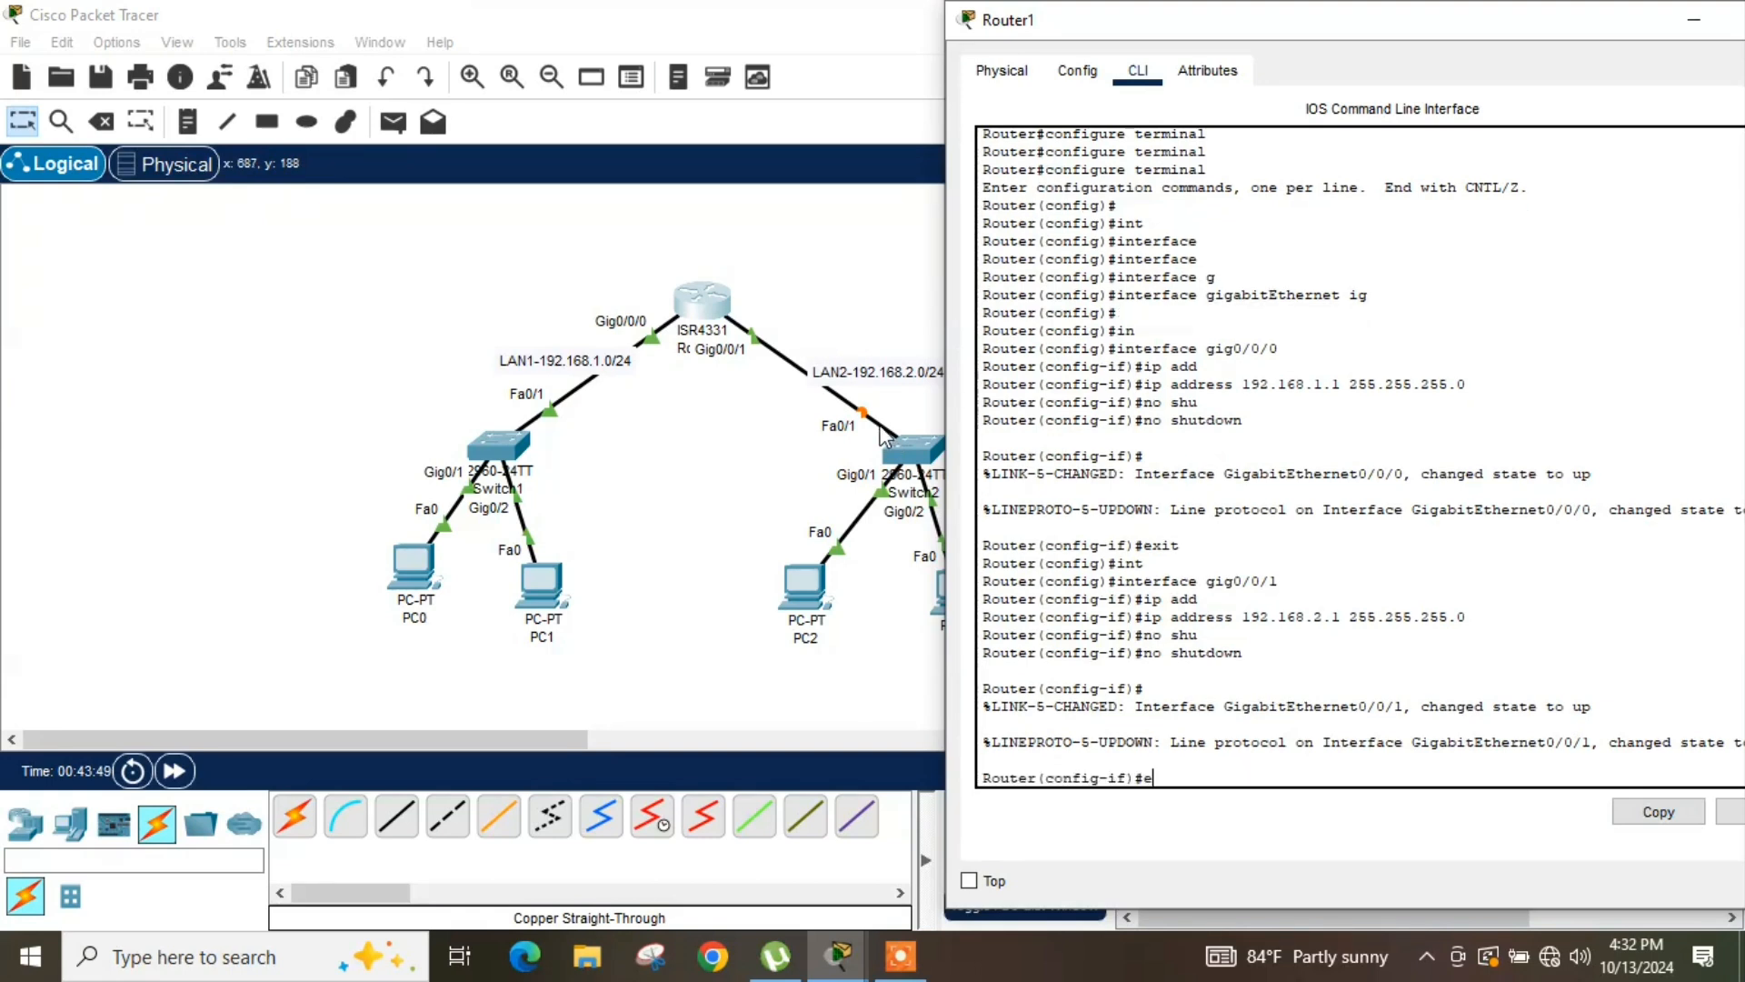
type("xit")
key("Return")
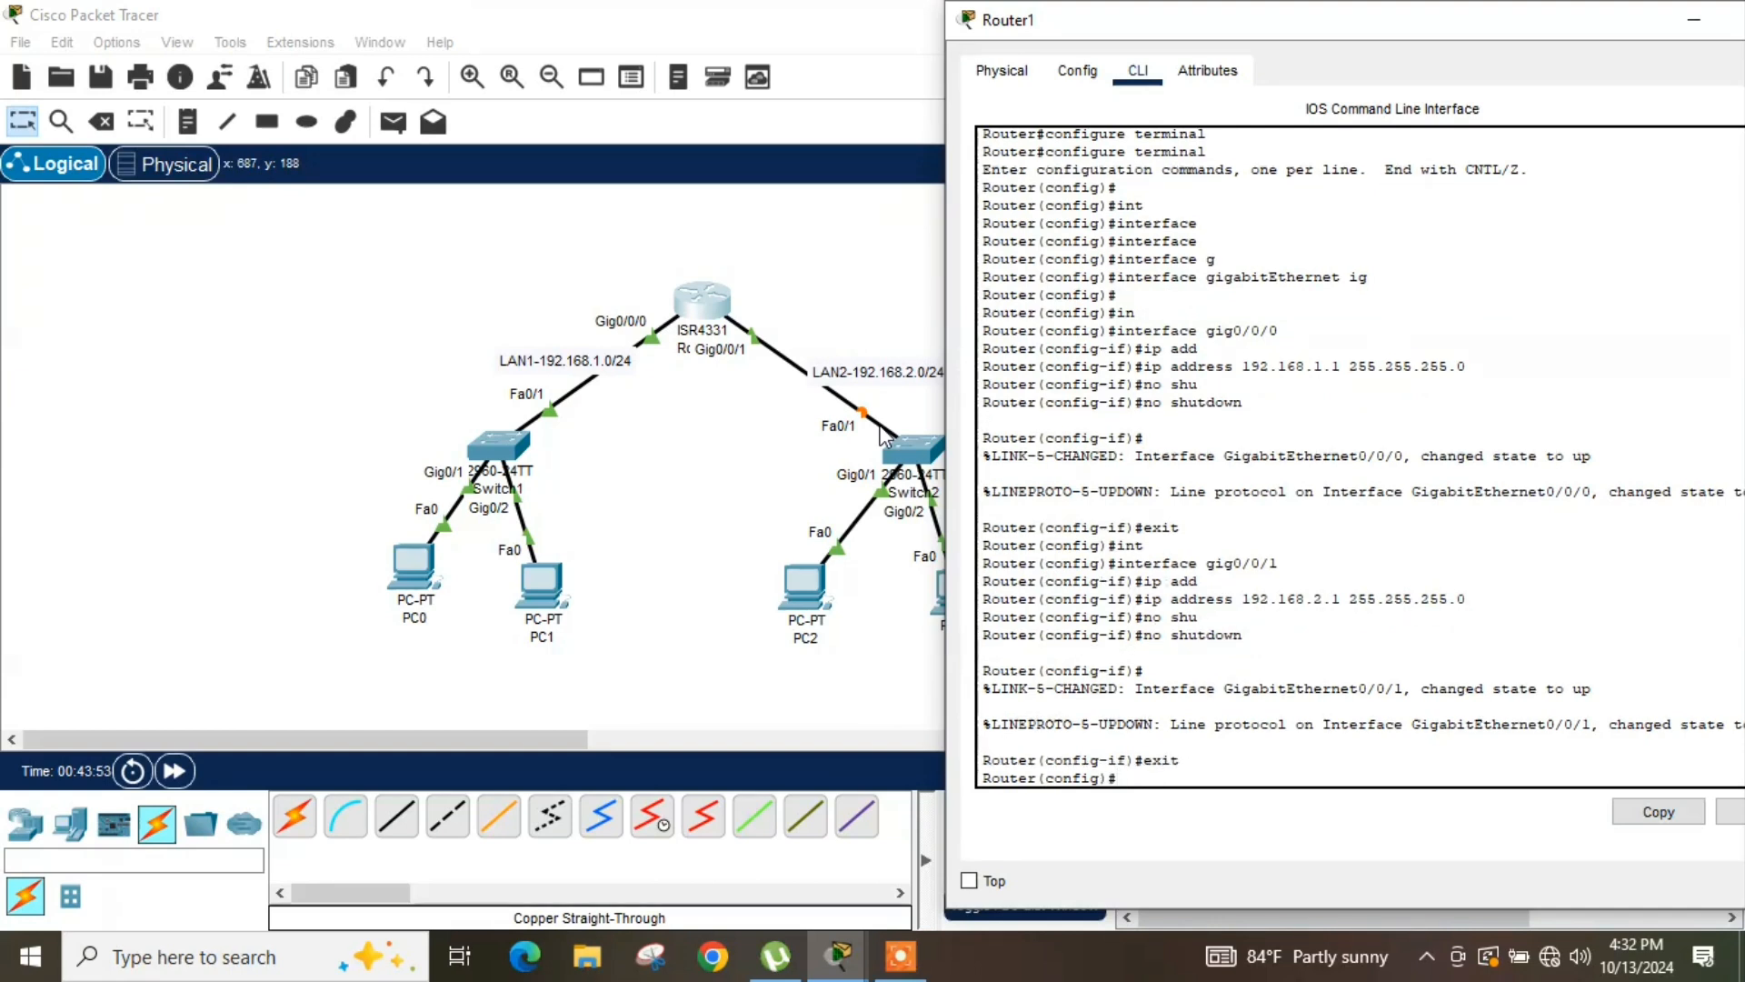
type("exi")
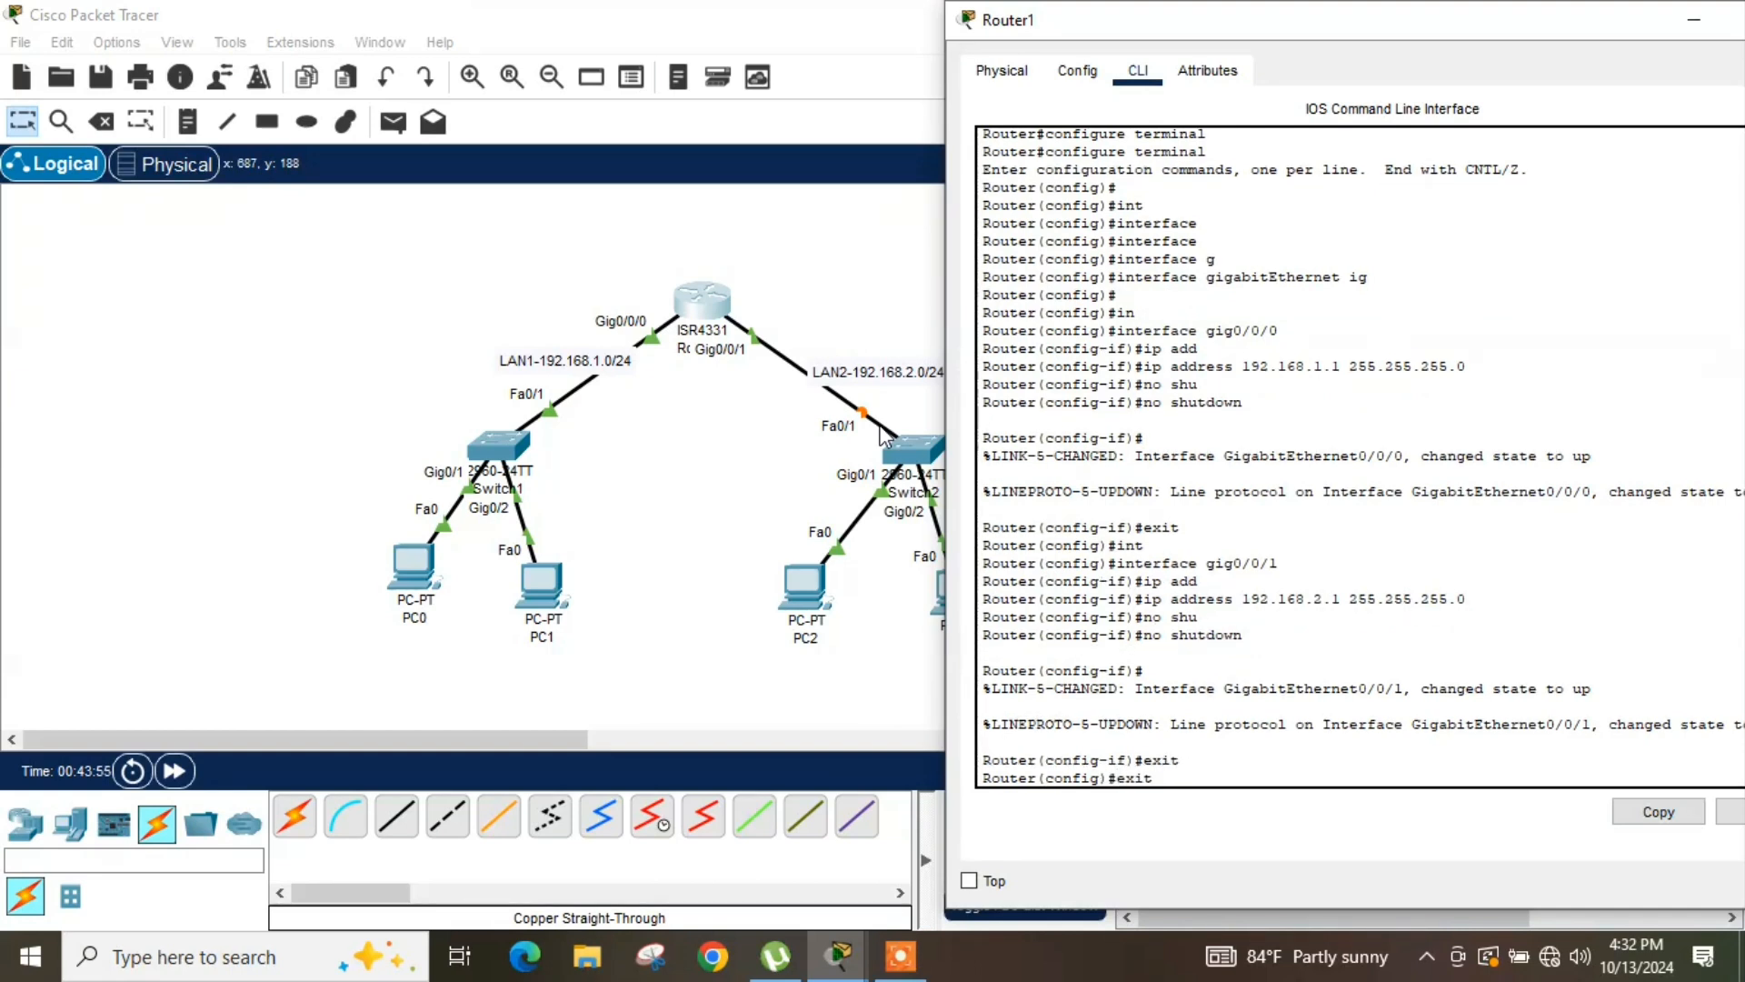
type("t")
key("Return")
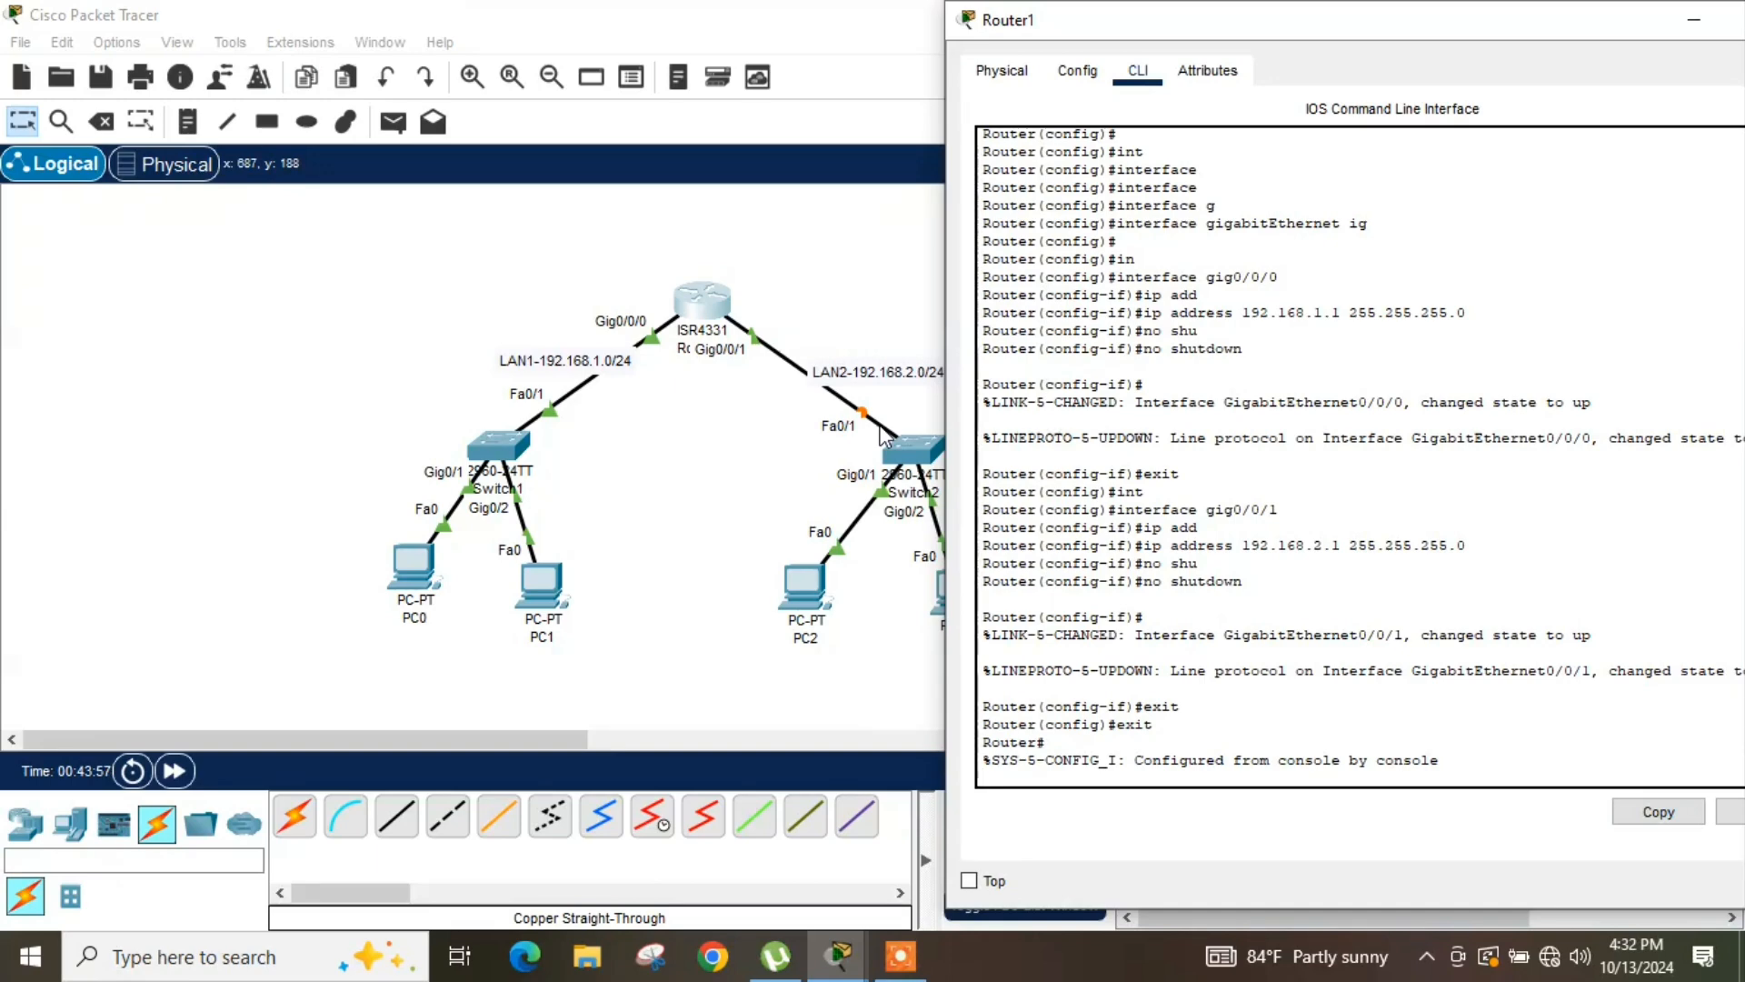
- Close Router1's configuration window and fast-forward the simulation time so the LAN2 switch link comes up
key("Return")
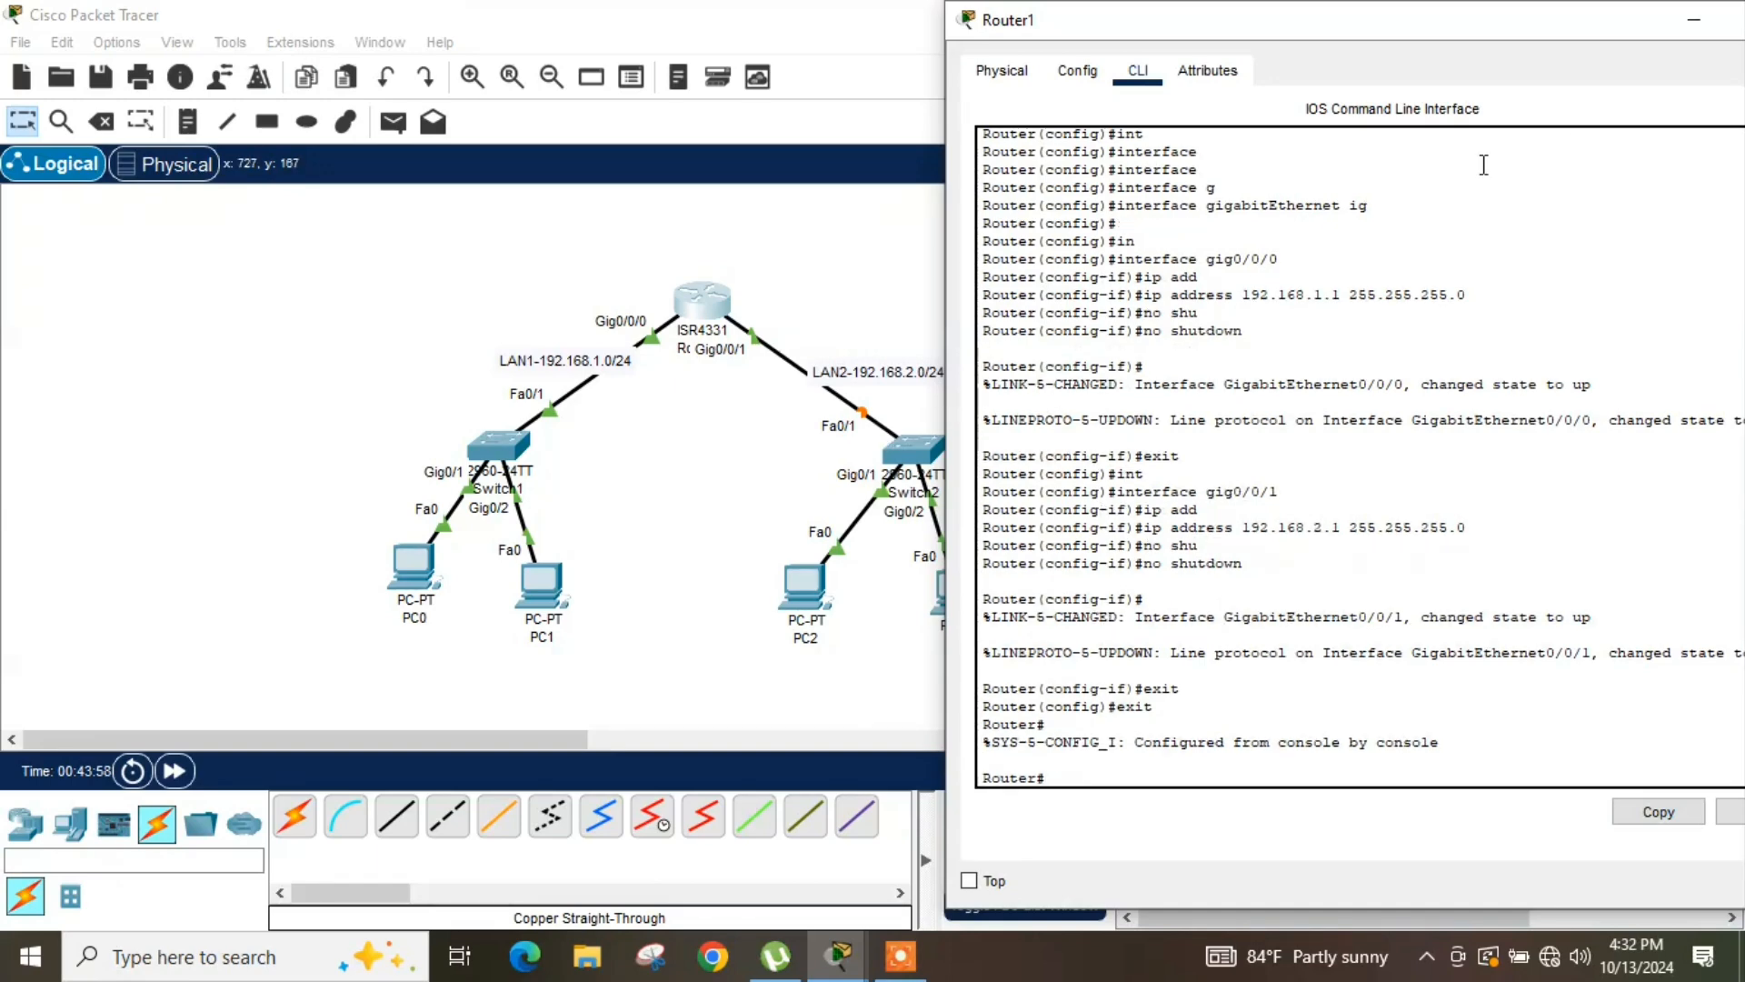
left_click_drag(1579, 24, 1480, 31)
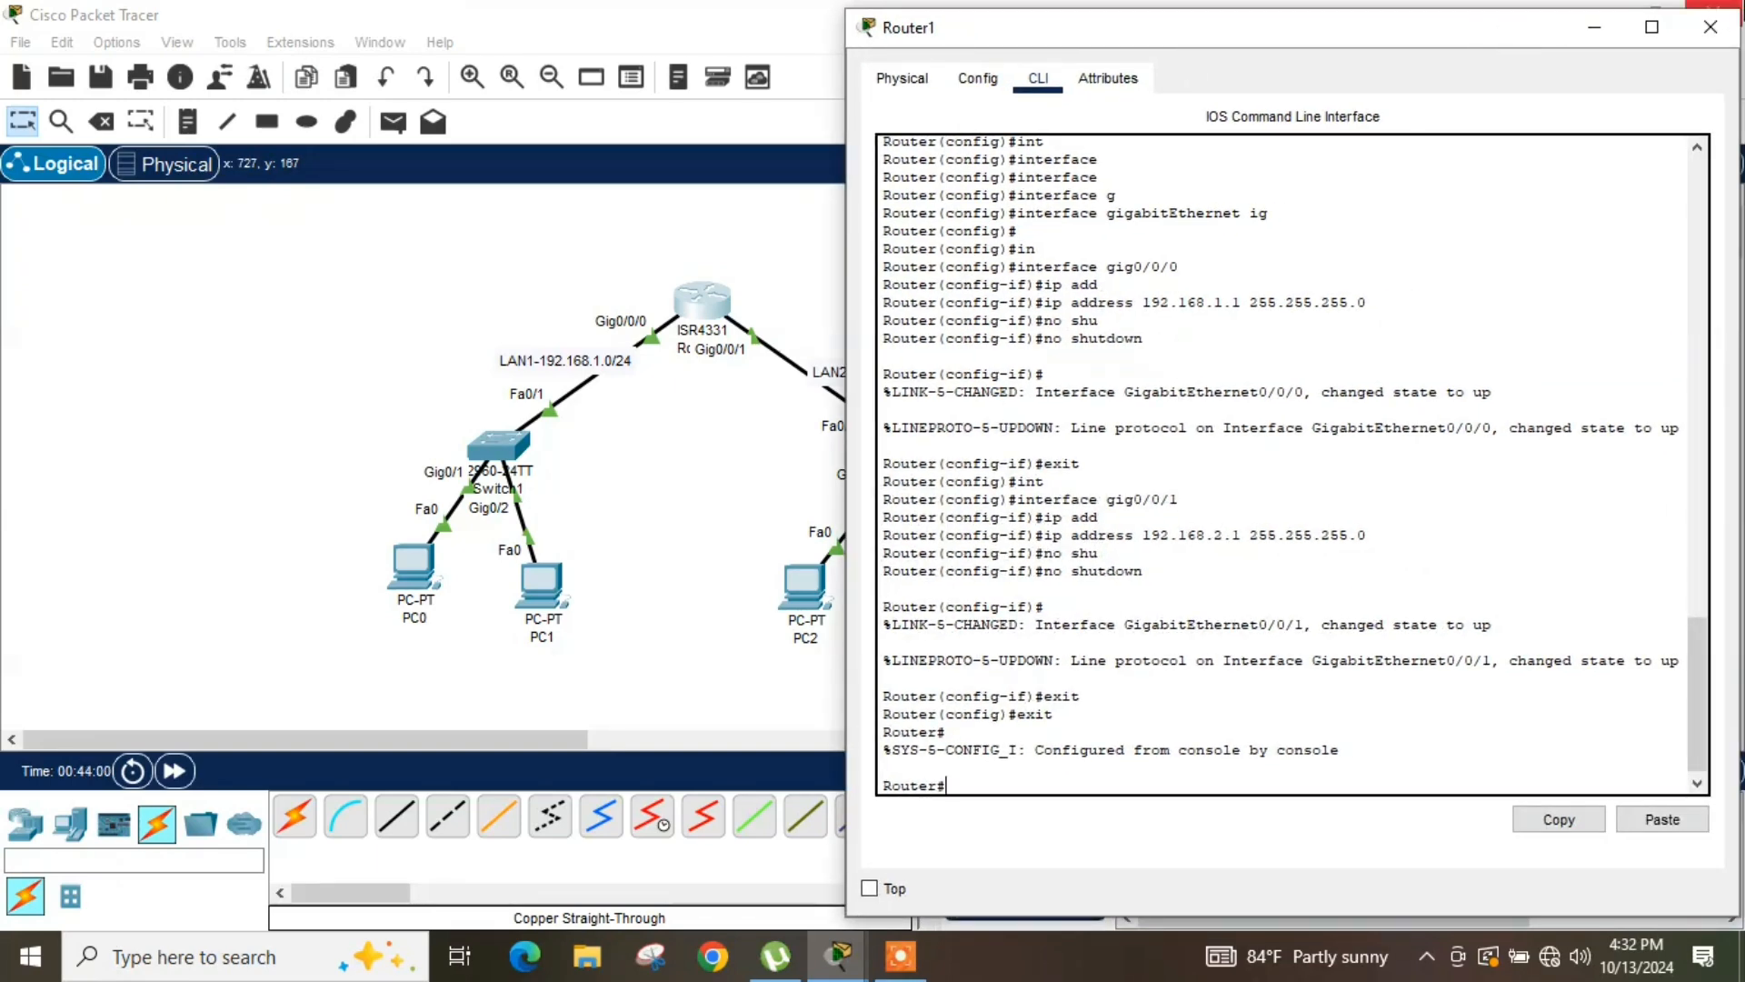
left_click(1710, 26)
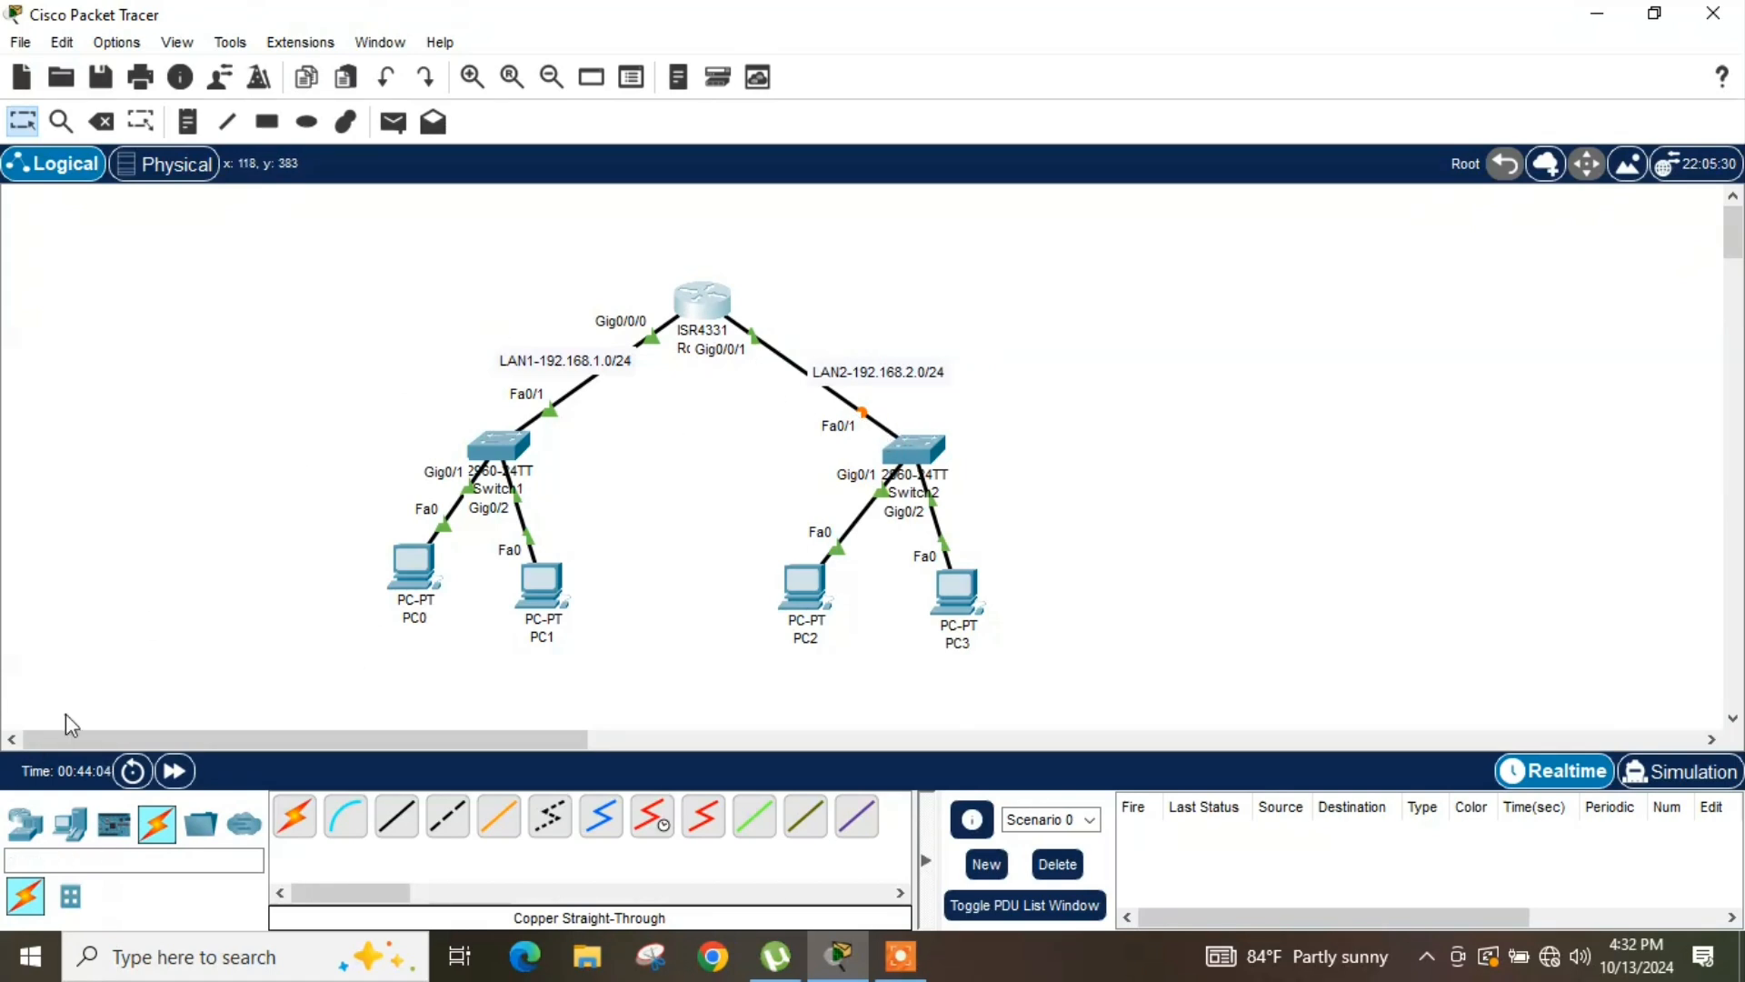
left_click(176, 774)
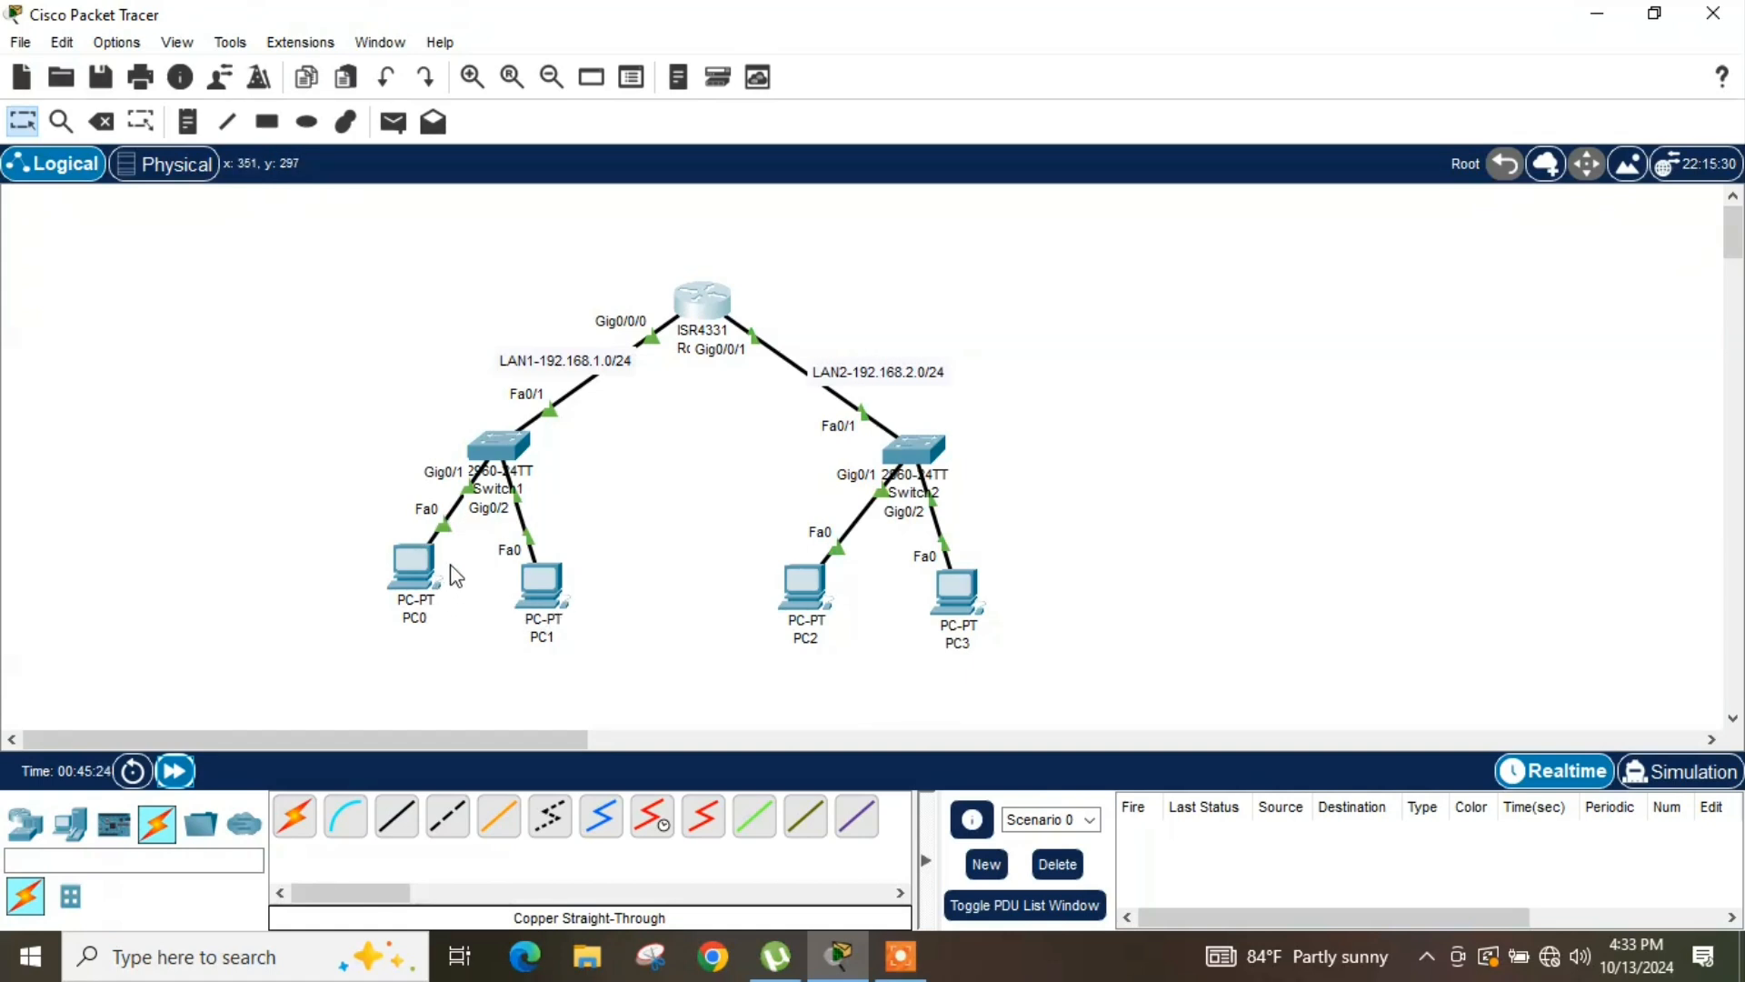
- Try to send a simple PDU from PC0 to PC1, then return to the selection tool
left_click(393, 122)
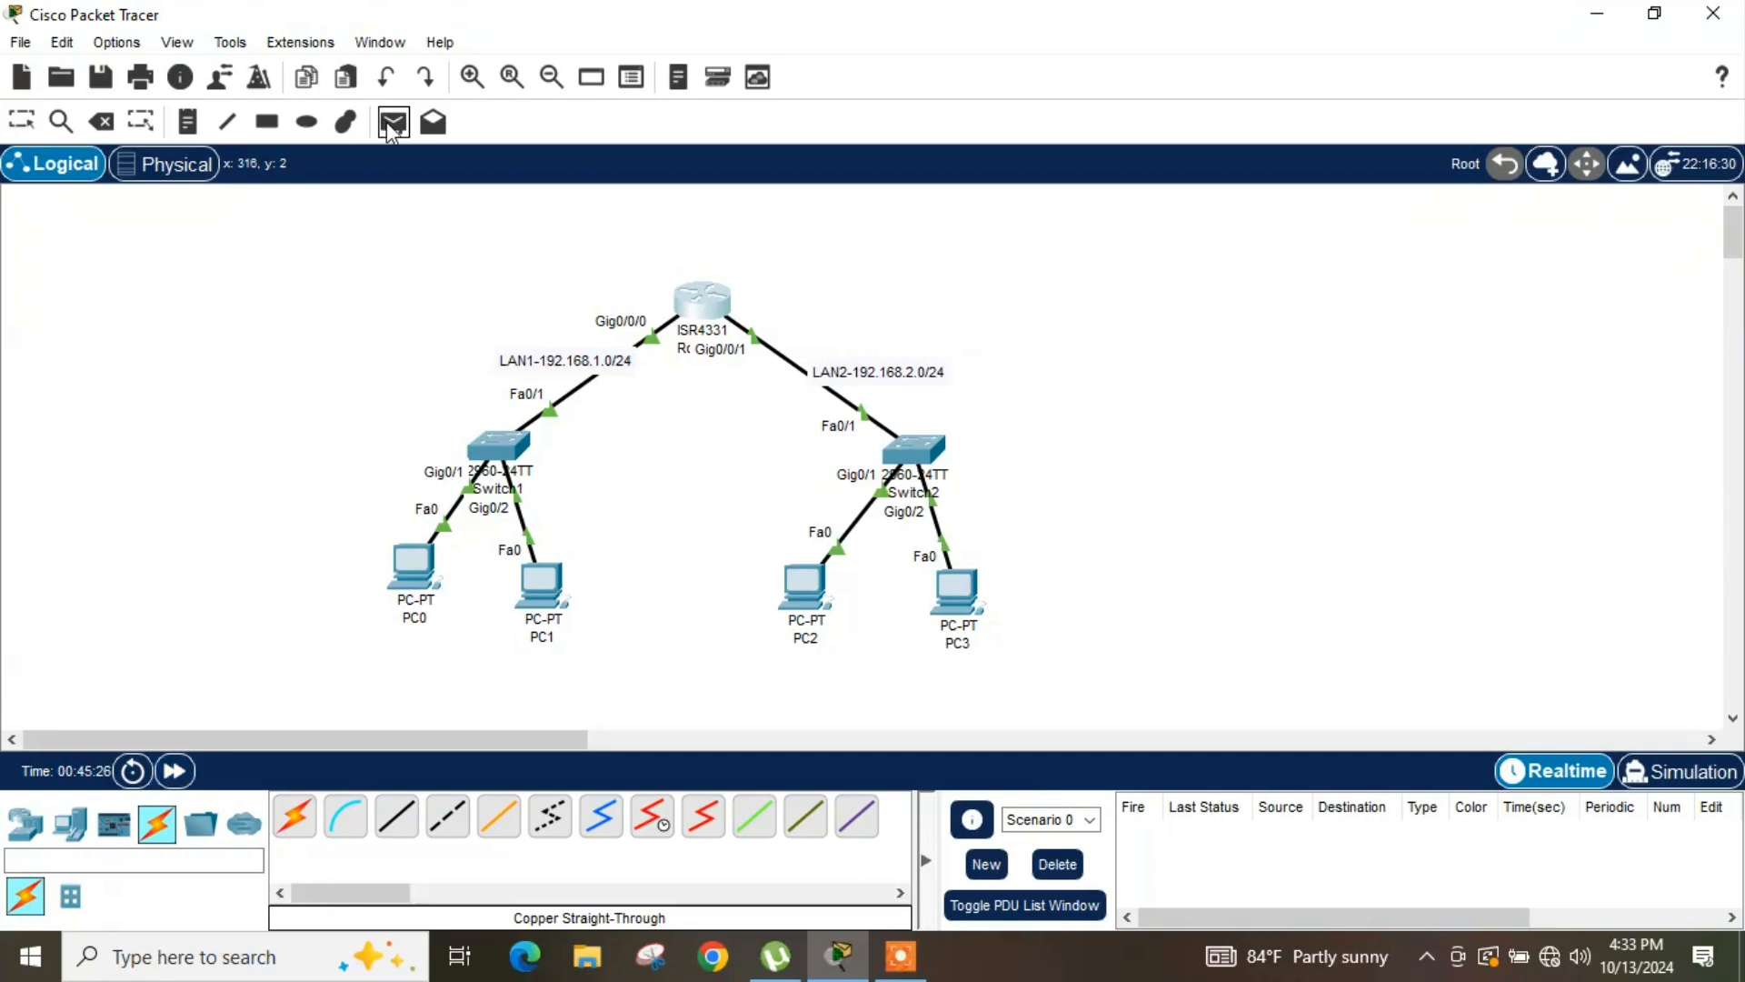
left_click(403, 565)
left_click(556, 600)
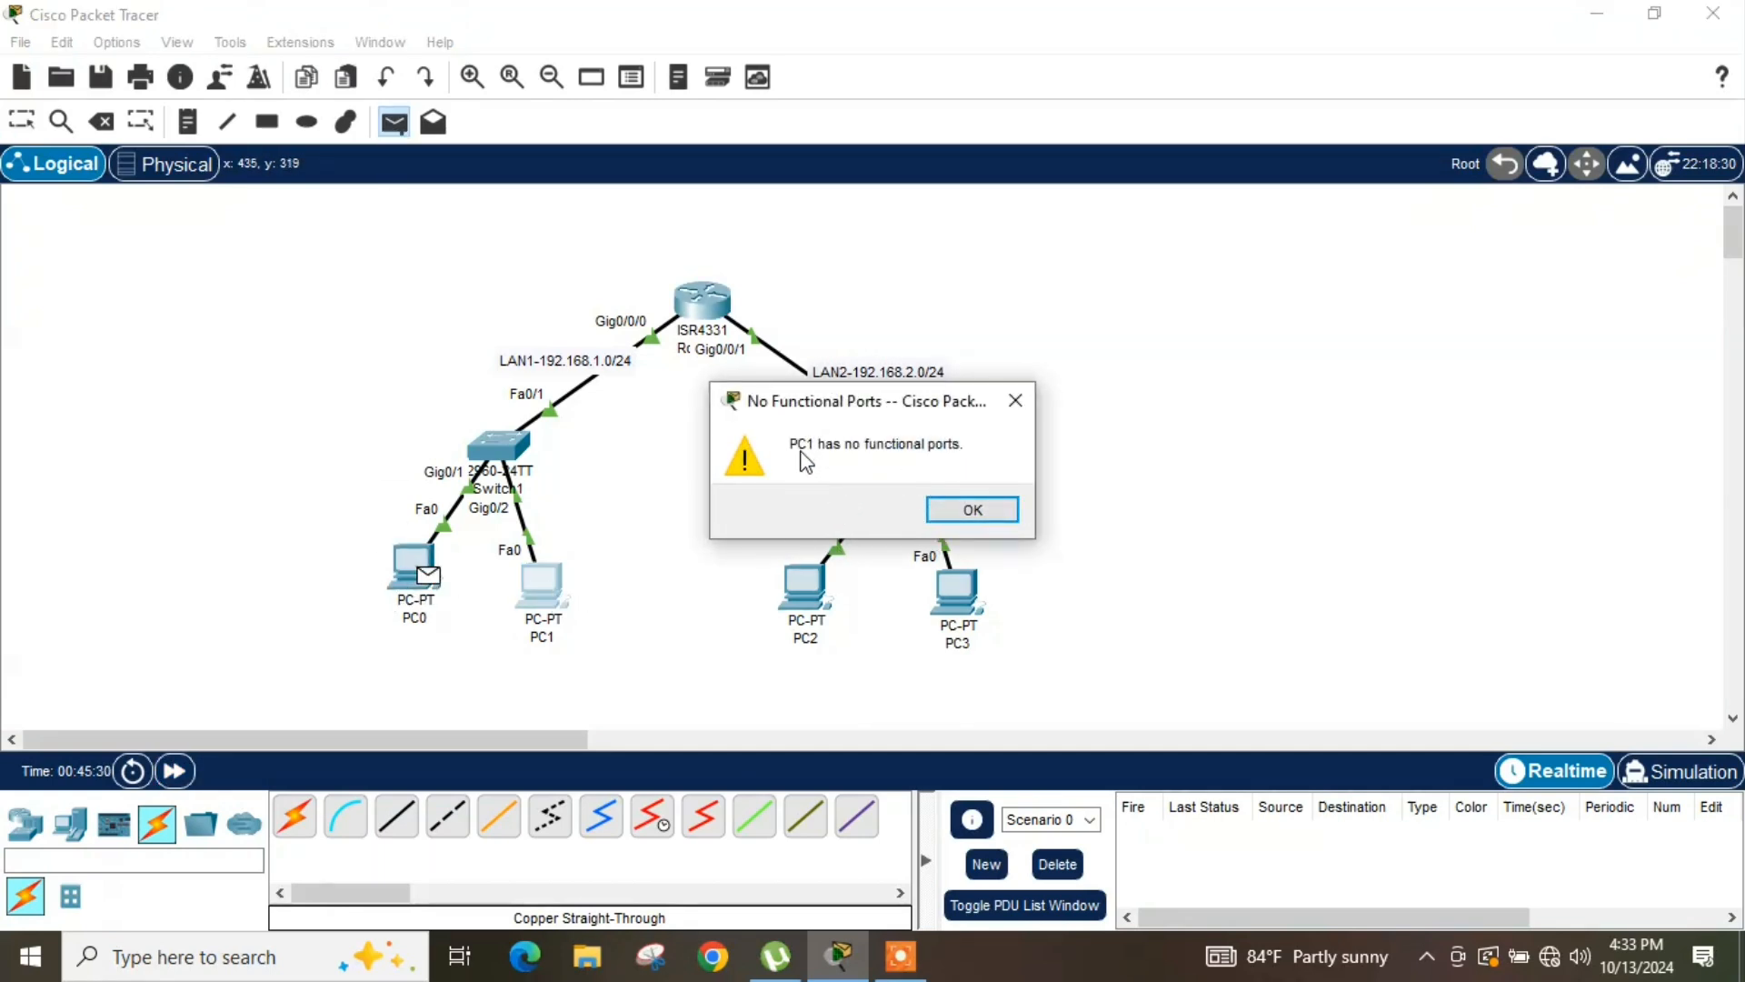
left_click(1020, 404)
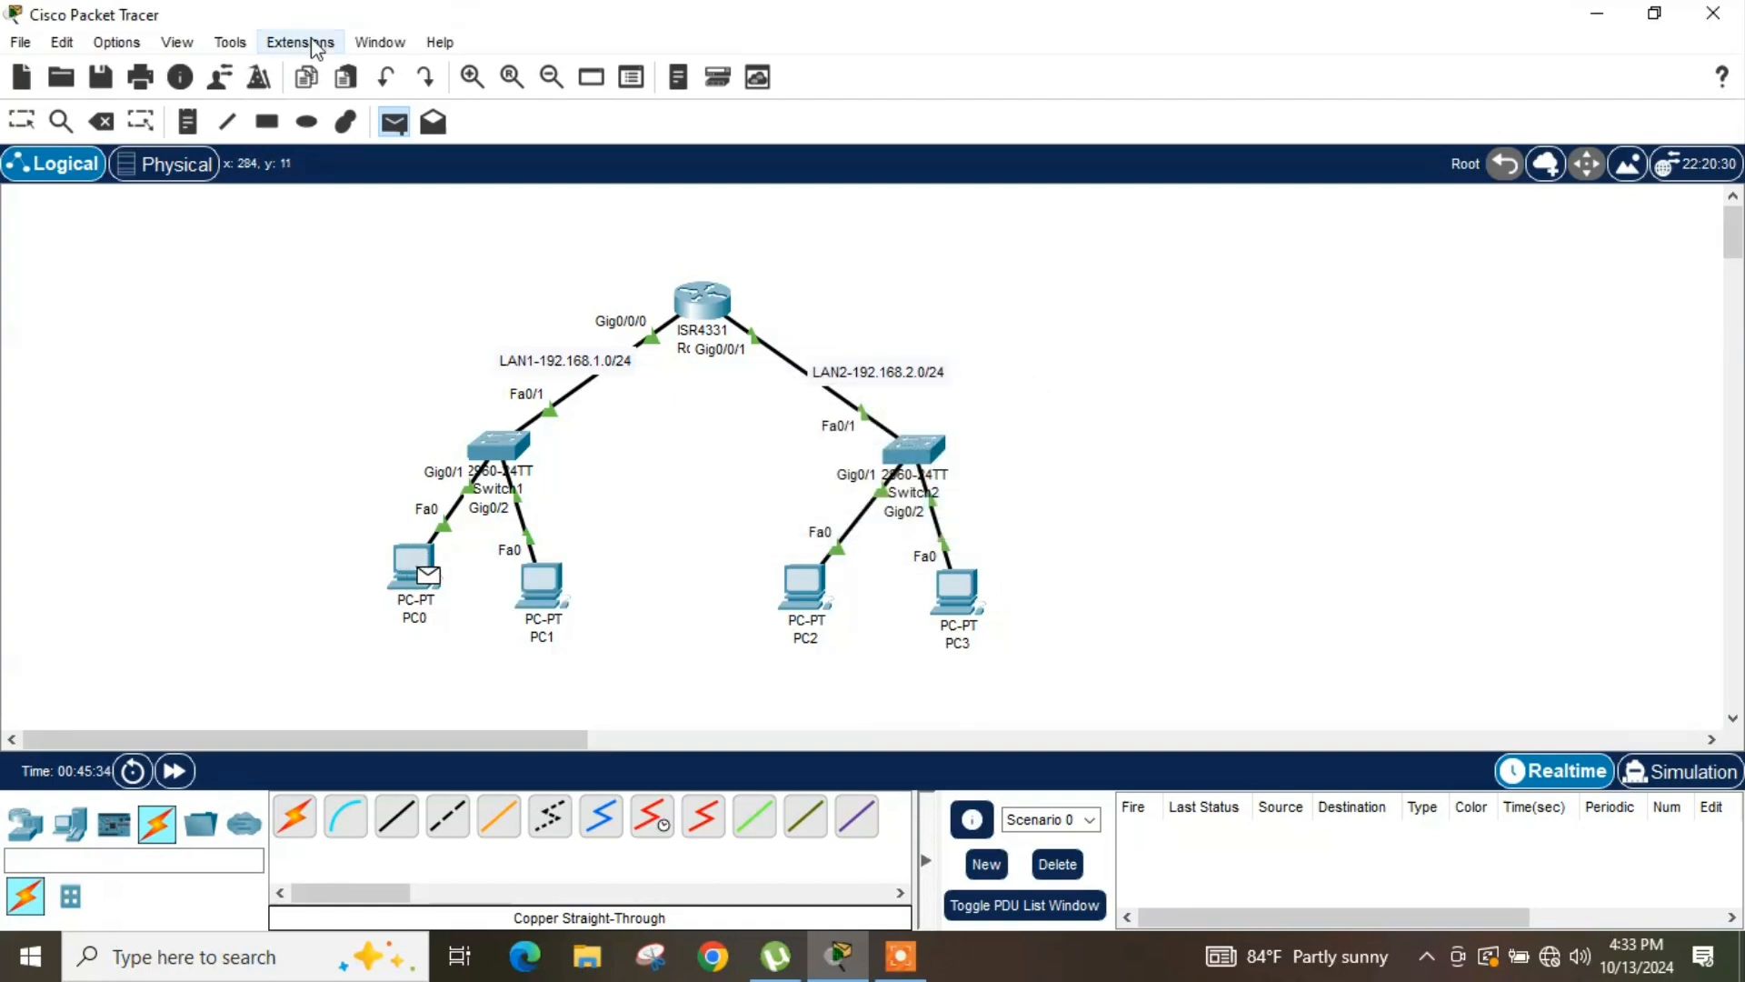
key("Escape")
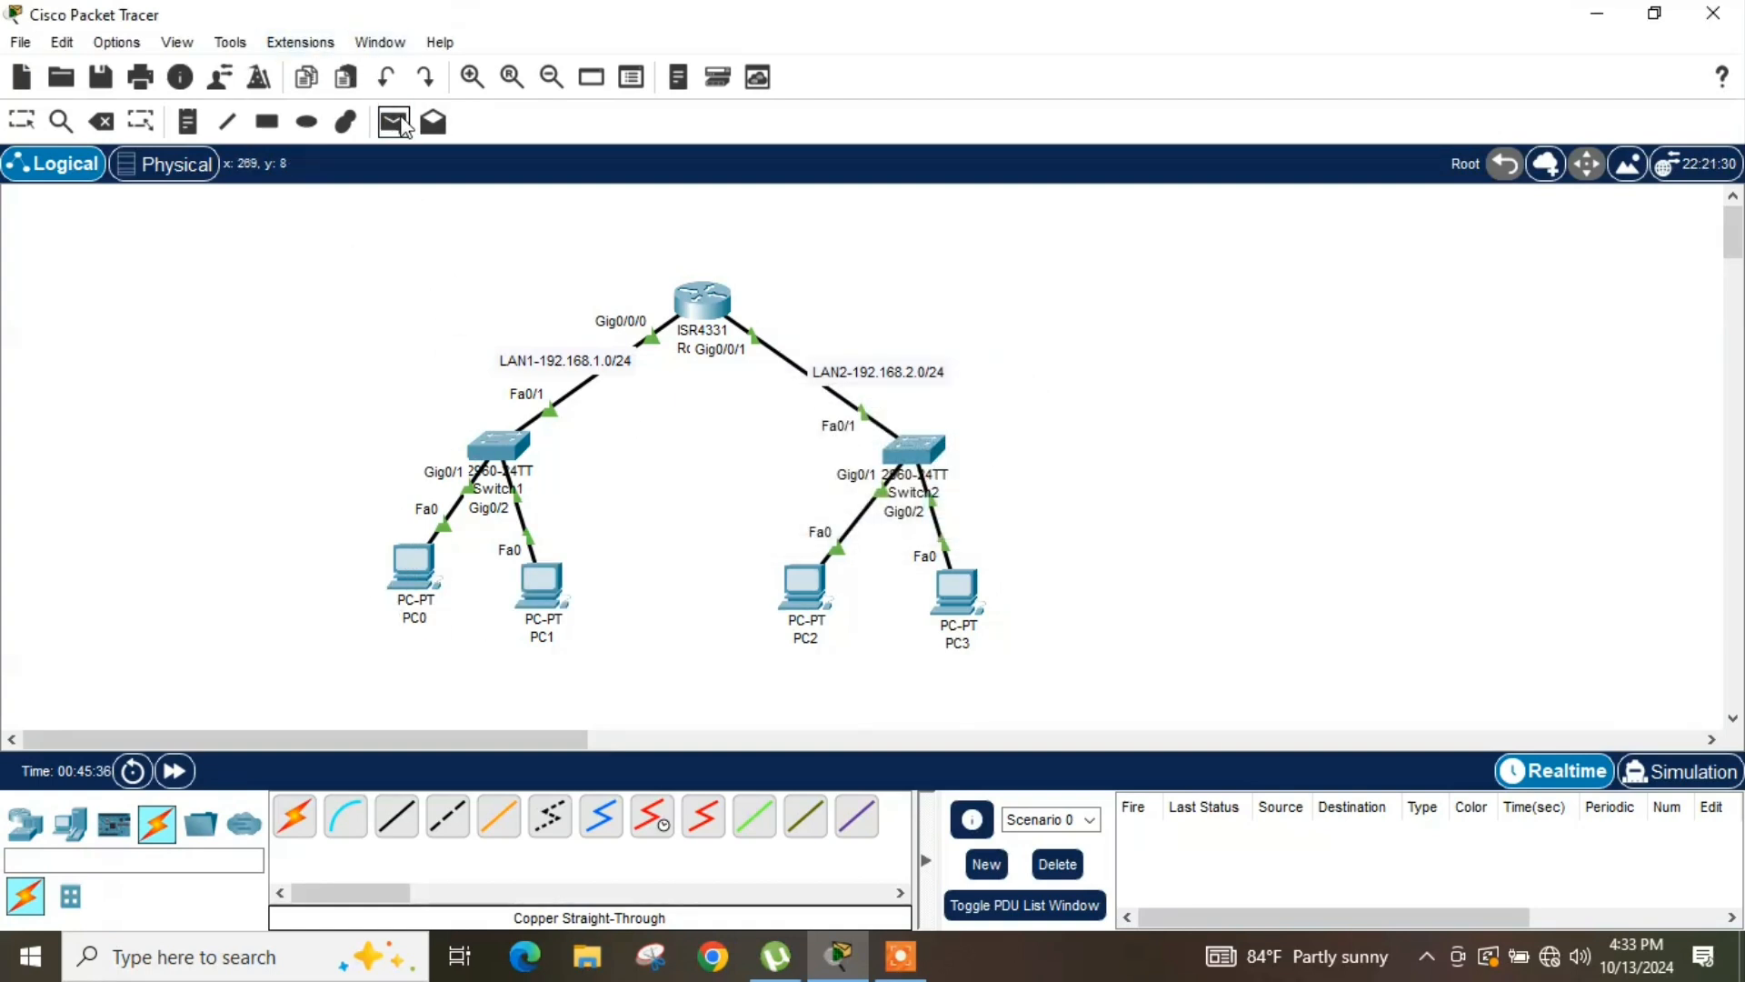
left_click(22, 121)
- Assign PC0 the static IPv4 address 192.168.1.10 with subnet mask 255.255.255.0 in its IP Configuration
left_click(417, 558)
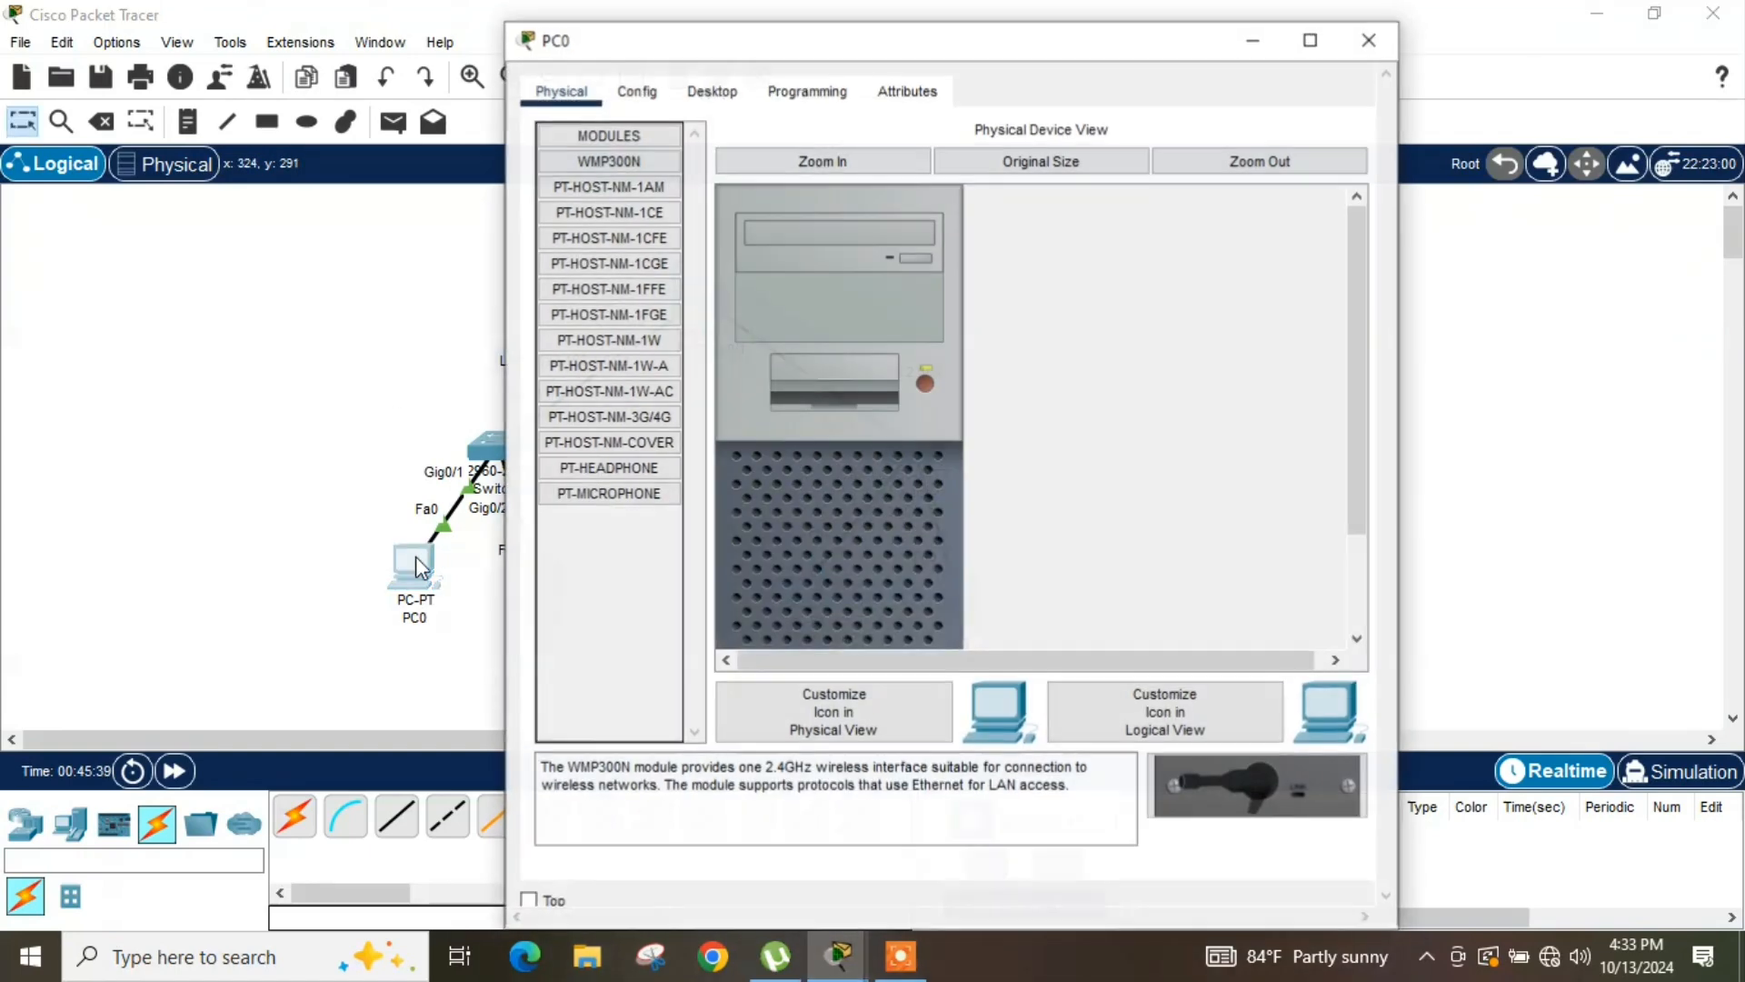
left_click(636, 91)
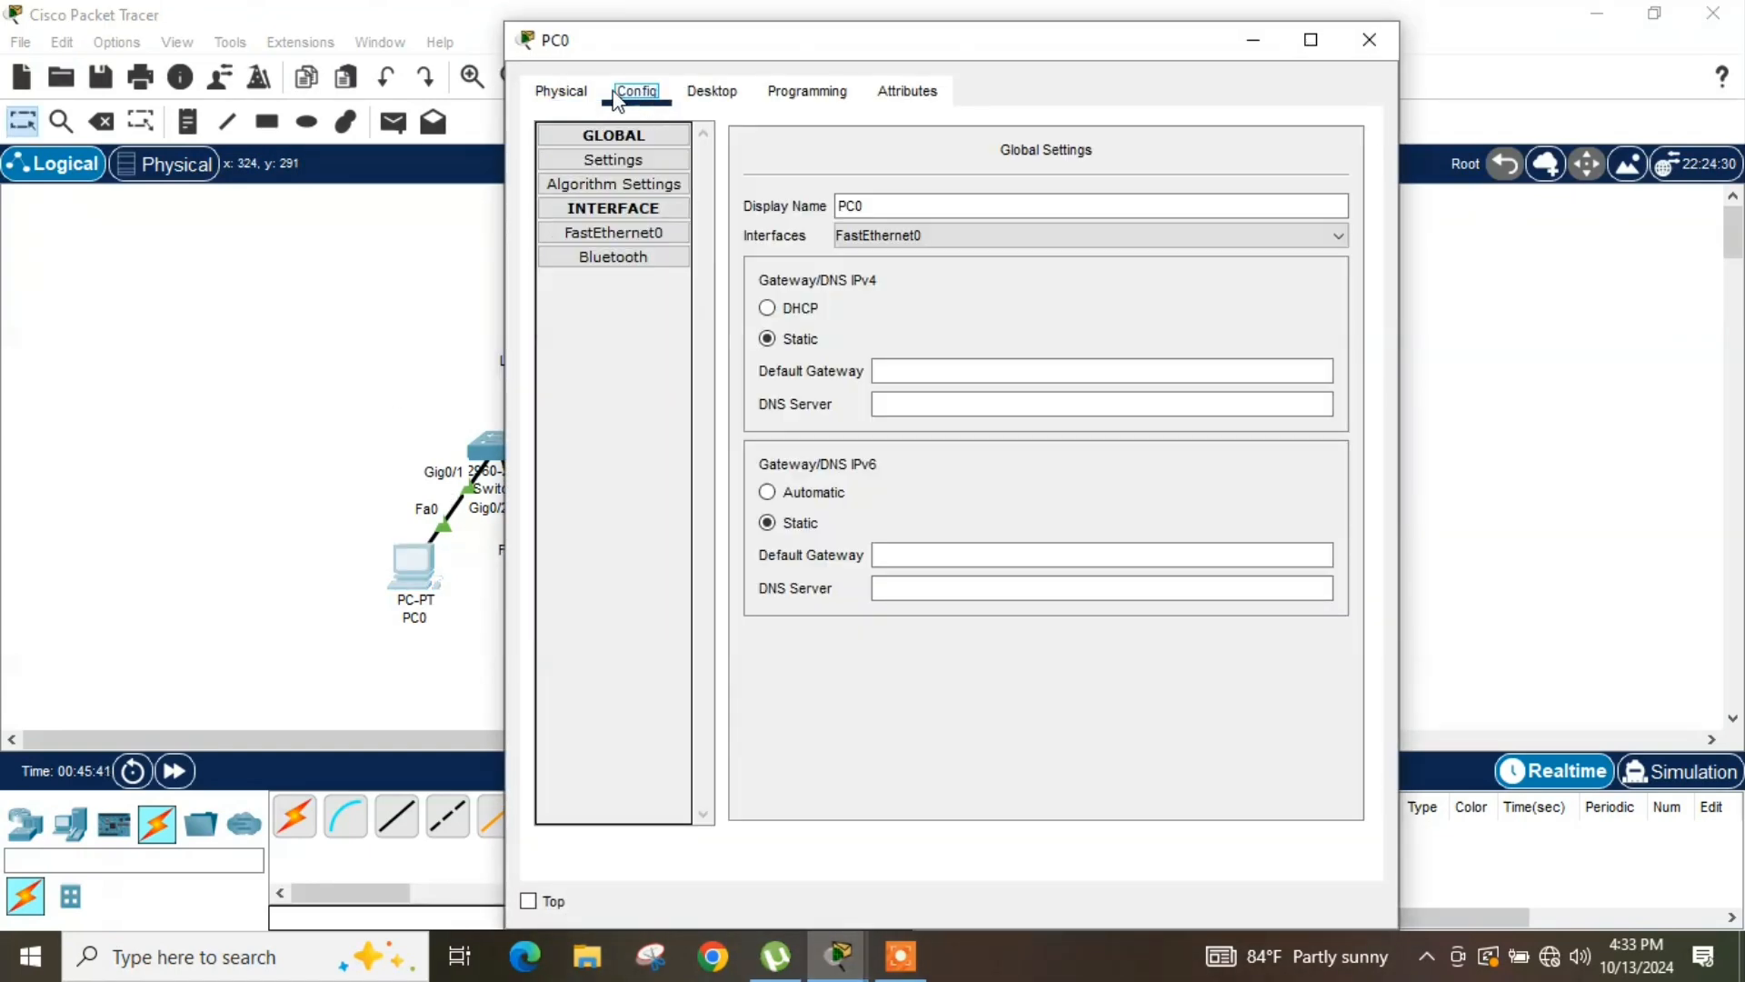
left_click(561, 90)
left_click(689, 90)
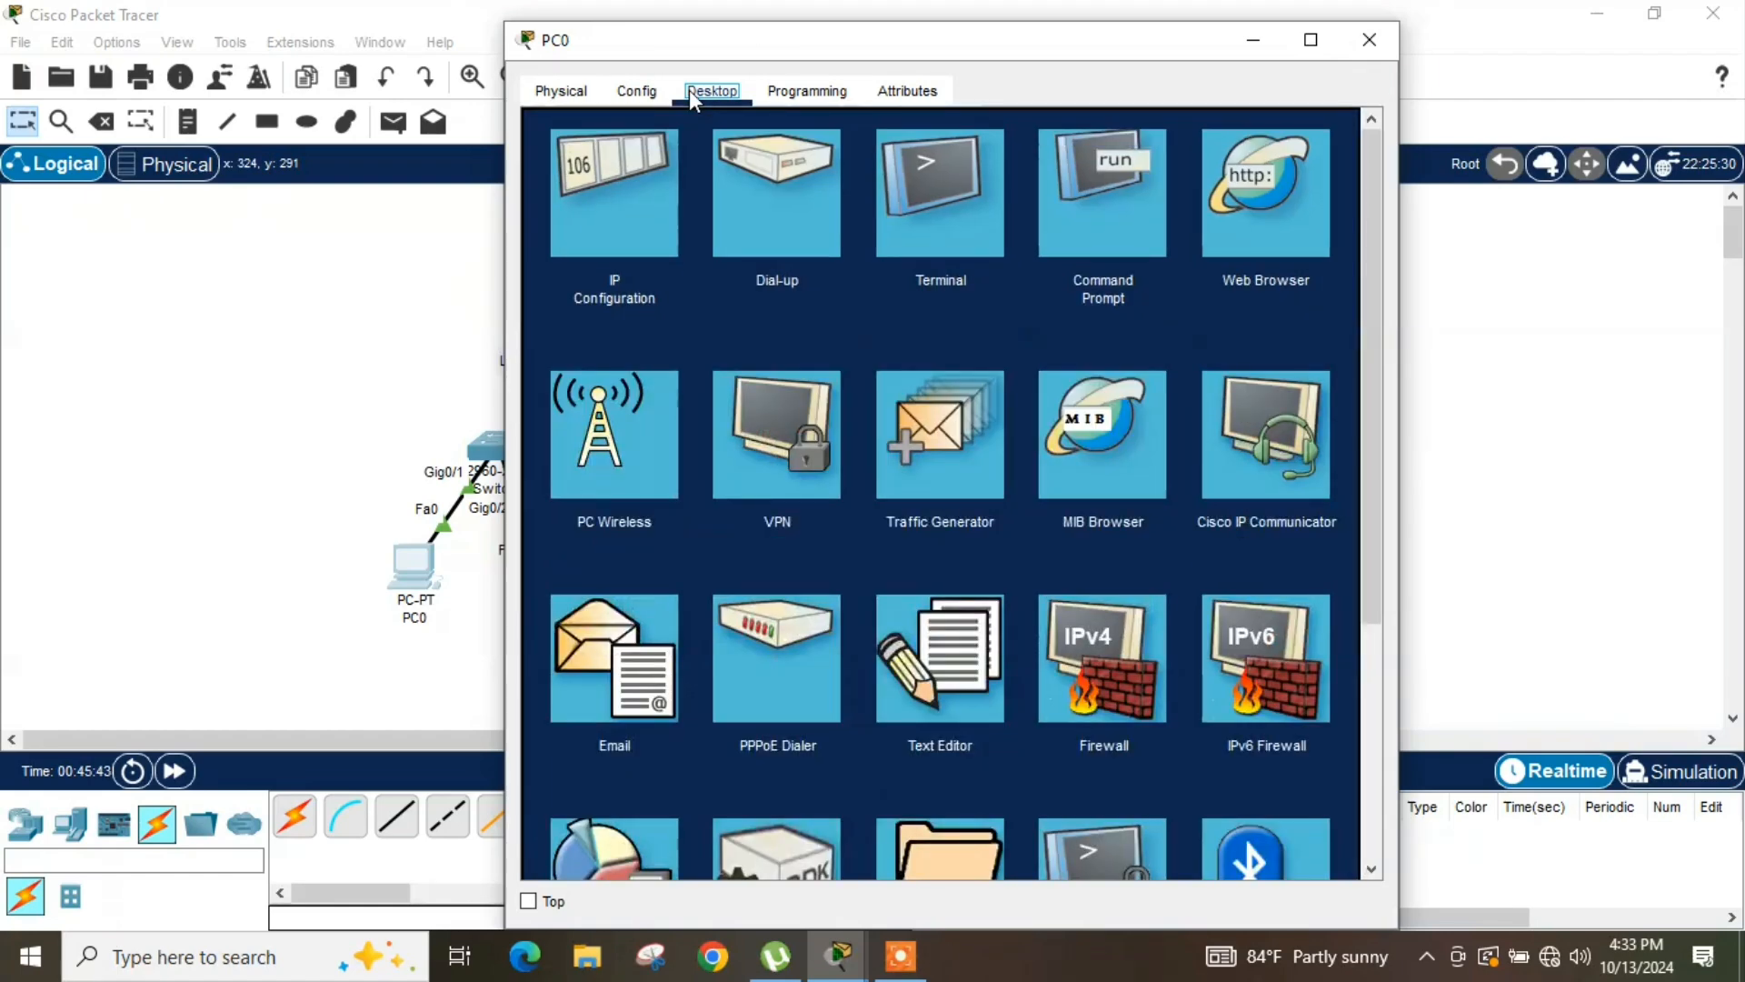
left_click(627, 247)
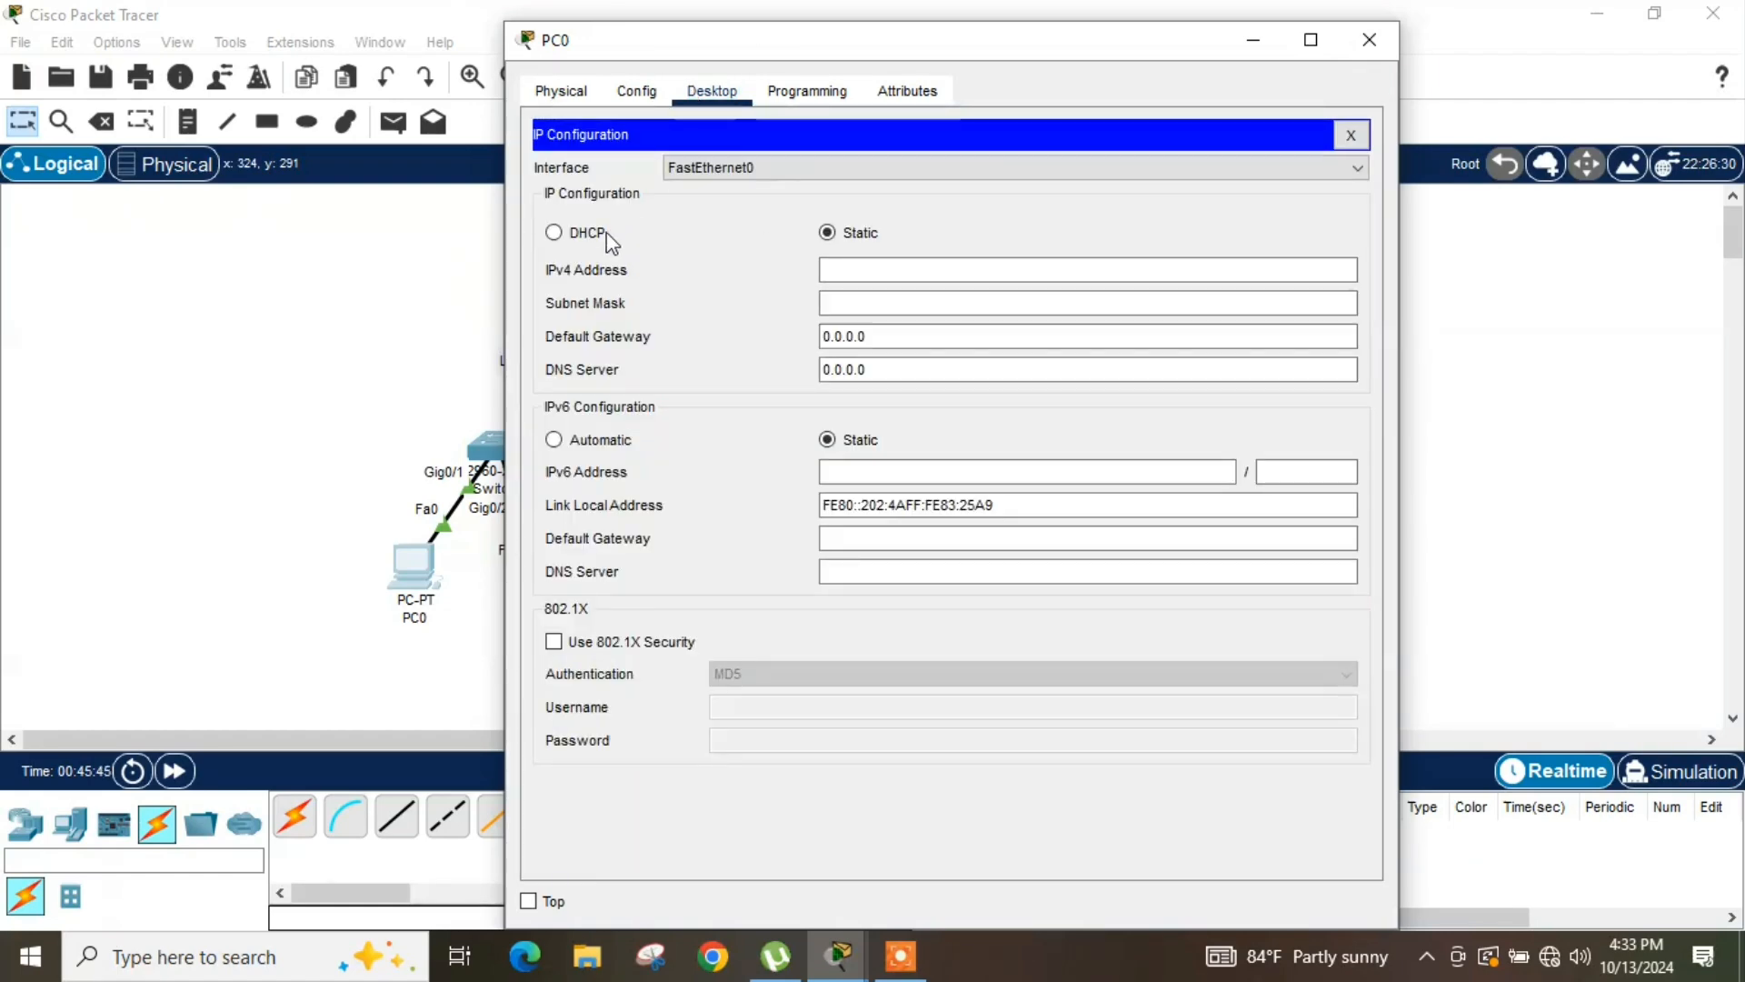
left_click(840, 268)
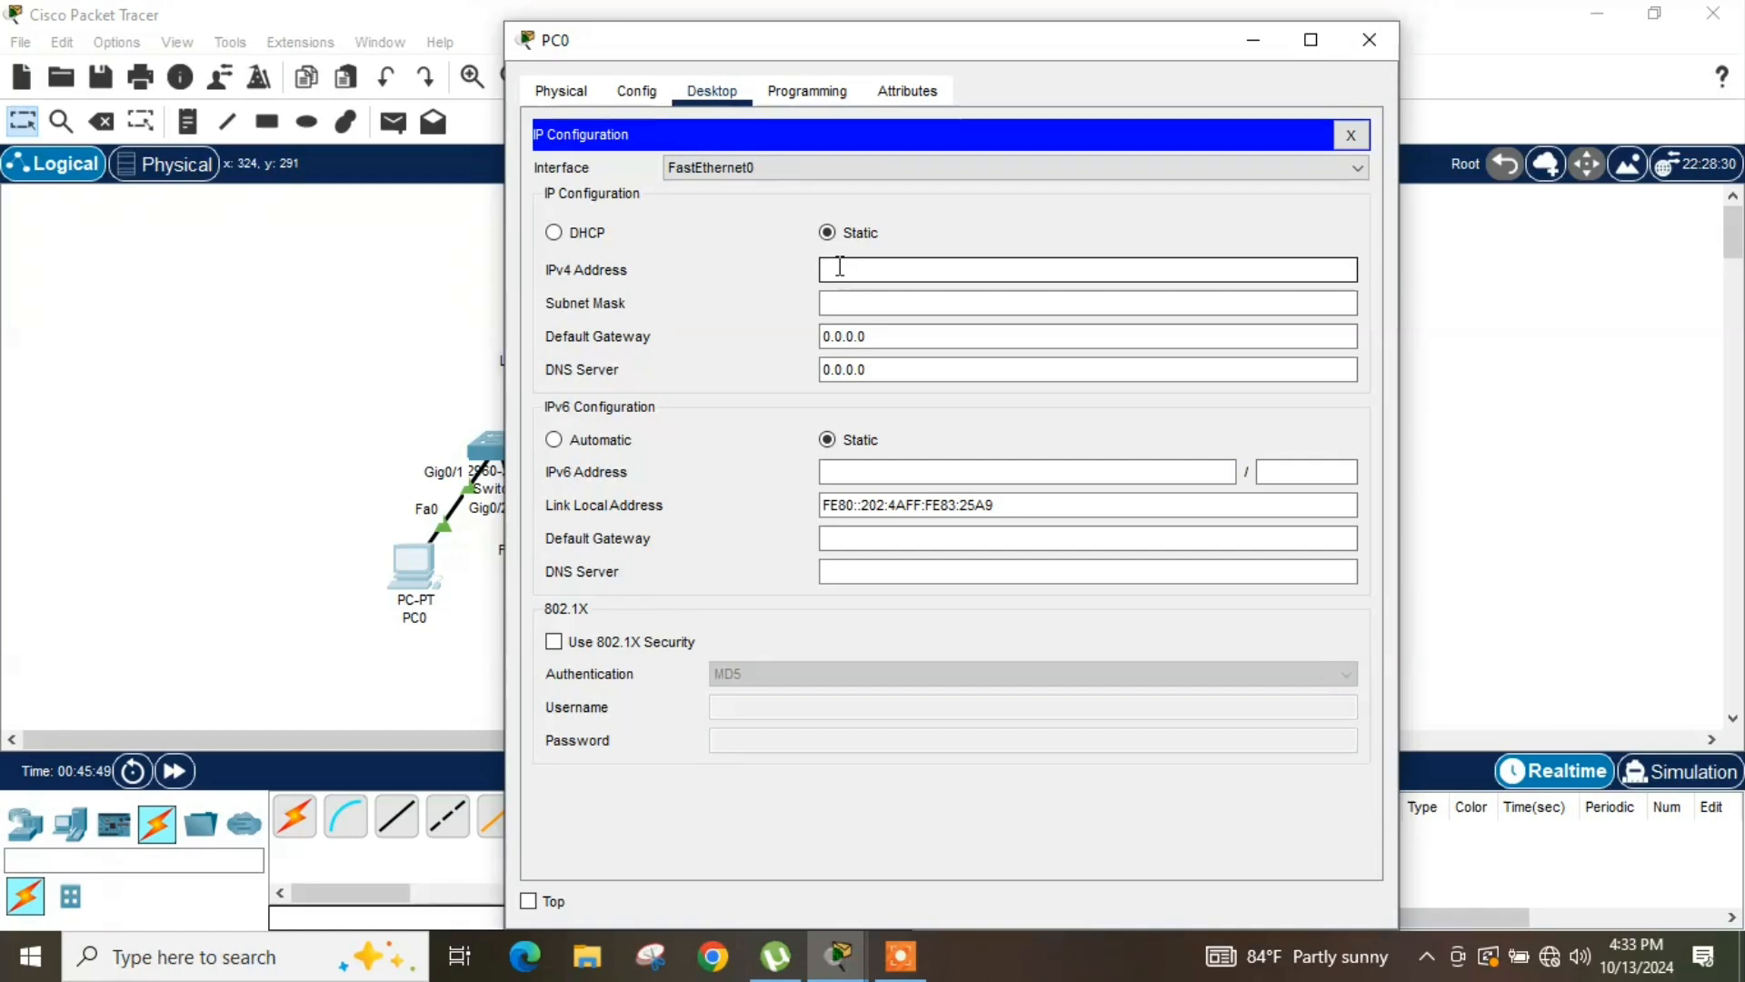
type("192.1")
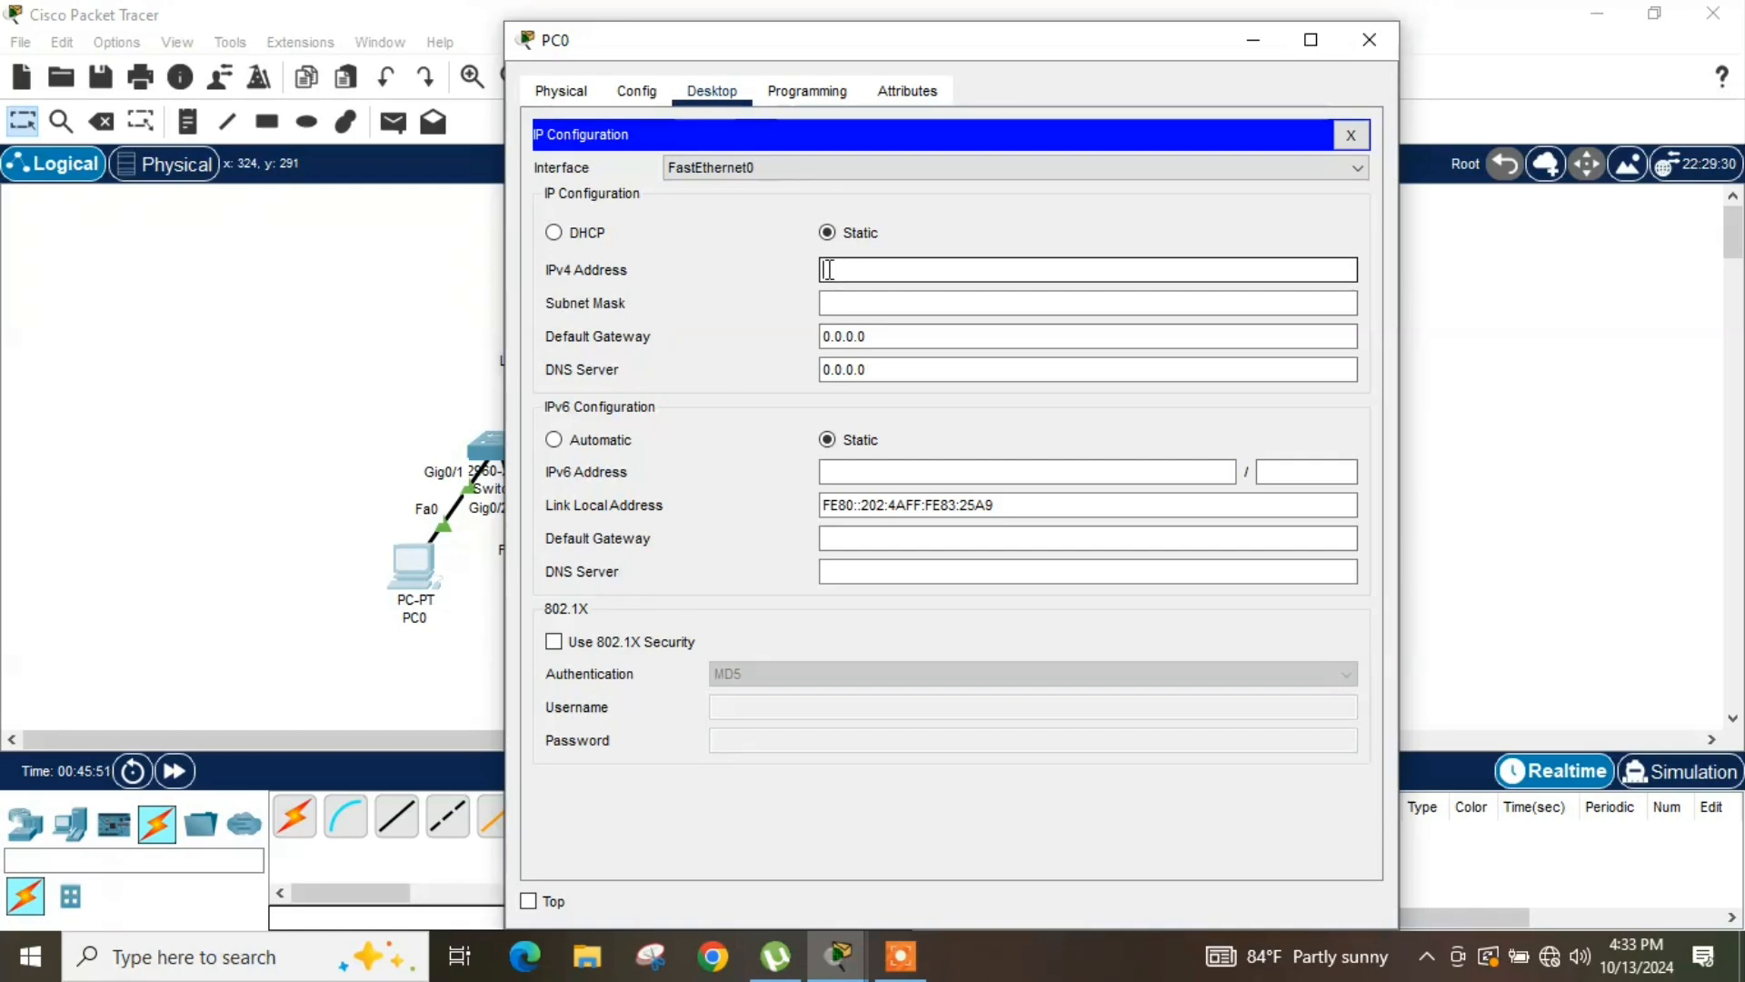
type("68.1.")
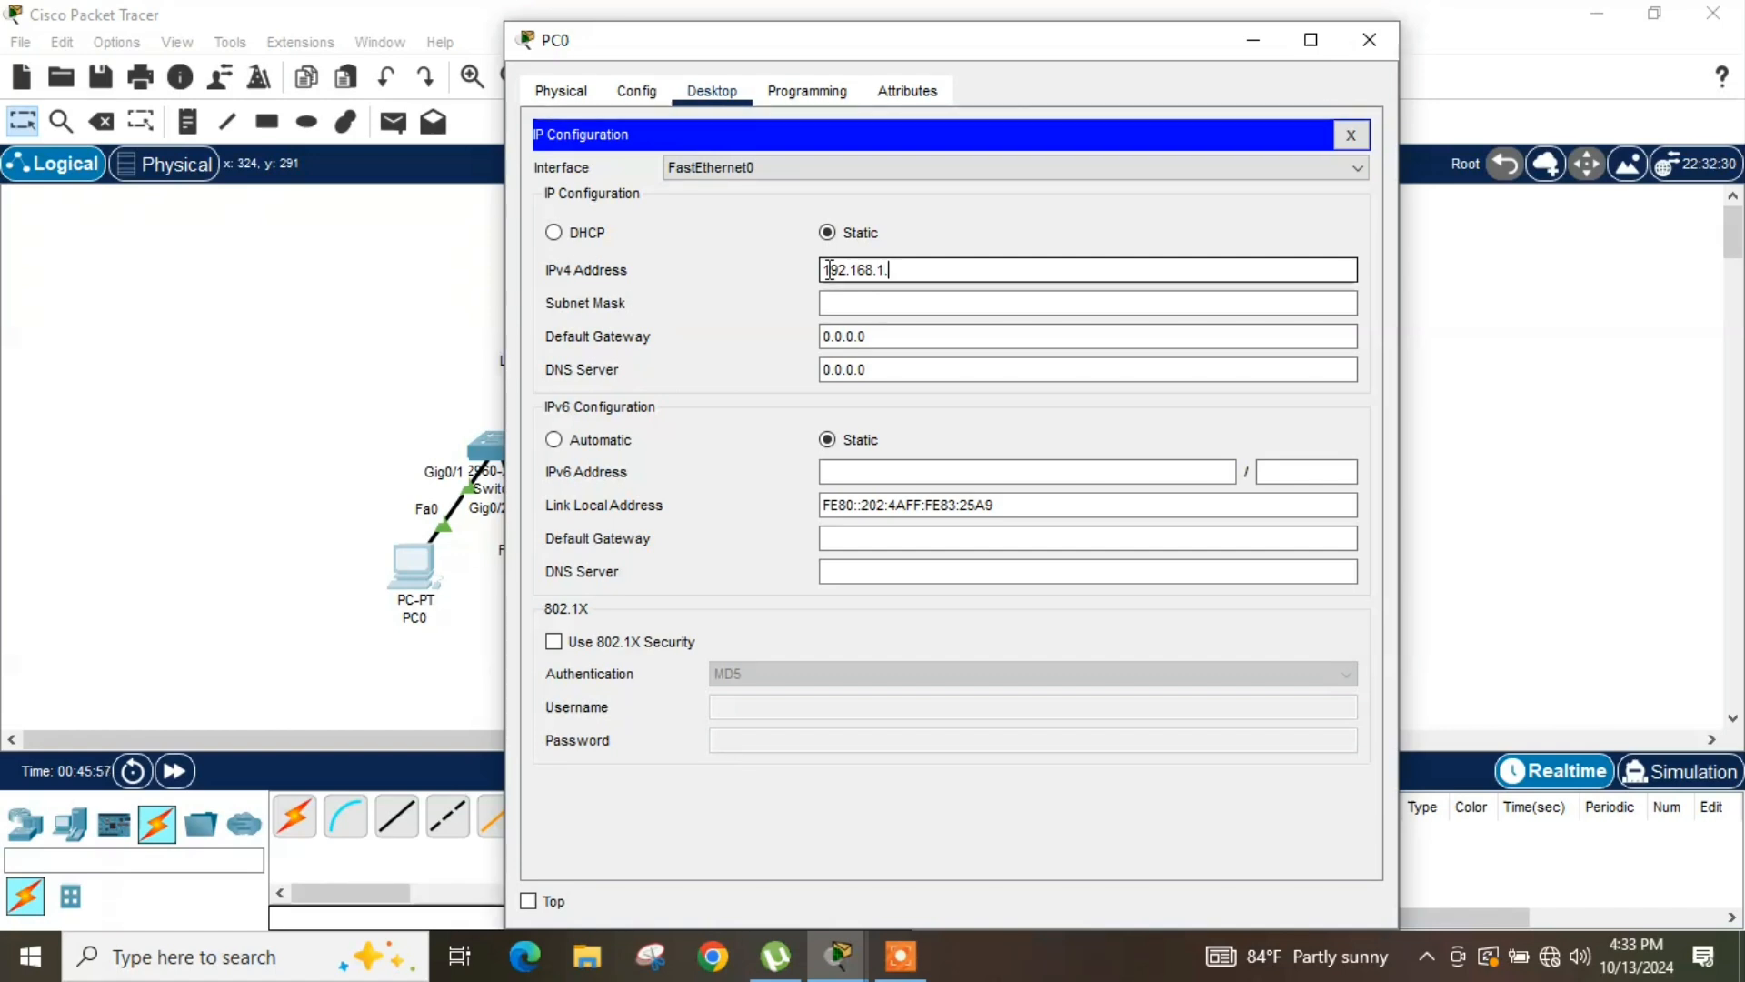
type("10")
left_click(841, 311)
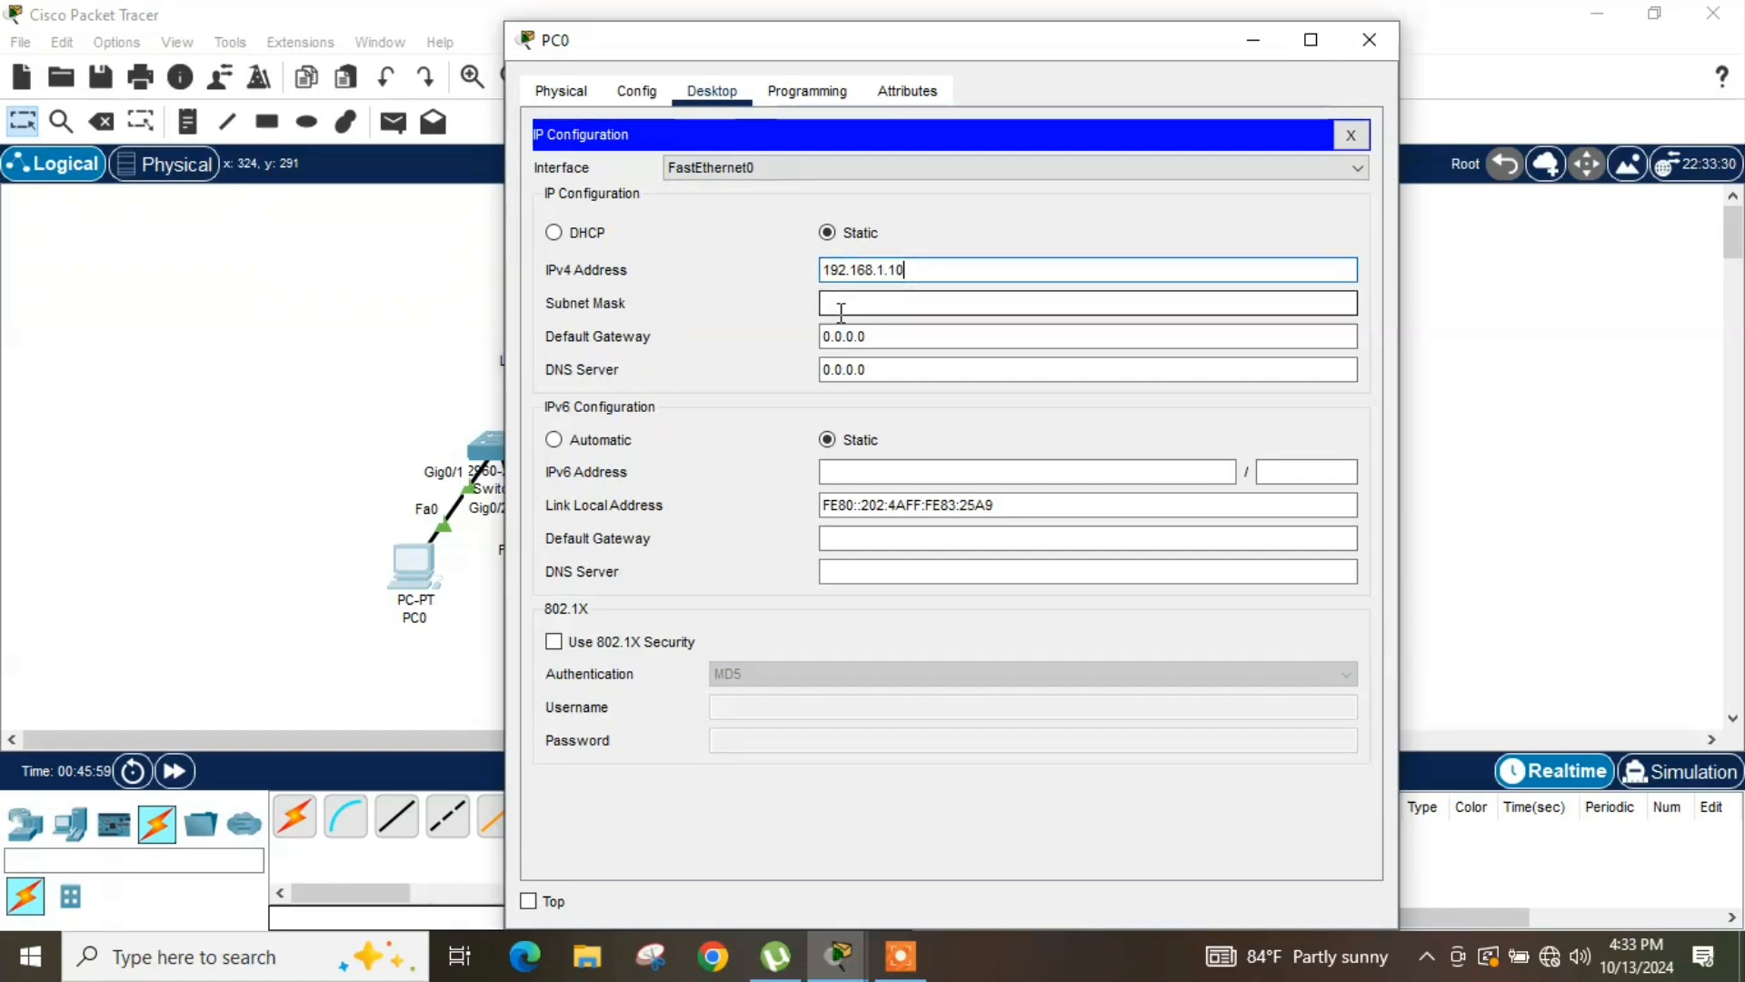
- Set PC0's IPv4 default gateway to 192.168.1.1 and close its configuration window
left_click(891, 338)
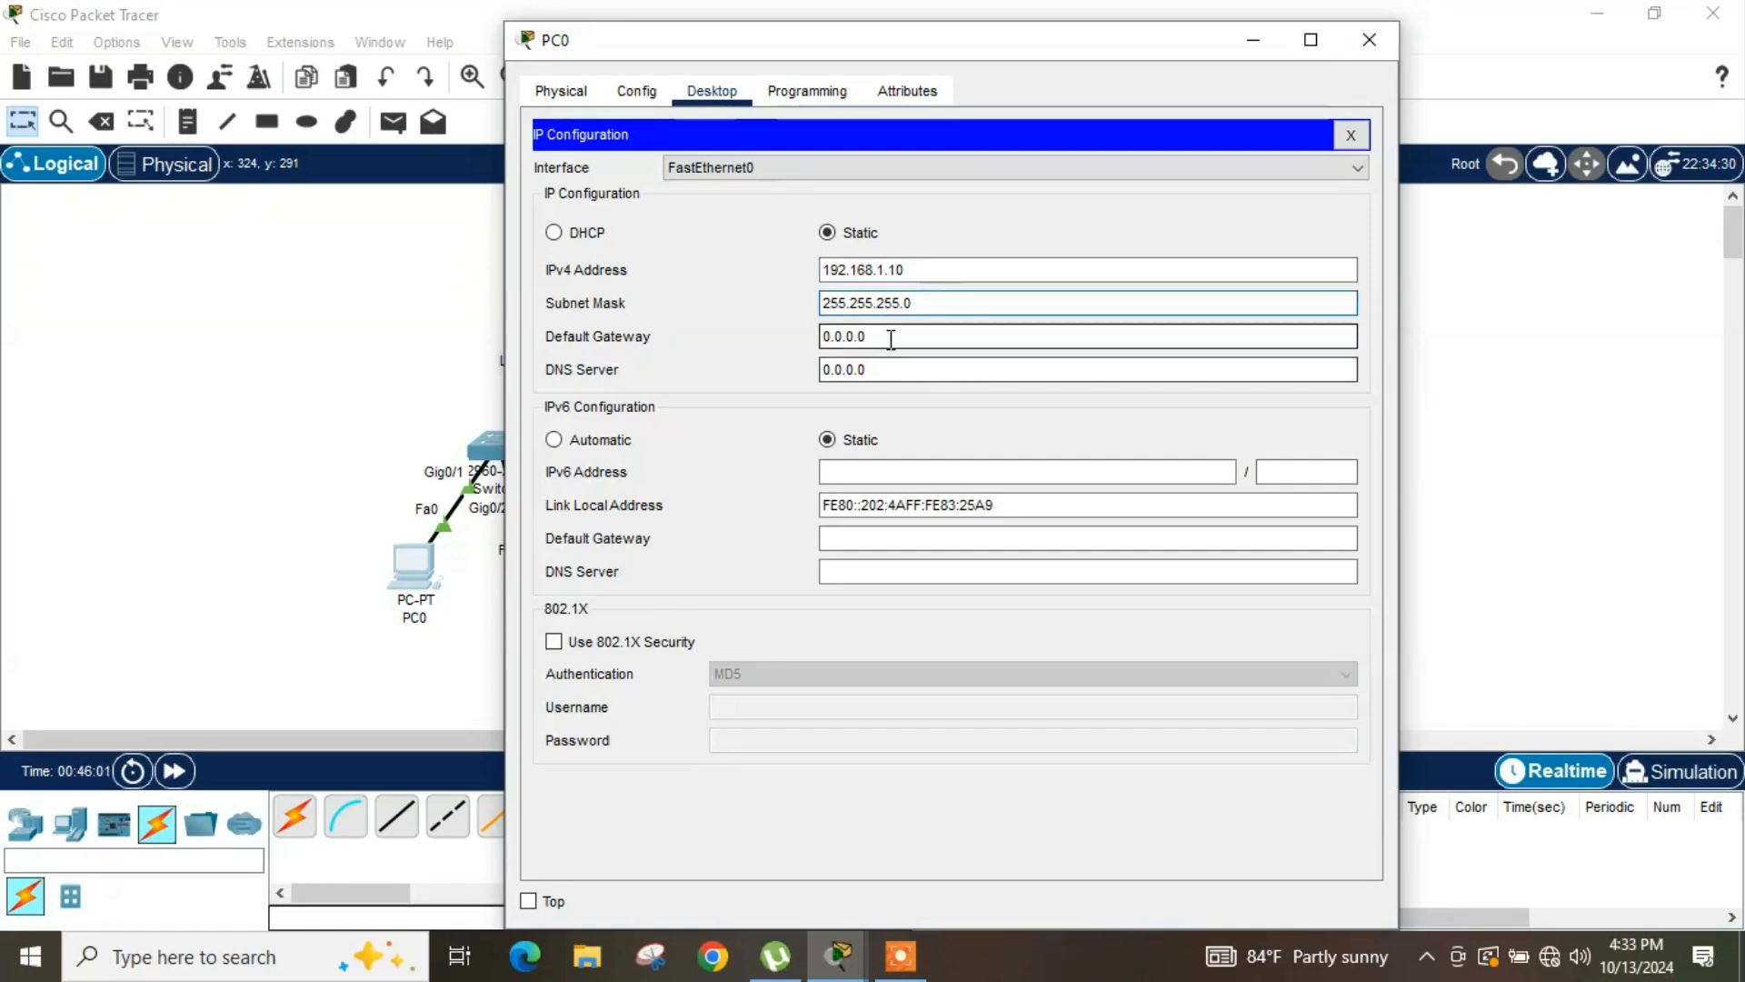
key("BackSpace")
key("BackSpace")
key("BackSpace")
key("BackSpace")
key("BackSpace")
key("BackSpace")
key("BackSpace")
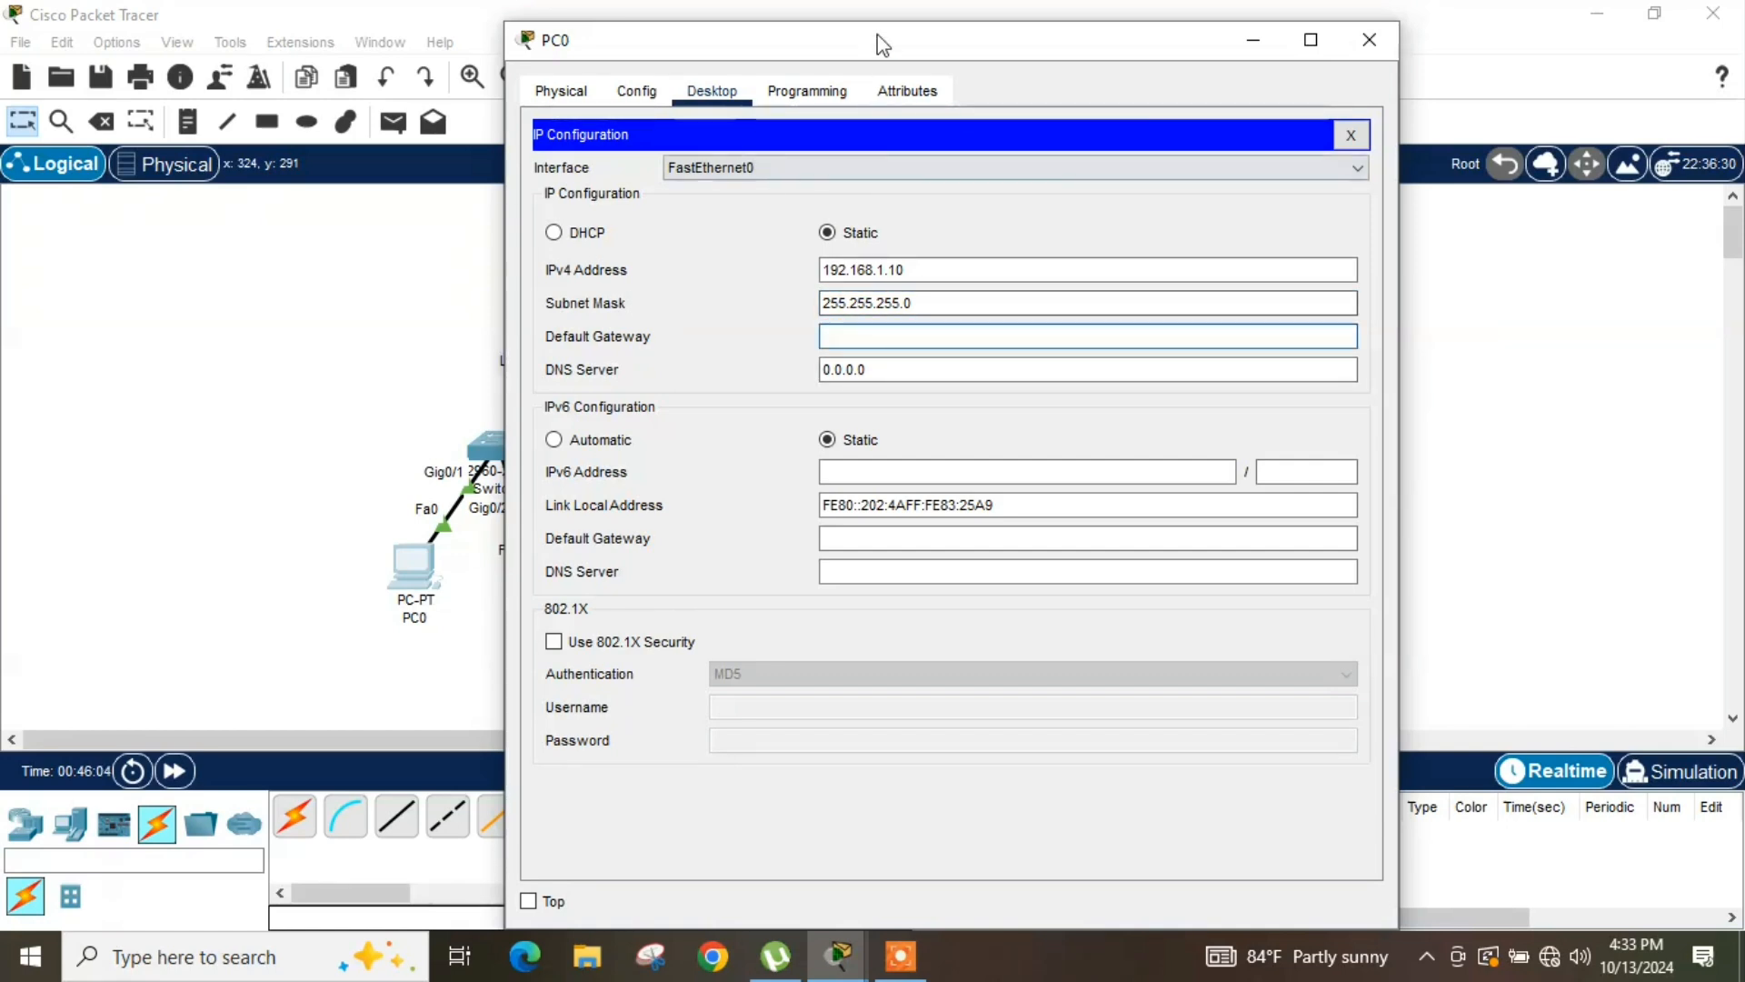
left_click_drag(900, 38, 1274, 140)
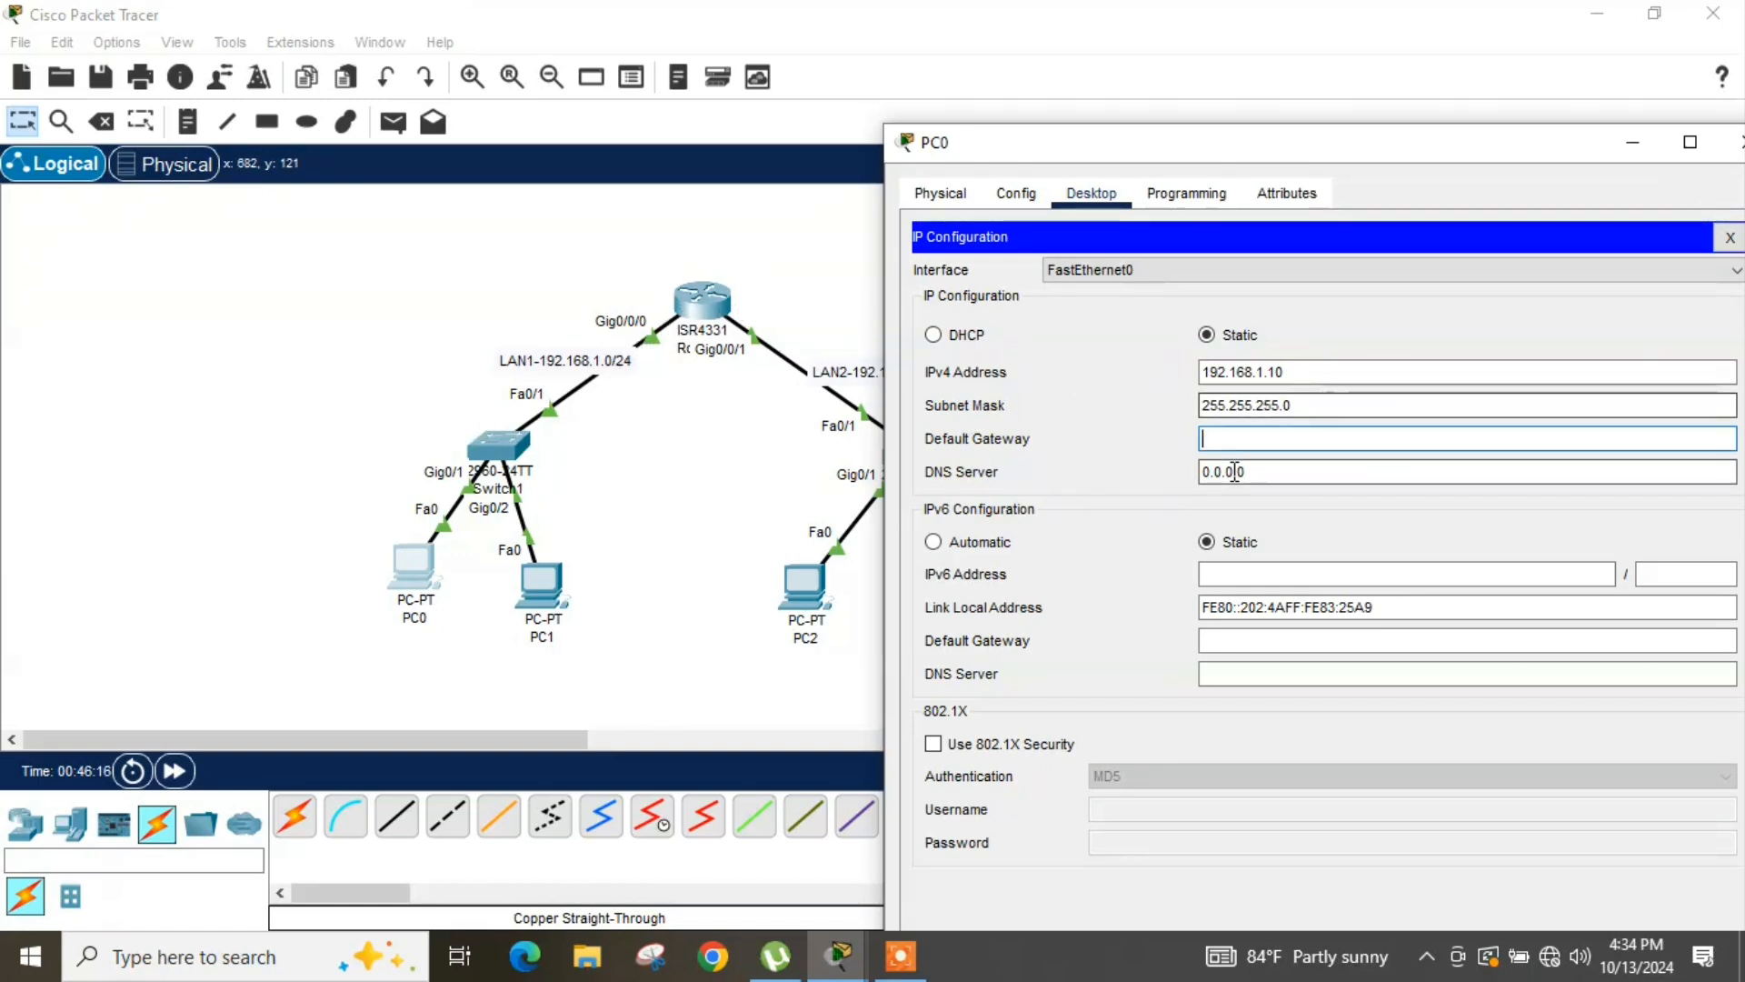
left_click(1230, 440)
type("1")
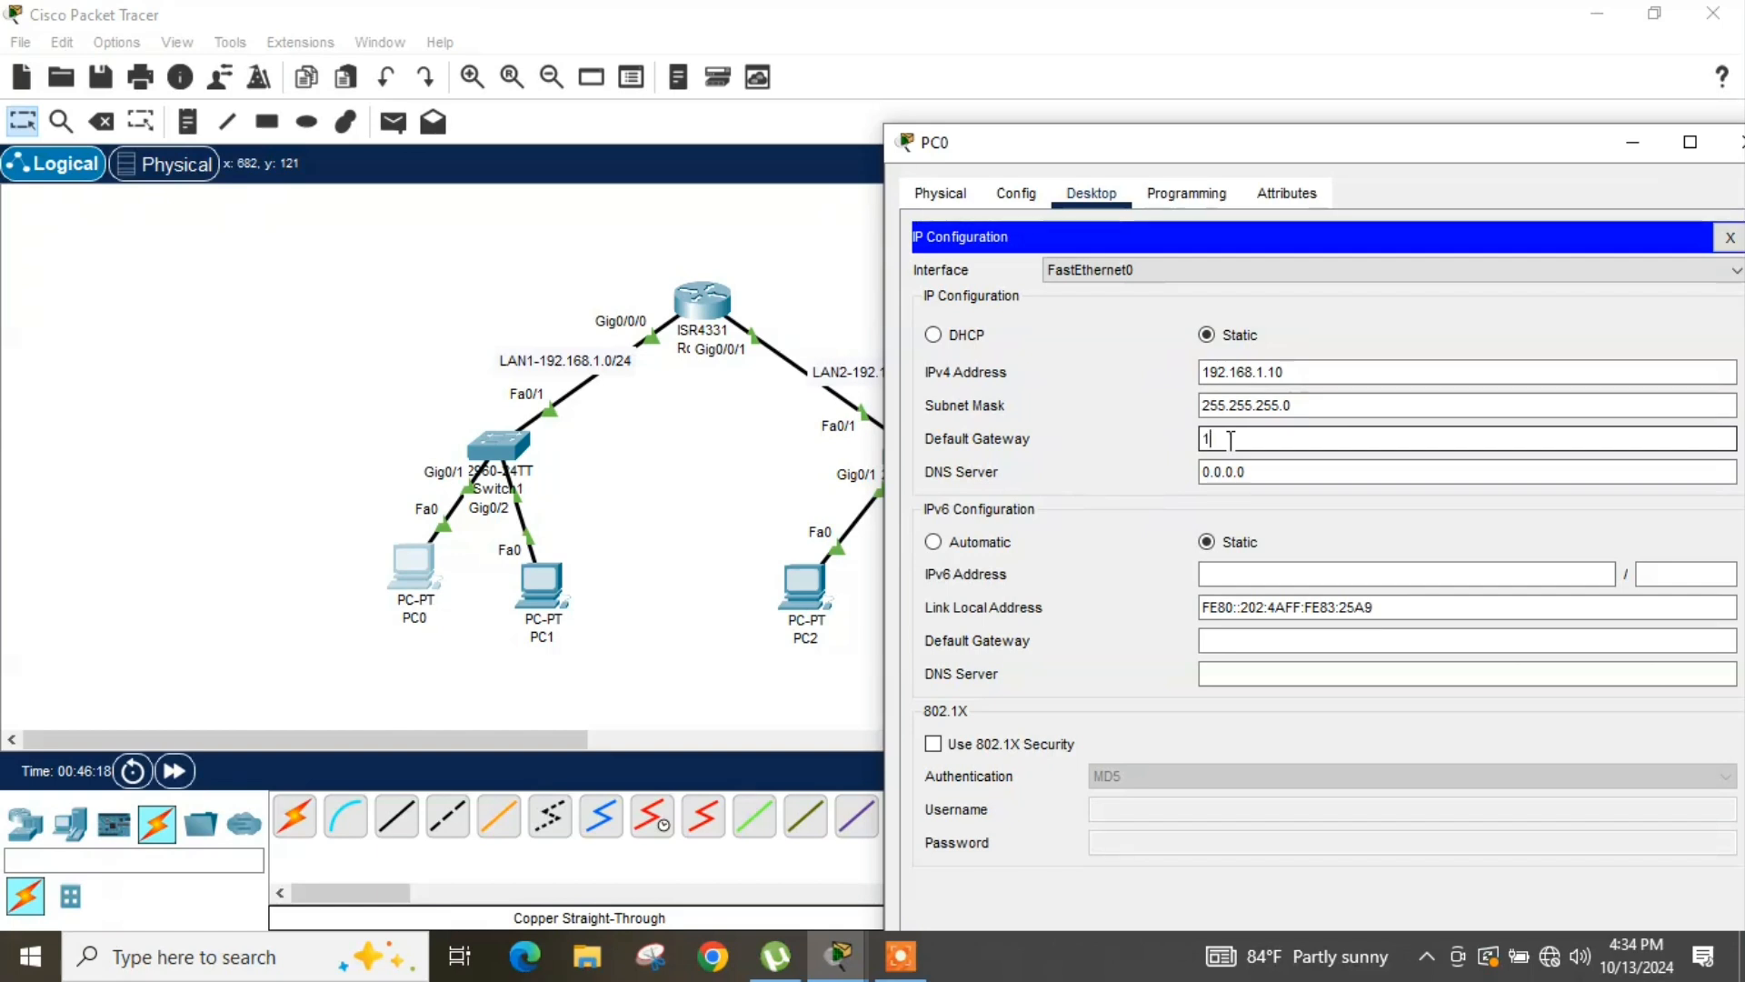
type("92.168.")
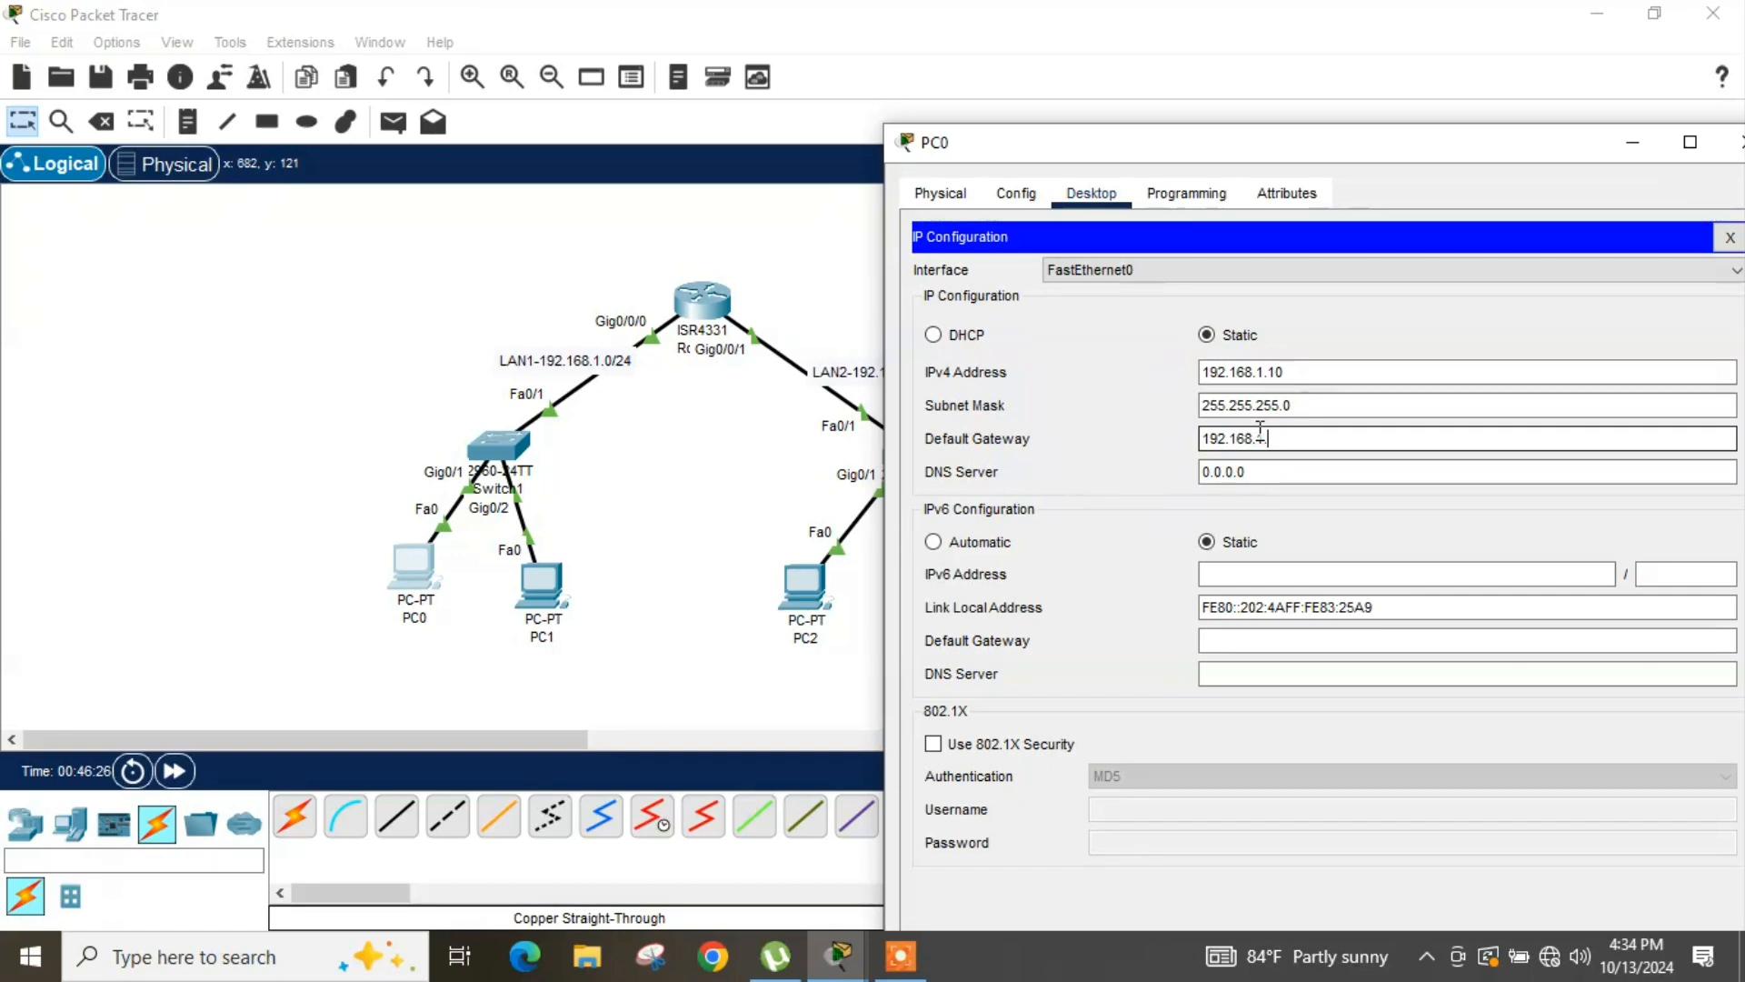
type("1.1")
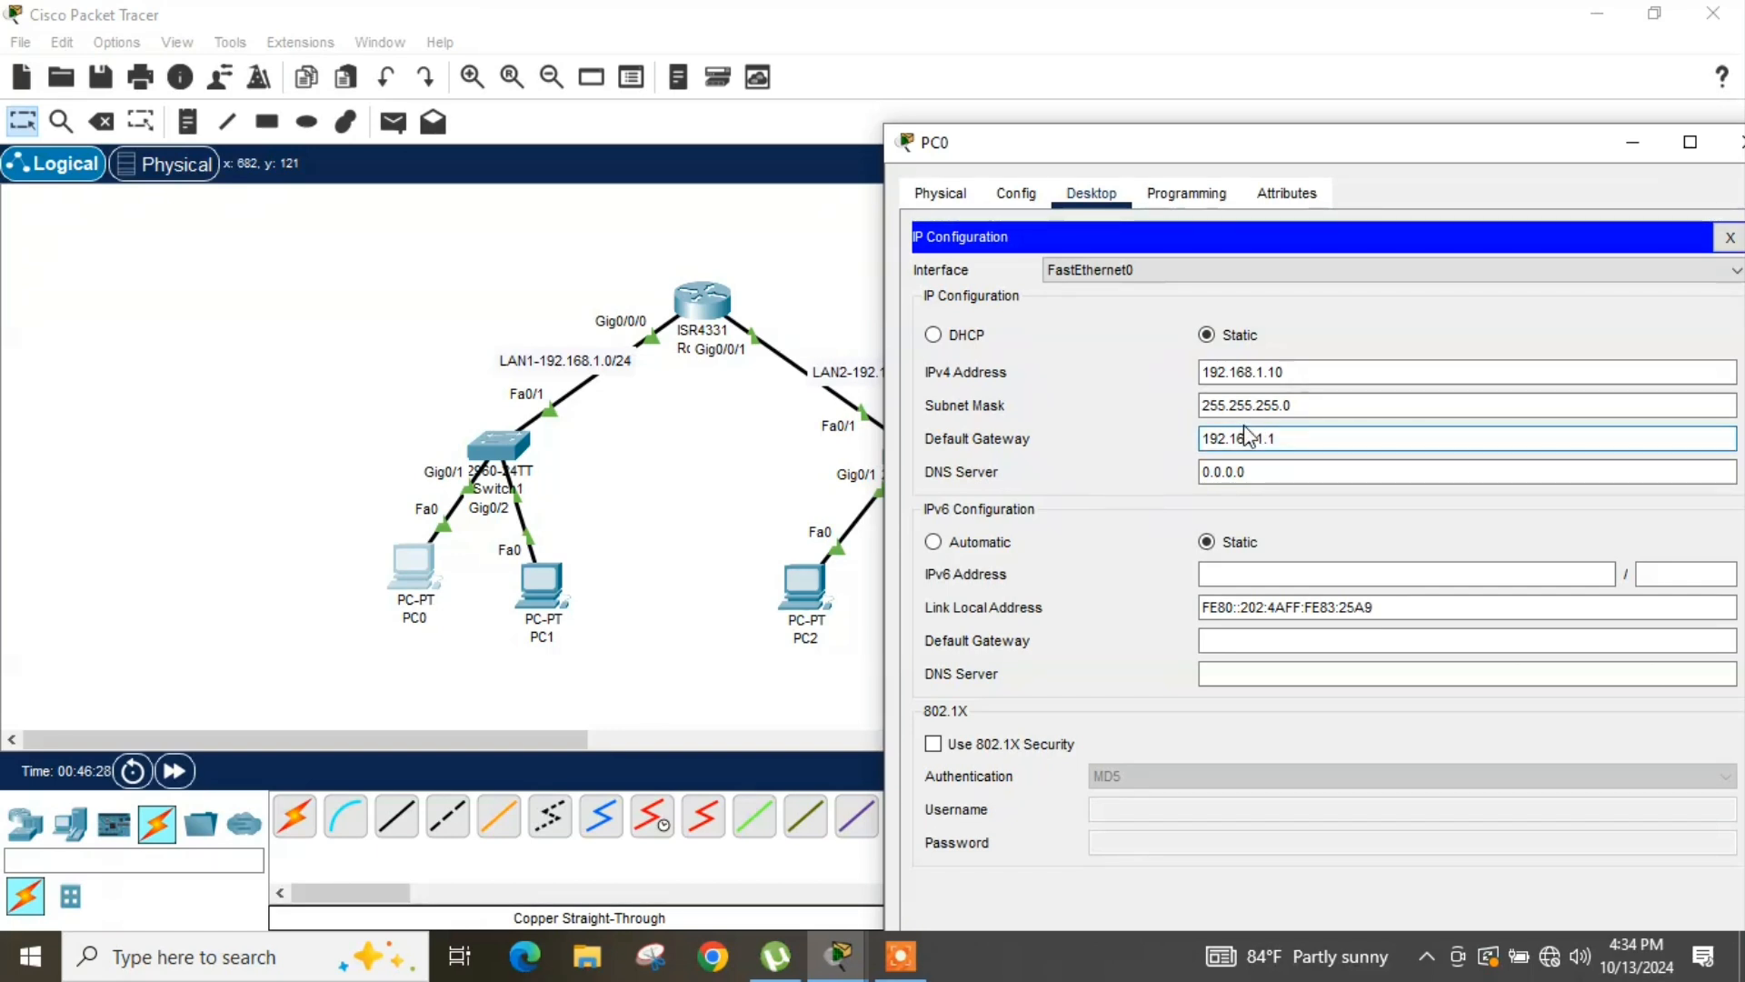
left_click_drag(1463, 138, 1133, 52)
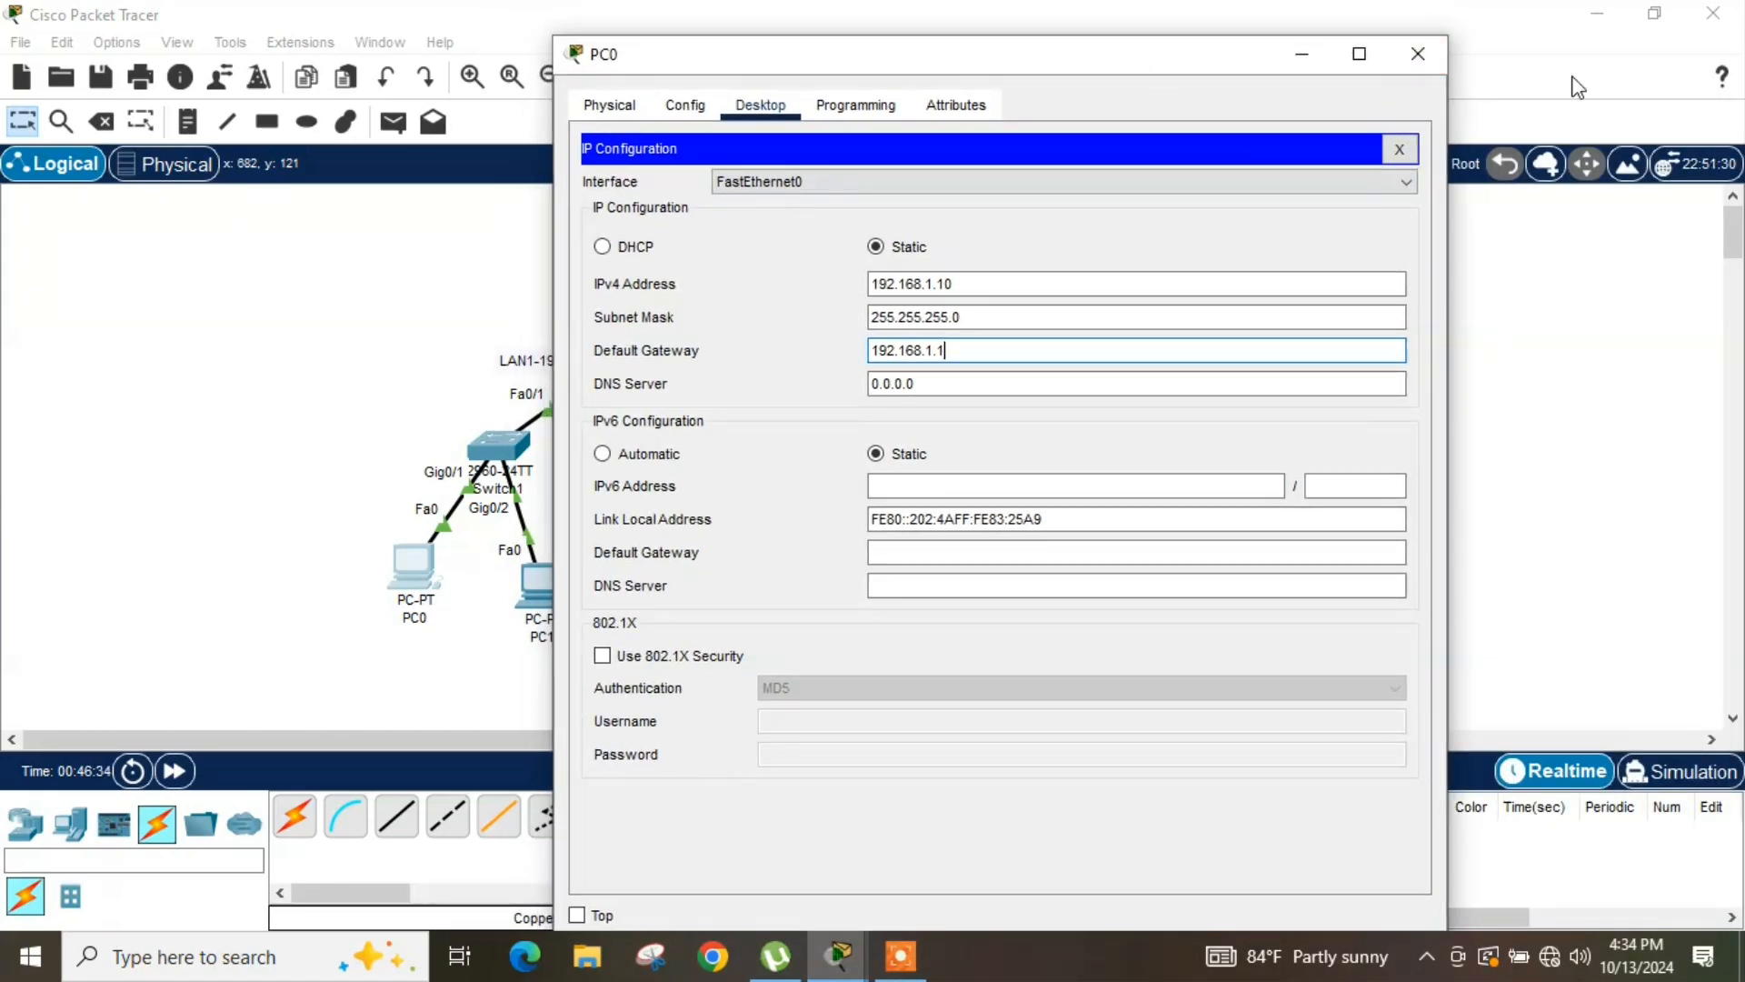
left_click(1421, 56)
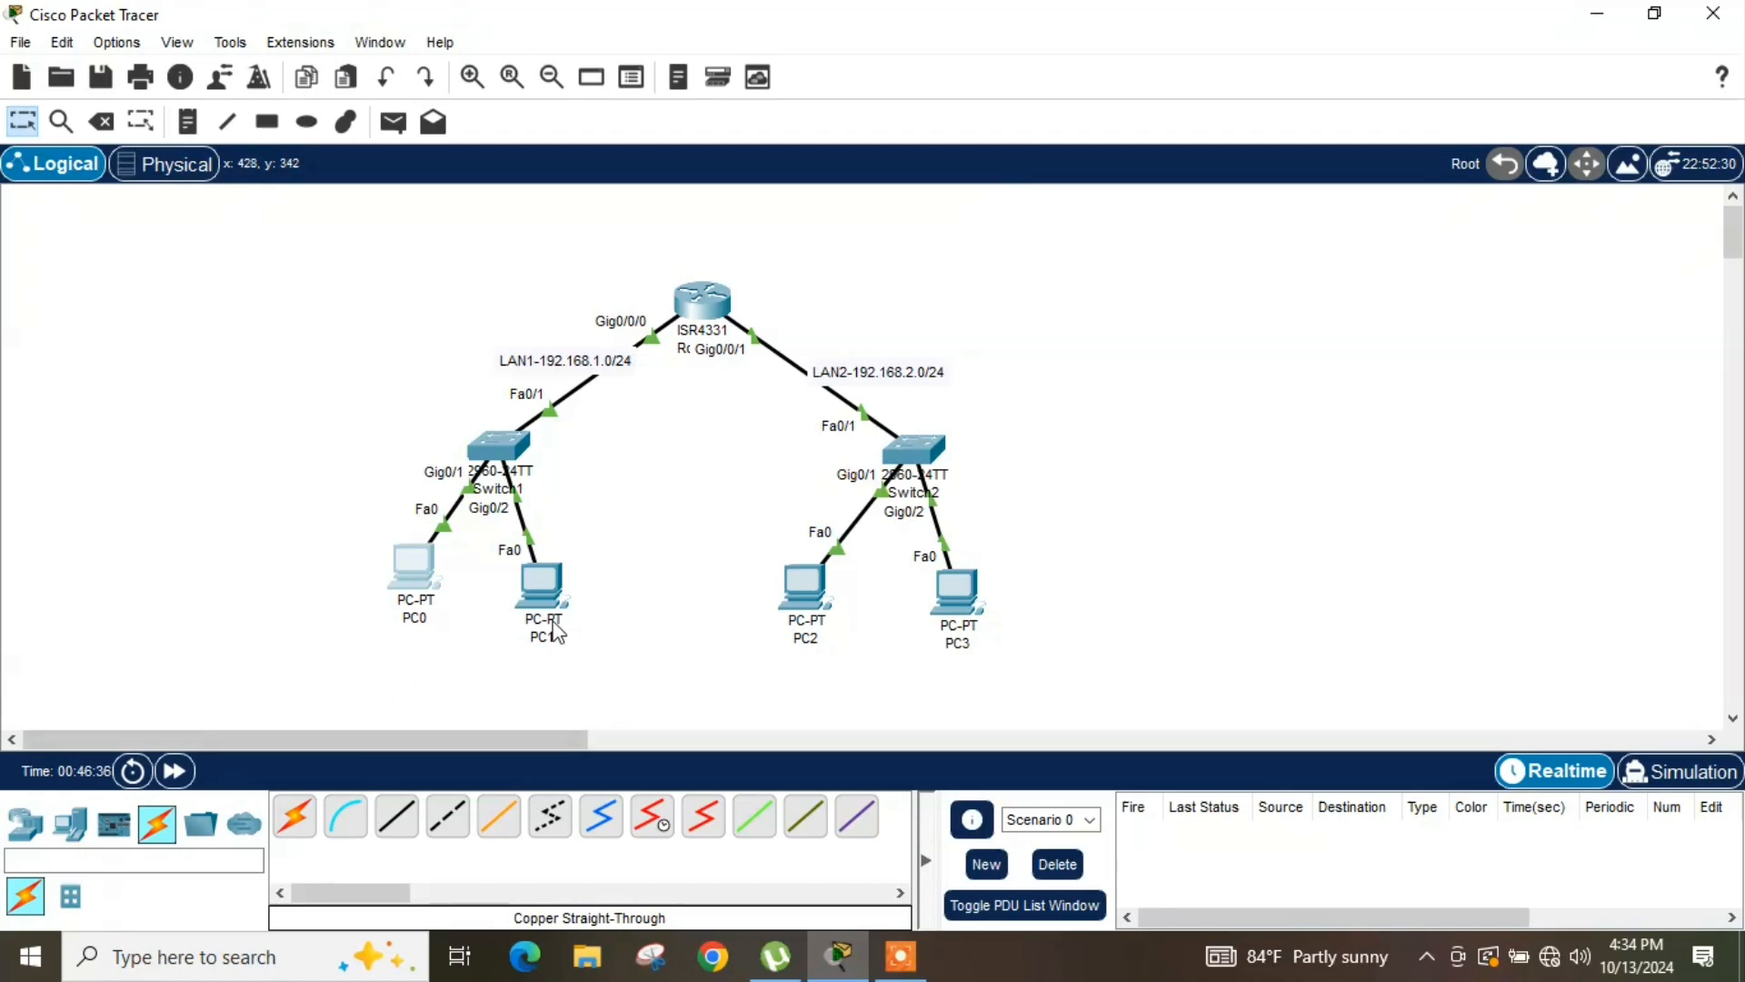
- Assign PC1 the static IPv4 address 192.168.1.11 with subnet mask 255.255.255.0 in its IP Configuration
left_click(533, 583)
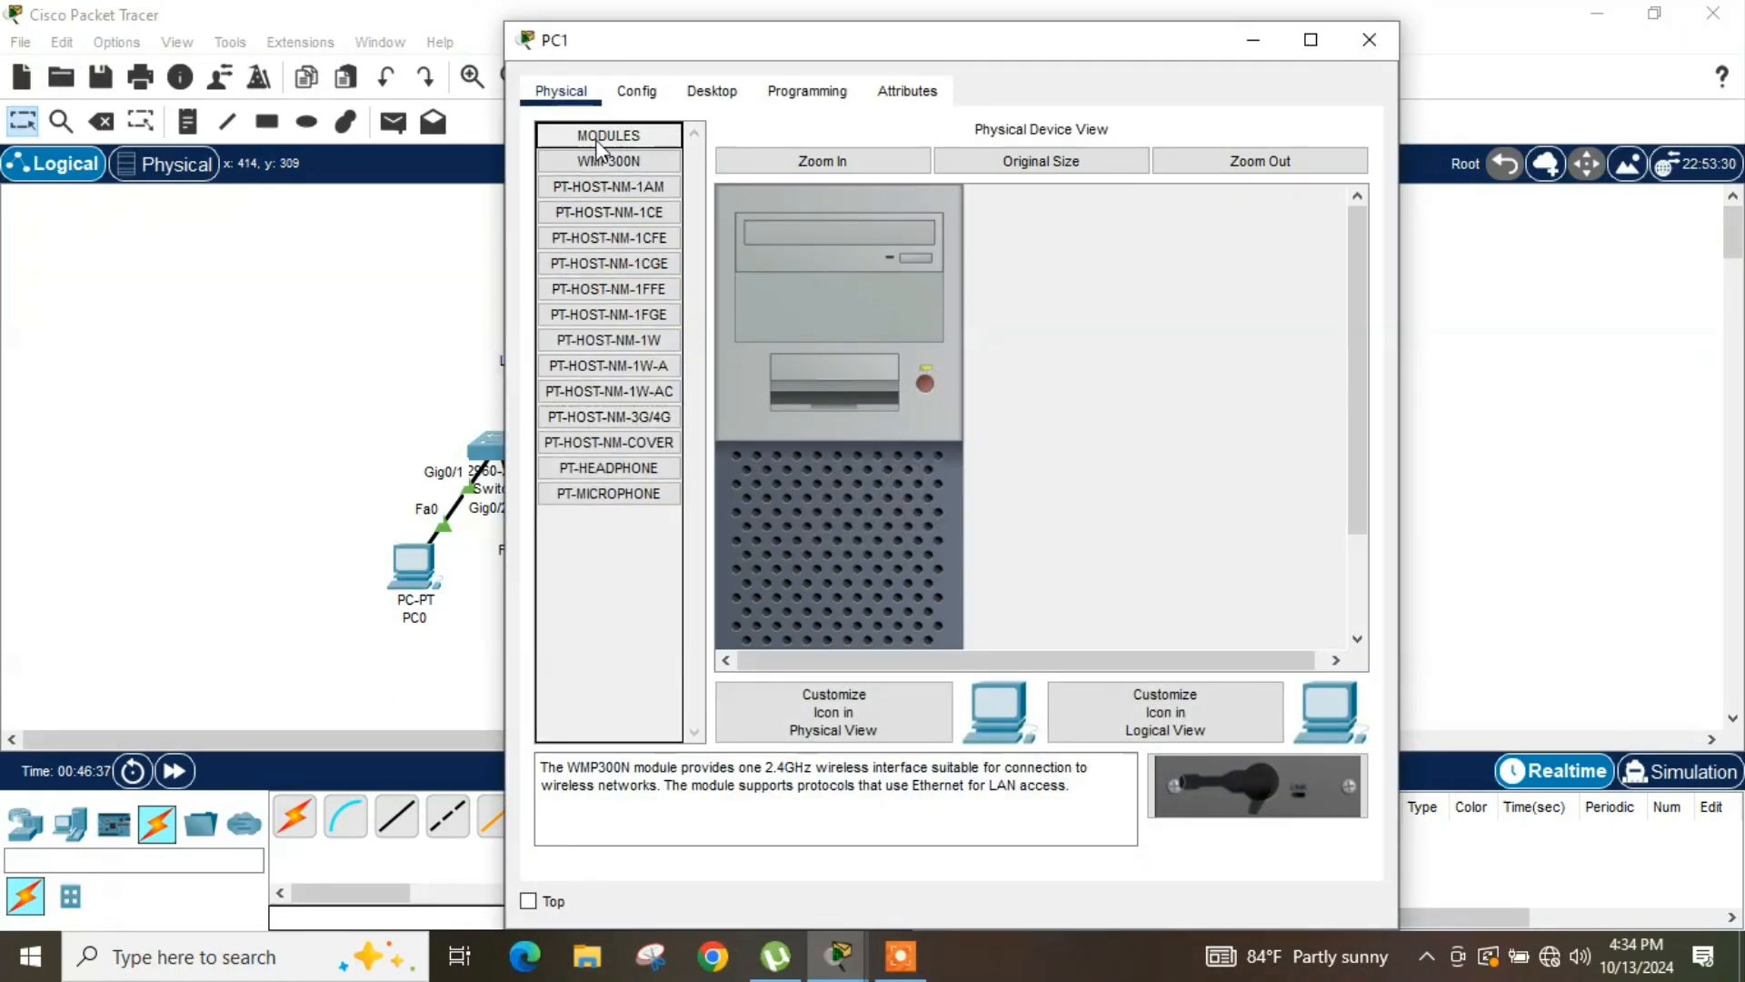
left_click(702, 91)
left_click(636, 226)
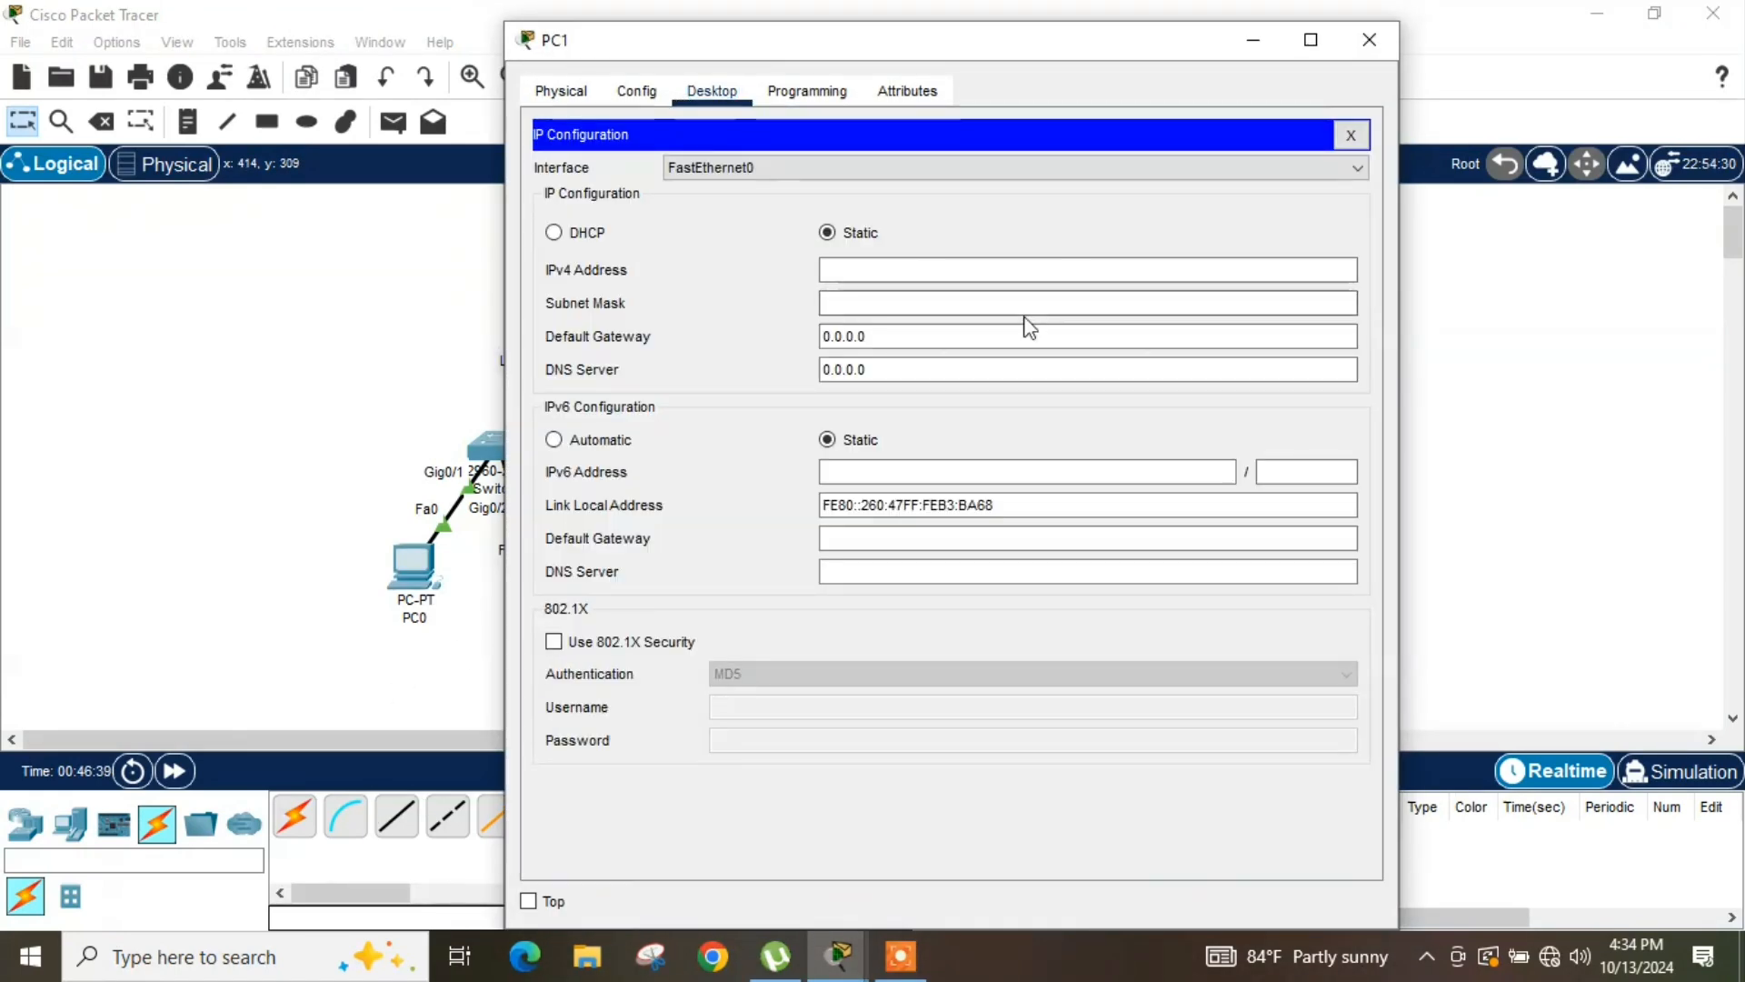
left_click(890, 267)
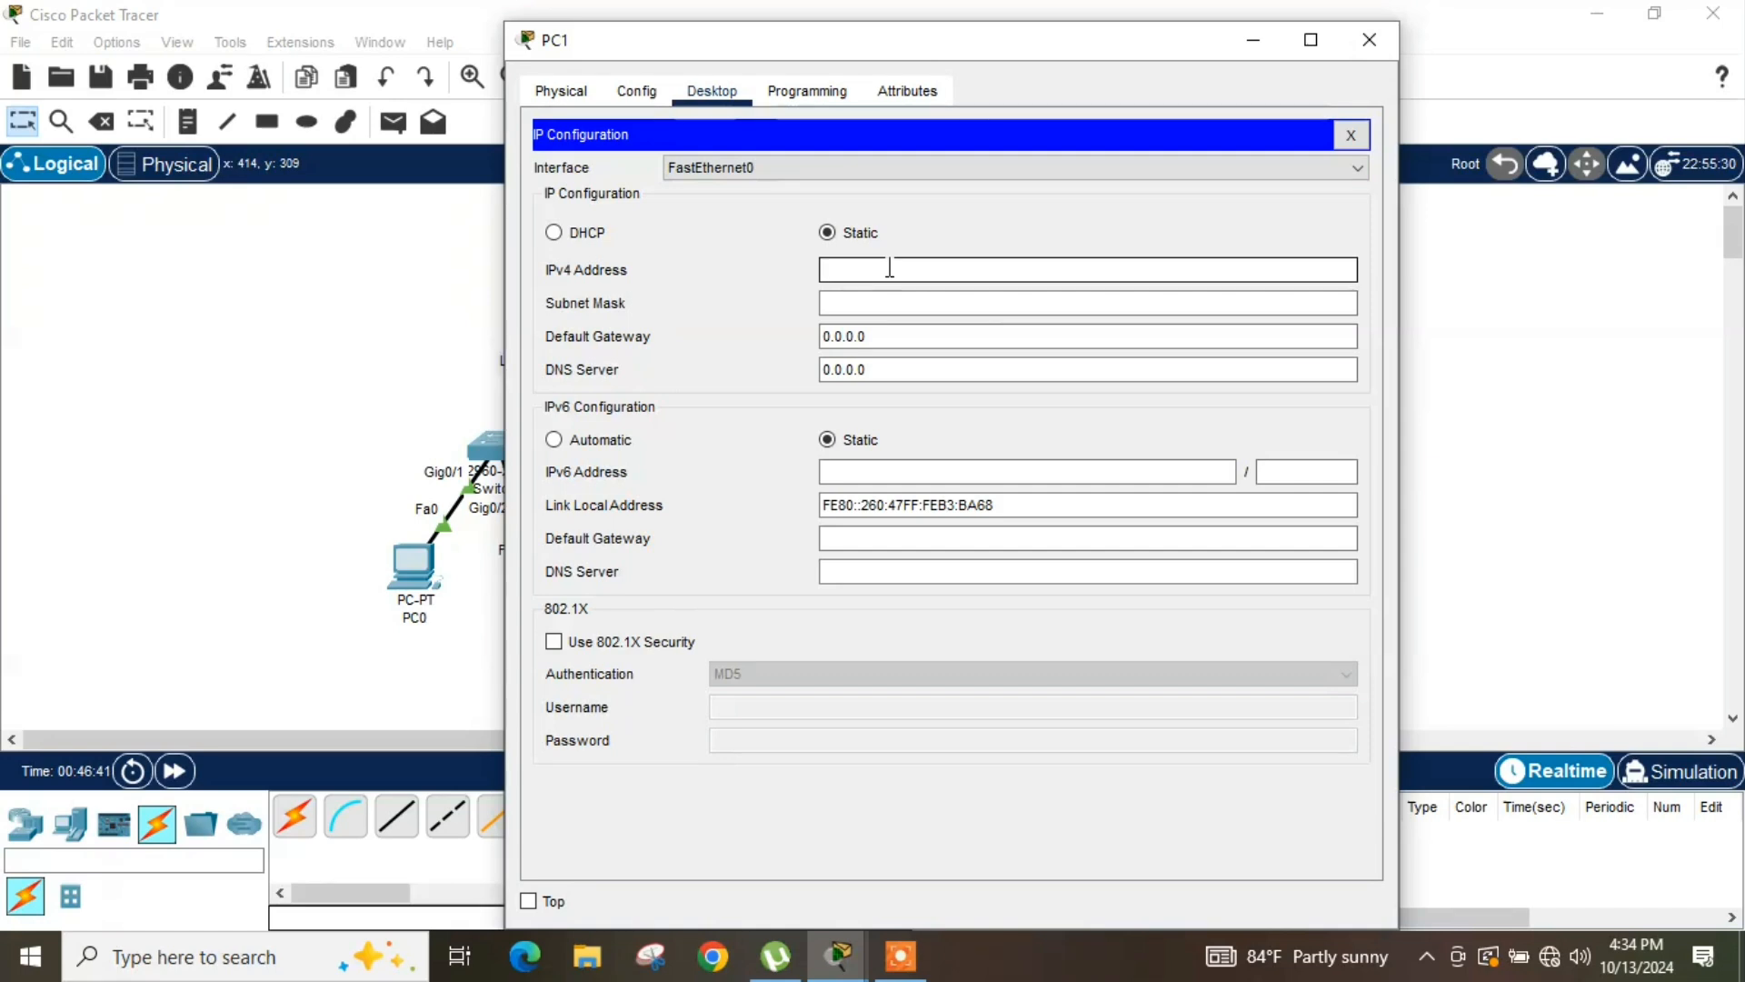
type("192.168.1.11")
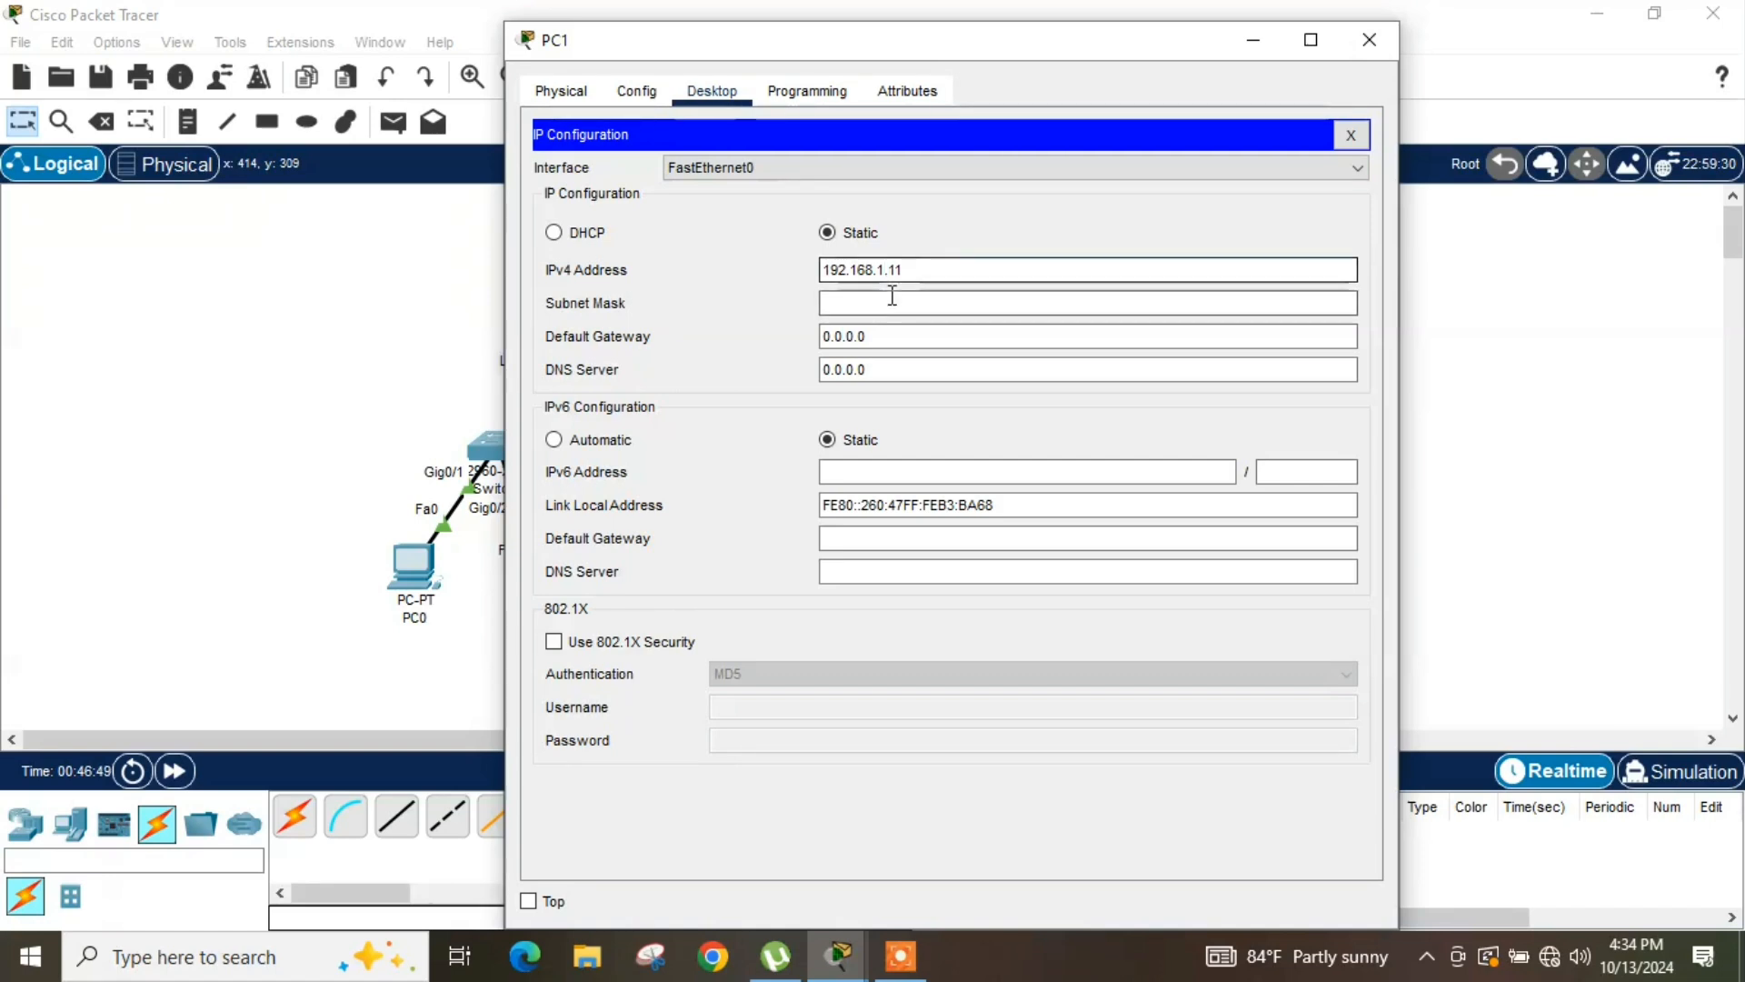
left_click(891, 304)
- Set PC1's IPv4 default gateway to 192.168.1.1 and close its configuration window
left_click(895, 338)
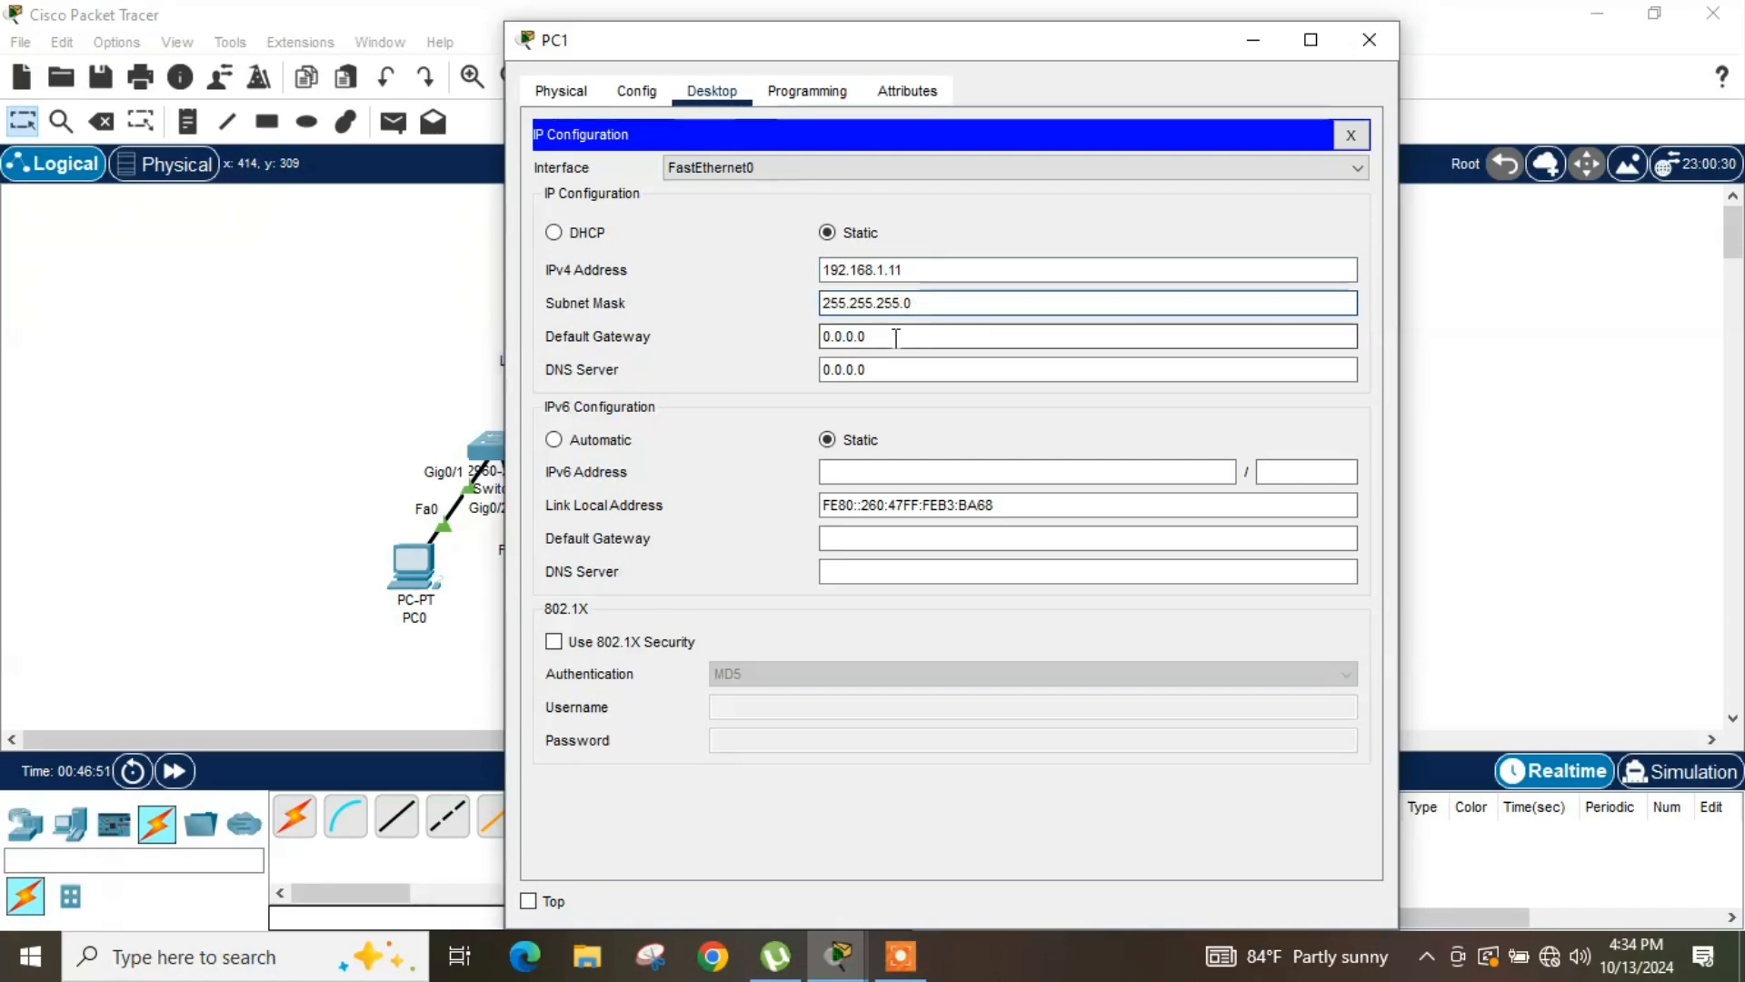
key("BackSpace")
key("BackSpace")
key("BackSpace")
key("BackSpace")
key("BackSpace")
key("BackSpace")
key("BackSpace")
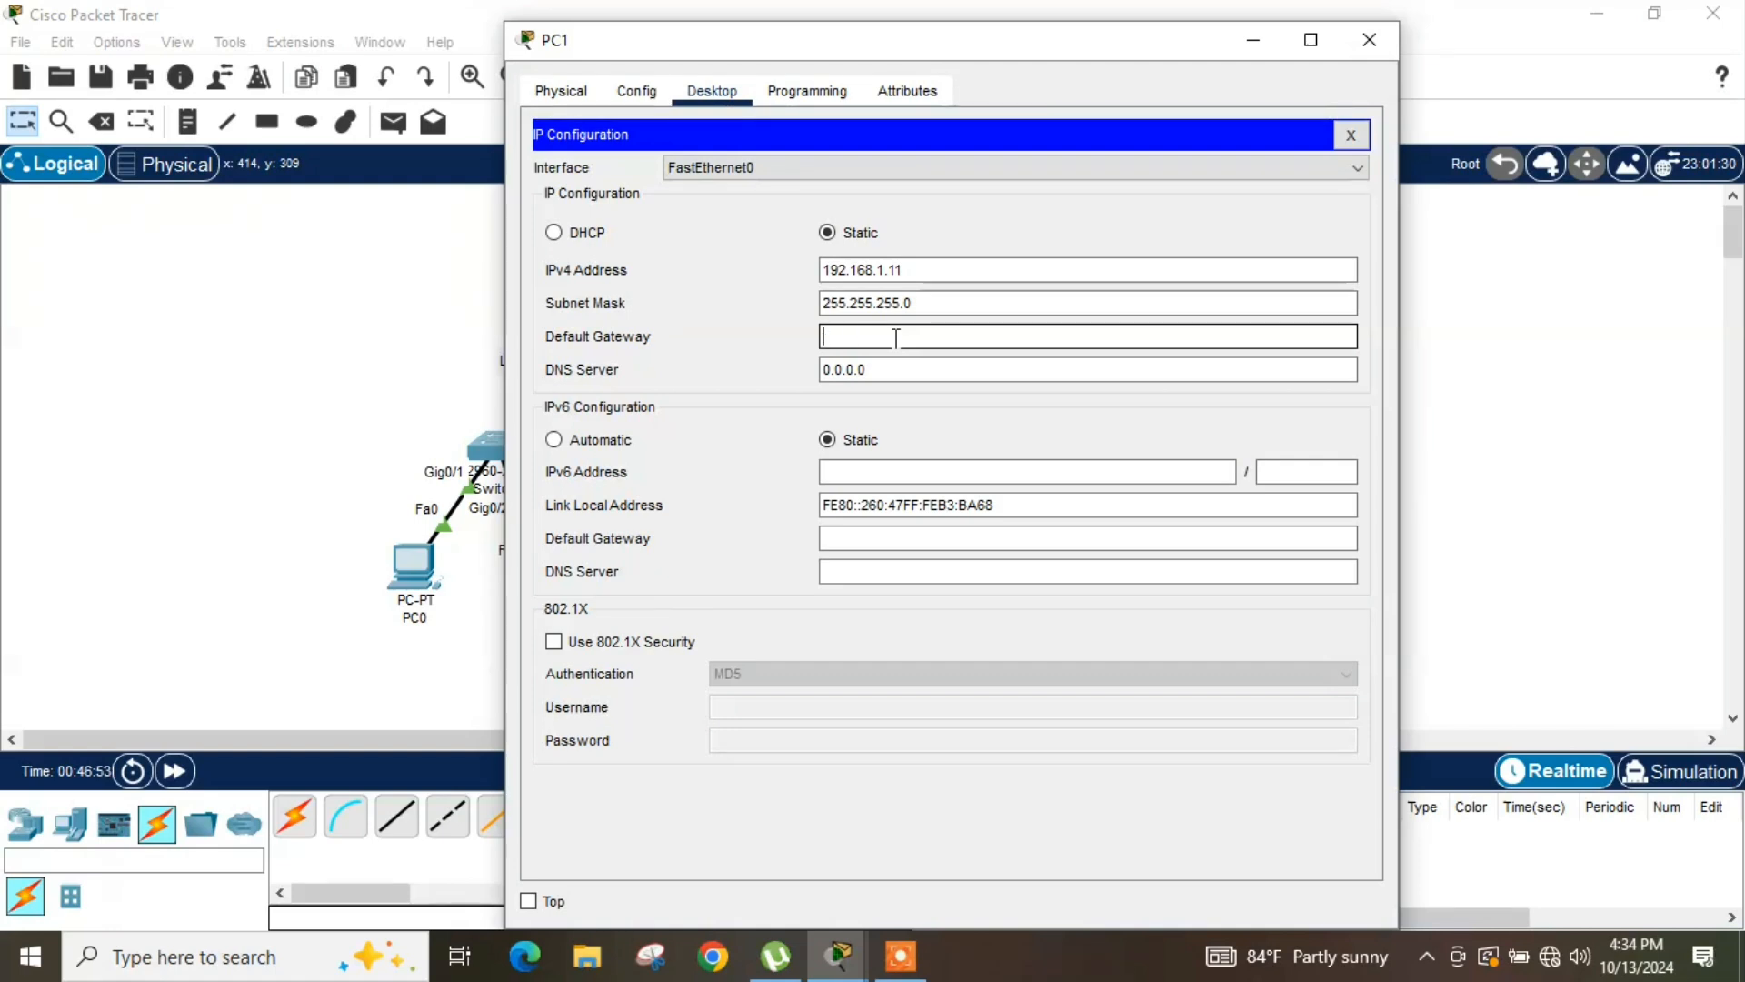
left_click_drag(825, 36, 1084, 68)
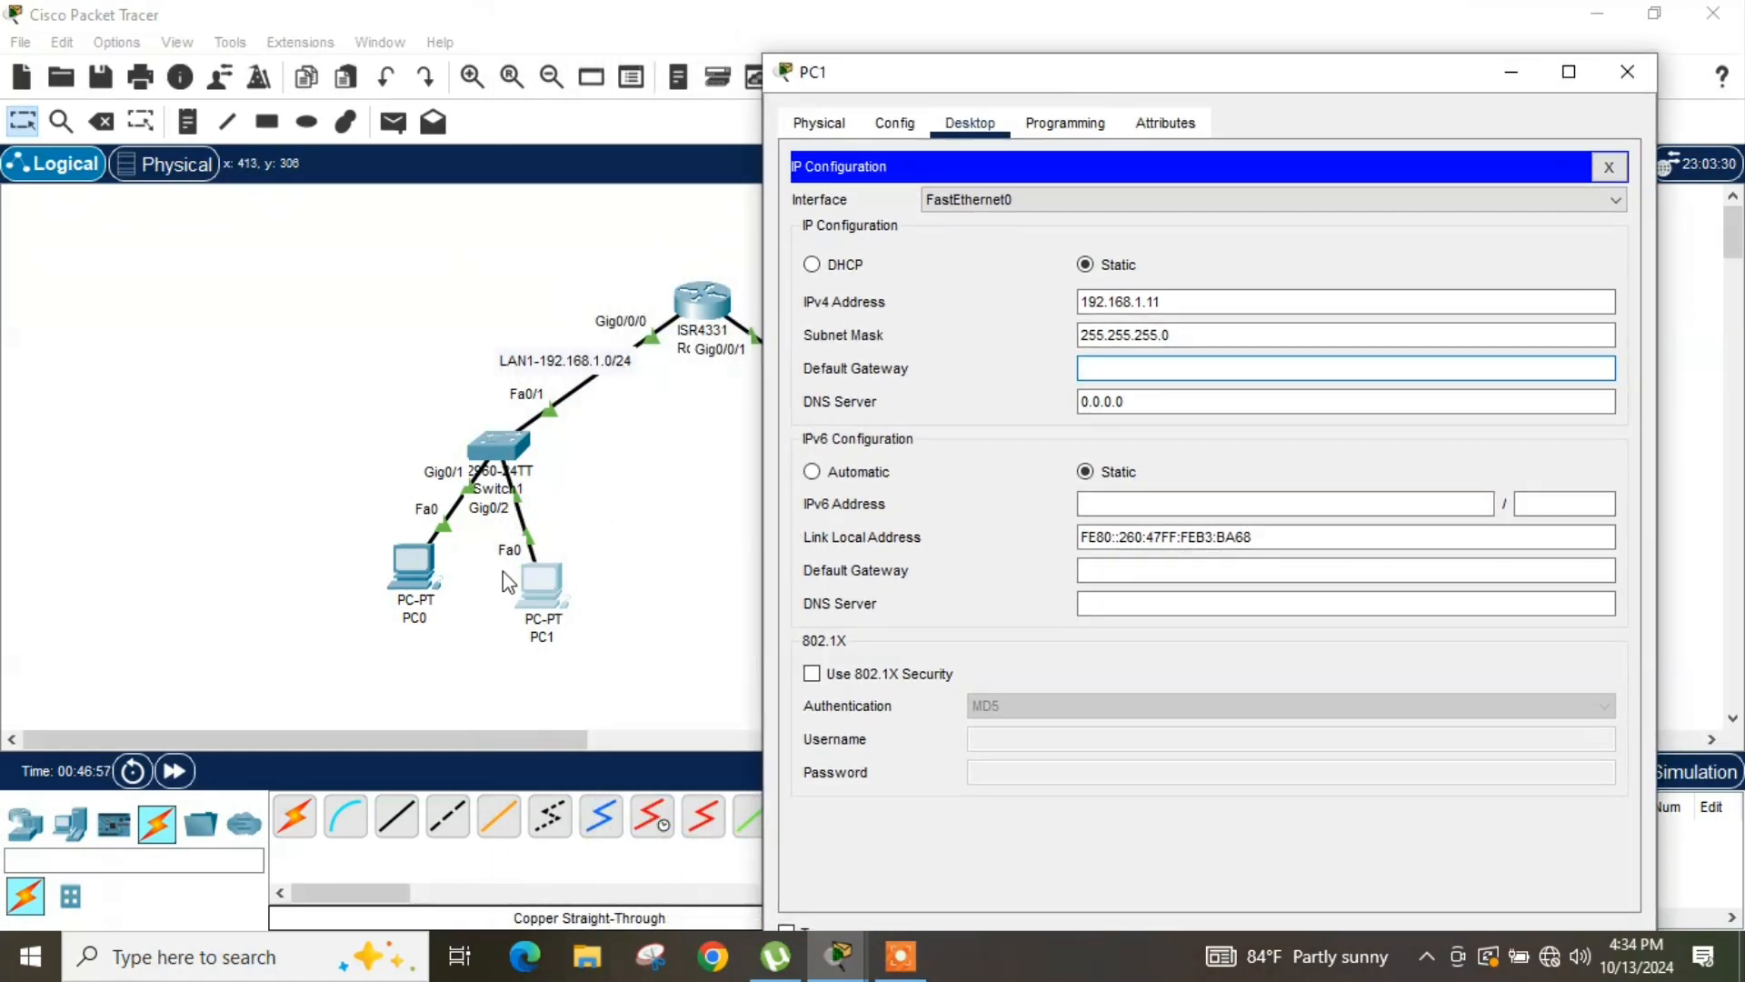
type("19")
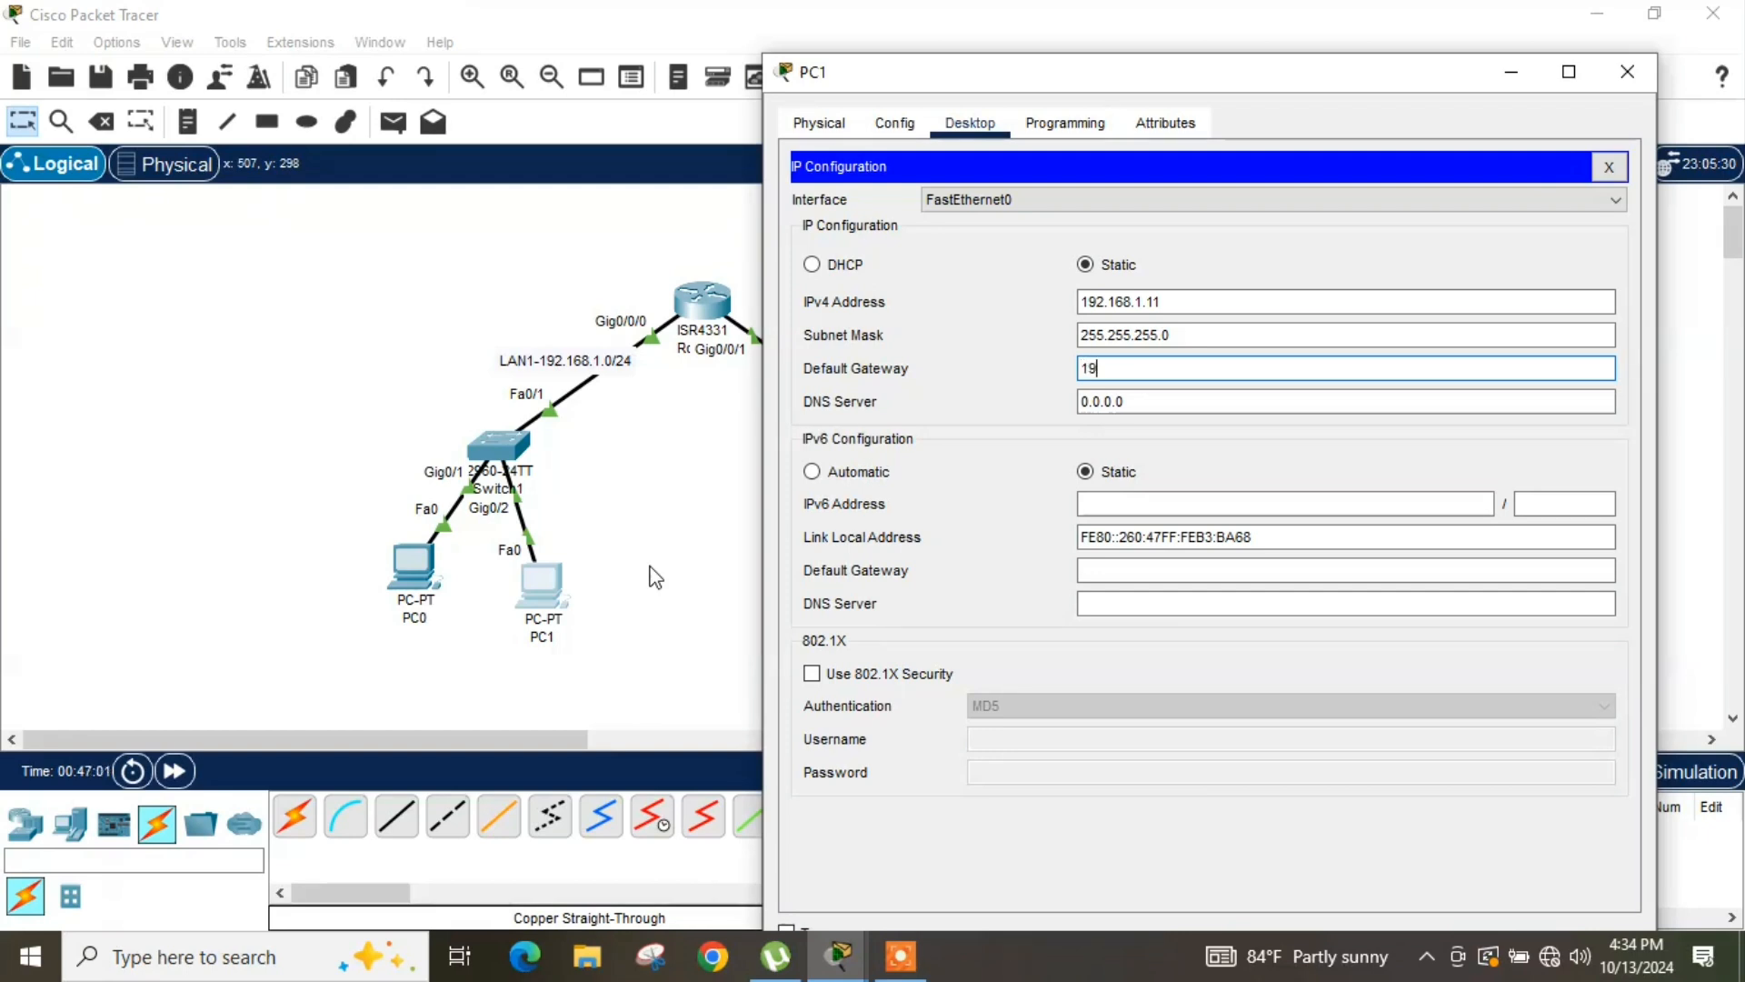
type("2.168")
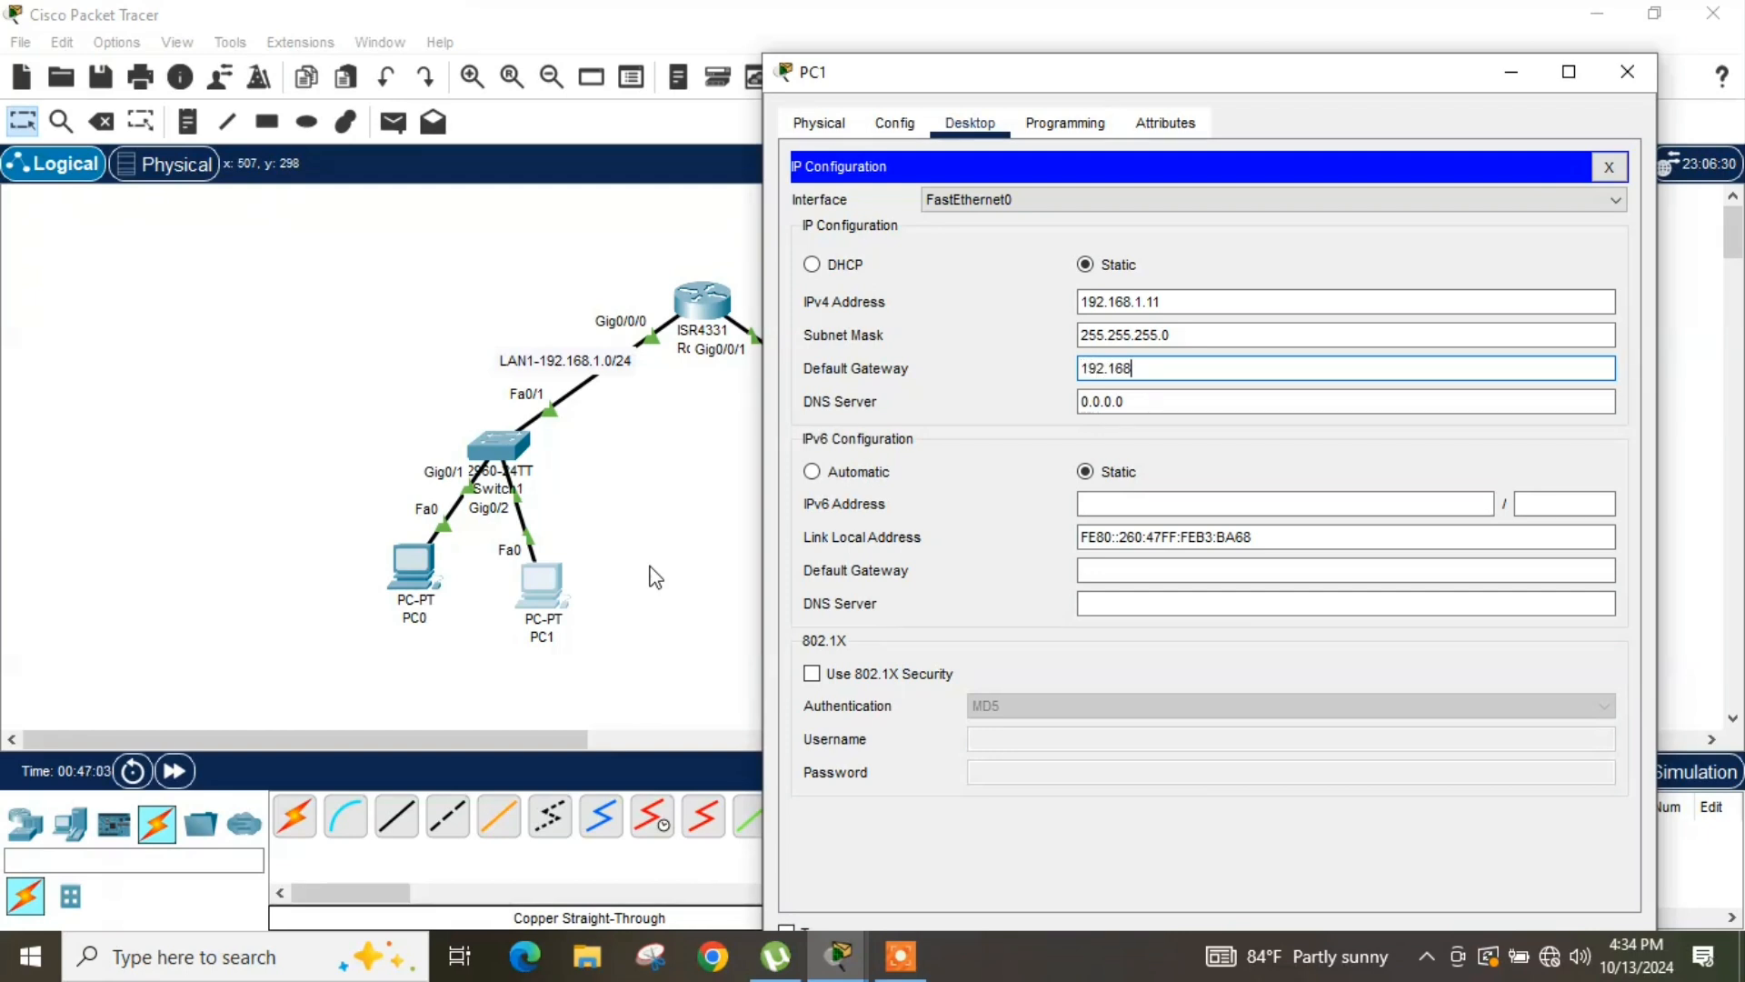
type(".1.1")
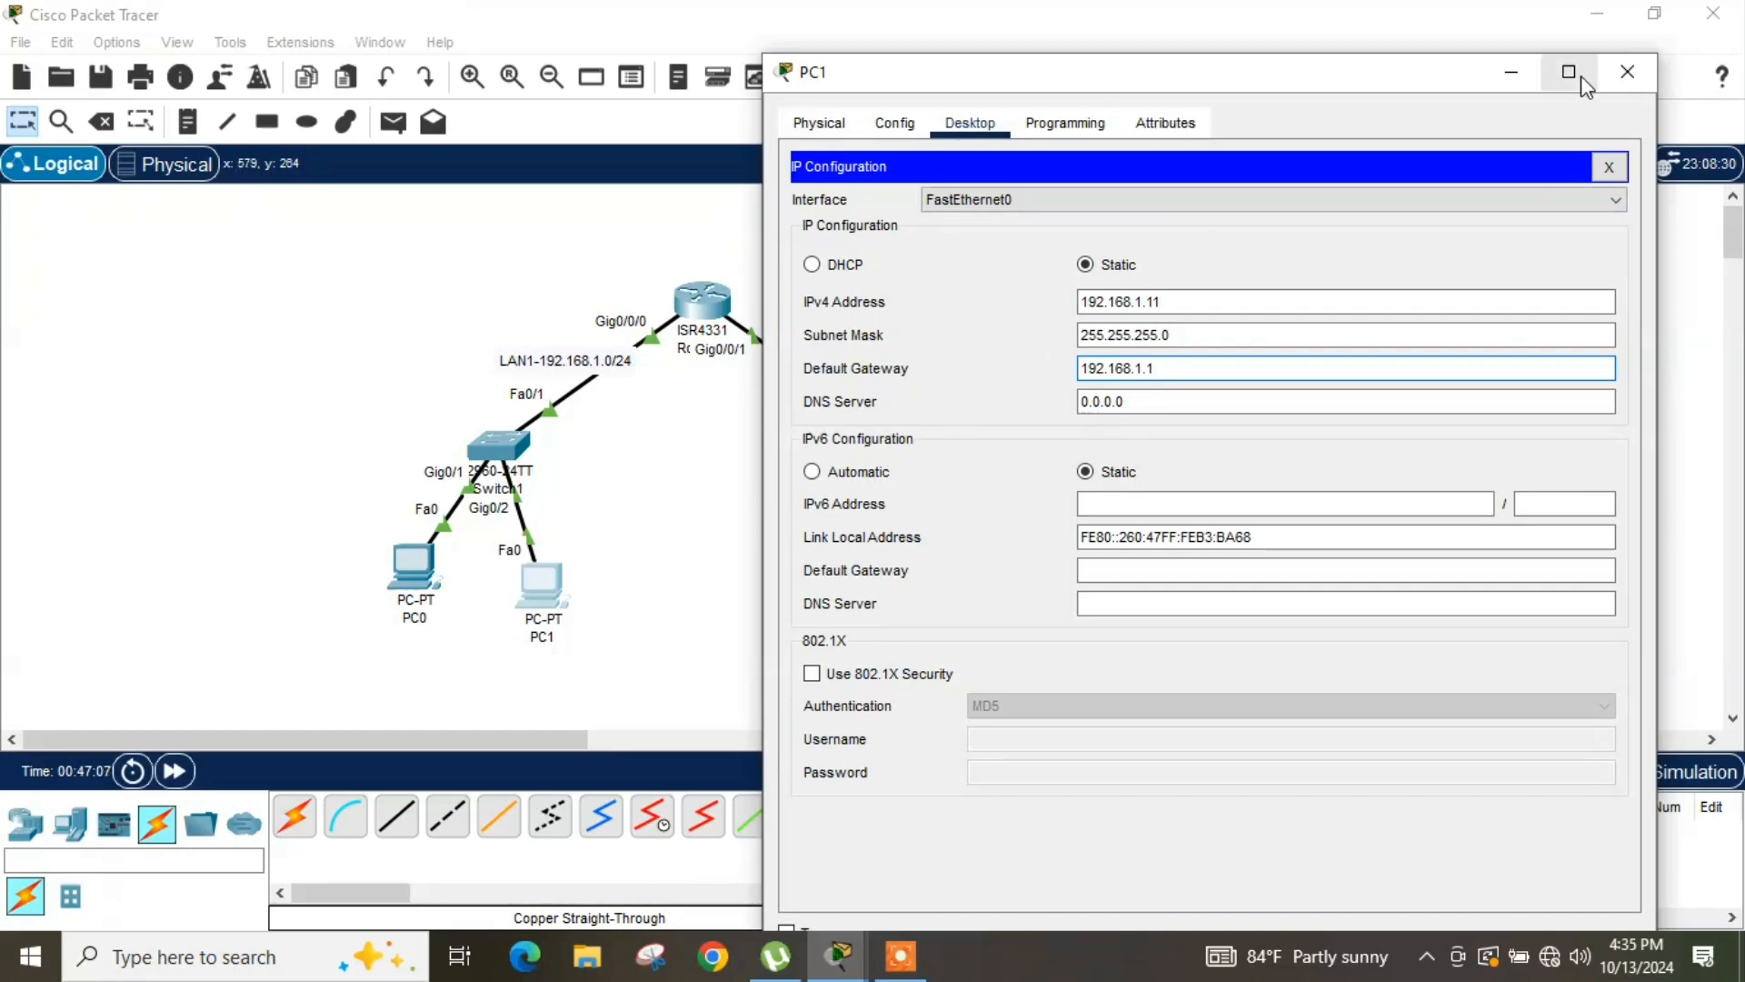
left_click(1638, 72)
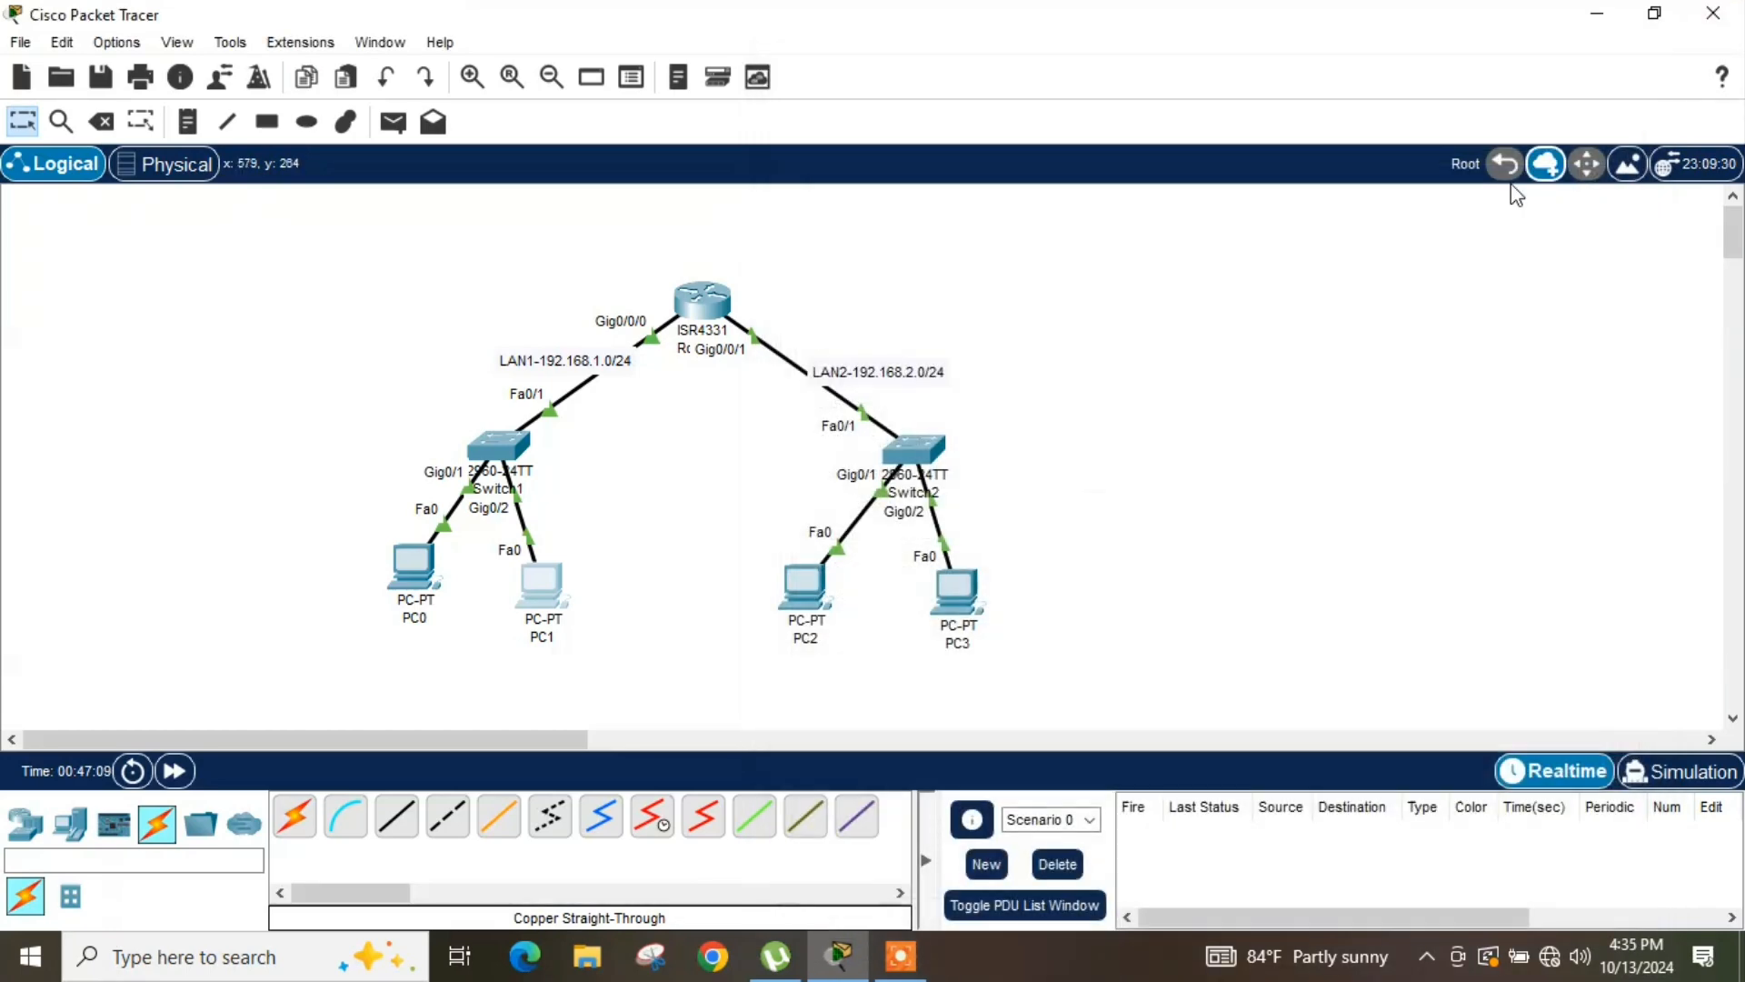
- Assign PC2 the static IPv4 address 192.168.2.10 with subnet mask 255.255.255.0 in its IP Configuration
left_click(815, 580)
left_click(712, 91)
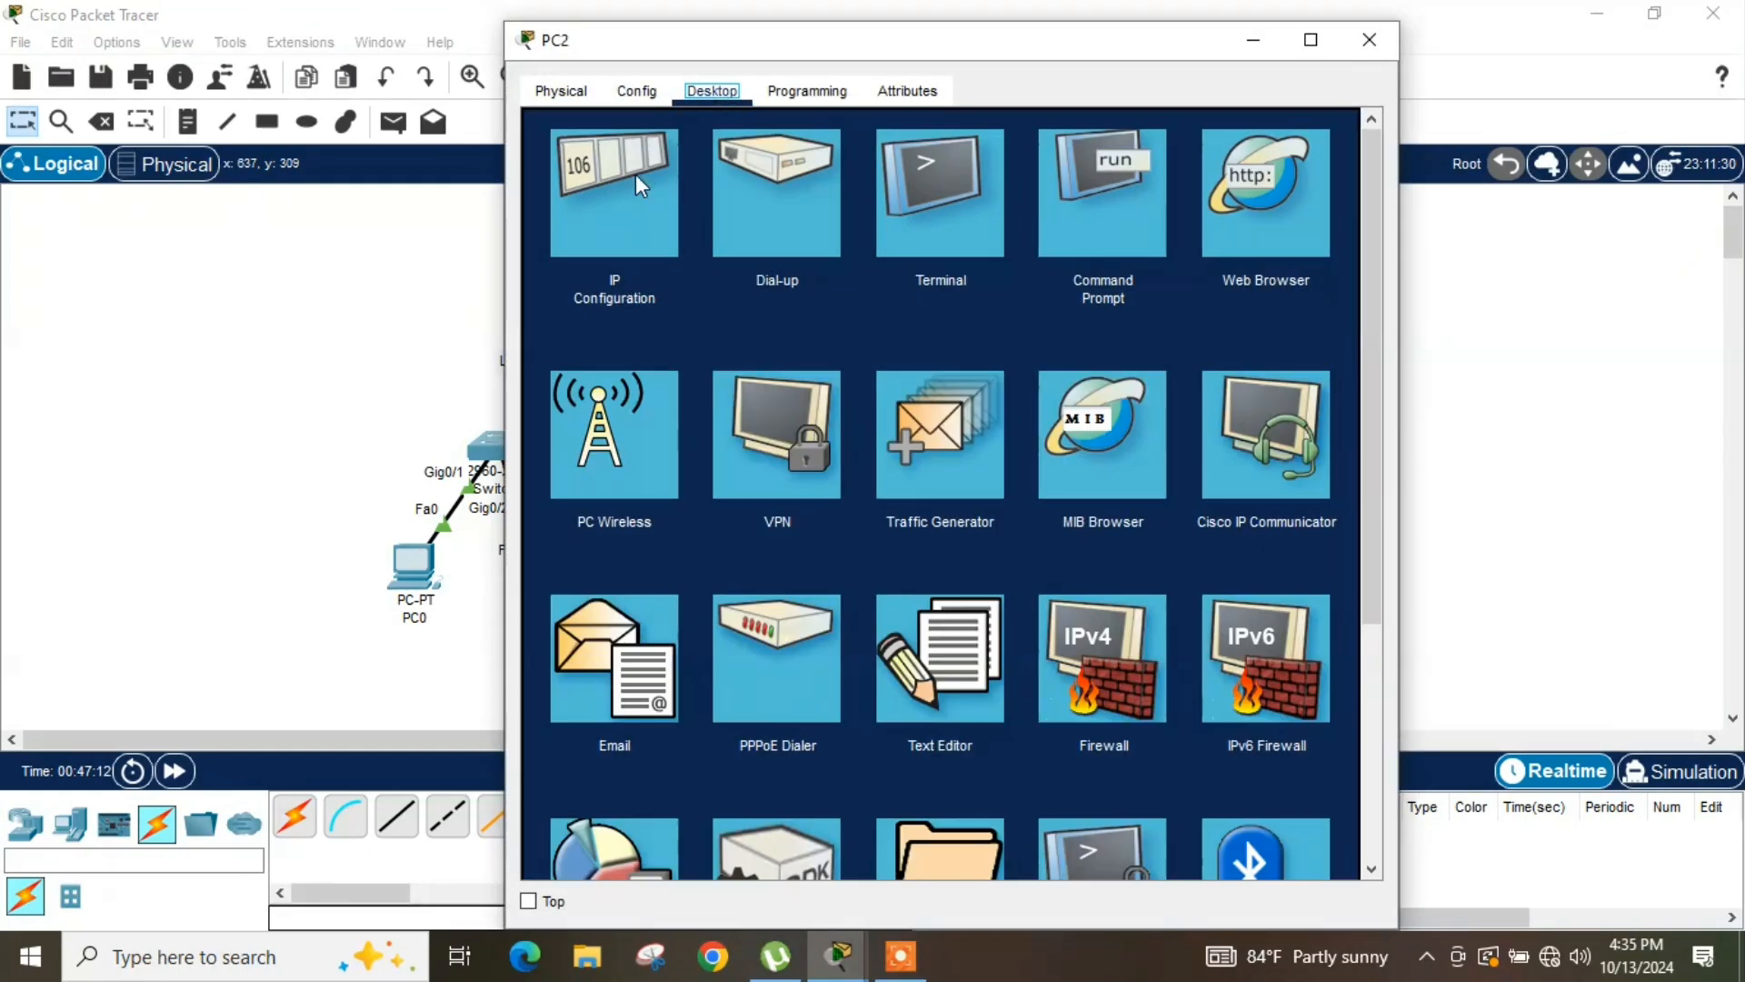
left_click(636, 176)
left_click(882, 270)
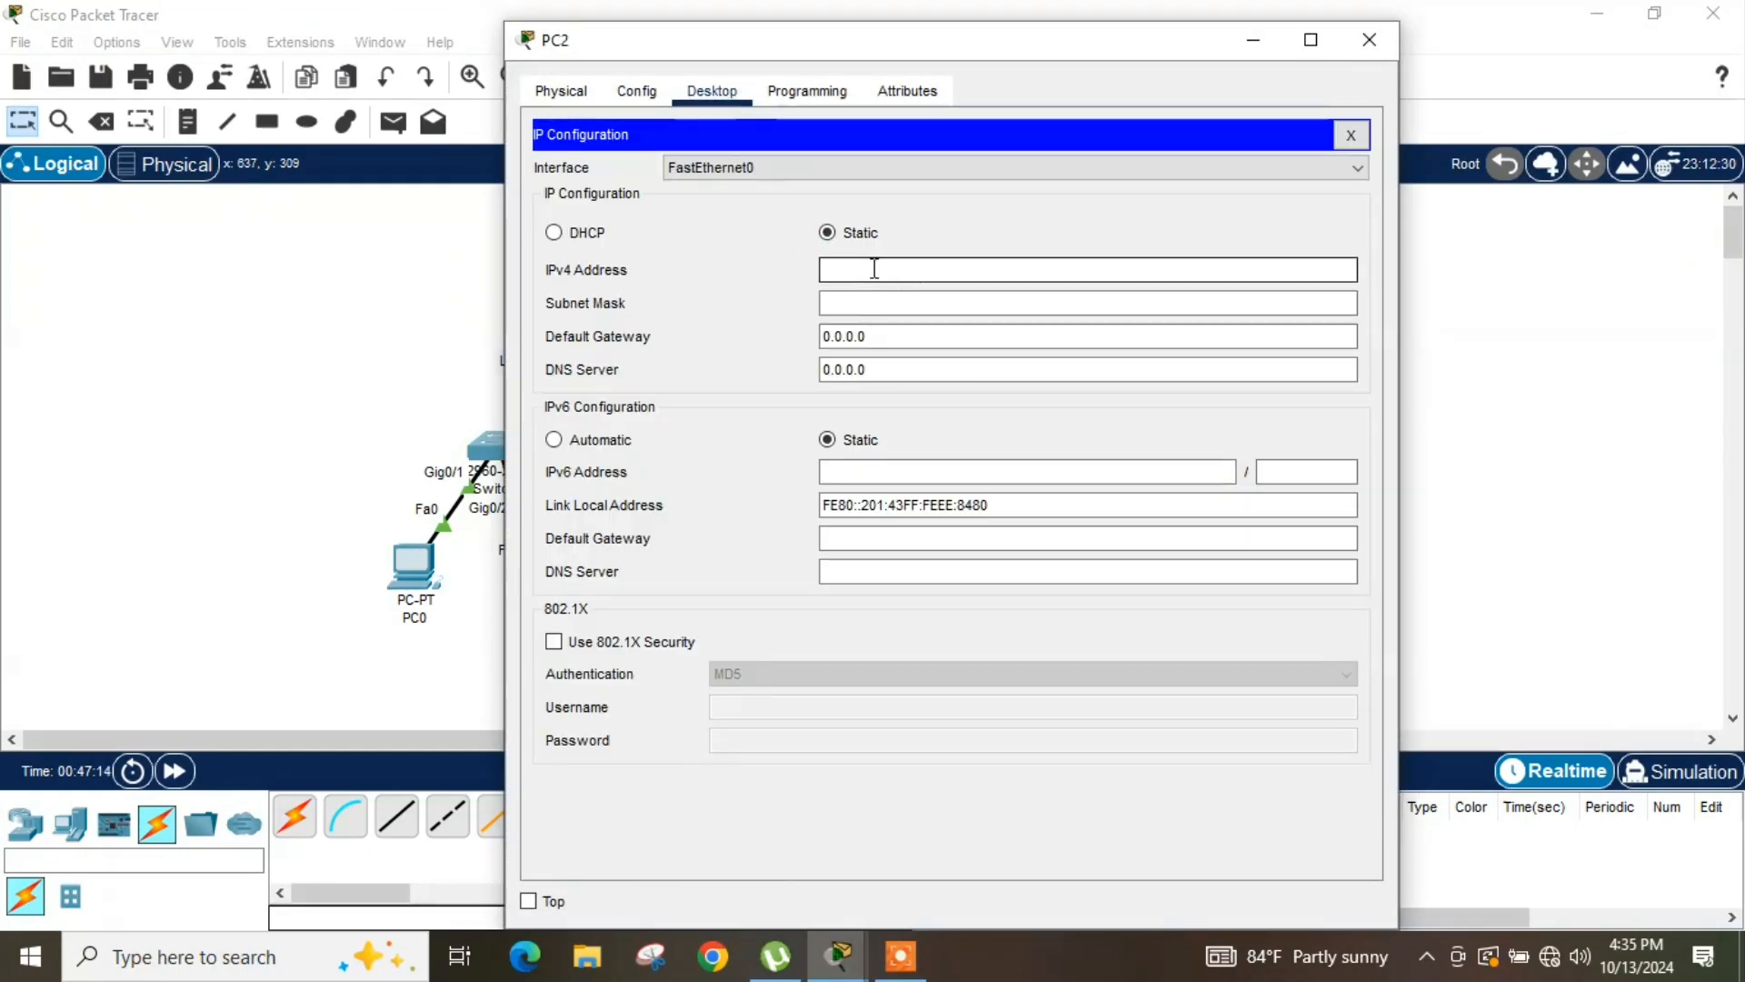
type("192.168.")
left_click_drag(1033, 46, 758, 84)
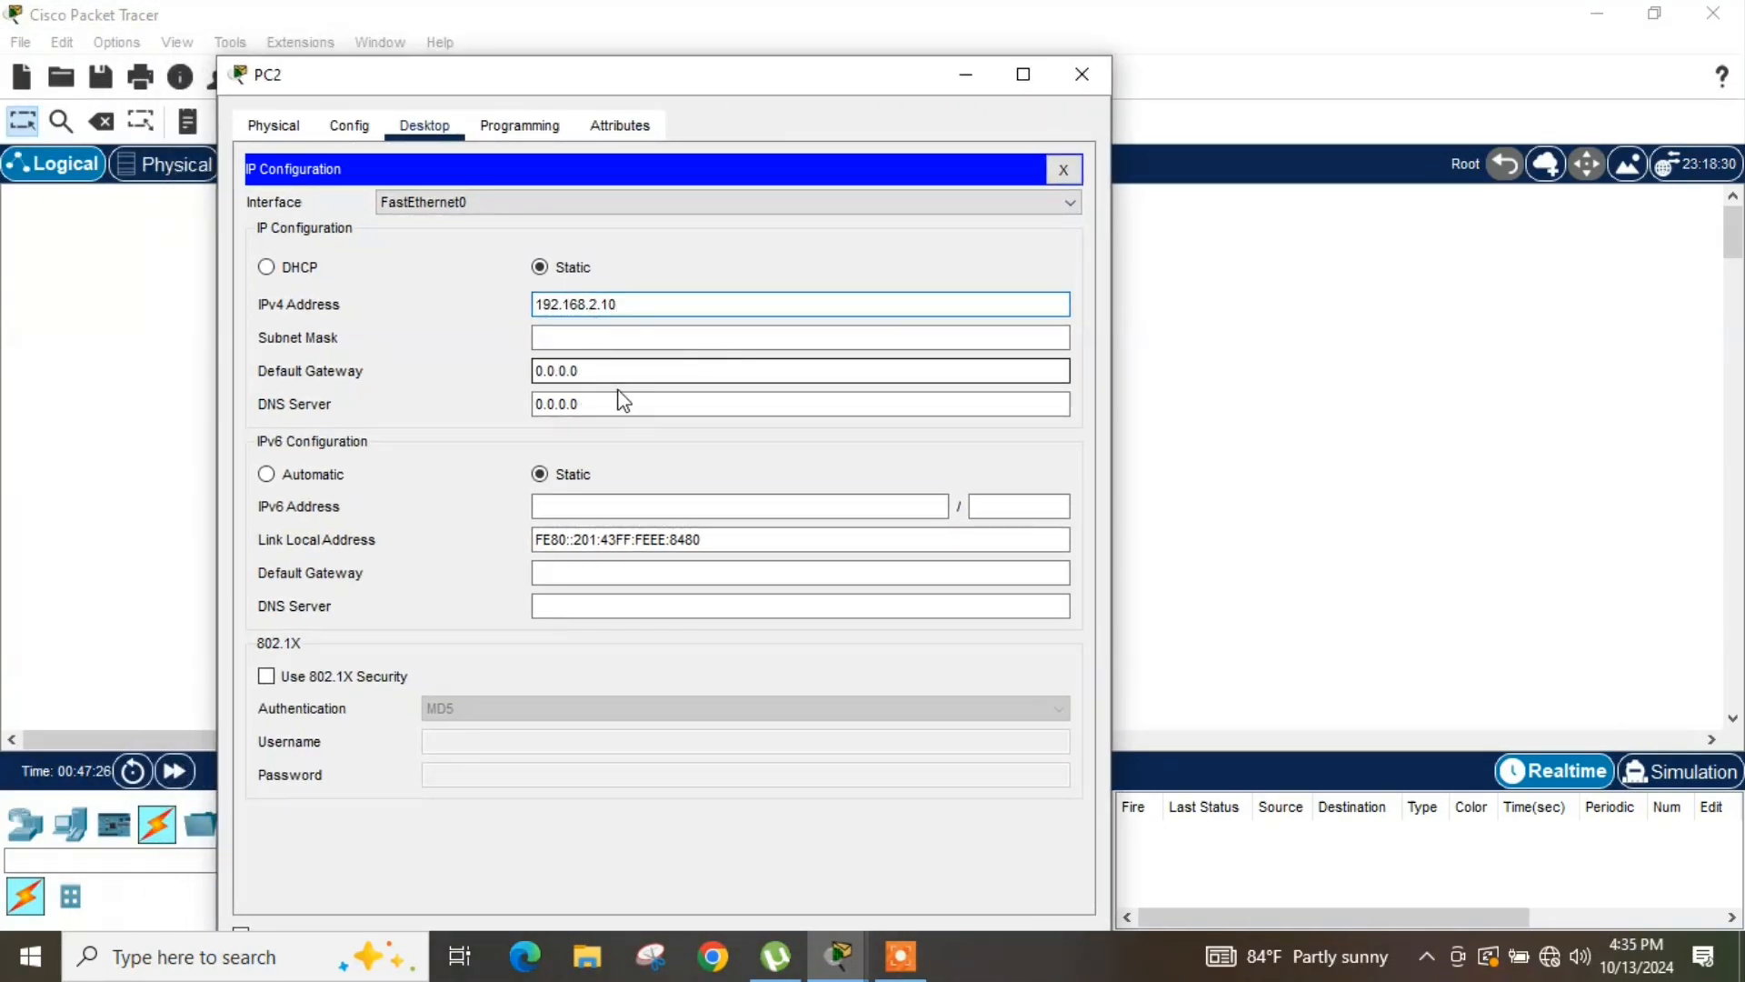
left_click(610, 338)
- Set PC2's IPv4 default gateway to 192.168.2.1 and close its configuration window
left_click(654, 369)
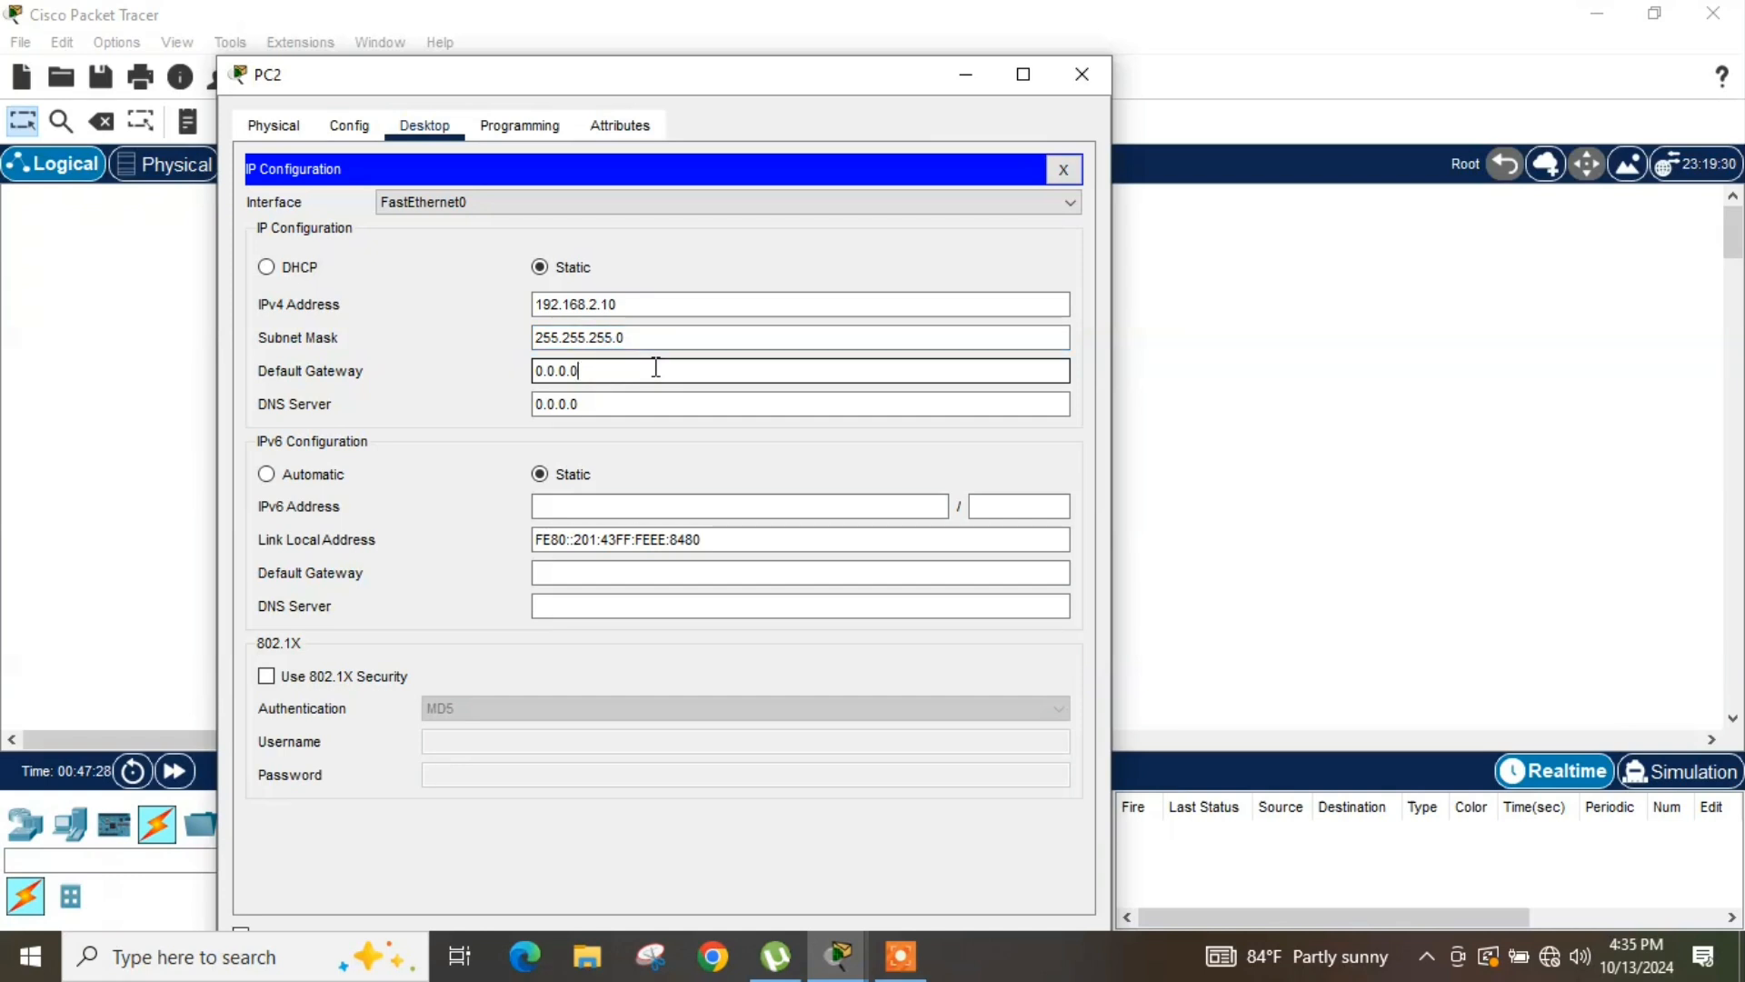
key("BackSpace")
key("BackSpace")
key("BackSpace")
key("BackSpace")
key("BackSpace")
key("BackSpace")
left_click_drag(717, 82, 1344, 227)
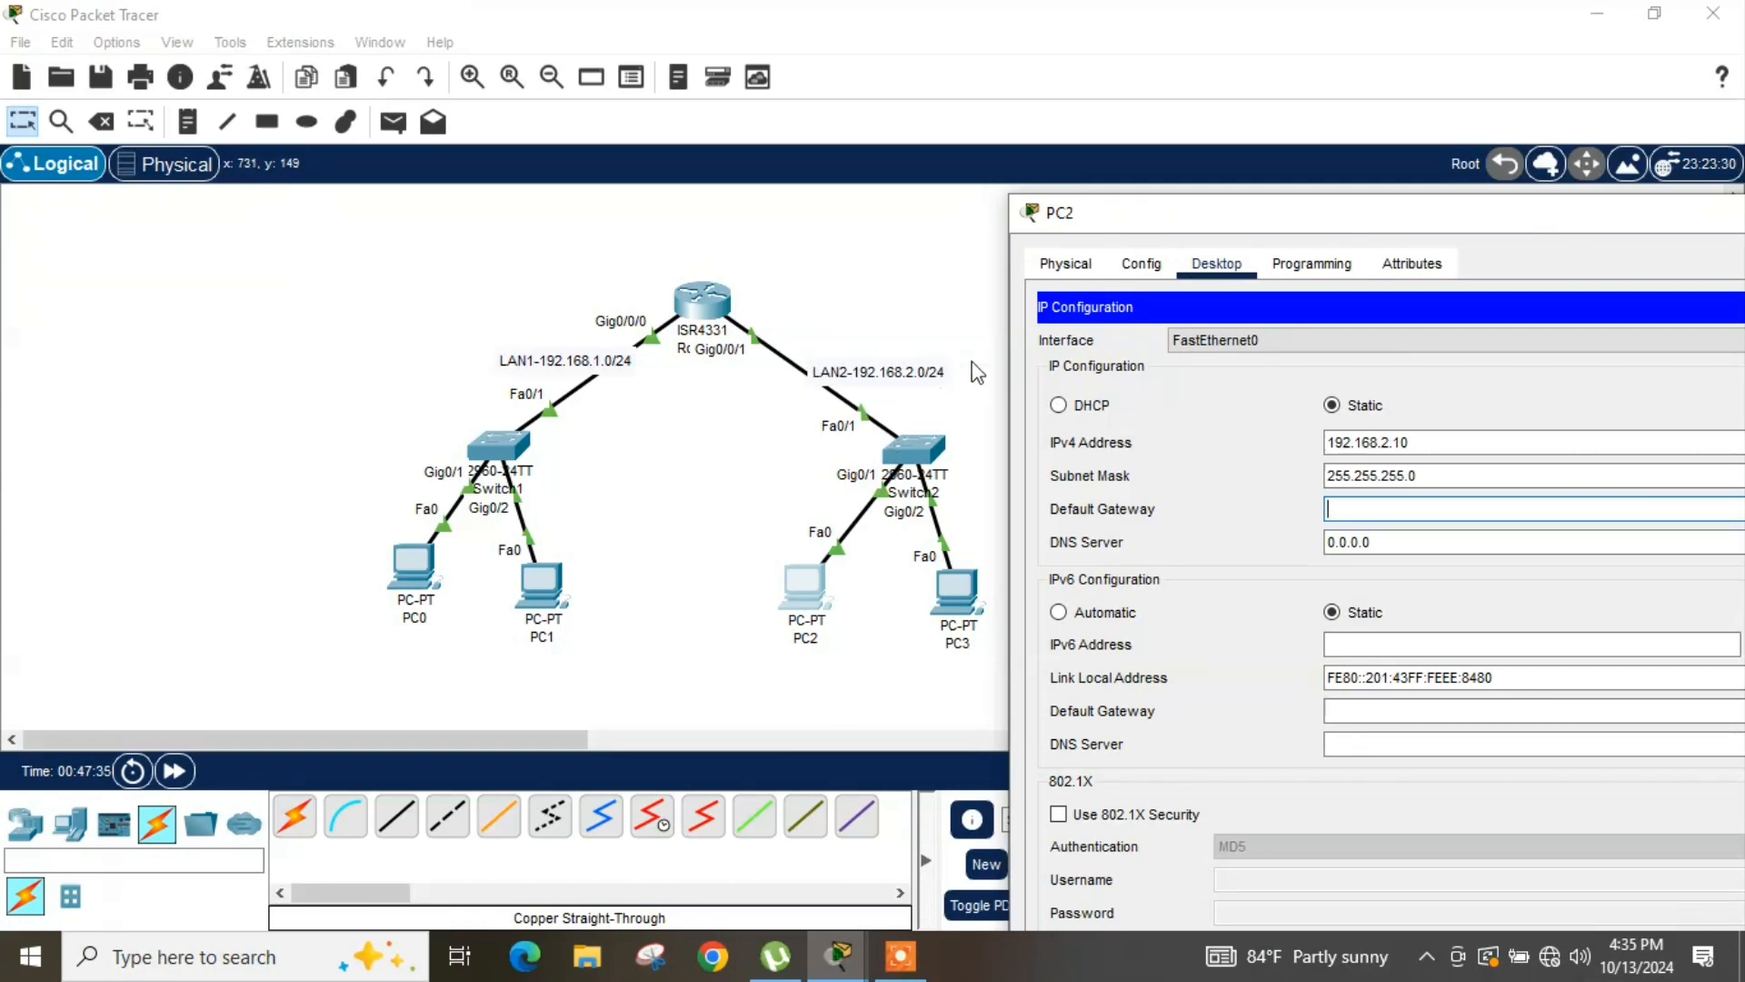
left_click_drag(1291, 211, 934, 160)
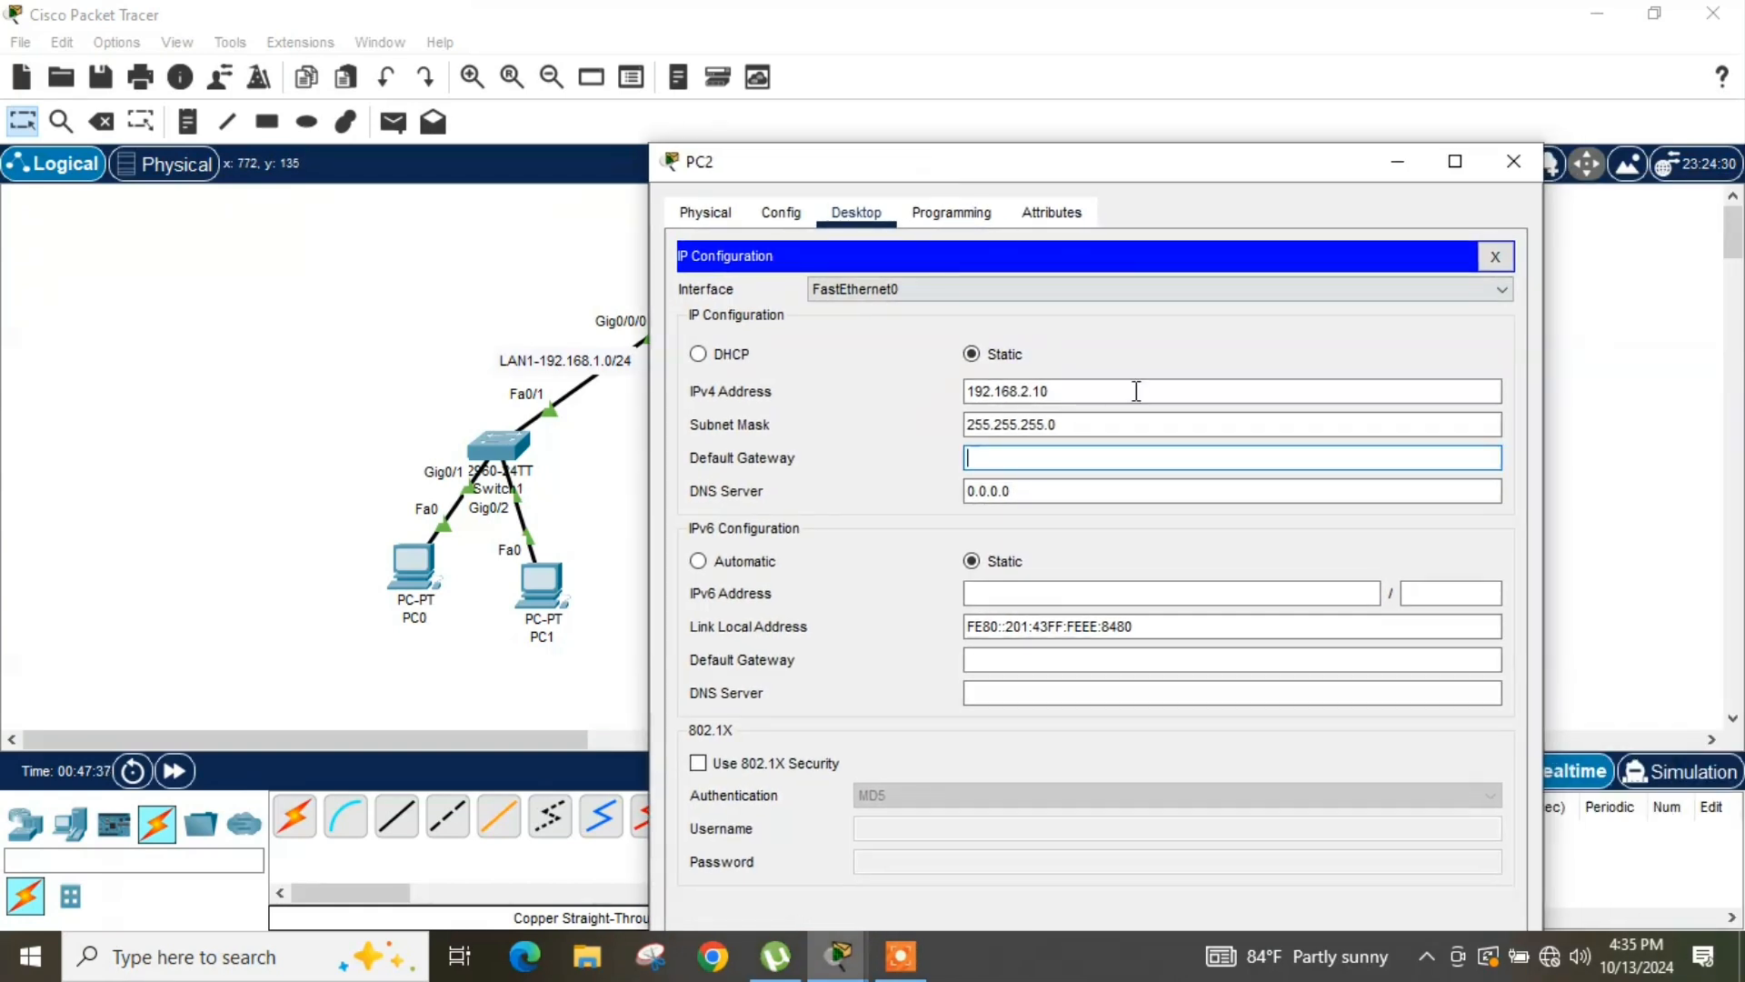
type("92.")
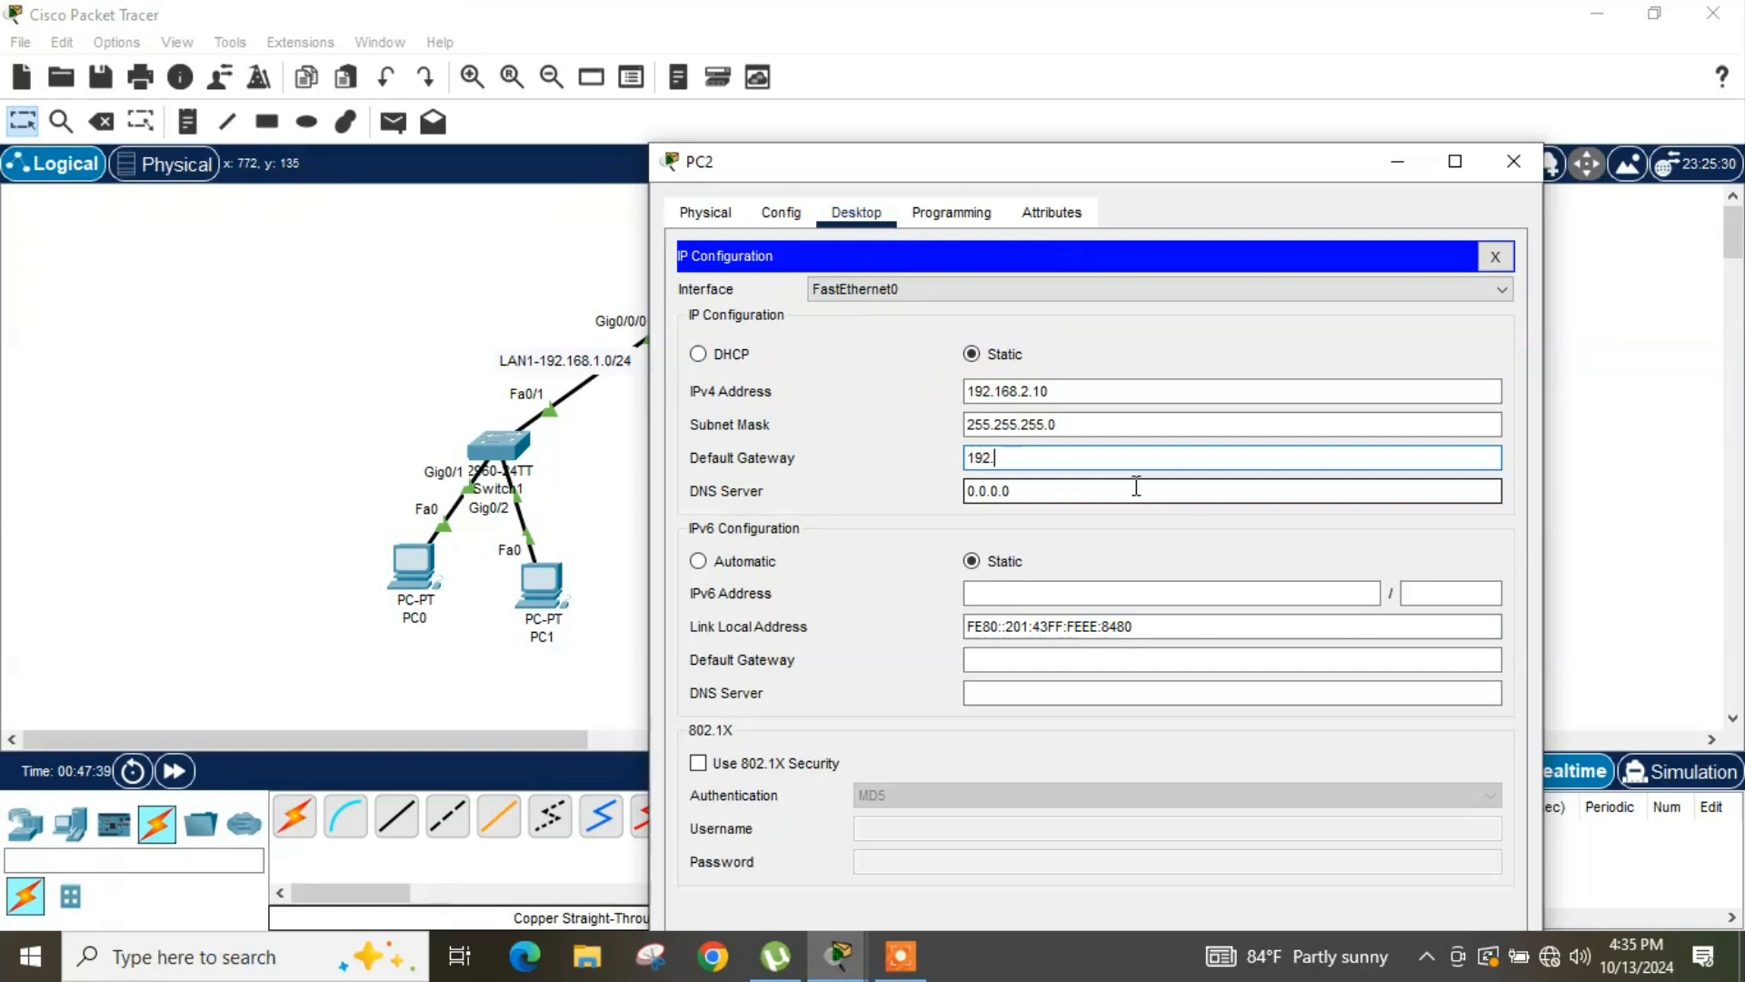
type("168.2.1")
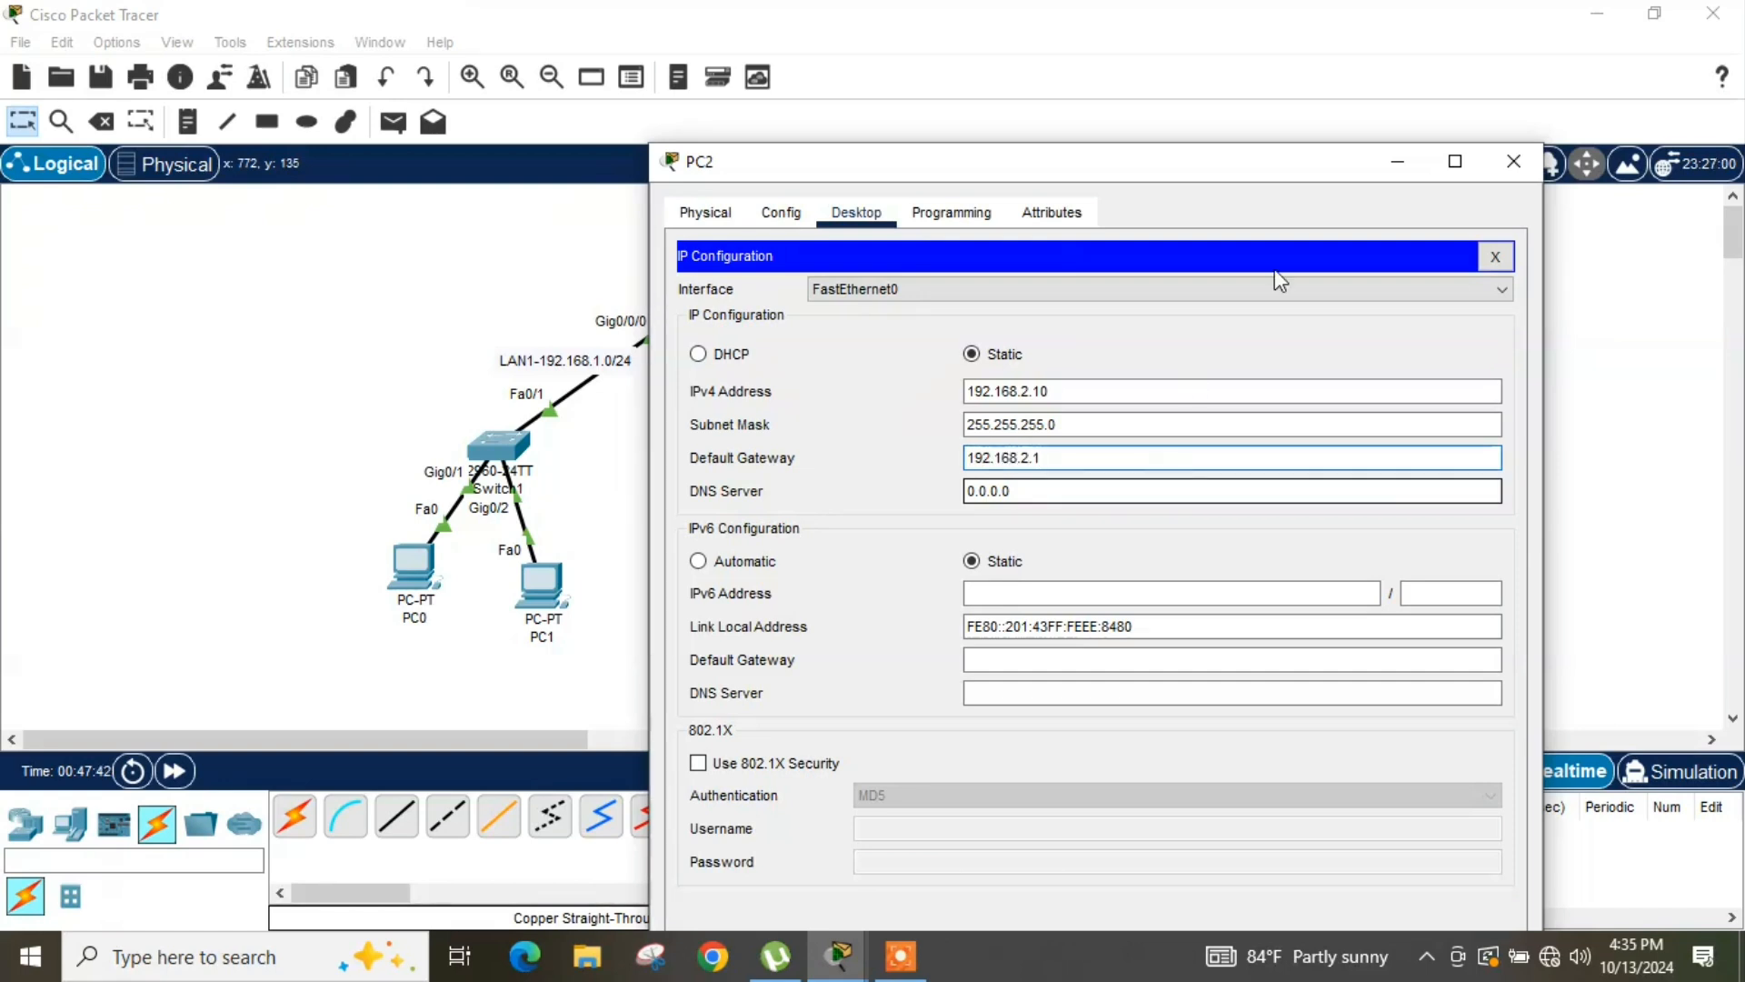
left_click(1514, 163)
- Assign PC3 the static IPv4 address 192.168.2.11 with subnet mask 255.255.255.0 in its IP Configuration
left_click(966, 589)
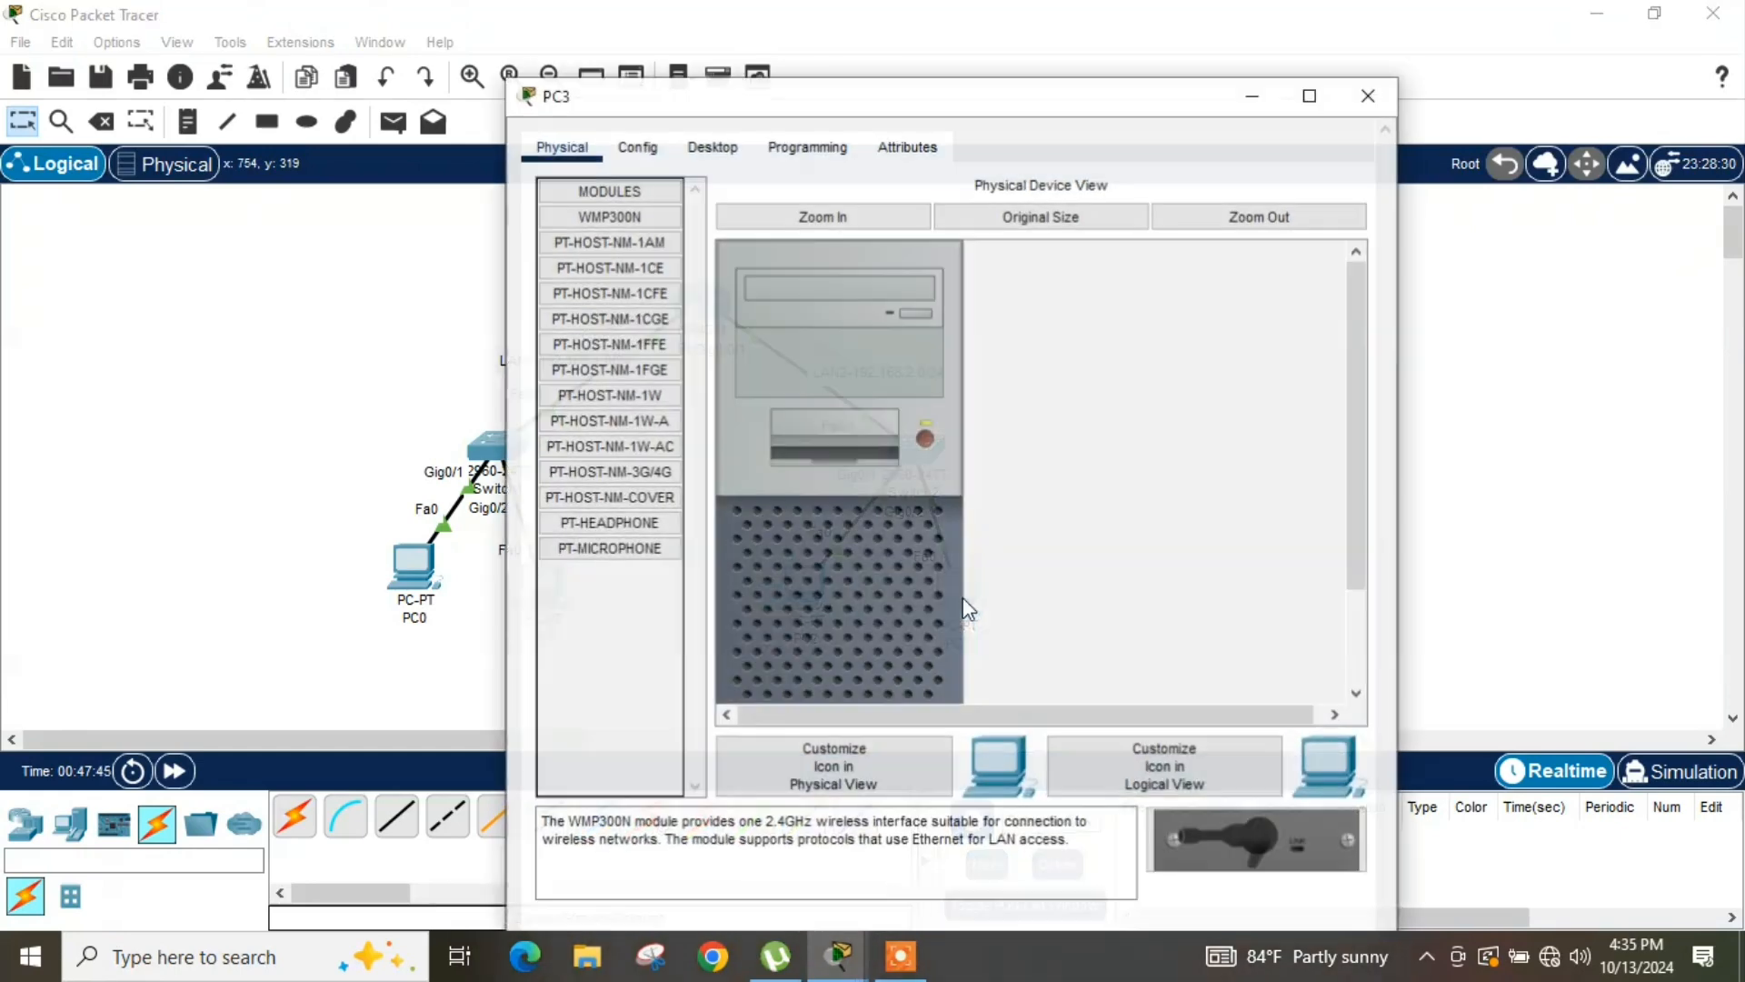
left_click(715, 98)
left_click(629, 157)
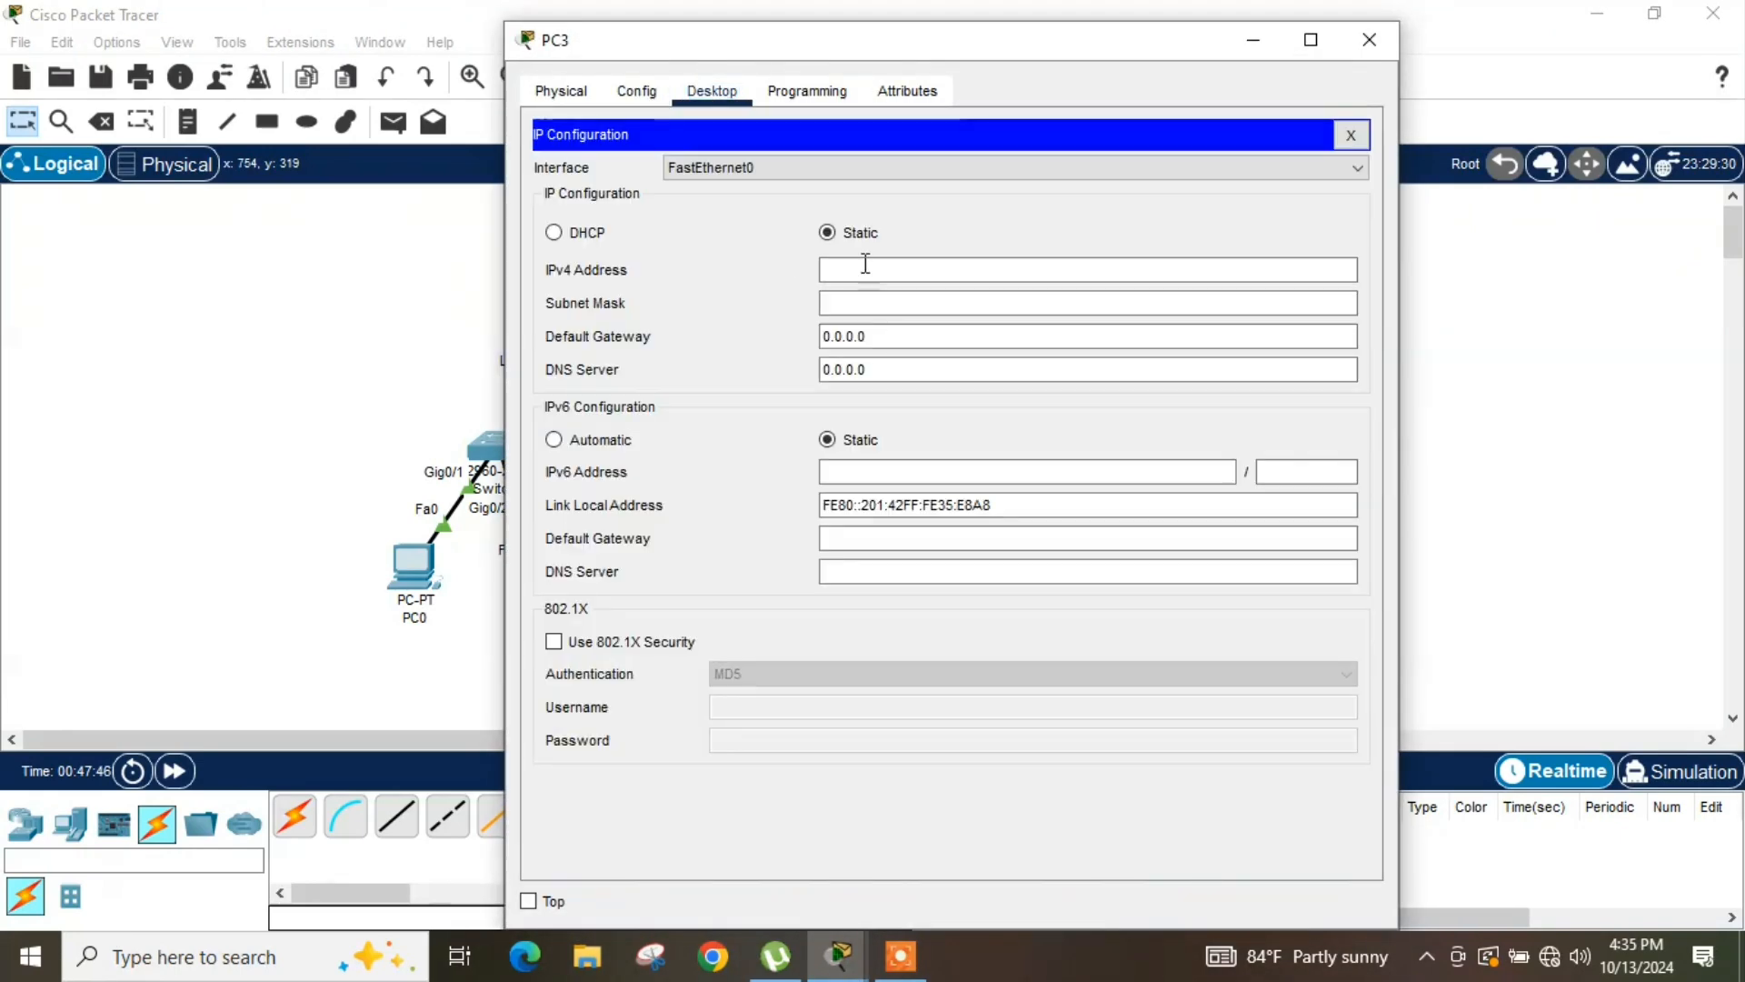
left_click(911, 269)
type("19")
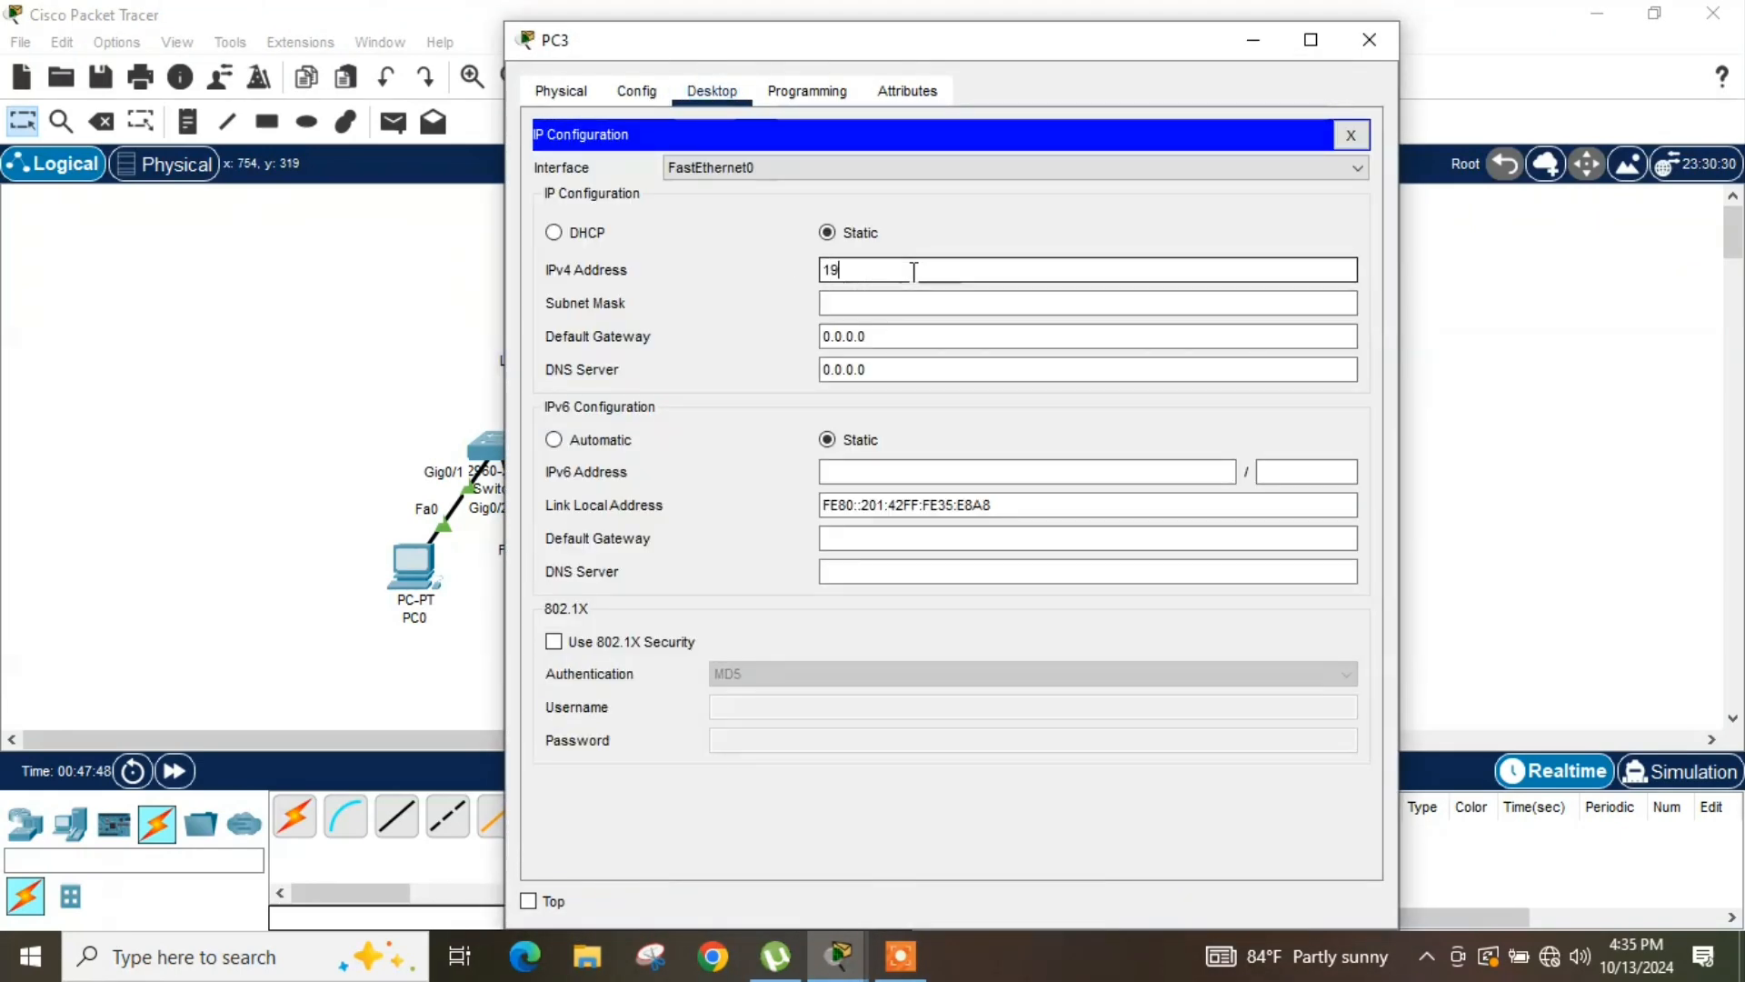
type("2.168")
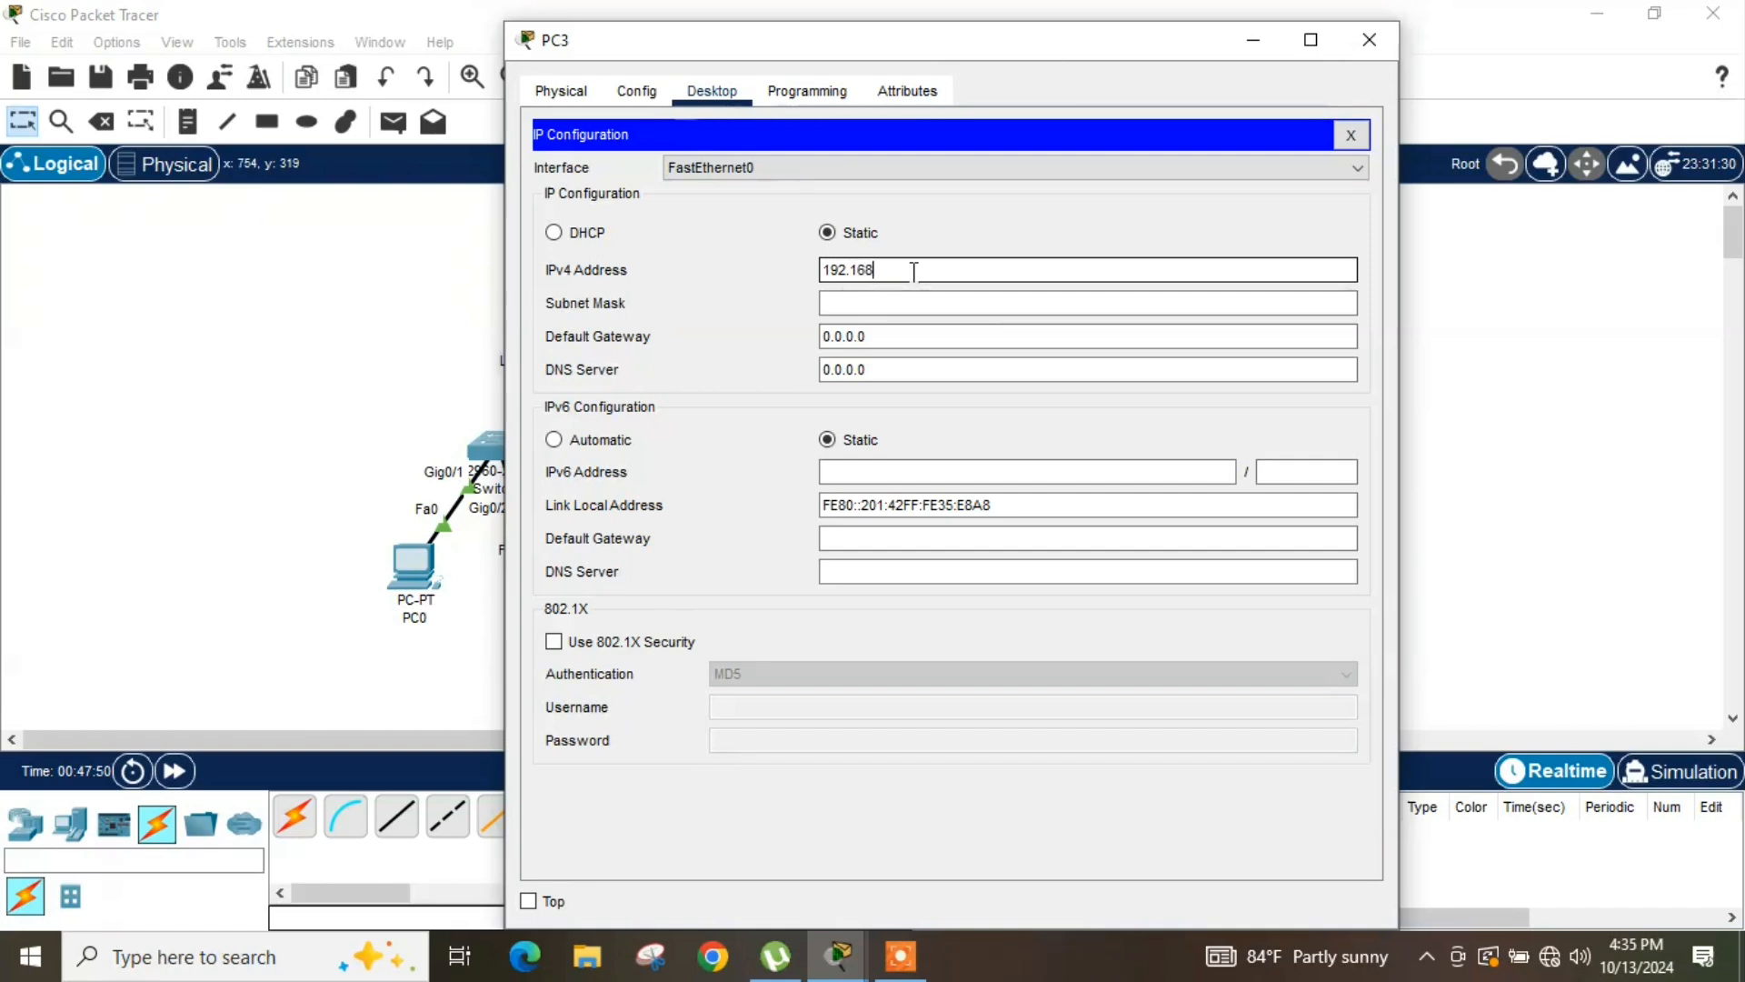
type(".2")
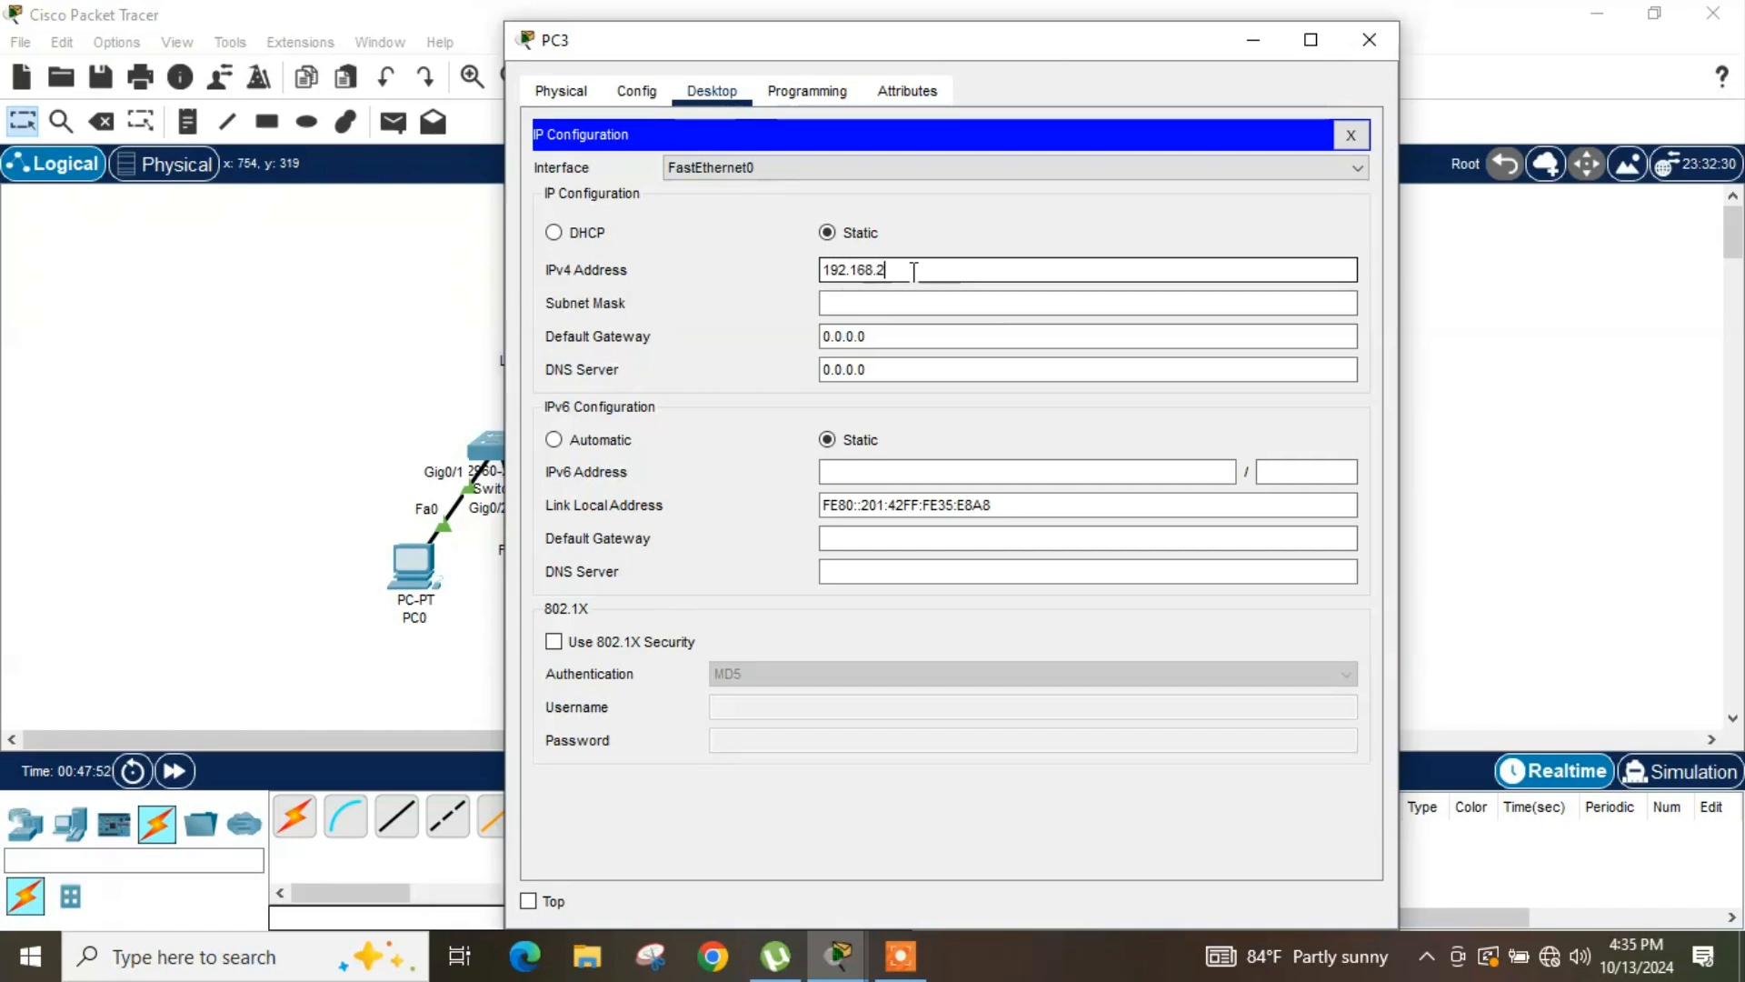
type(".11")
left_click(906, 302)
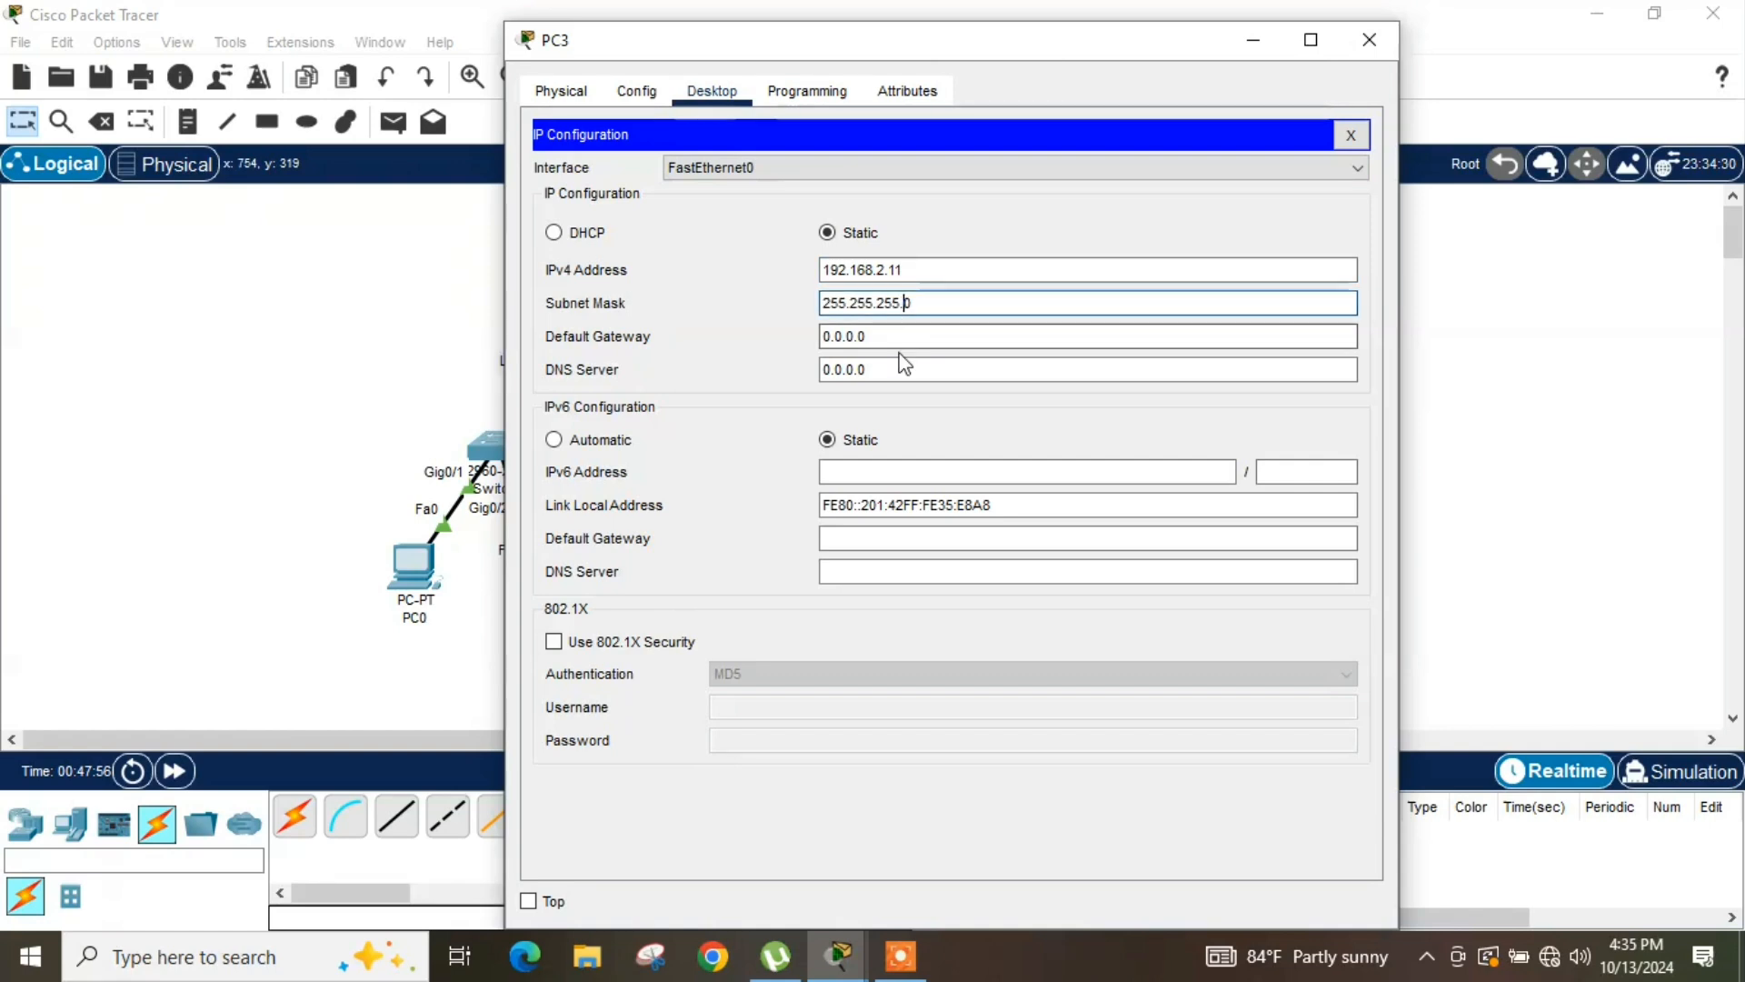
- Set PC3's IPv4 default gateway to 192.168.2.1 and close its configuration window
left_click(893, 338)
key("BackSpace")
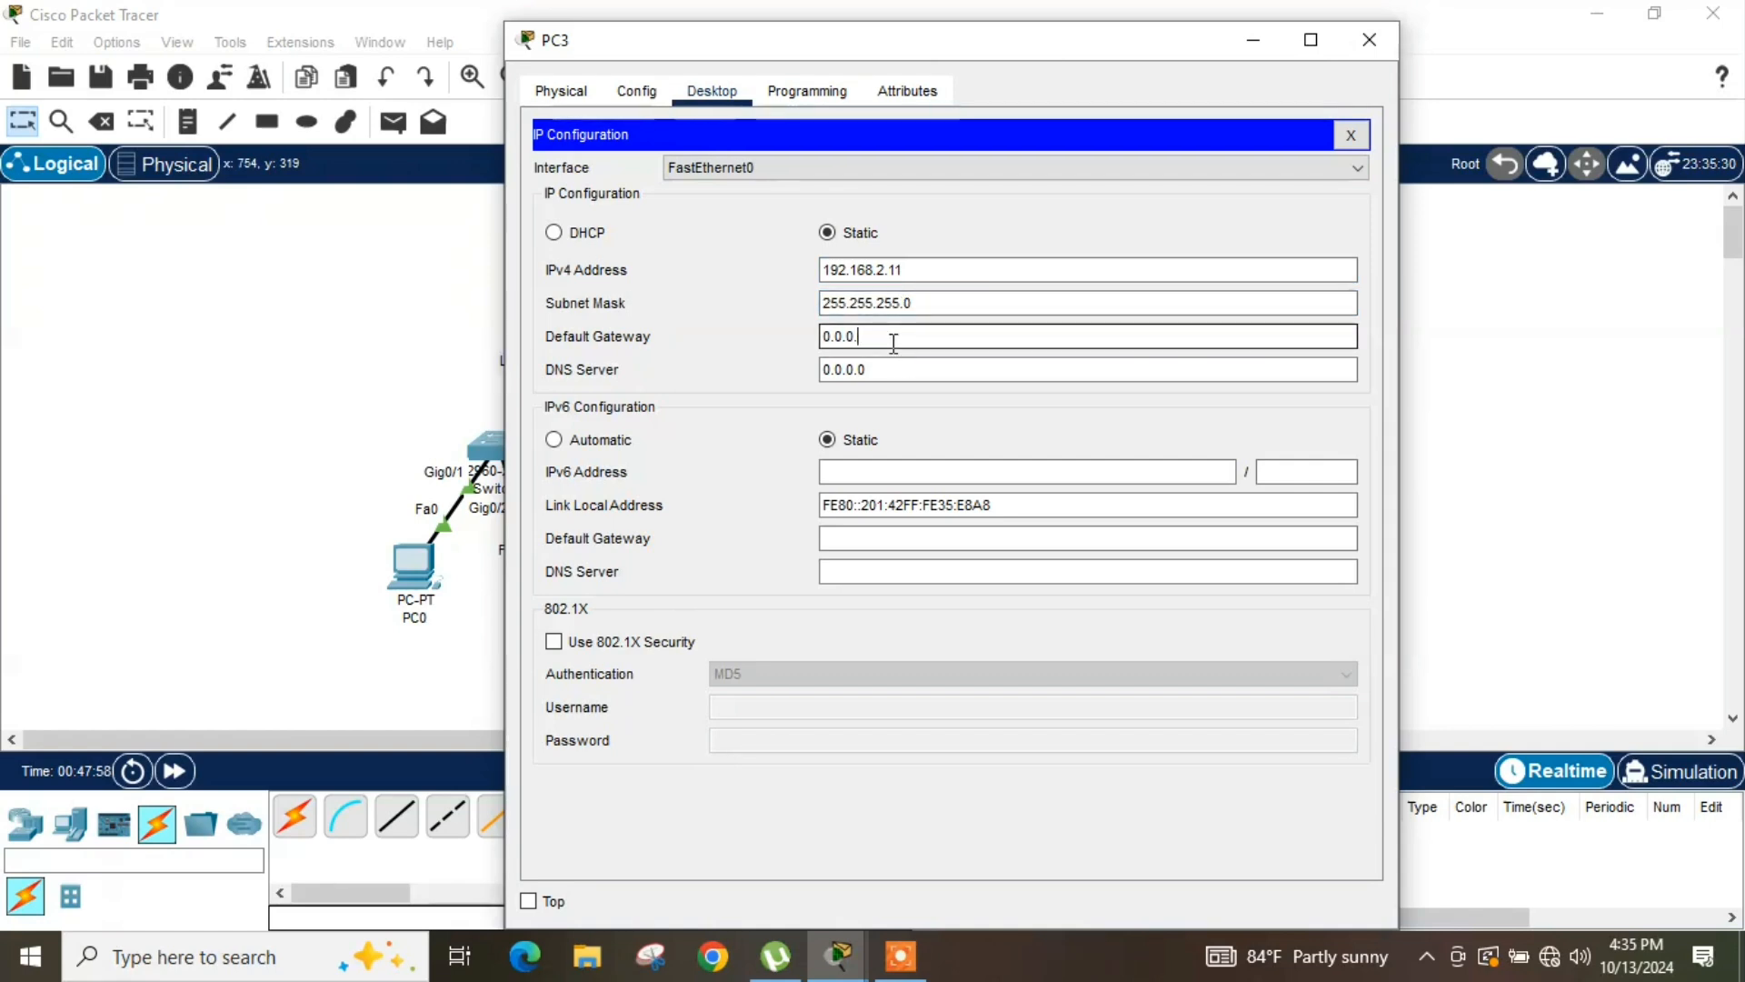
key("BackSpace")
key("BackSpace")
key("BackSpace")
key("BackSpace")
key("BackSpace")
key("BackSpace")
type("192")
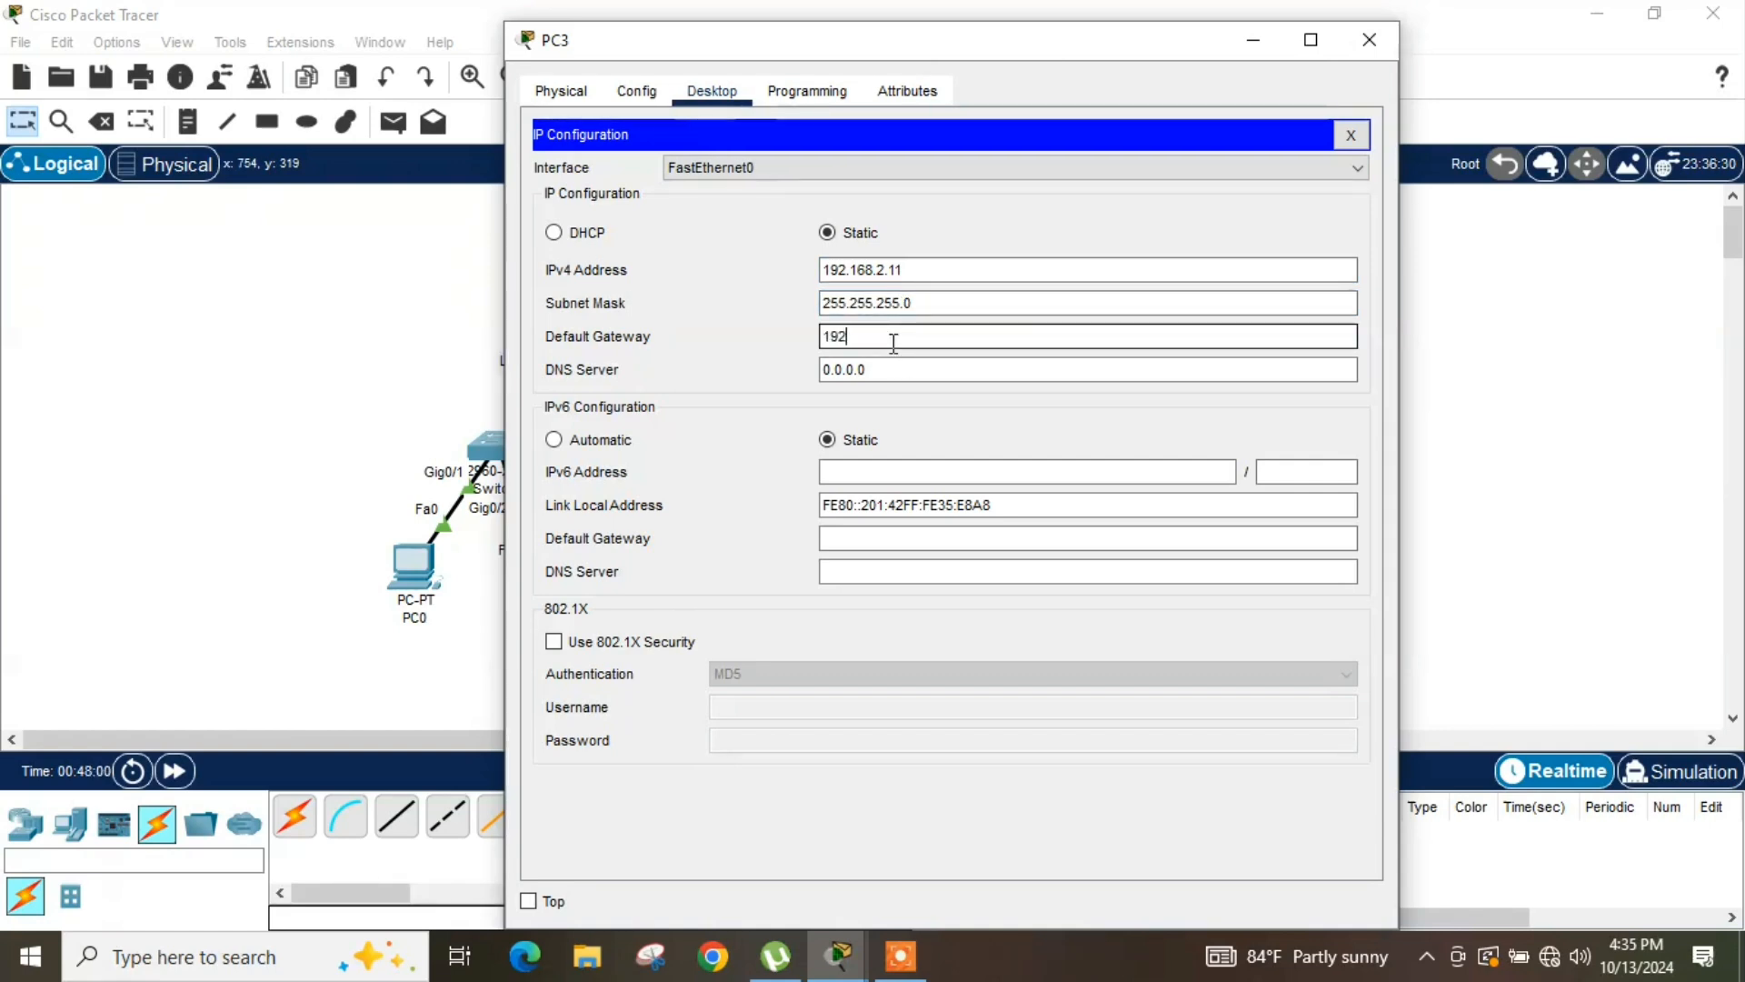
type(".168.")
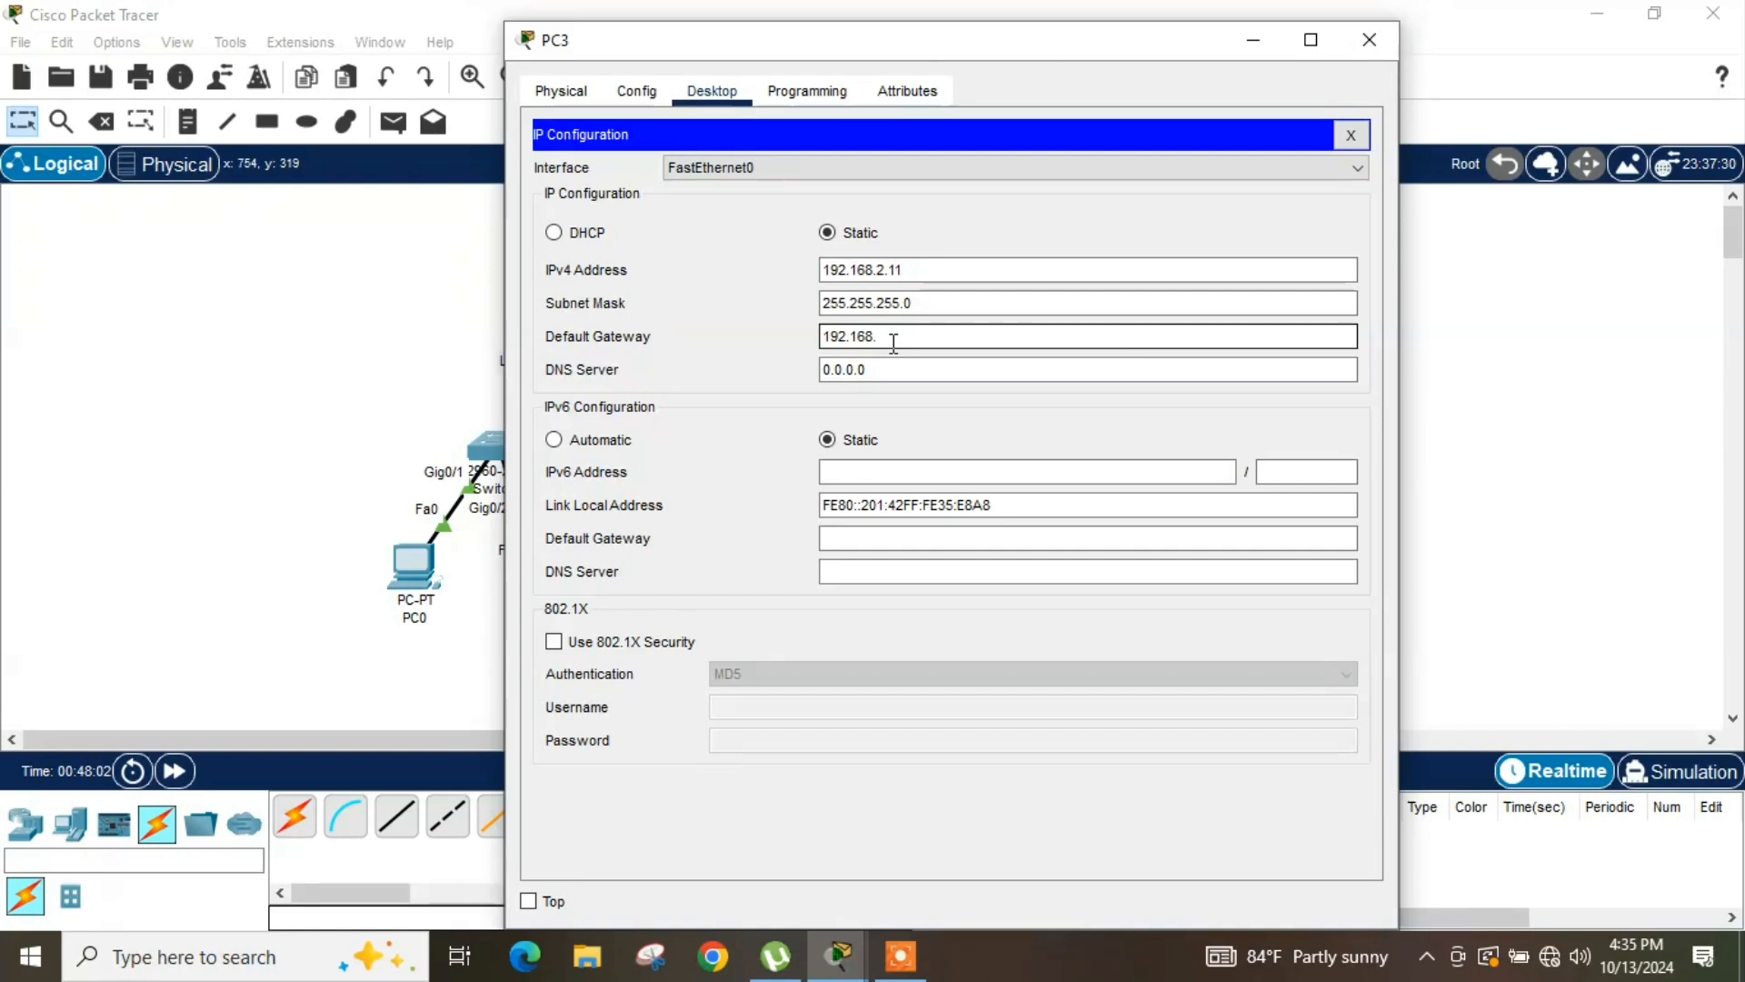
type("2.1")
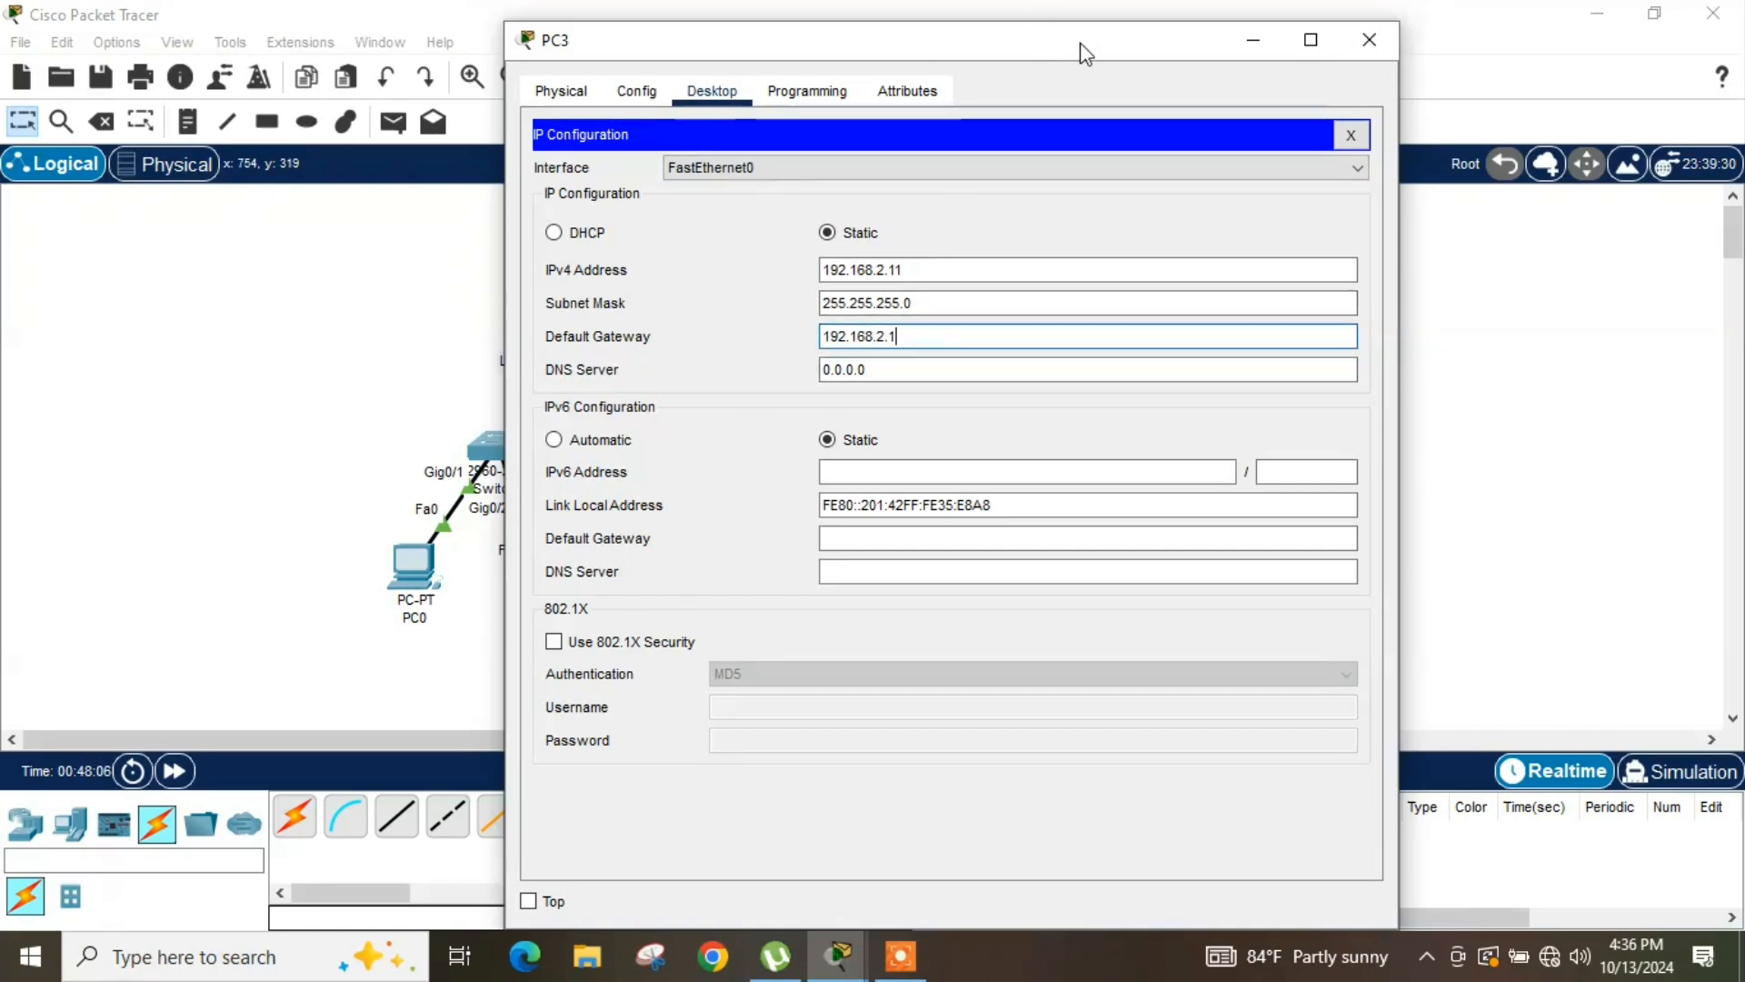
left_click(1369, 39)
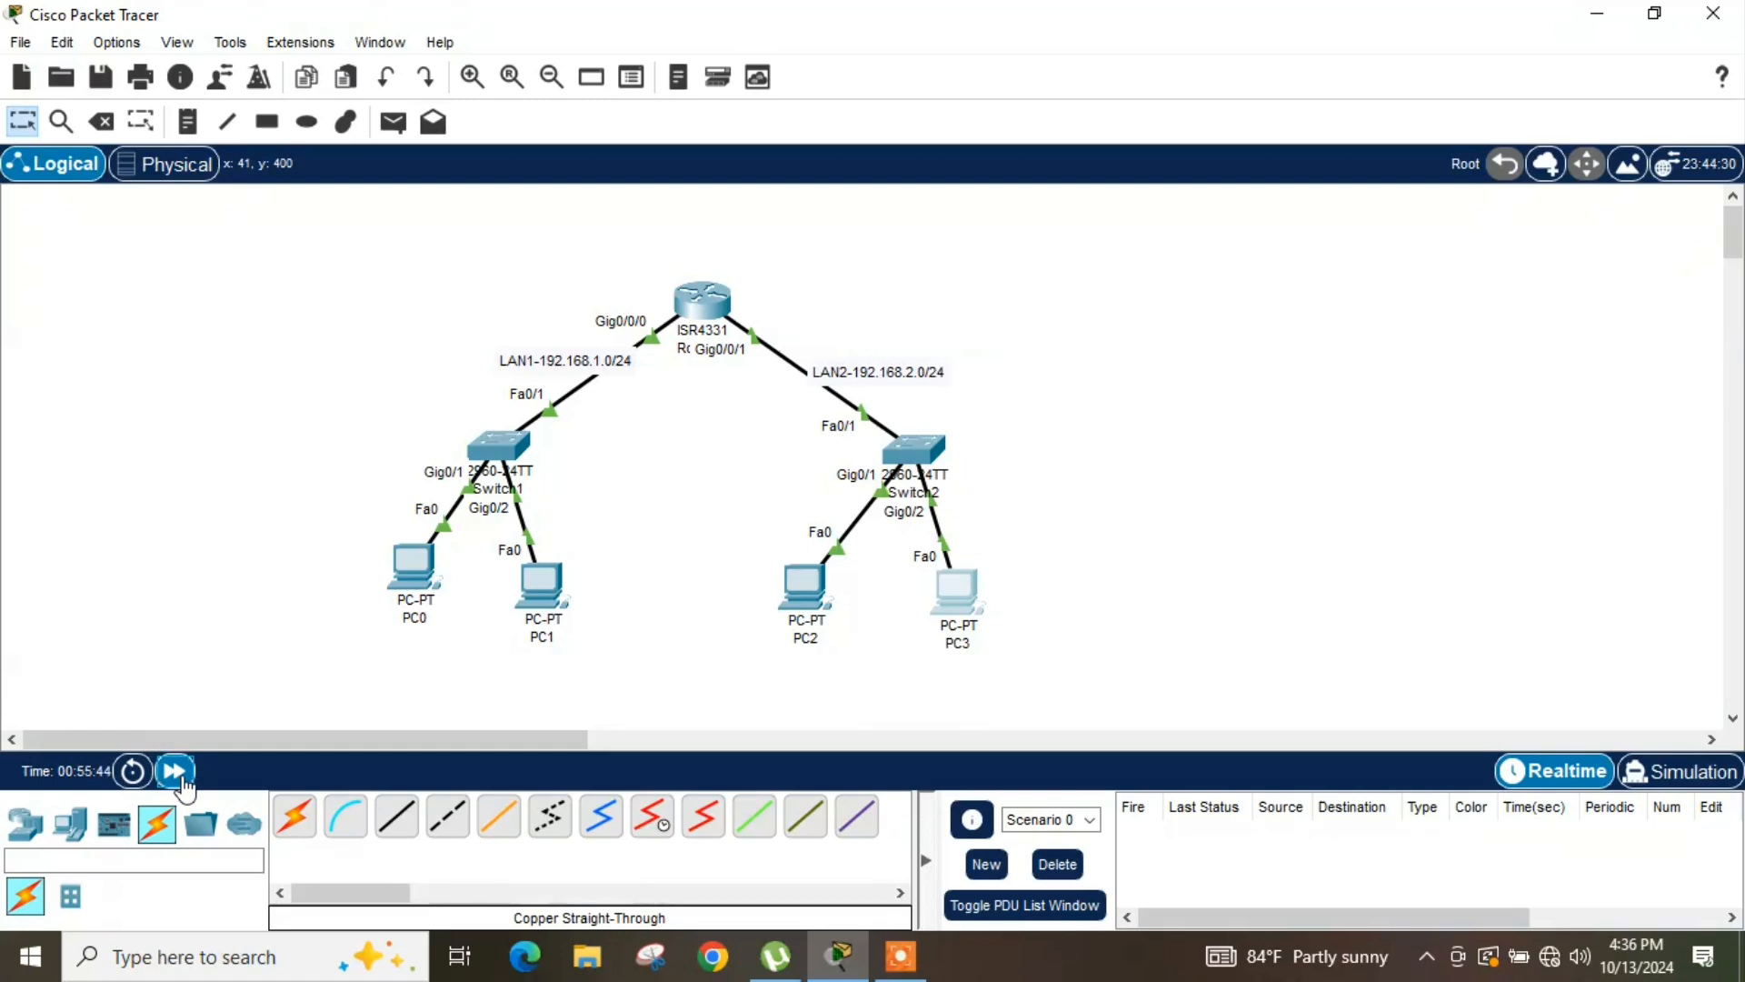
- Fast-forward the network time and test connectivity within LAN1 by sending a simple PDU from PC0 to PC1
left_click(175, 772)
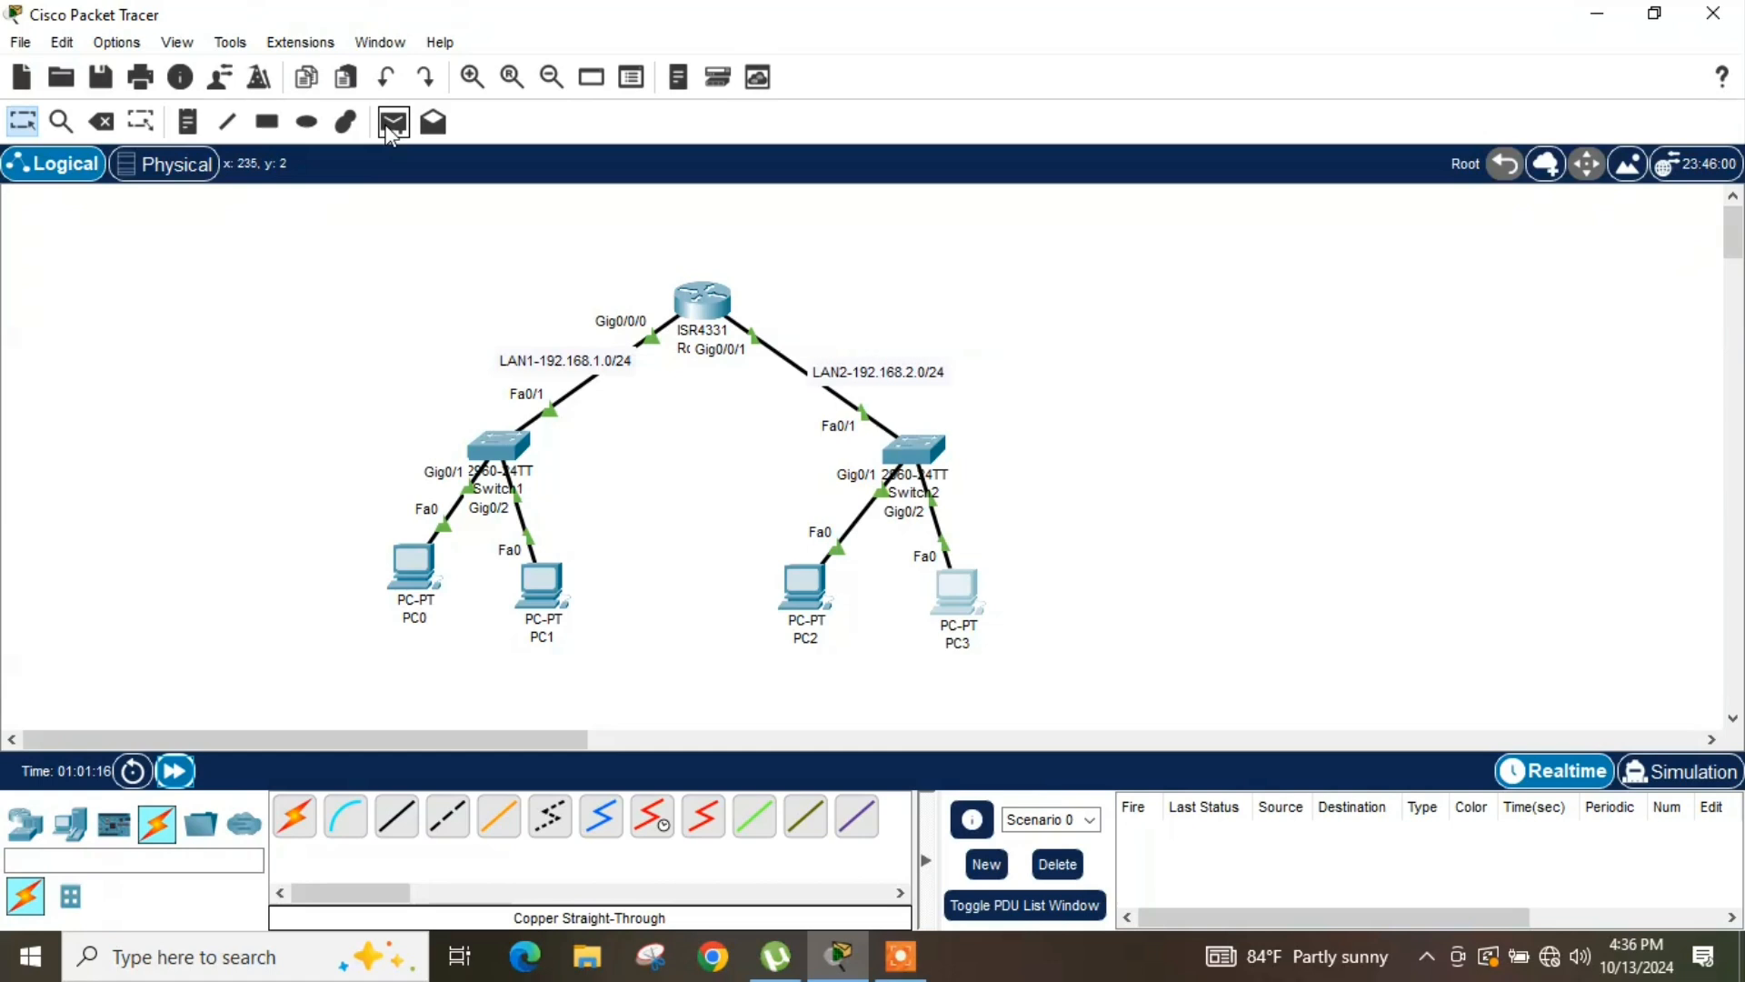
left_click(392, 128)
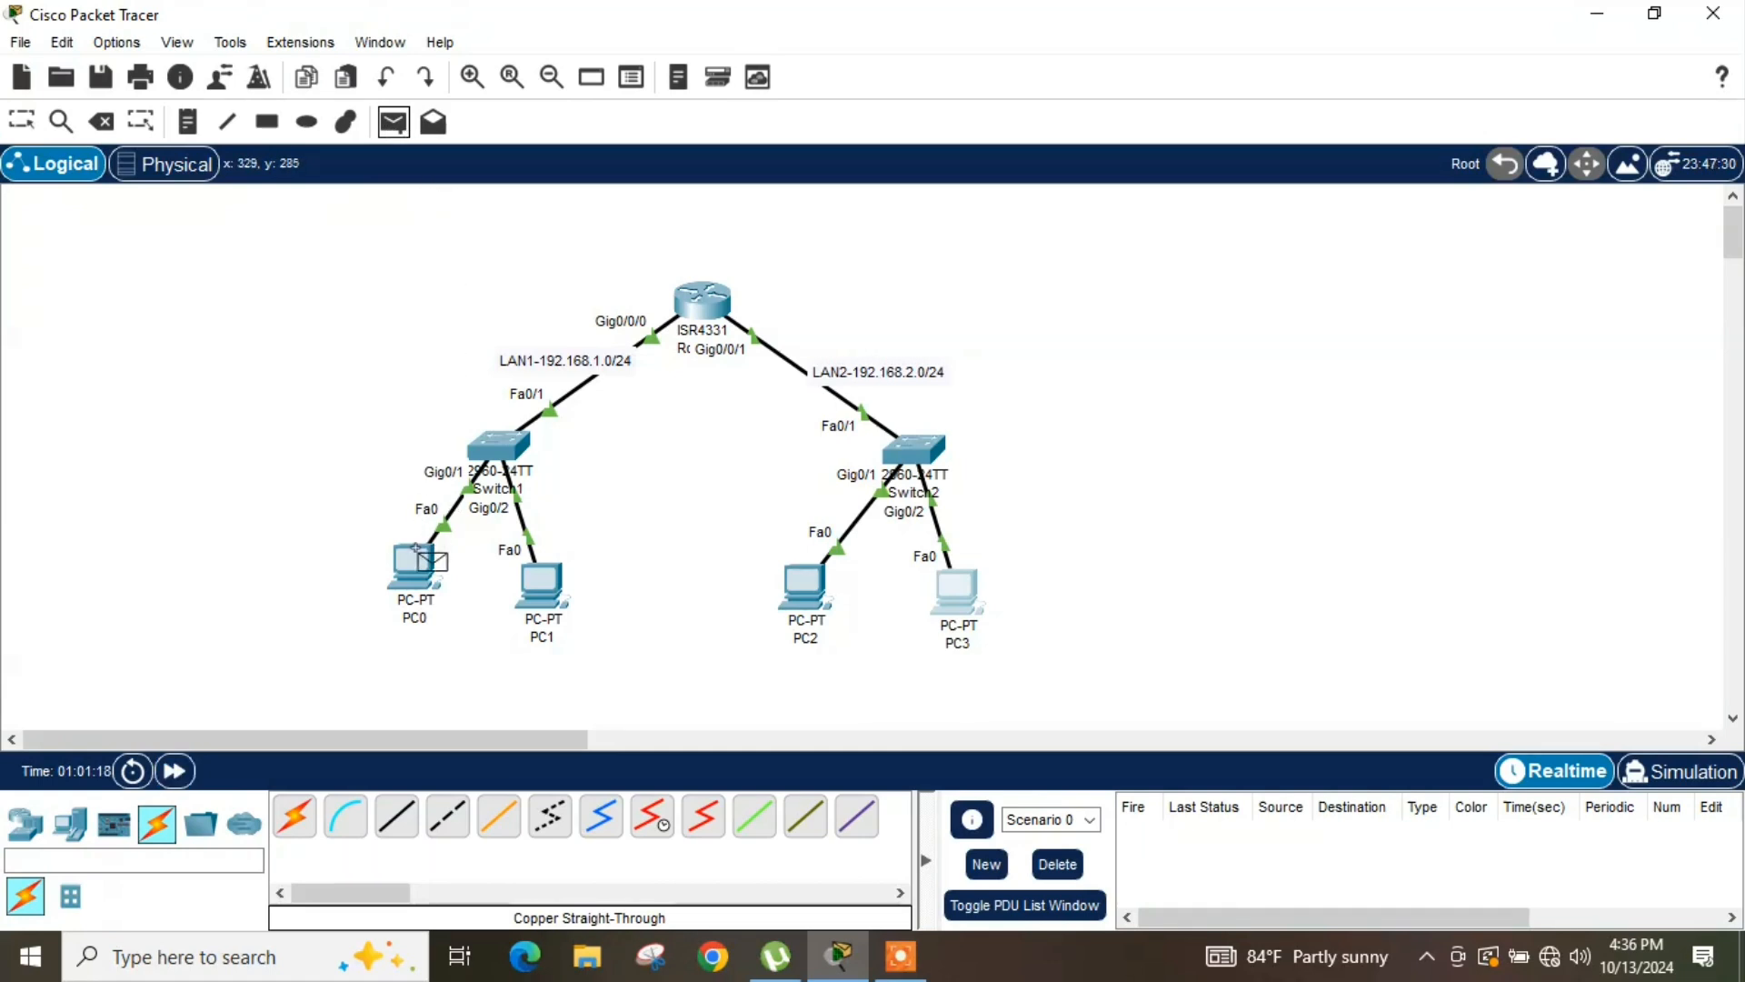
left_click(427, 578)
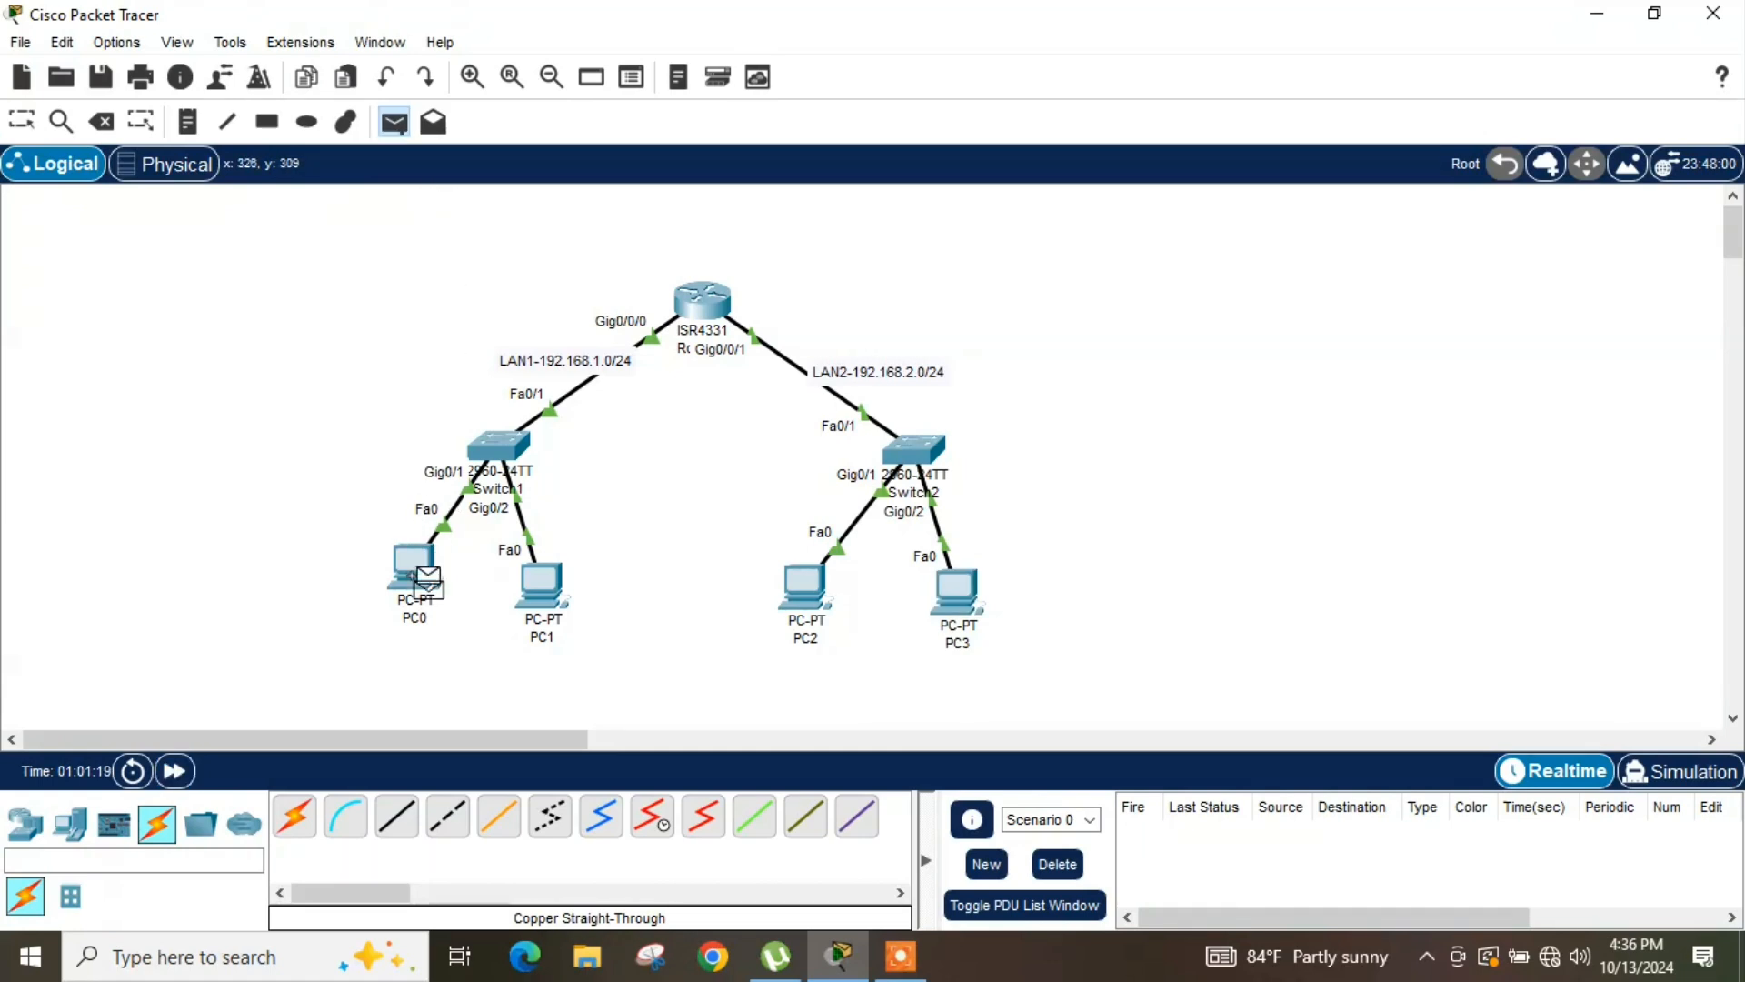
left_click(552, 586)
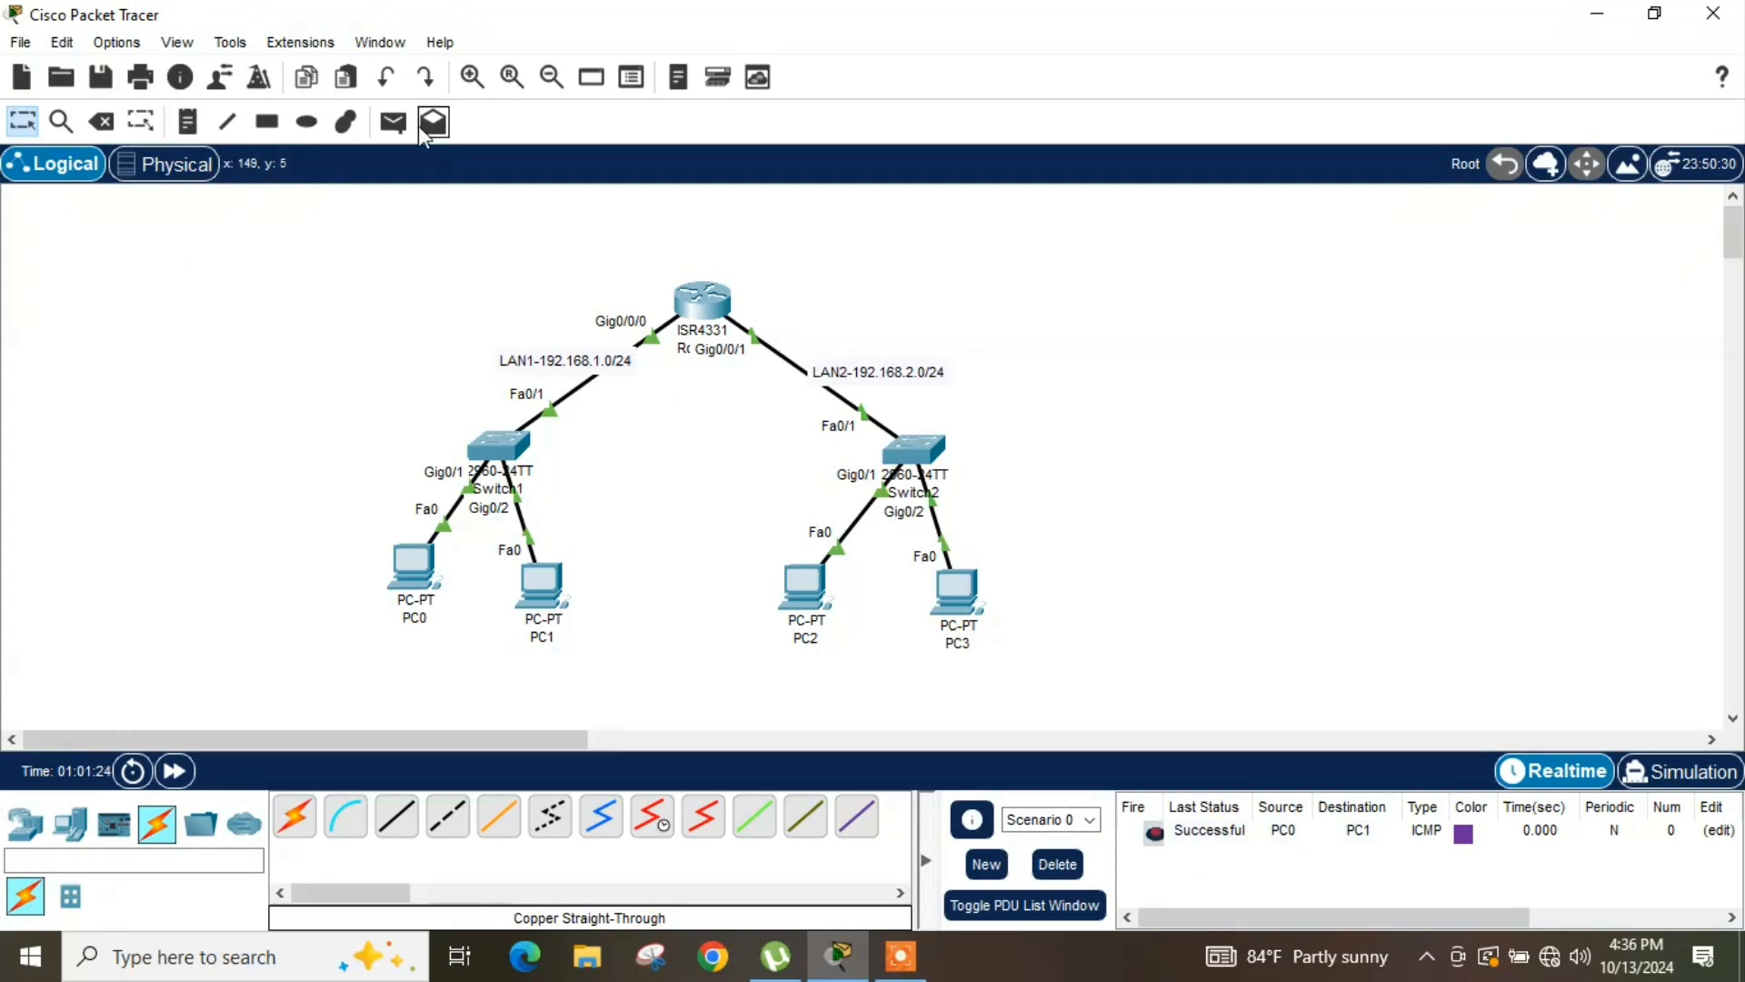
- Test PC0's connection to the ISR4331 router by sending it a simple PDU
left_click(392, 125)
left_click(407, 560)
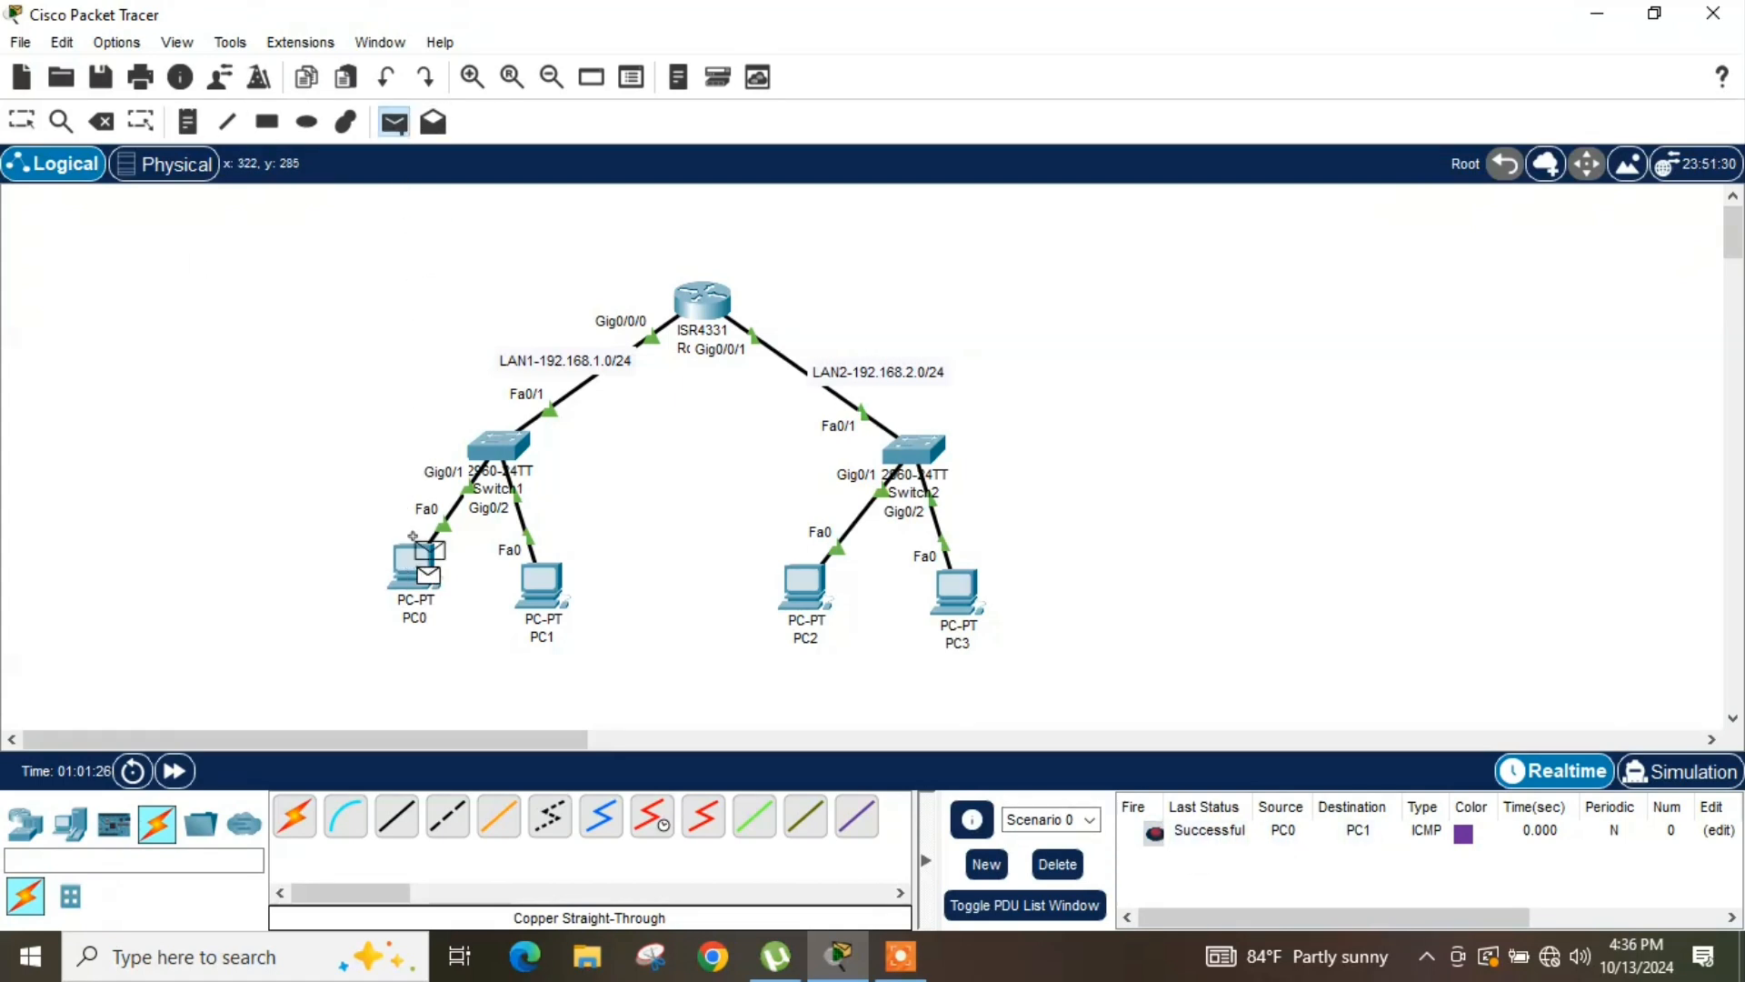
left_click(700, 302)
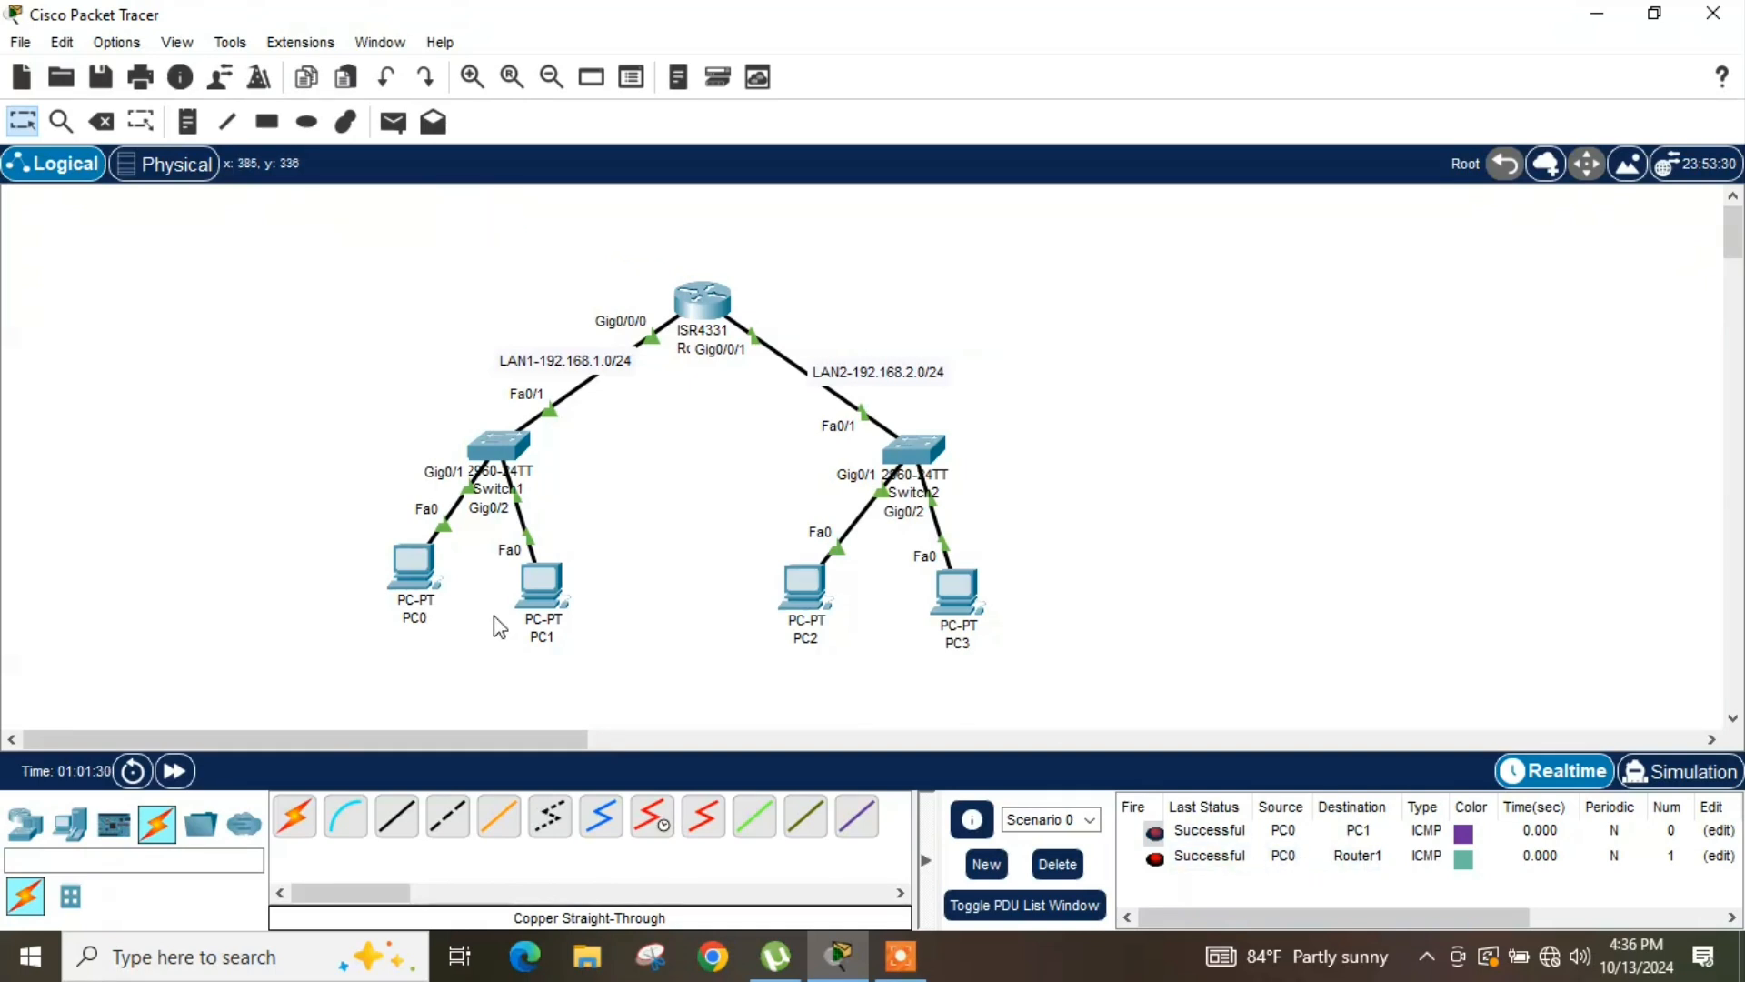
- Test connectivity within LAN2 with a simple PDU from PC2 to PC3, and delete the scenario's PDUs
left_click(392, 122)
left_click(791, 586)
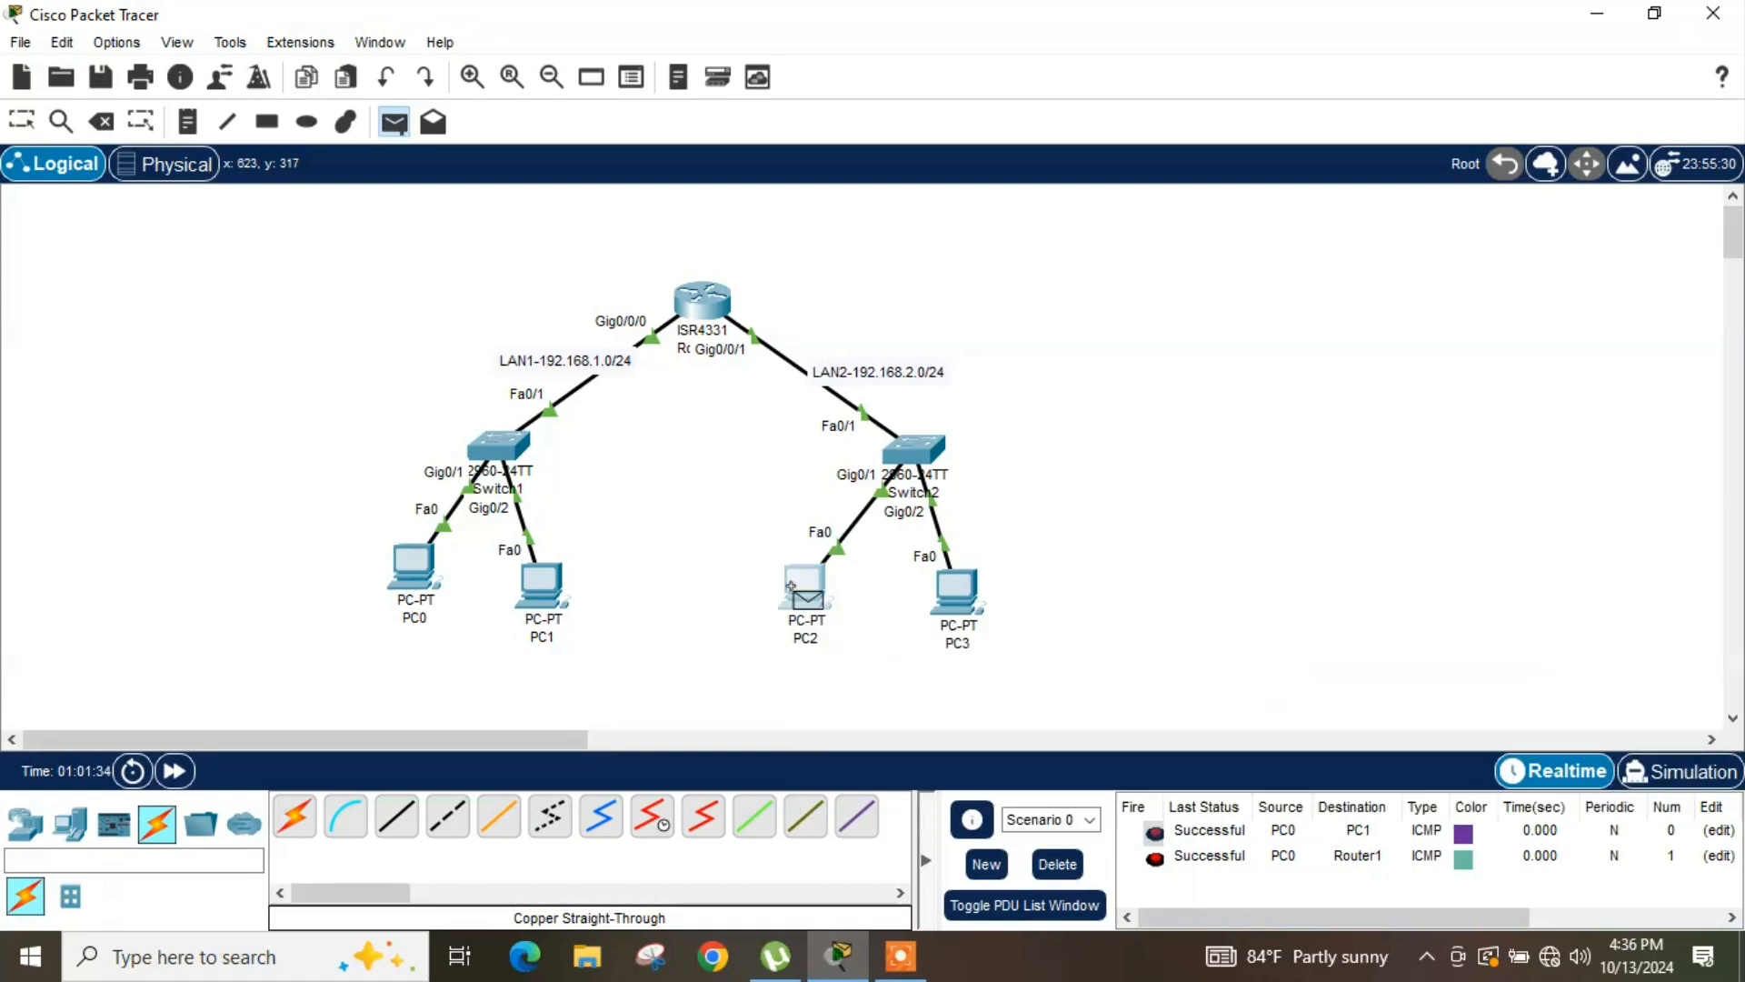
left_click(954, 589)
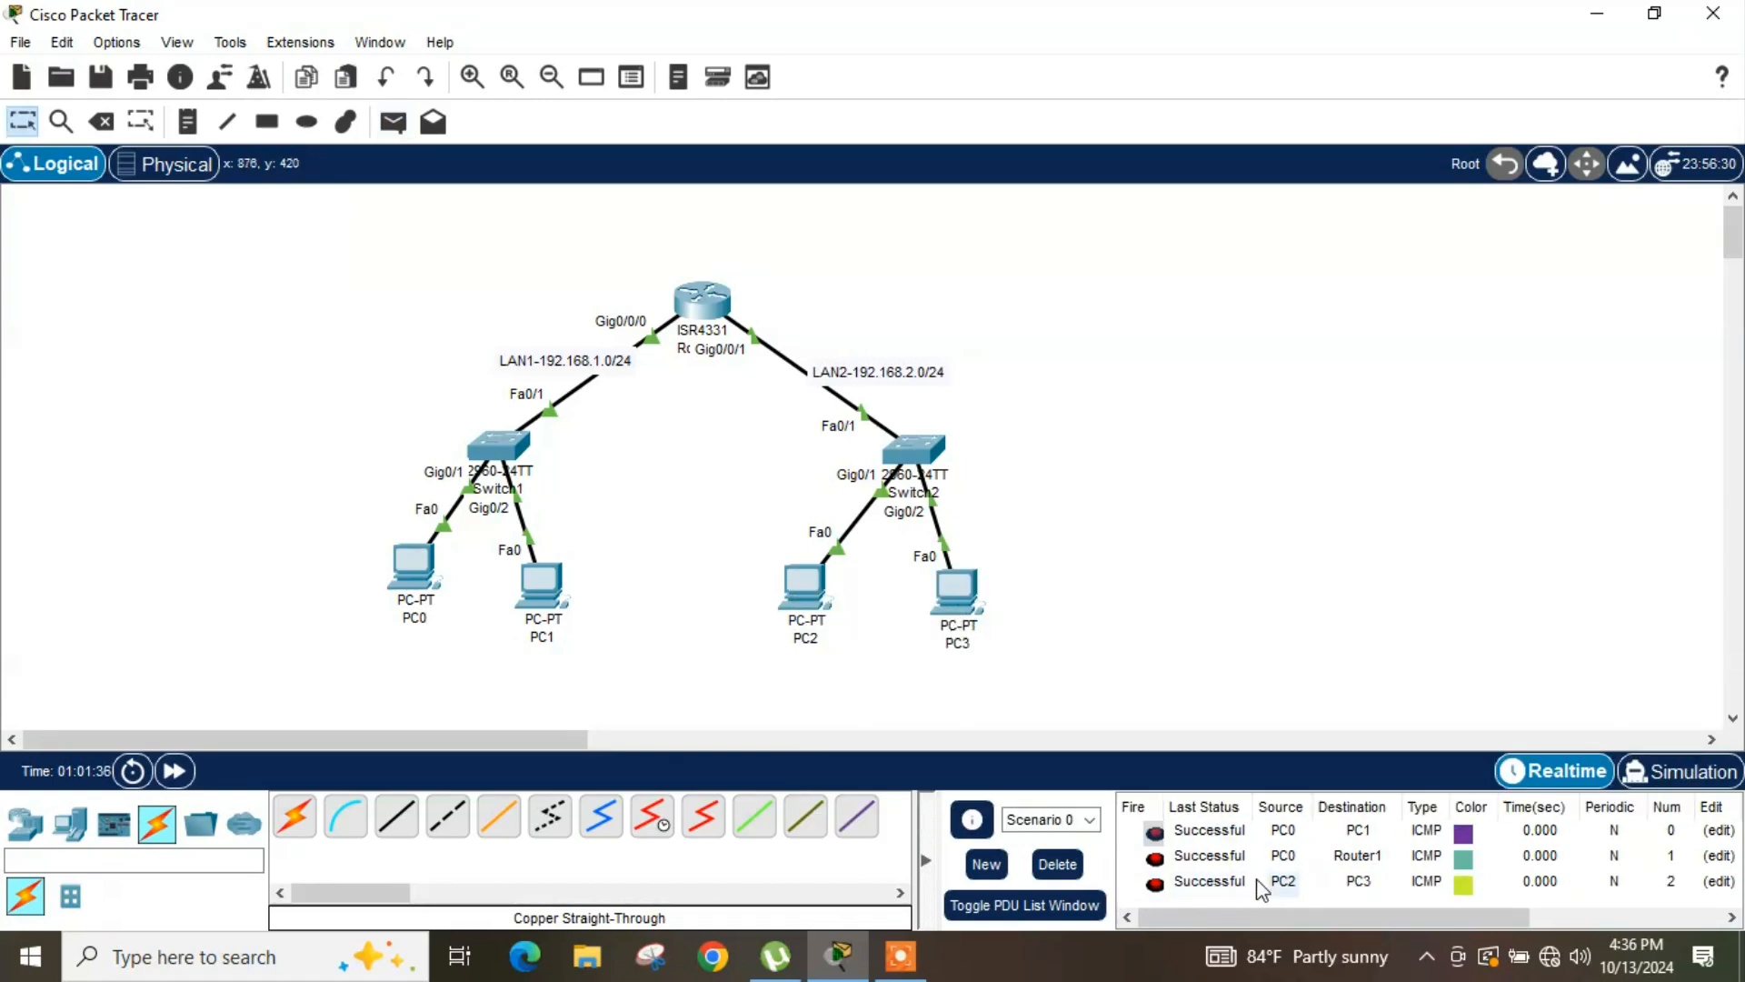
left_click(1073, 866)
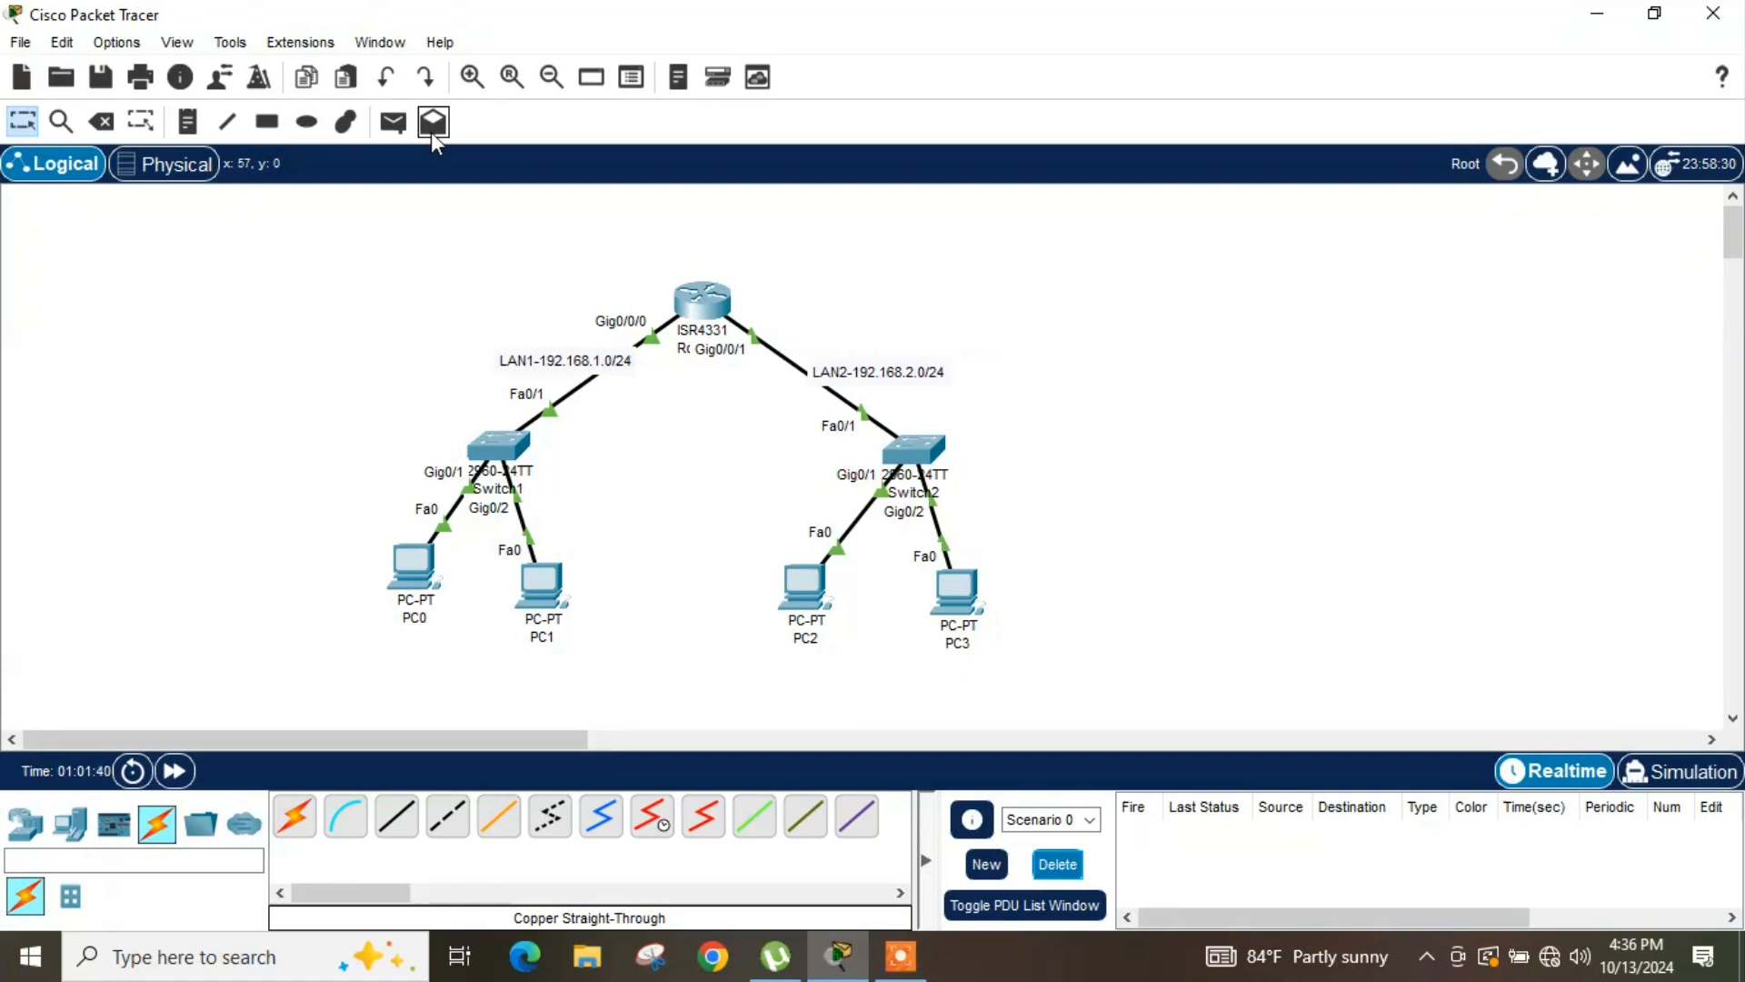
- Test the reverse direction in LAN2 with a simple PDU from PC3 to PC2, and clear the scenario
left_click(392, 123)
left_click(958, 586)
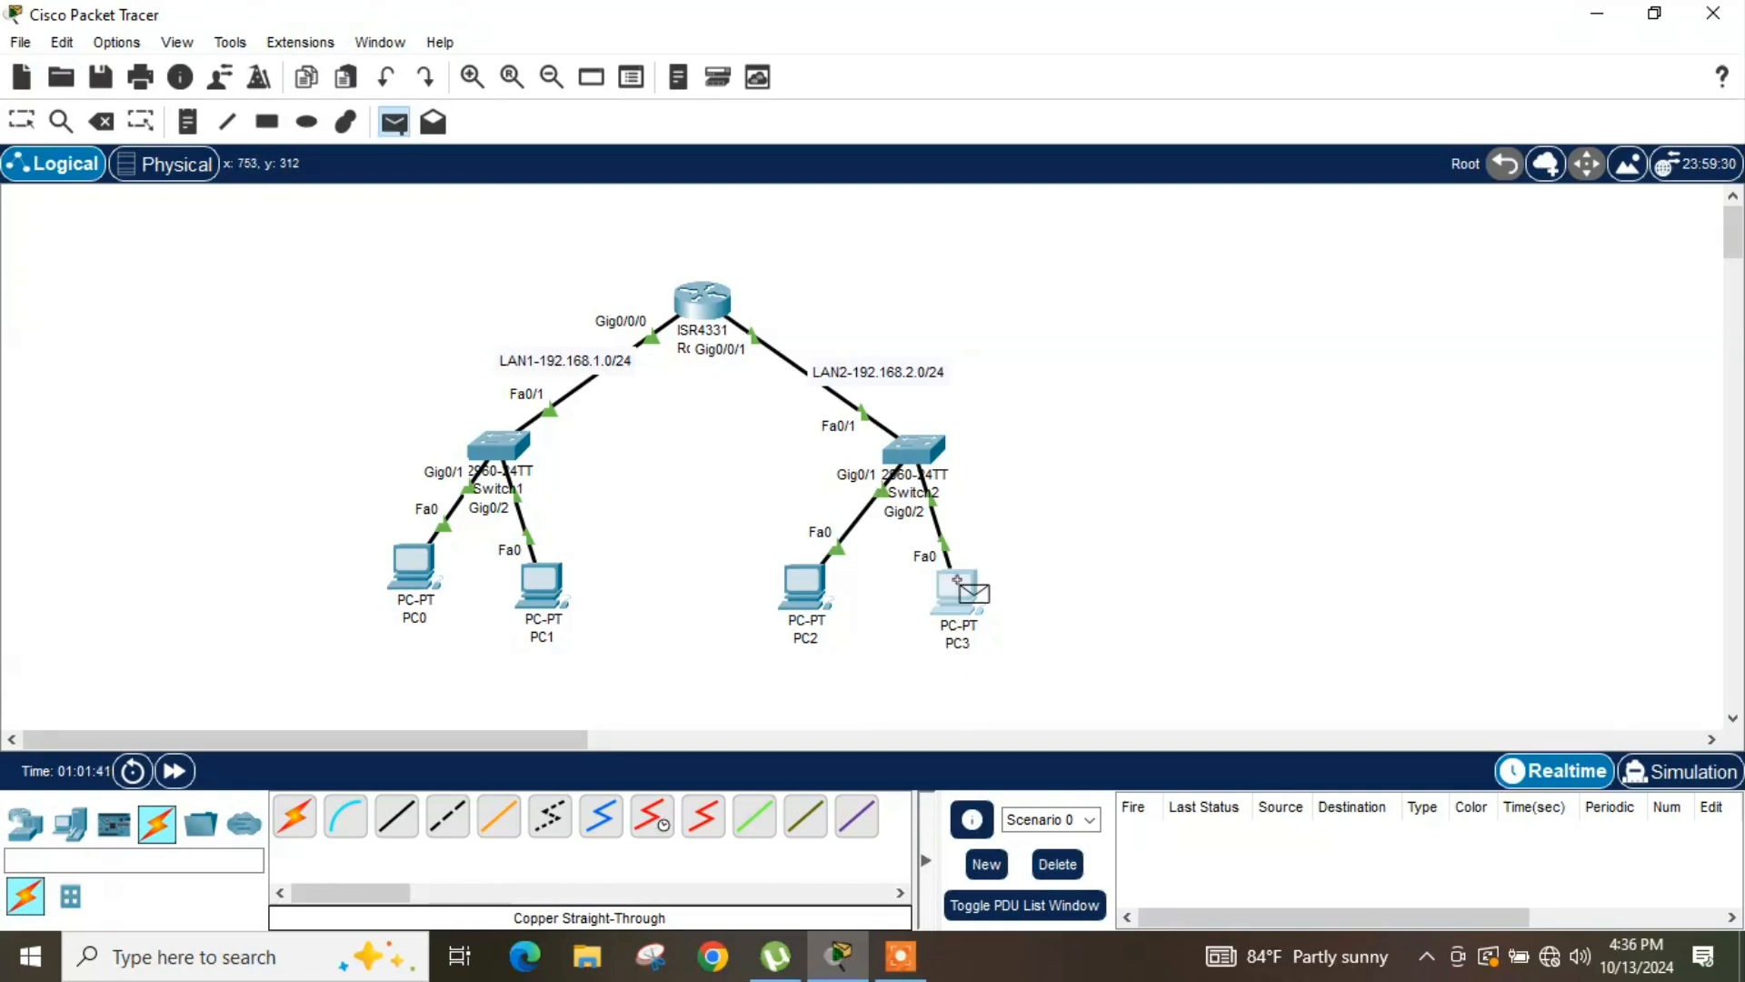
left_click(802, 586)
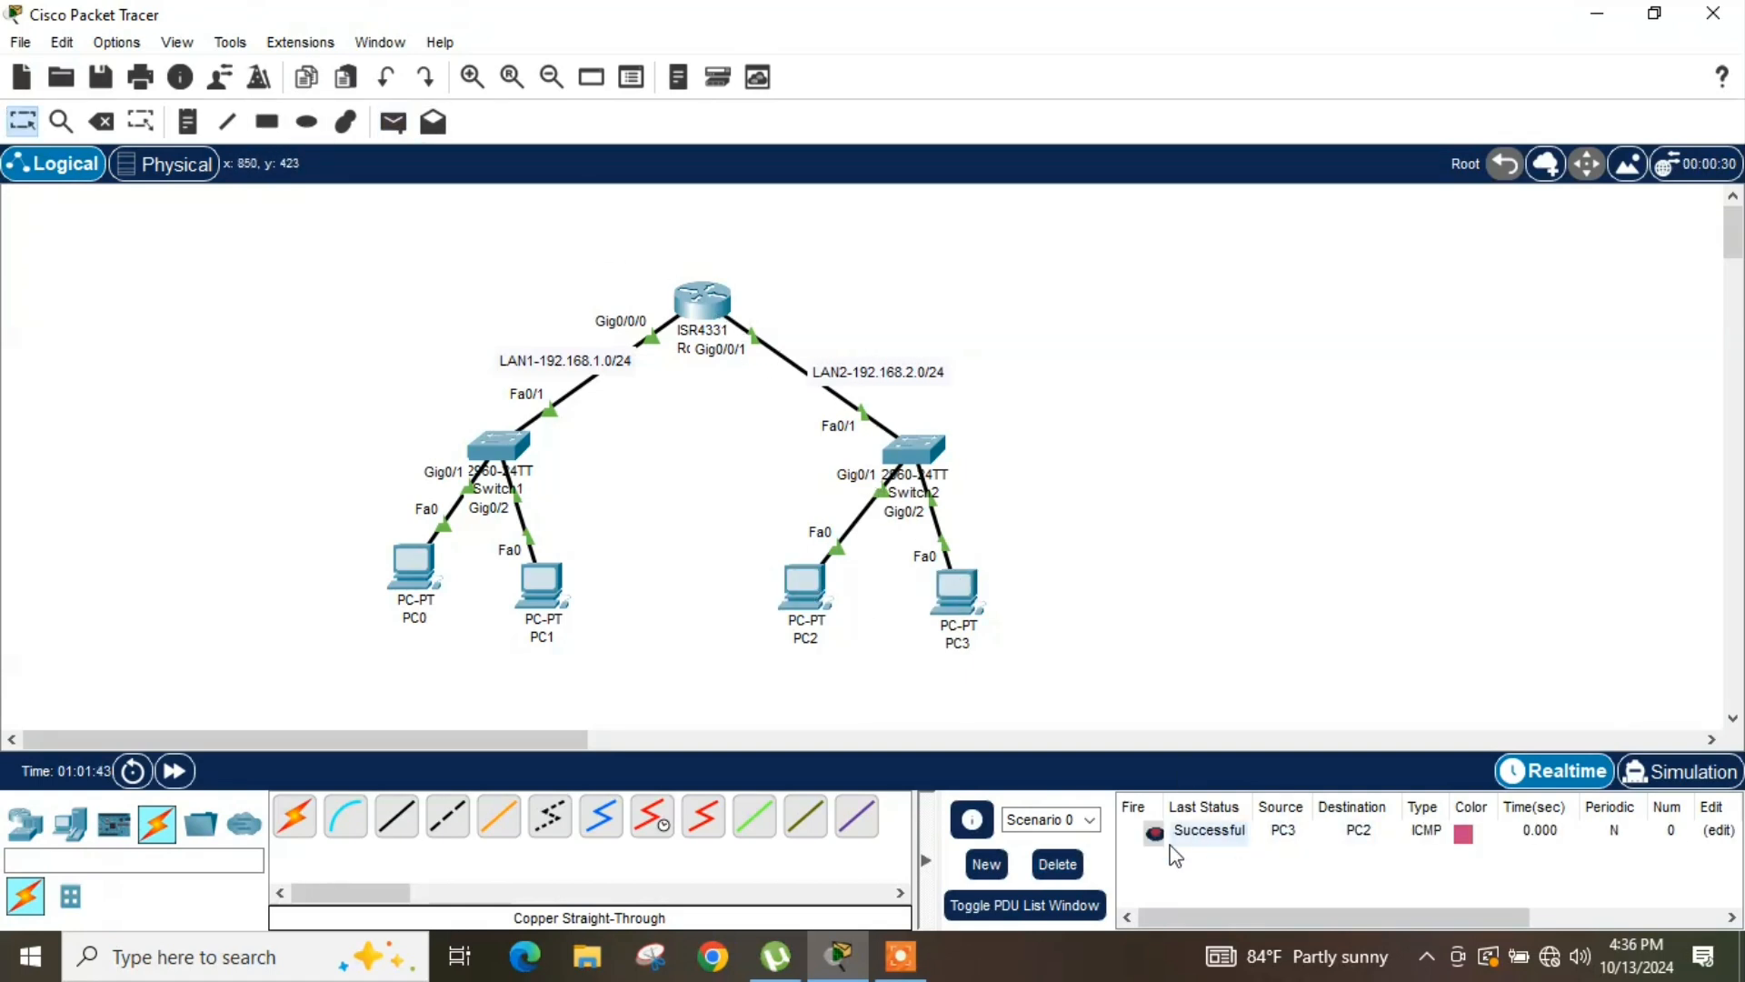
left_click(1068, 866)
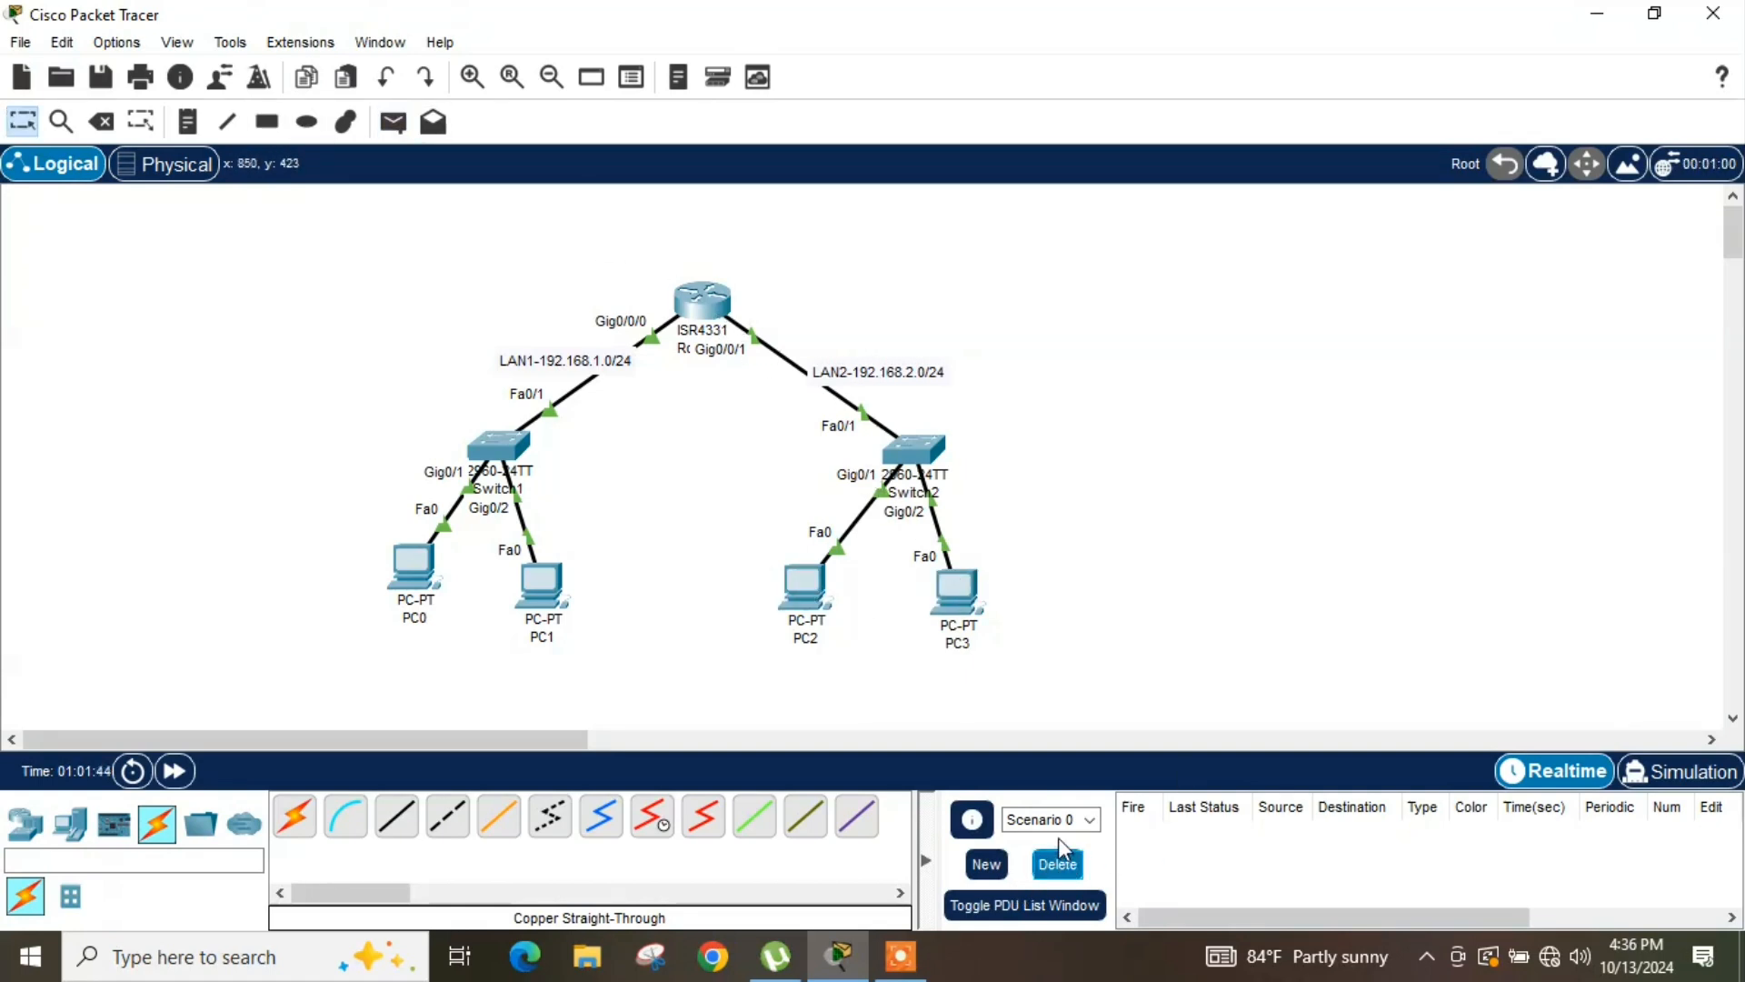
- Test routing between the two LANs by sending a simple PDU from PC3 to PC1
left_click(396, 123)
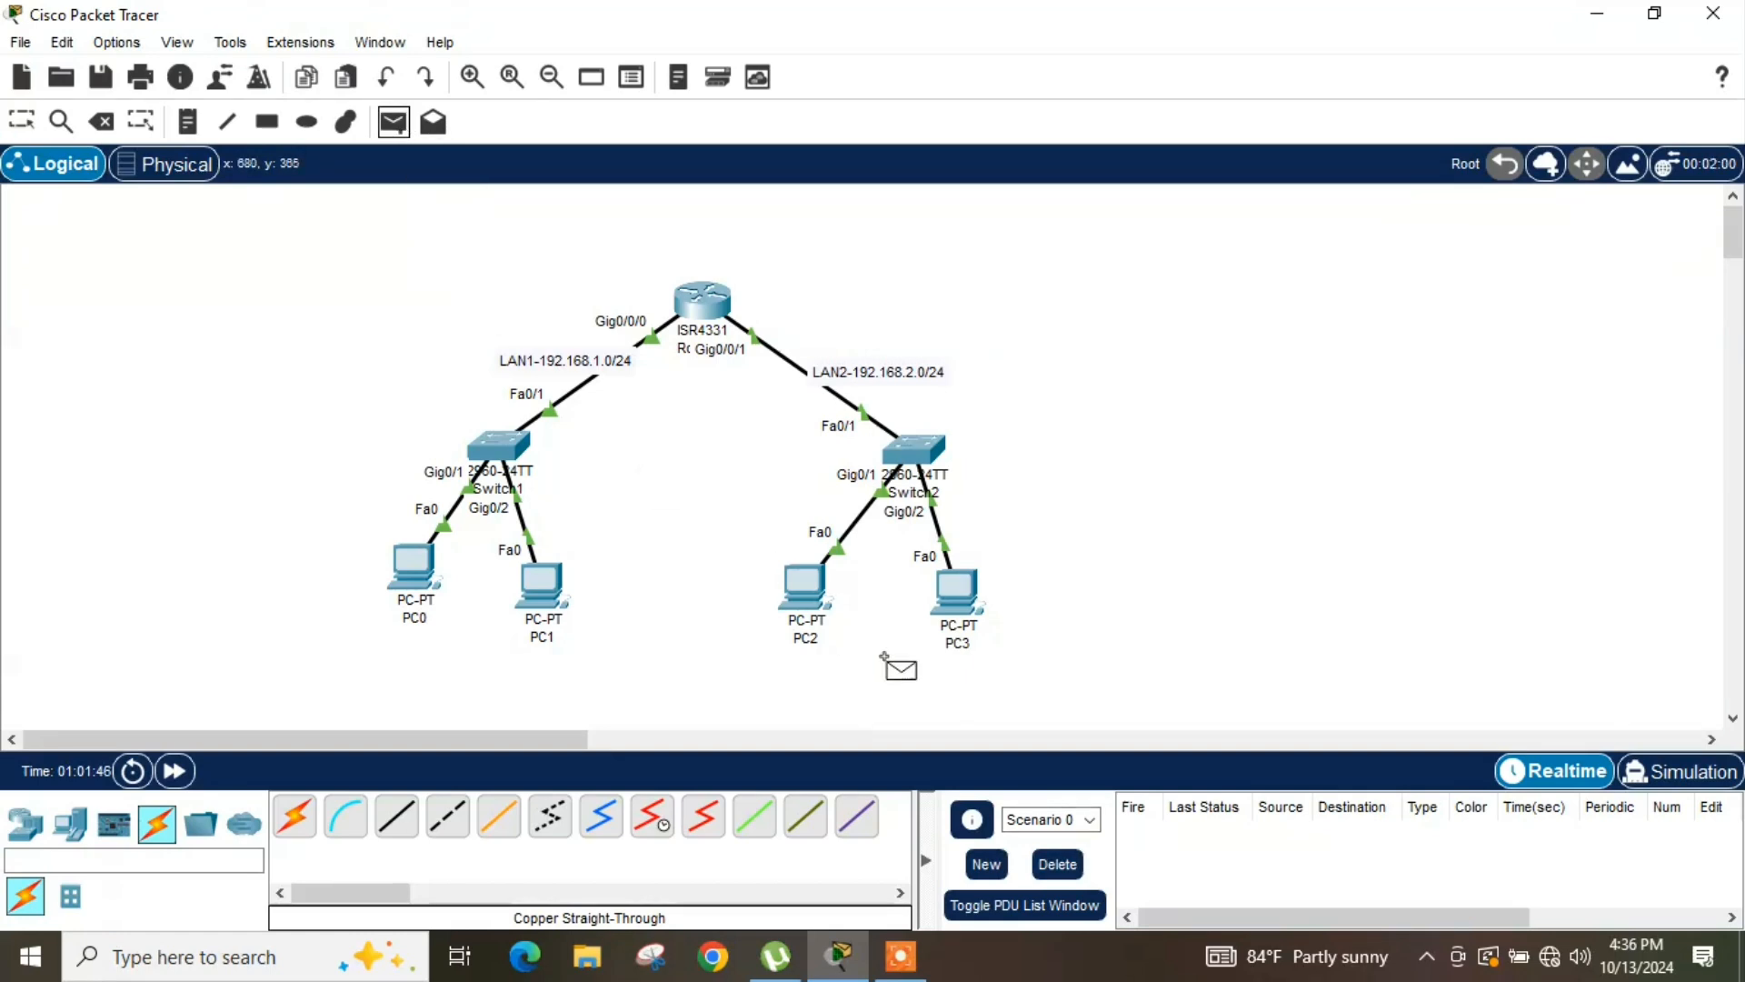
left_click(940, 592)
left_click(542, 586)
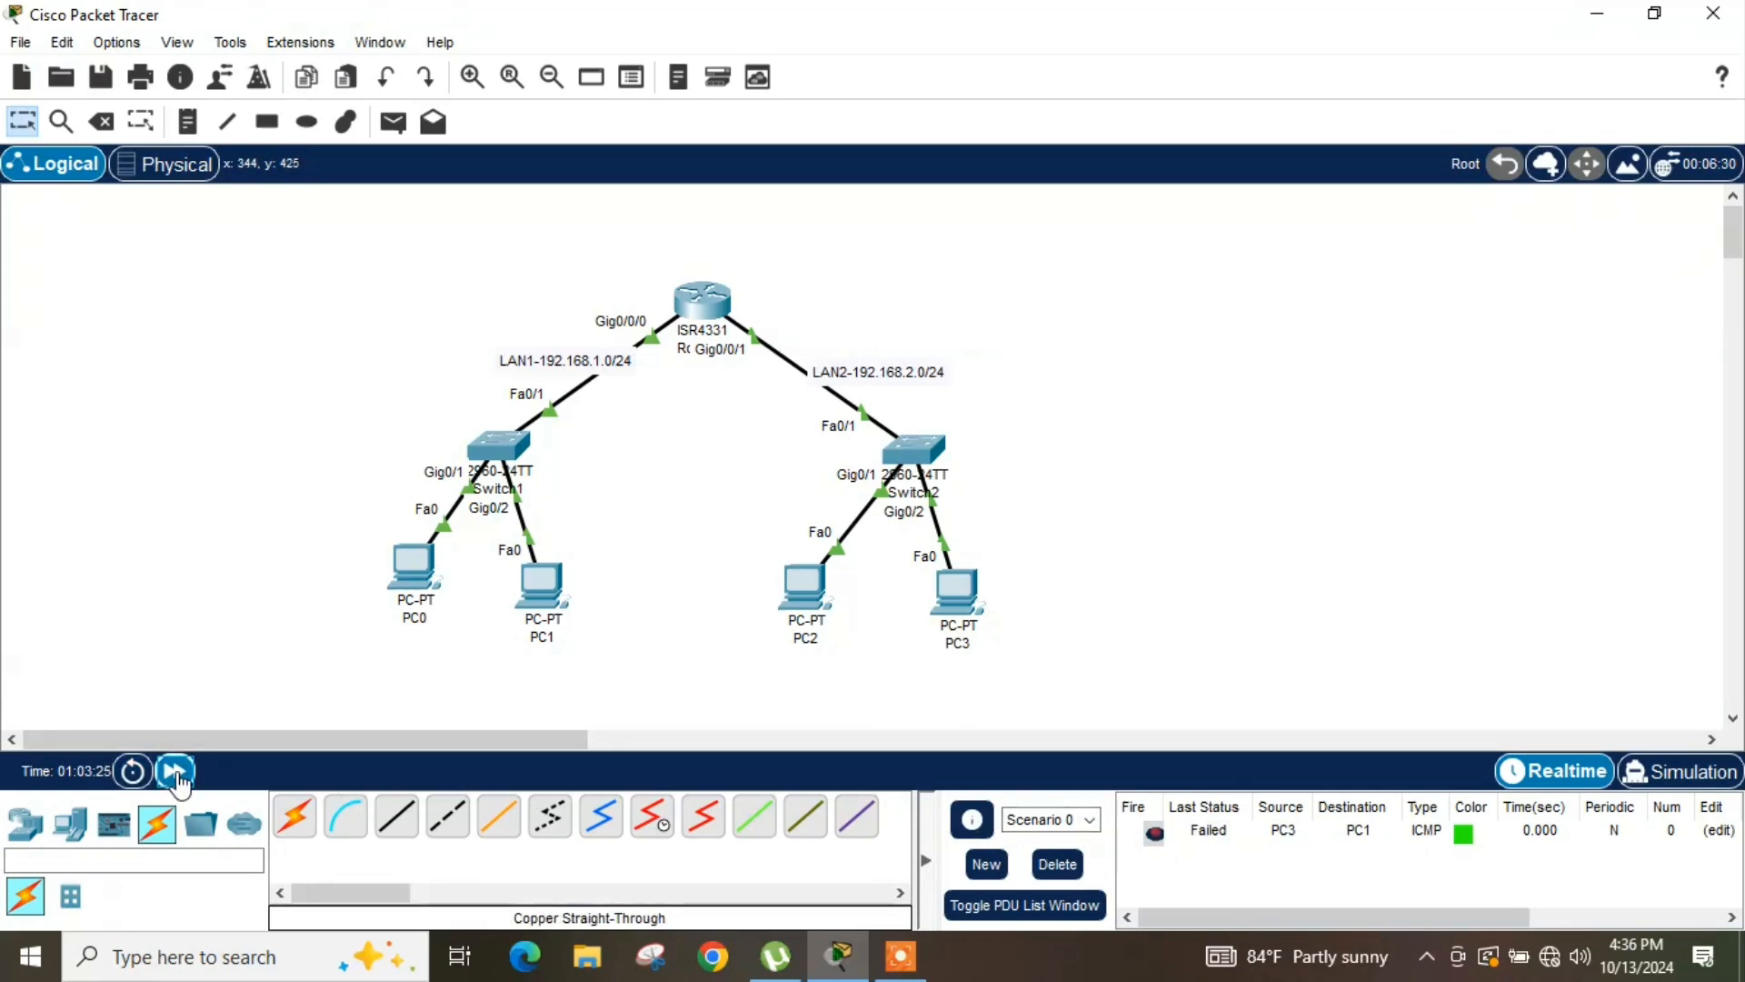
- Repeat the inter-LAN test with a second simple PDU from PC3 to PC1
left_click(394, 126)
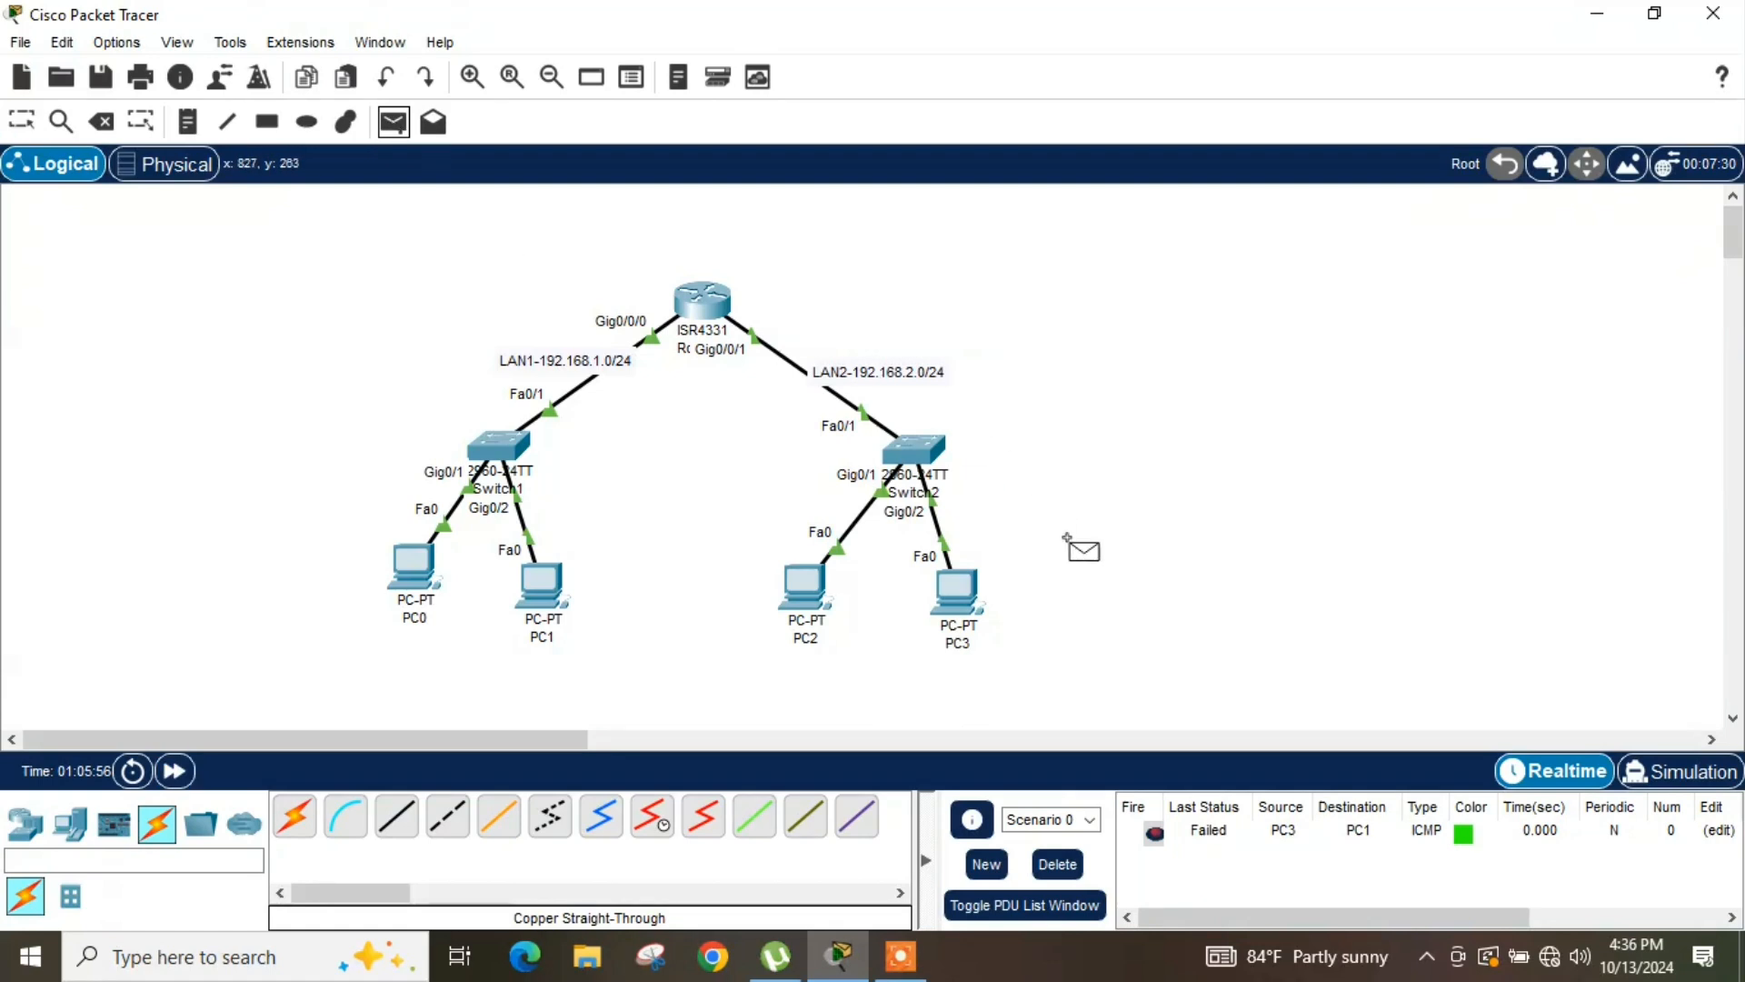
left_click(961, 598)
left_click(551, 591)
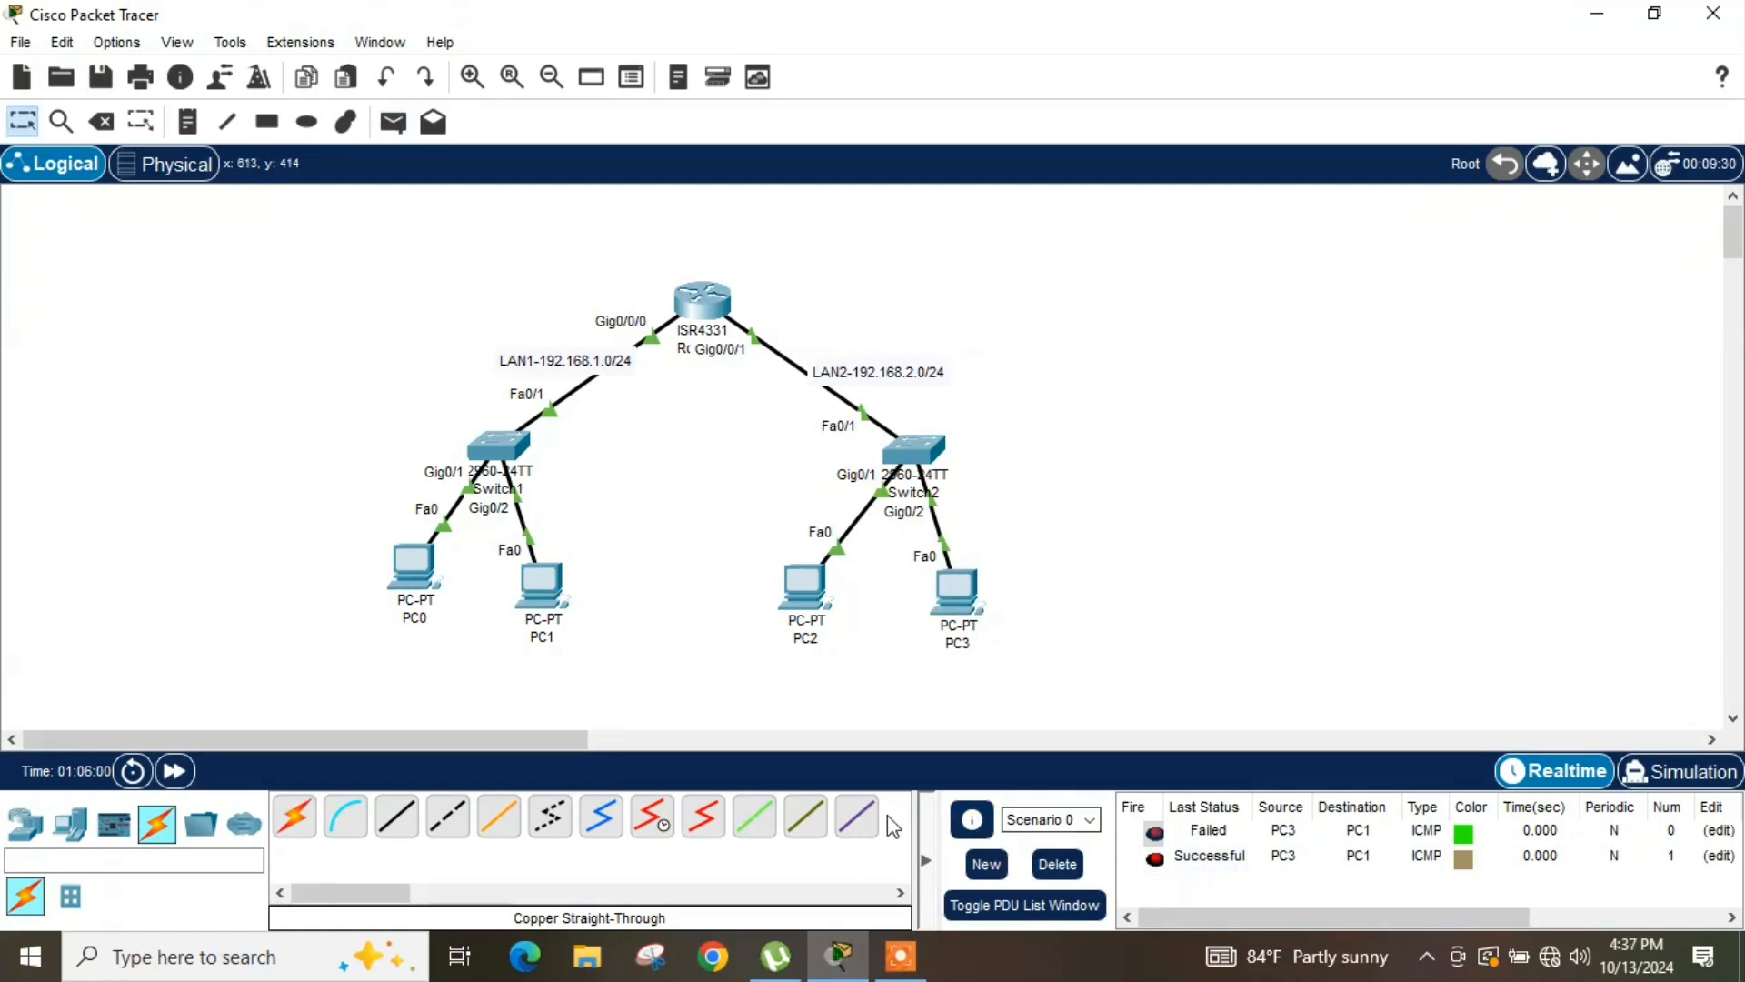
- Clear the scenario's PDUs and test inter-LAN connectivity with a simple PDU from PC3 to PC1
left_click(1057, 864)
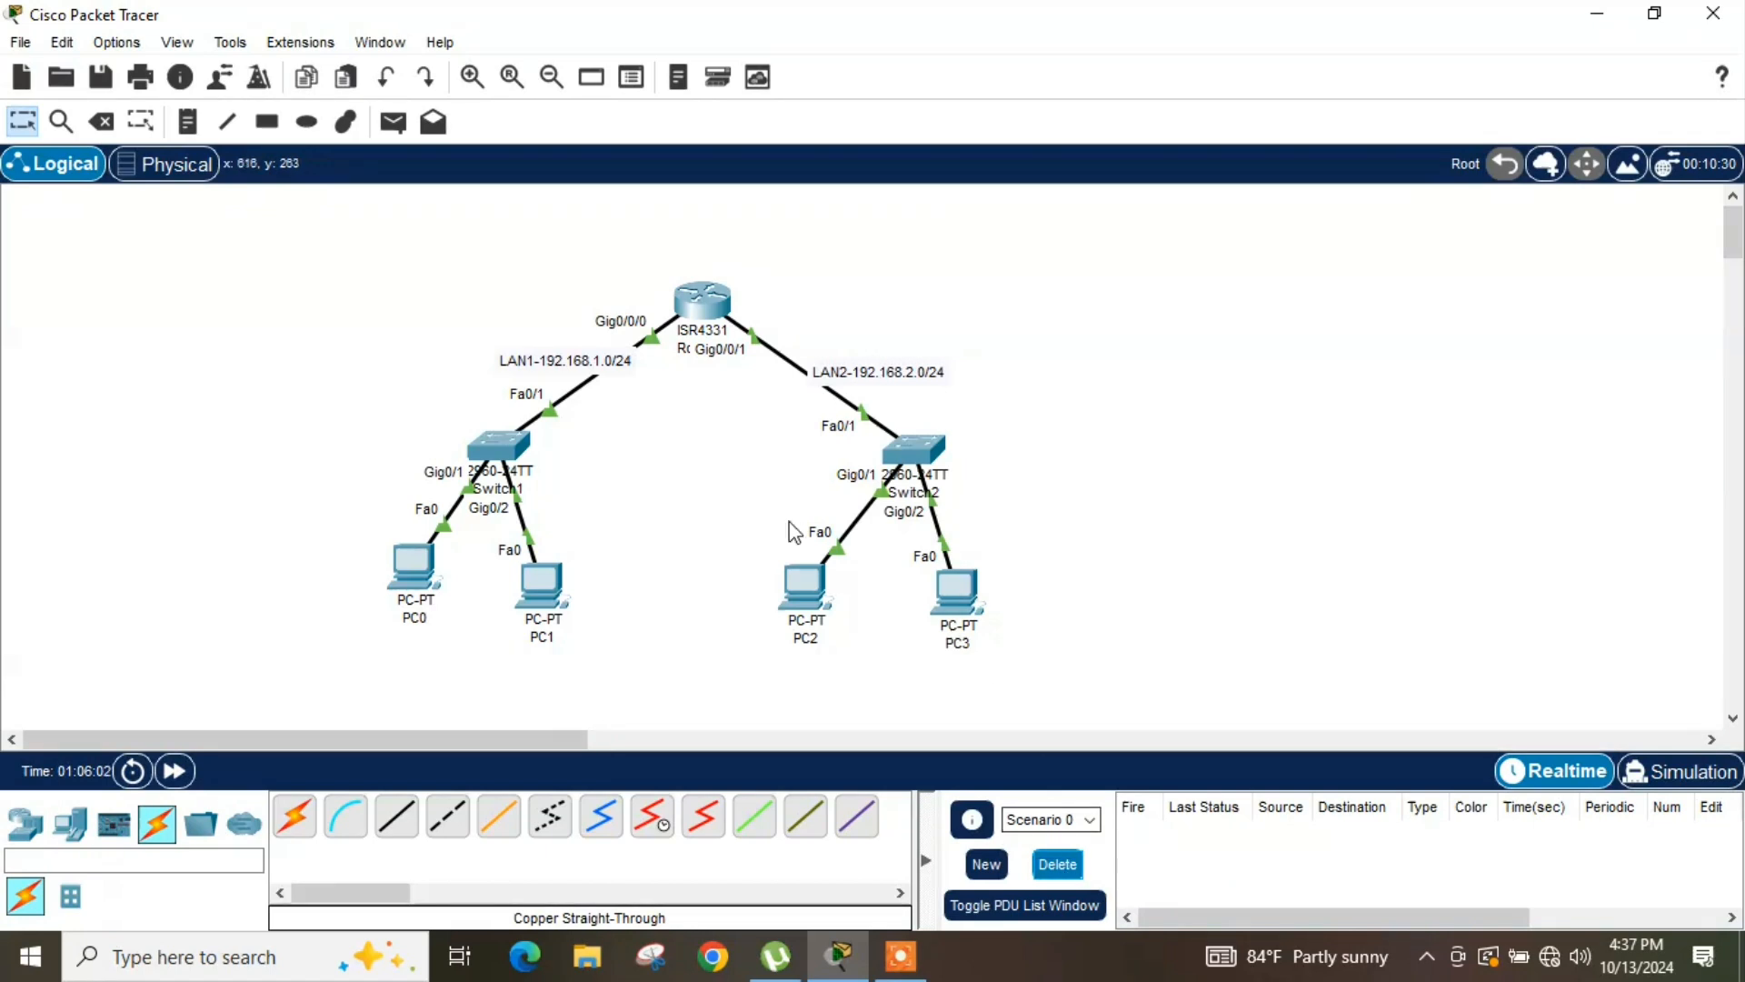
left_click(392, 122)
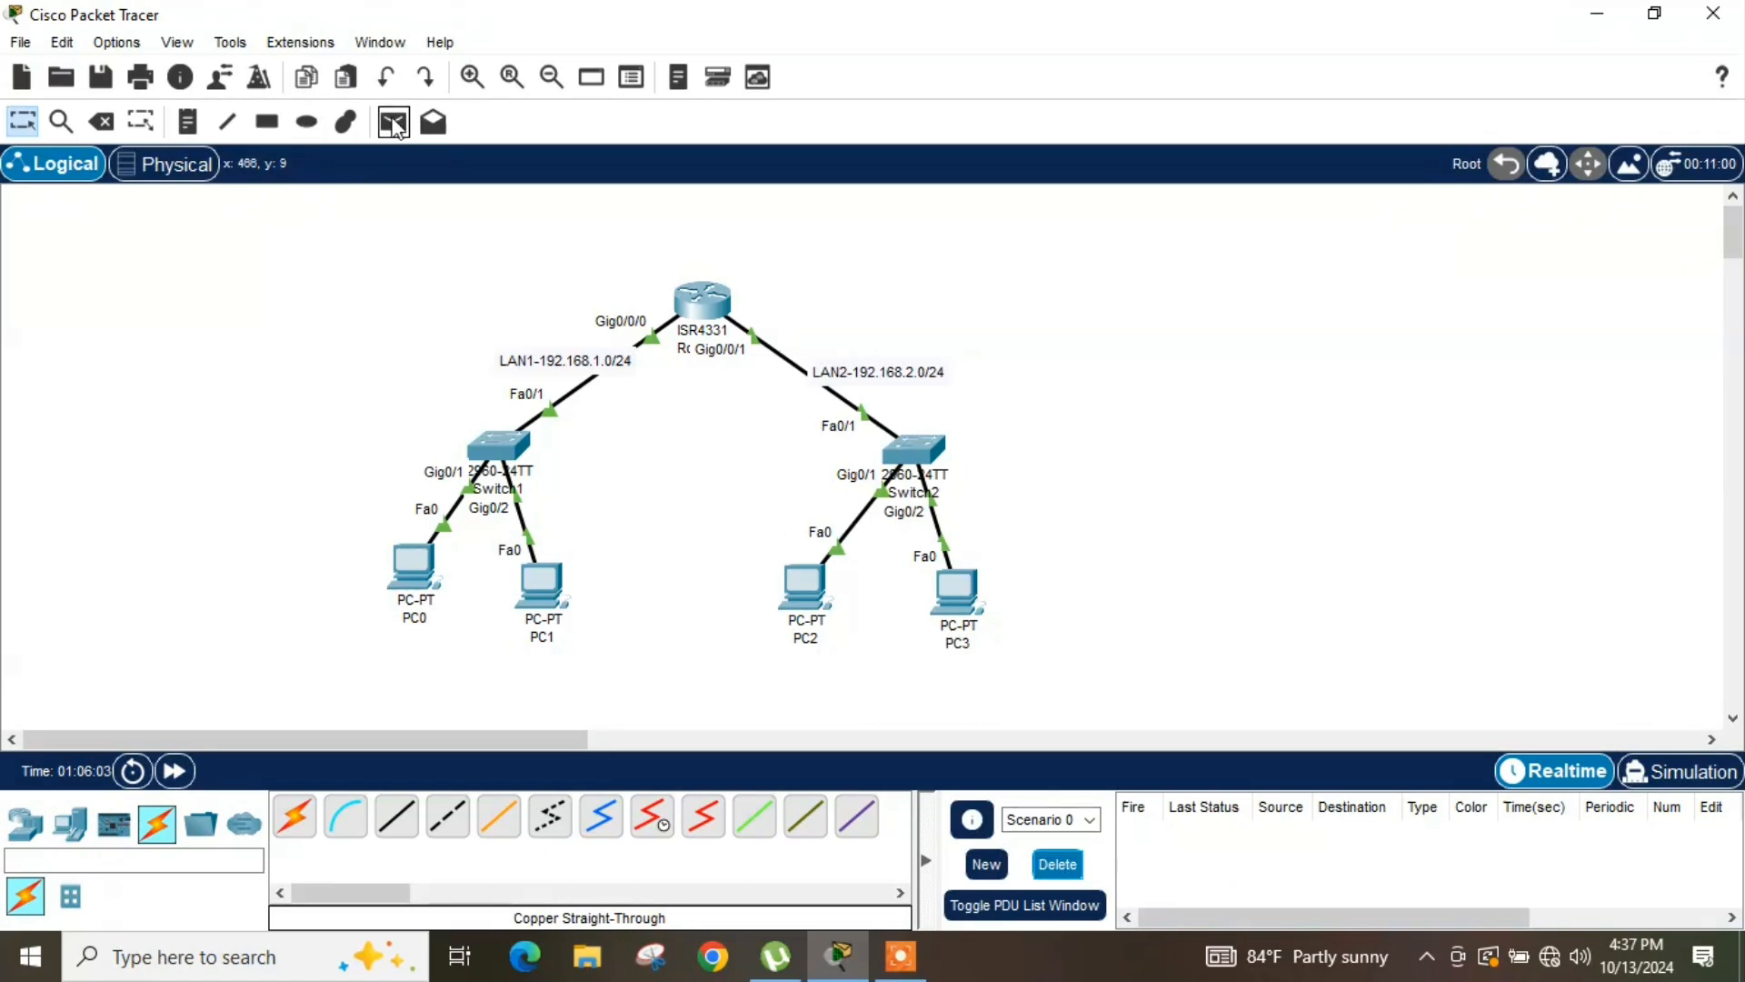
left_click(950, 595)
left_click(543, 586)
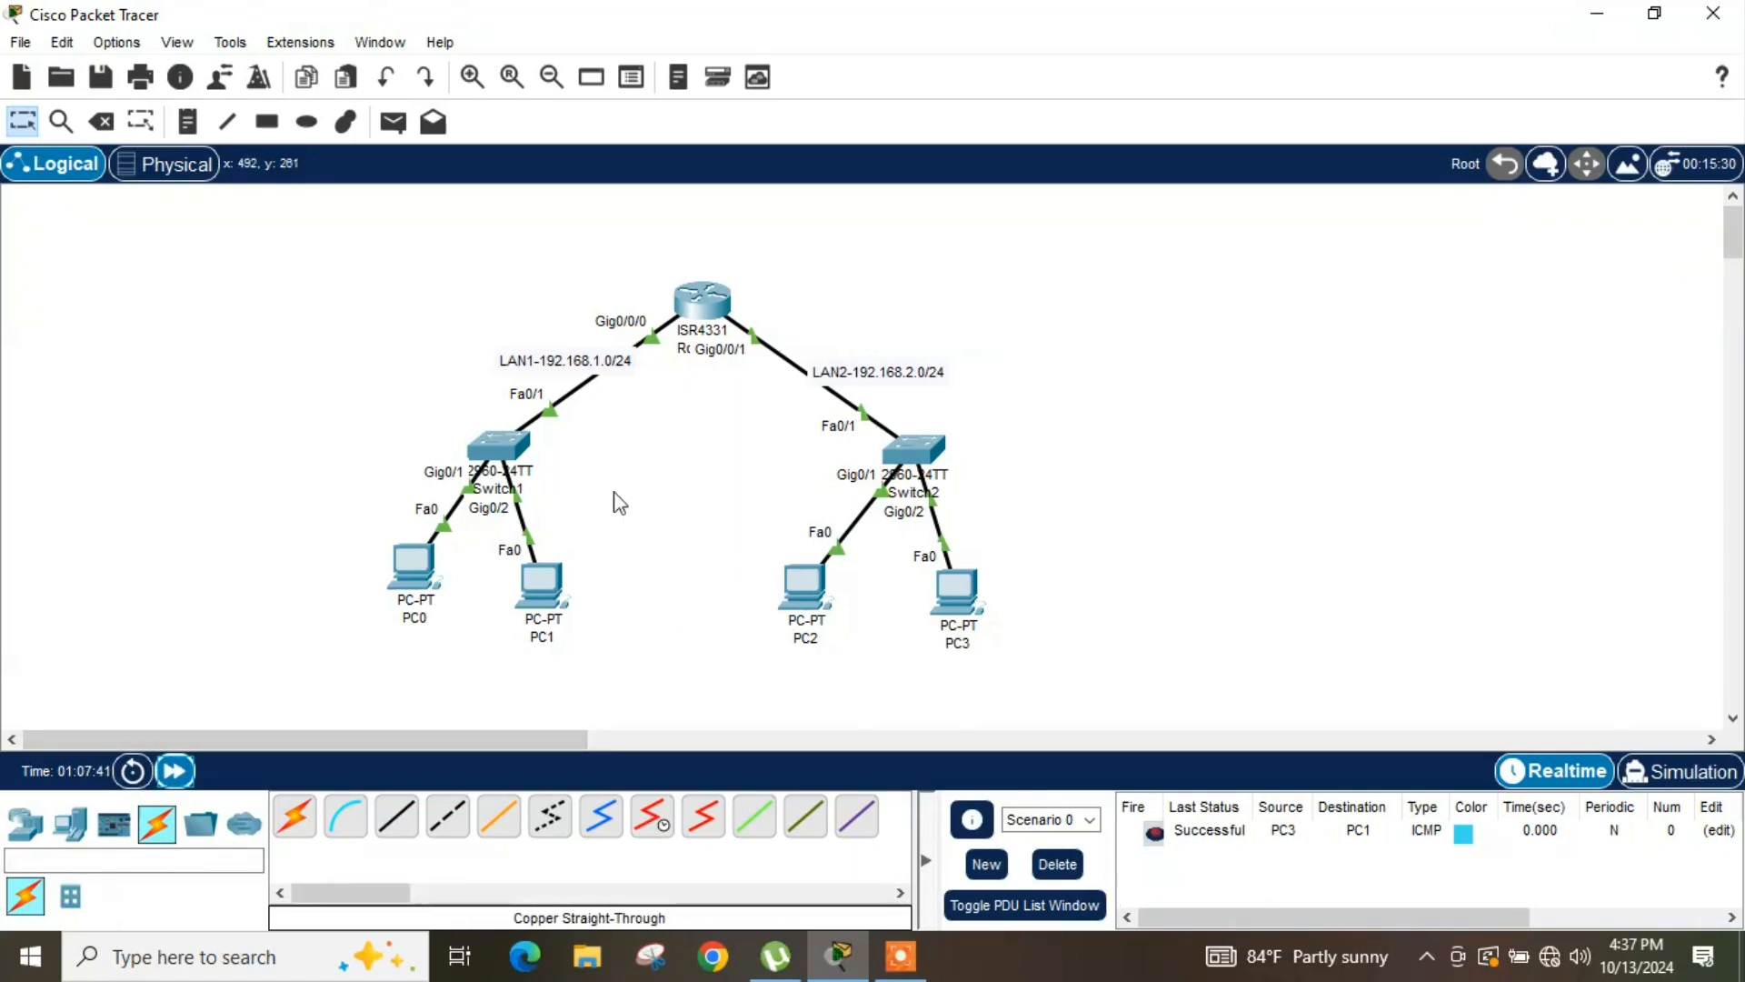
- Test LAN1 to LAN2 routing with a simple PDU from PC0 to PC2, and delete the scenario's PDUs
left_click(391, 132)
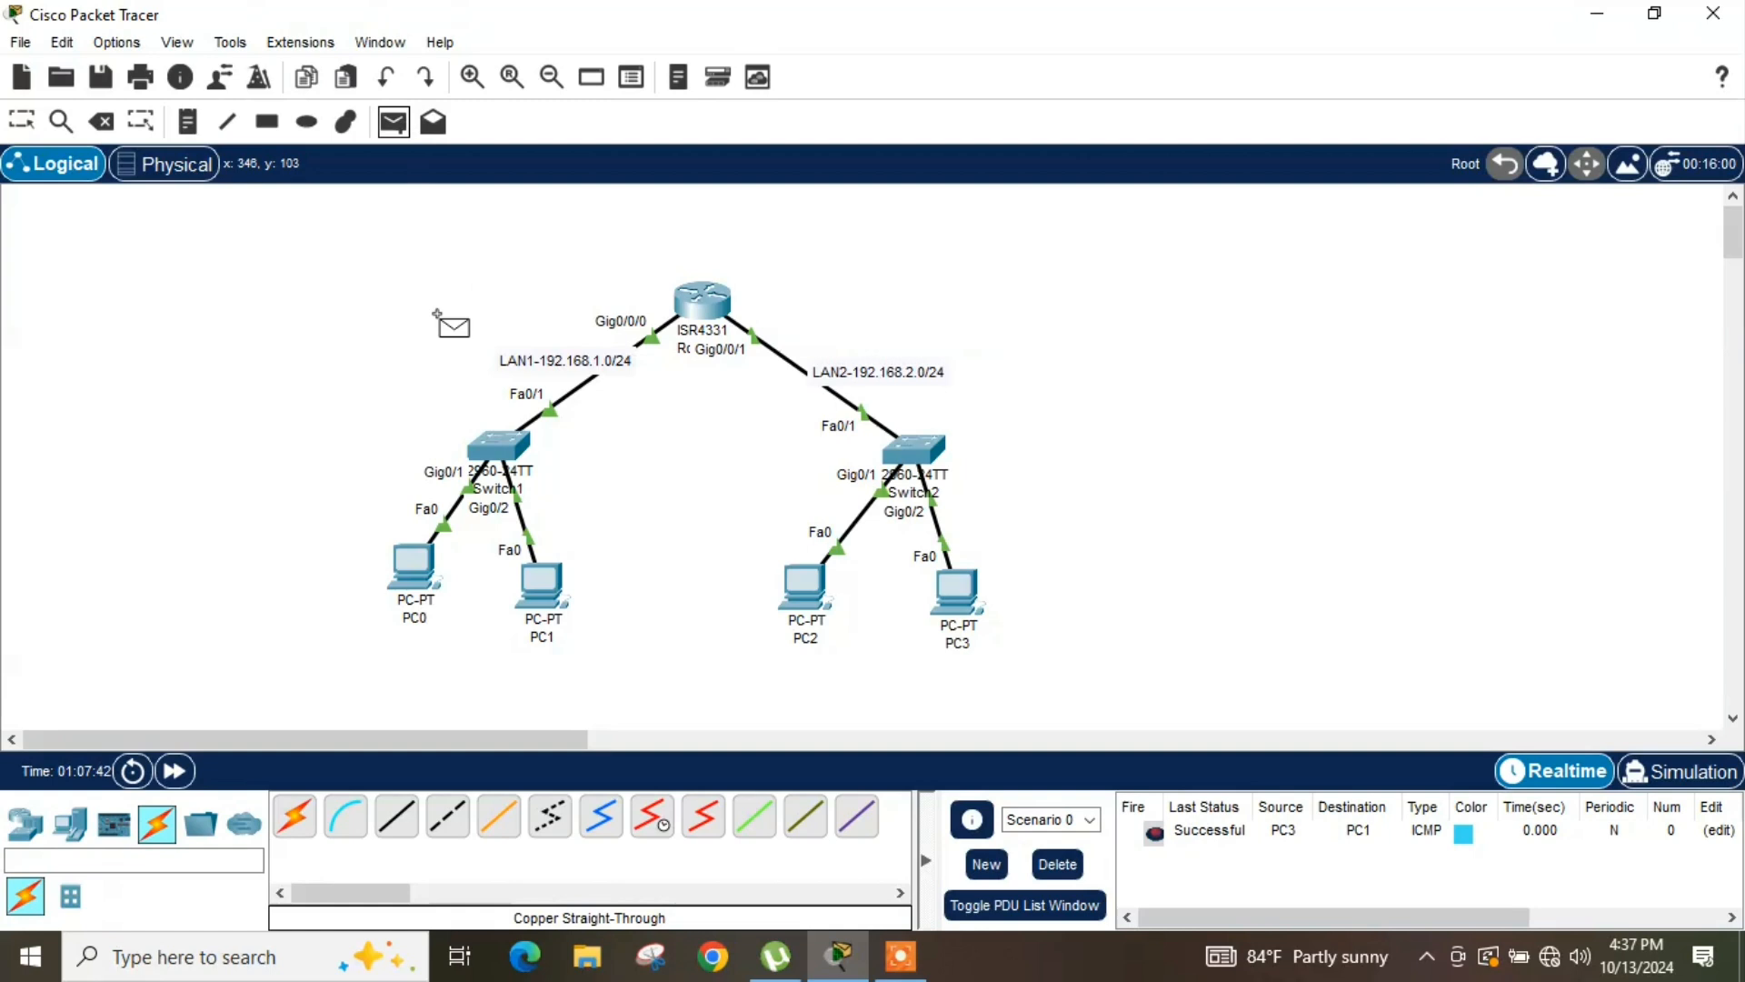
left_click(414, 600)
left_click(800, 586)
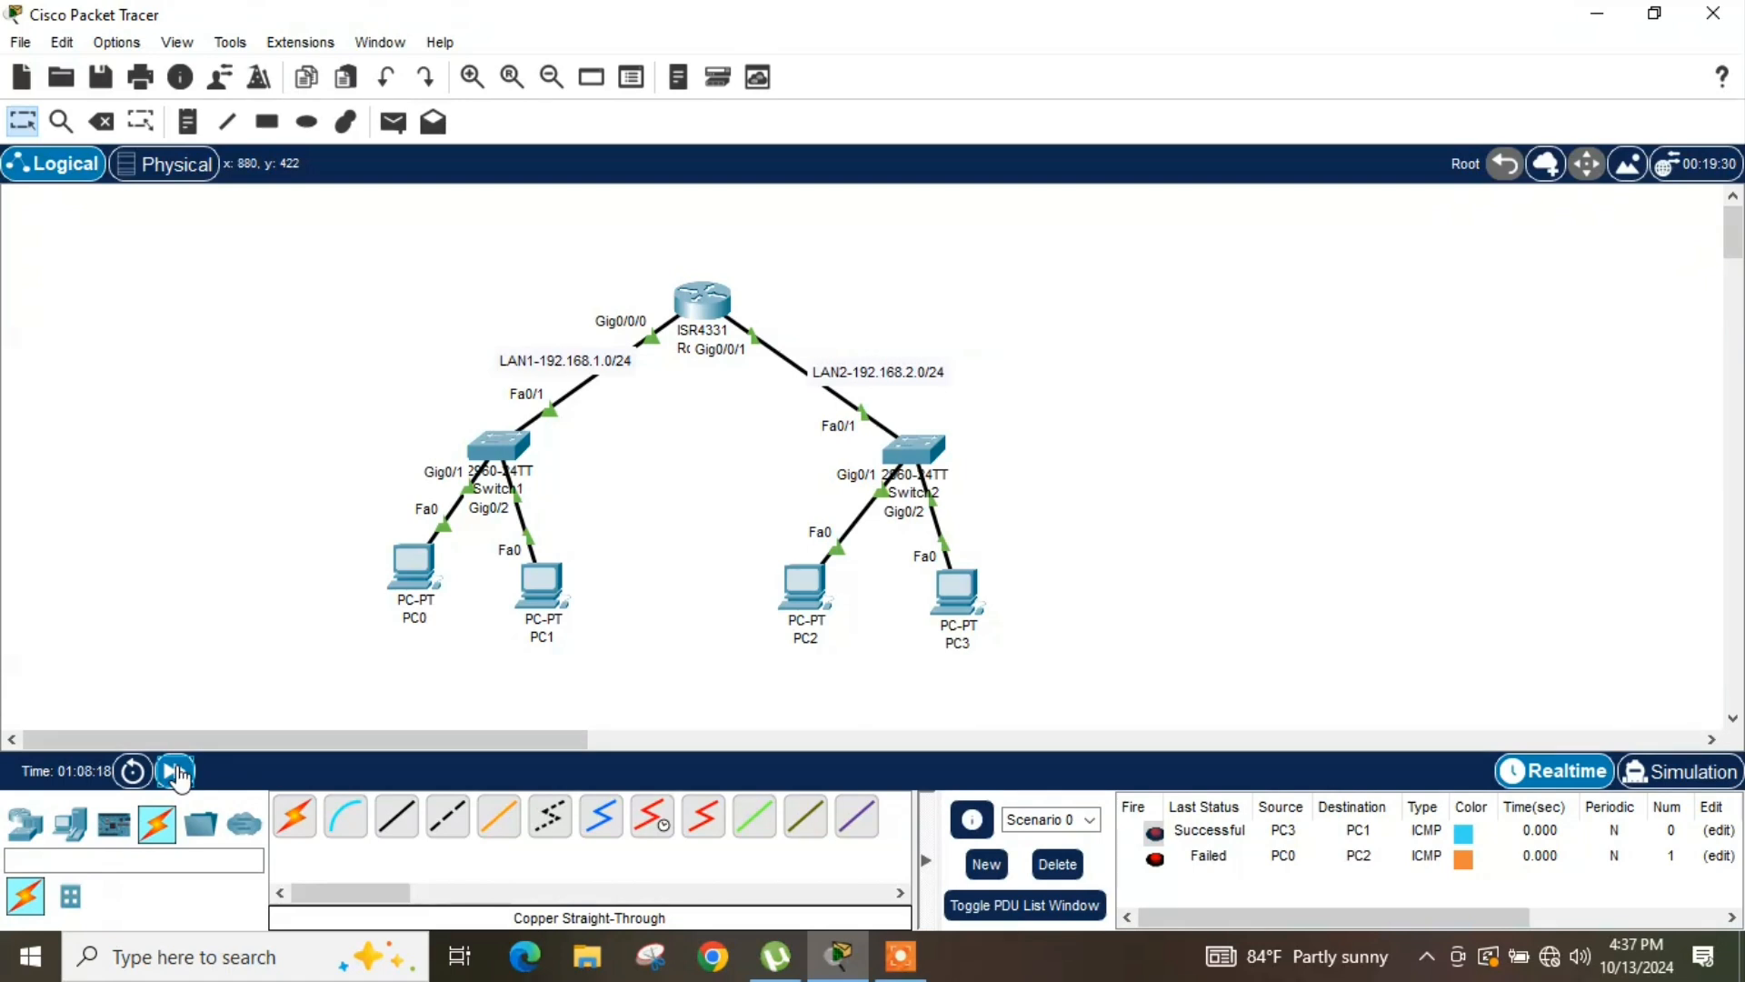
left_click(1054, 863)
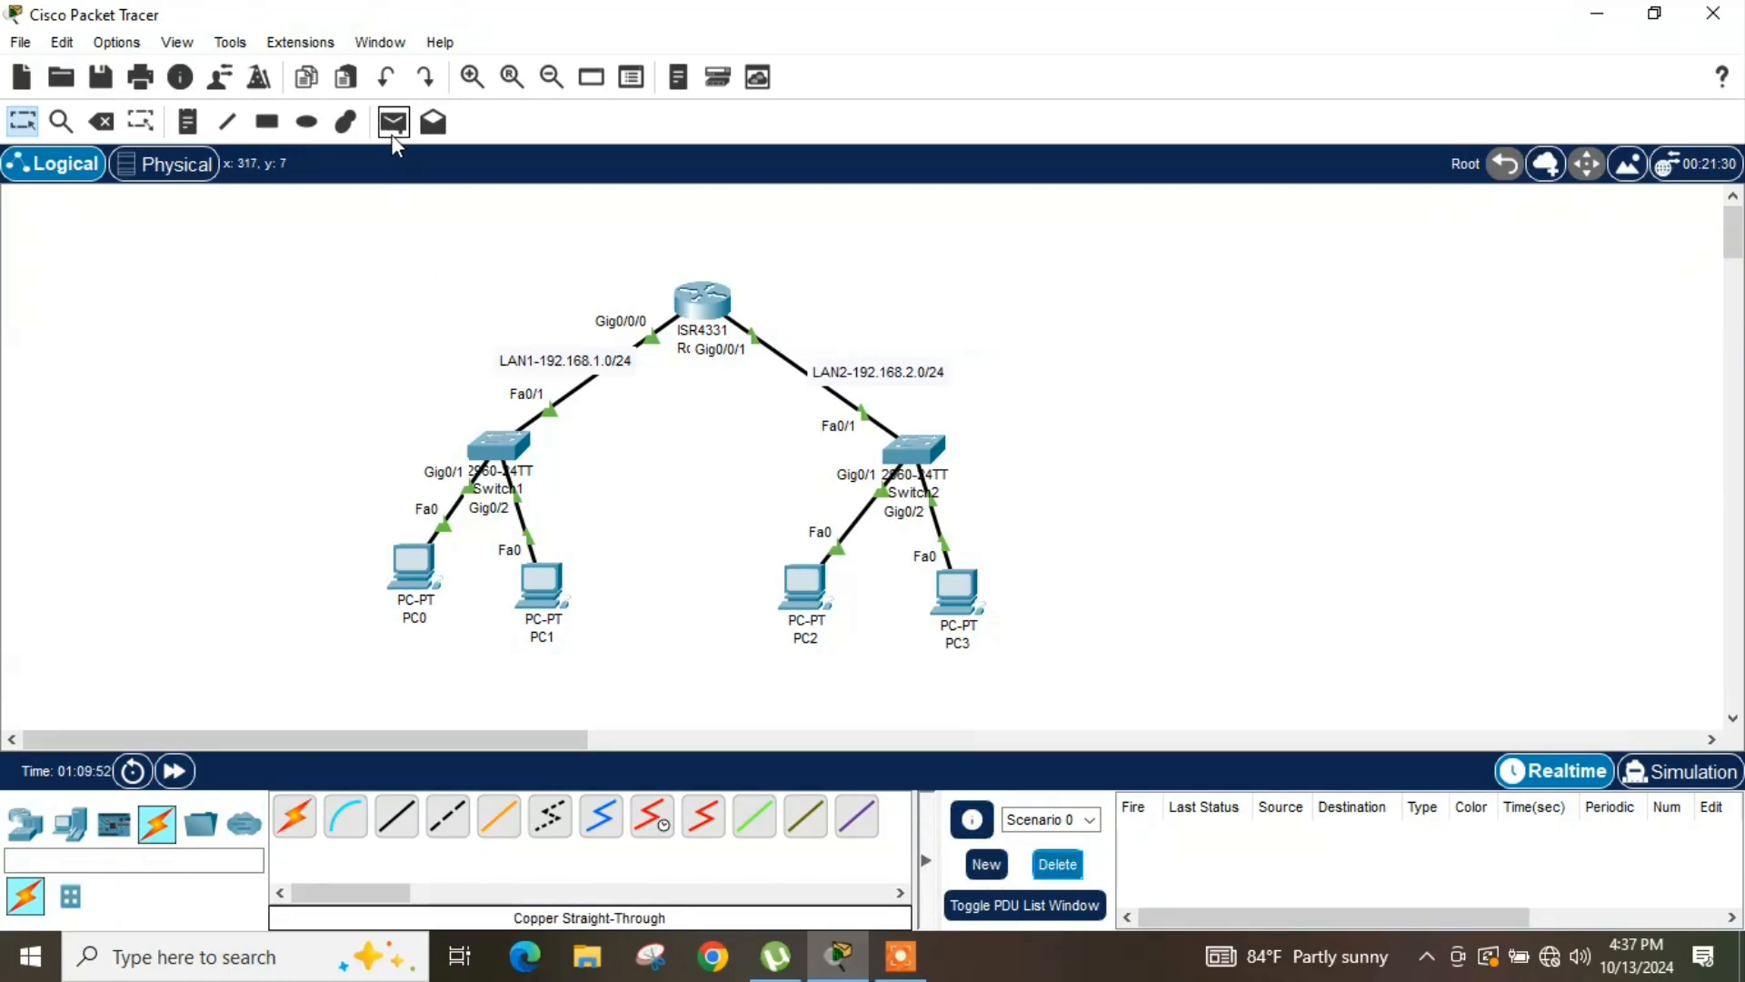
- Send simple PDUs to PC2 from both LAN1 hosts, first from PC1 and then from PC0
left_click(394, 124)
left_click(541, 584)
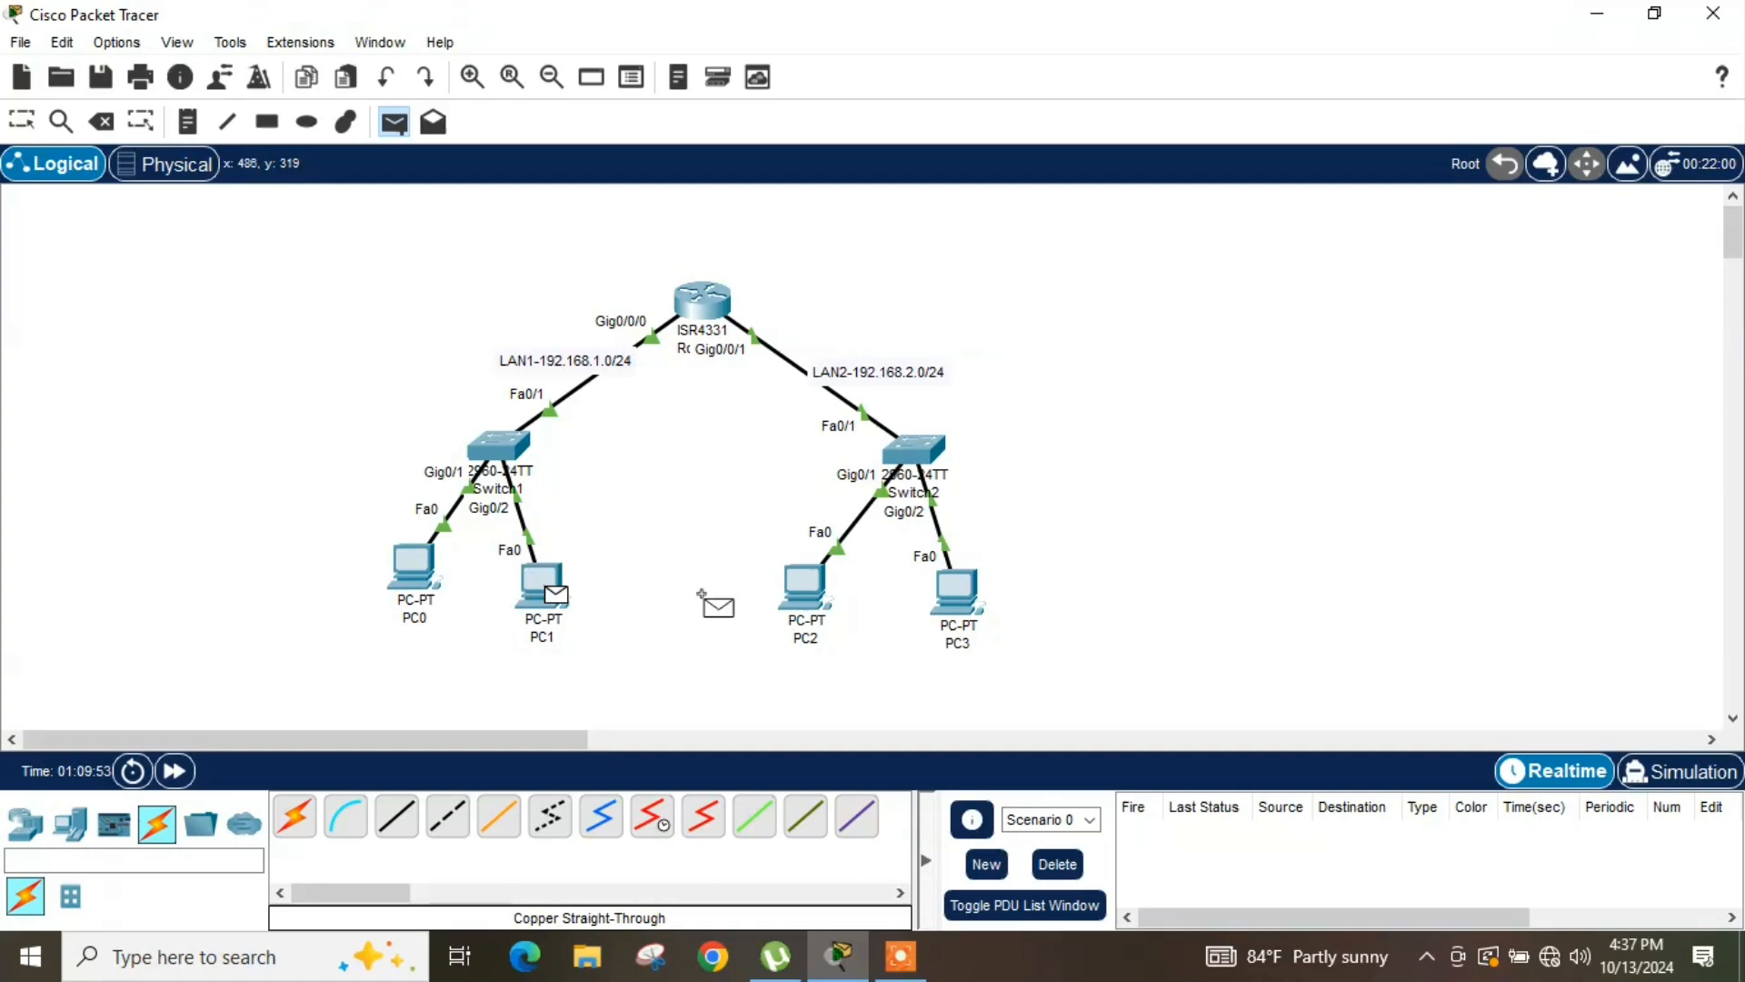
left_click(809, 587)
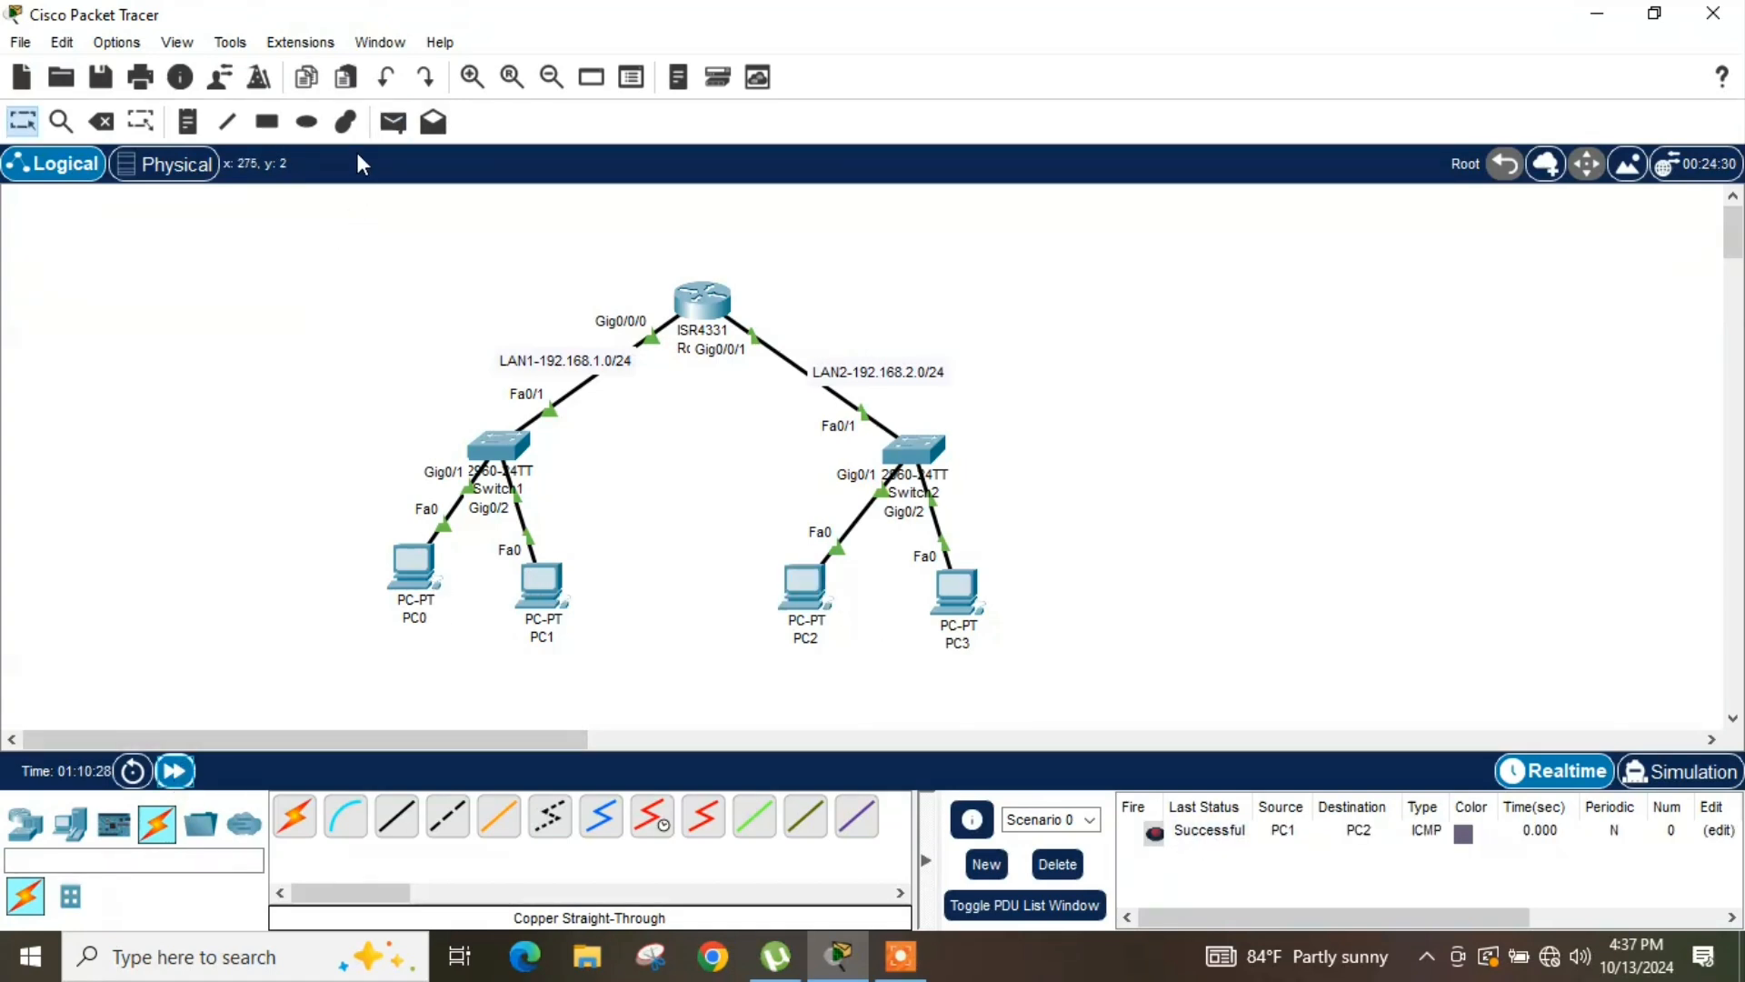
left_click(393, 123)
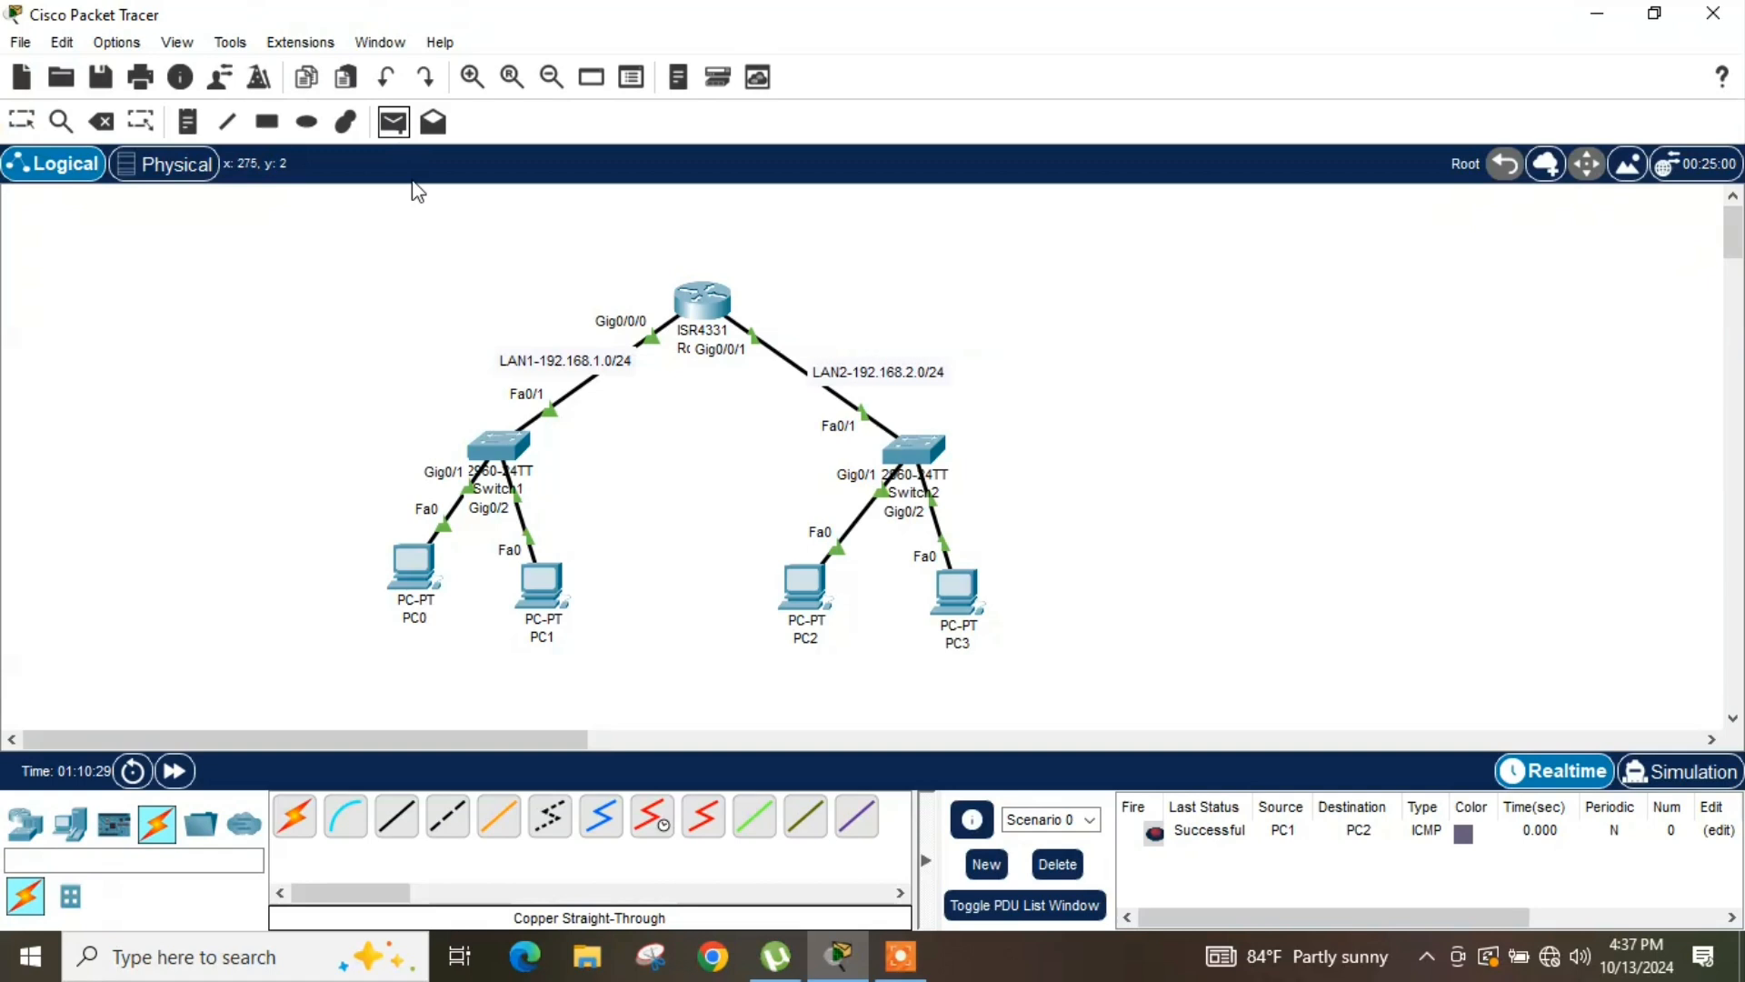
left_click(414, 569)
left_click(802, 583)
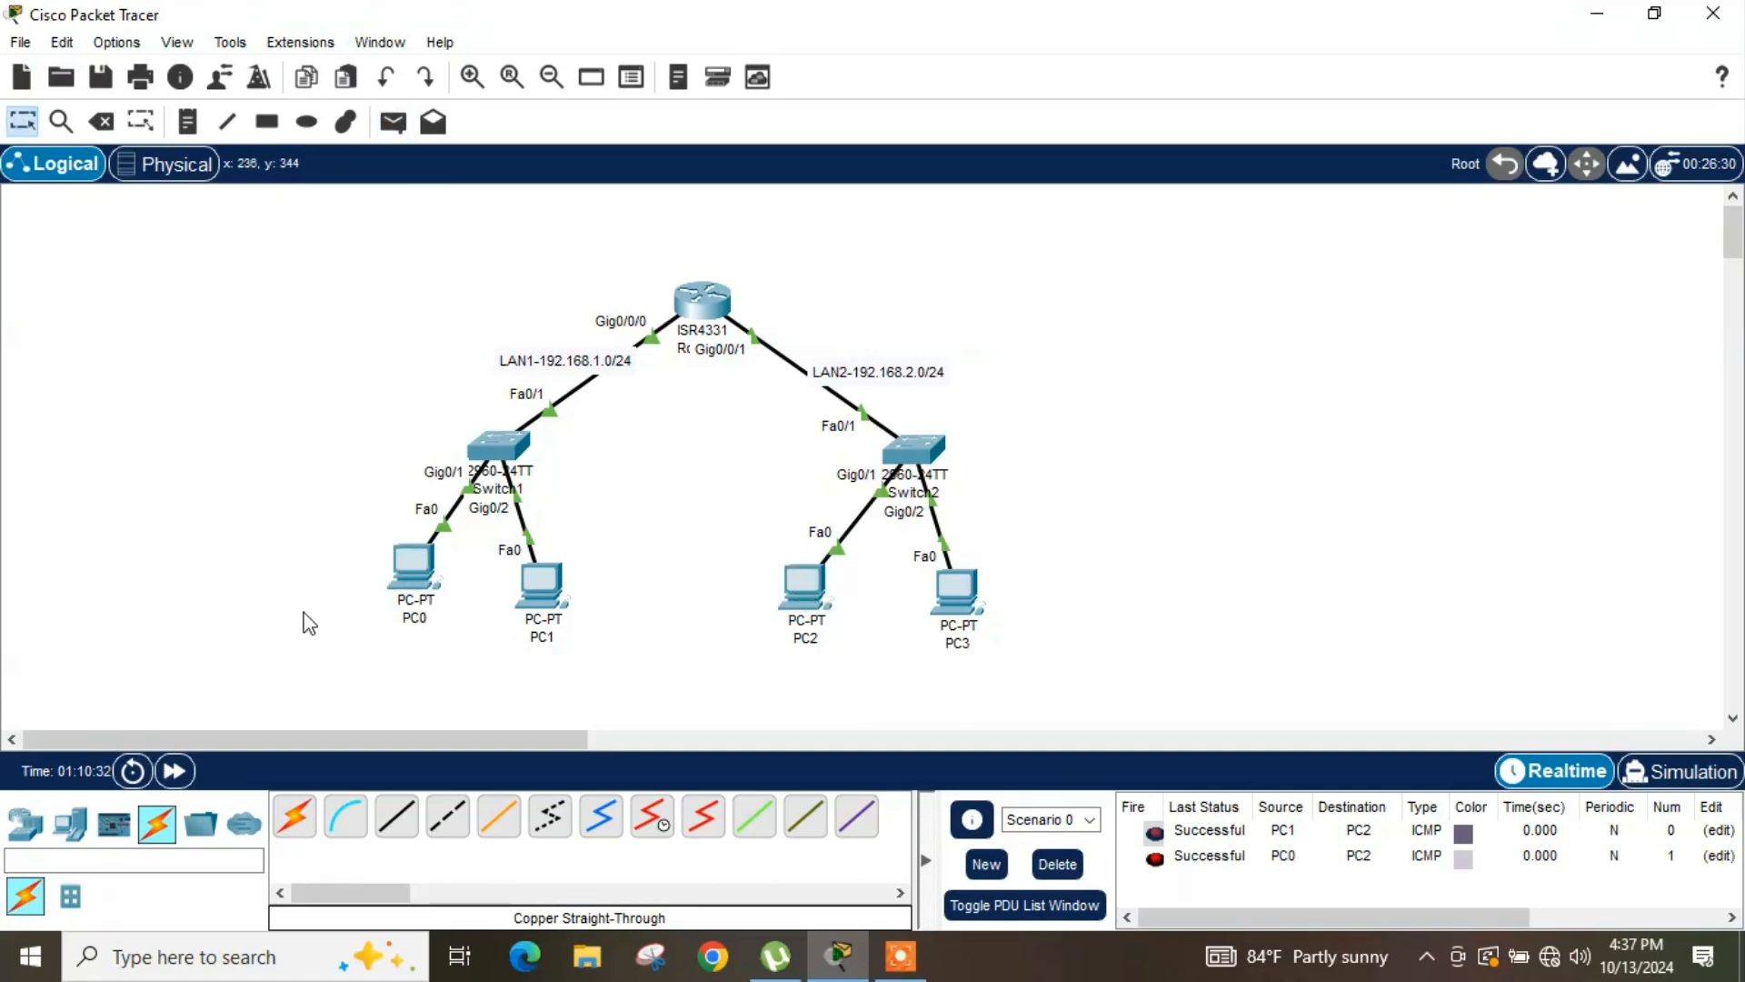
- Test the LAN2 to LAN1 direction with a simple PDU from PC3 to PC1, and clear the scenario
left_click(387, 127)
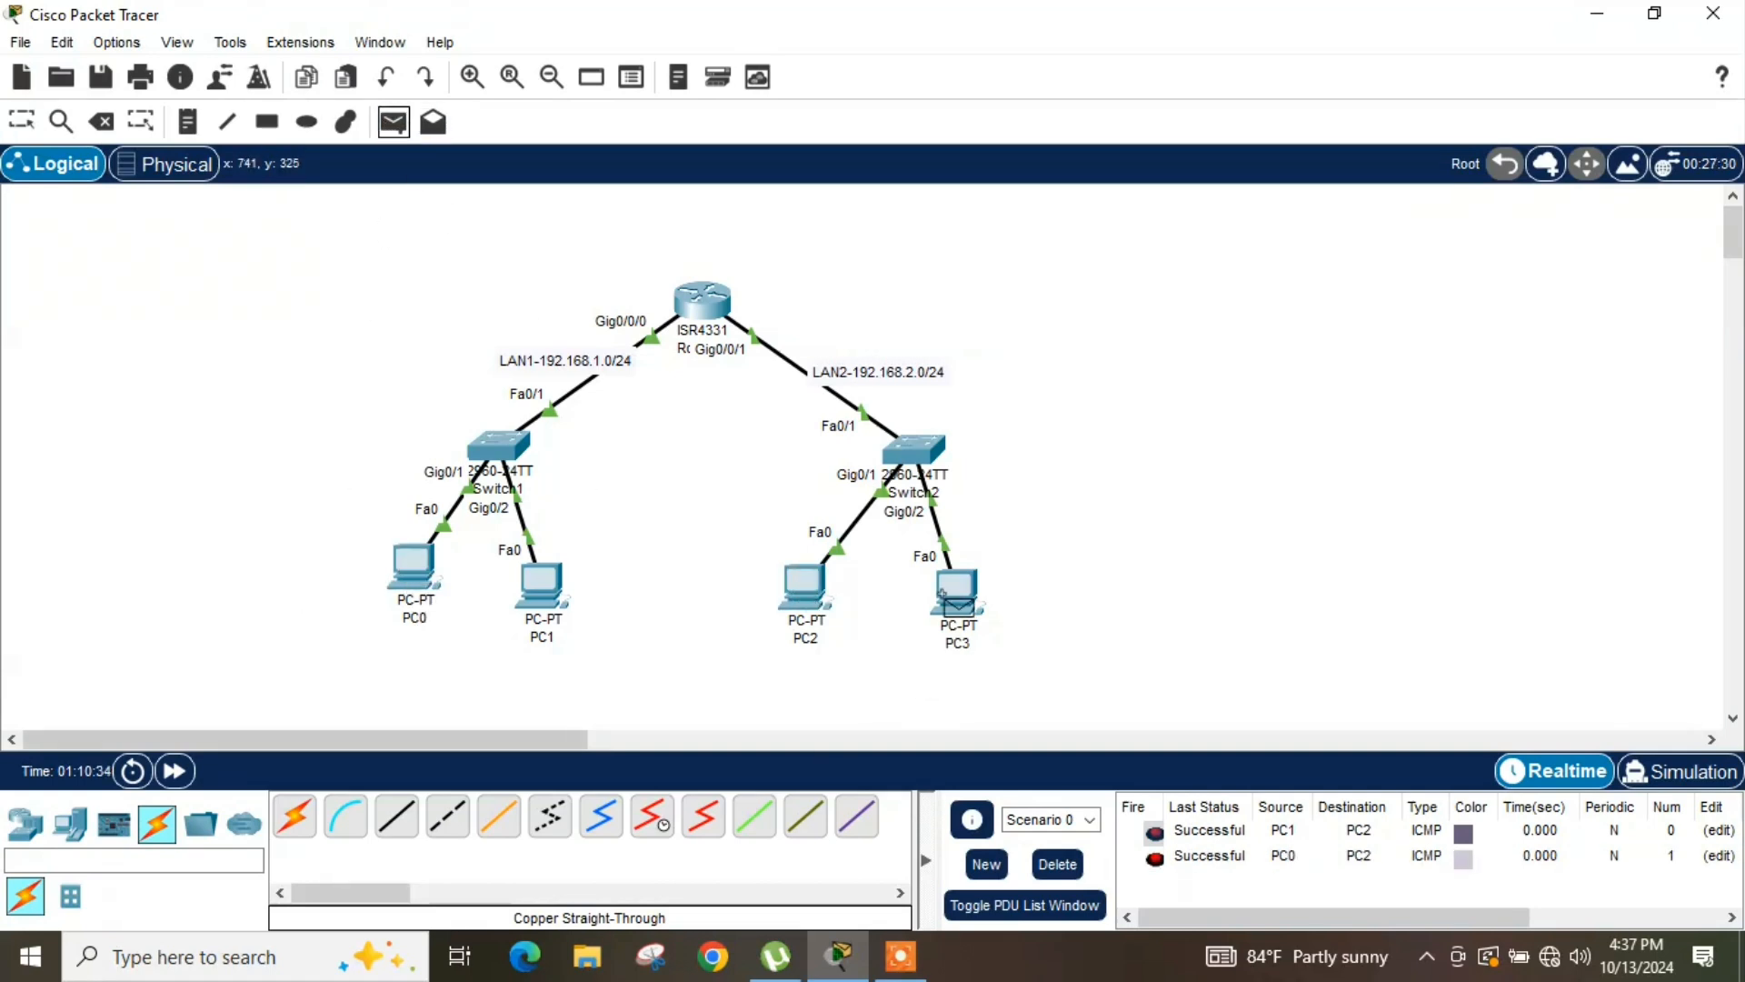
left_click(541, 587)
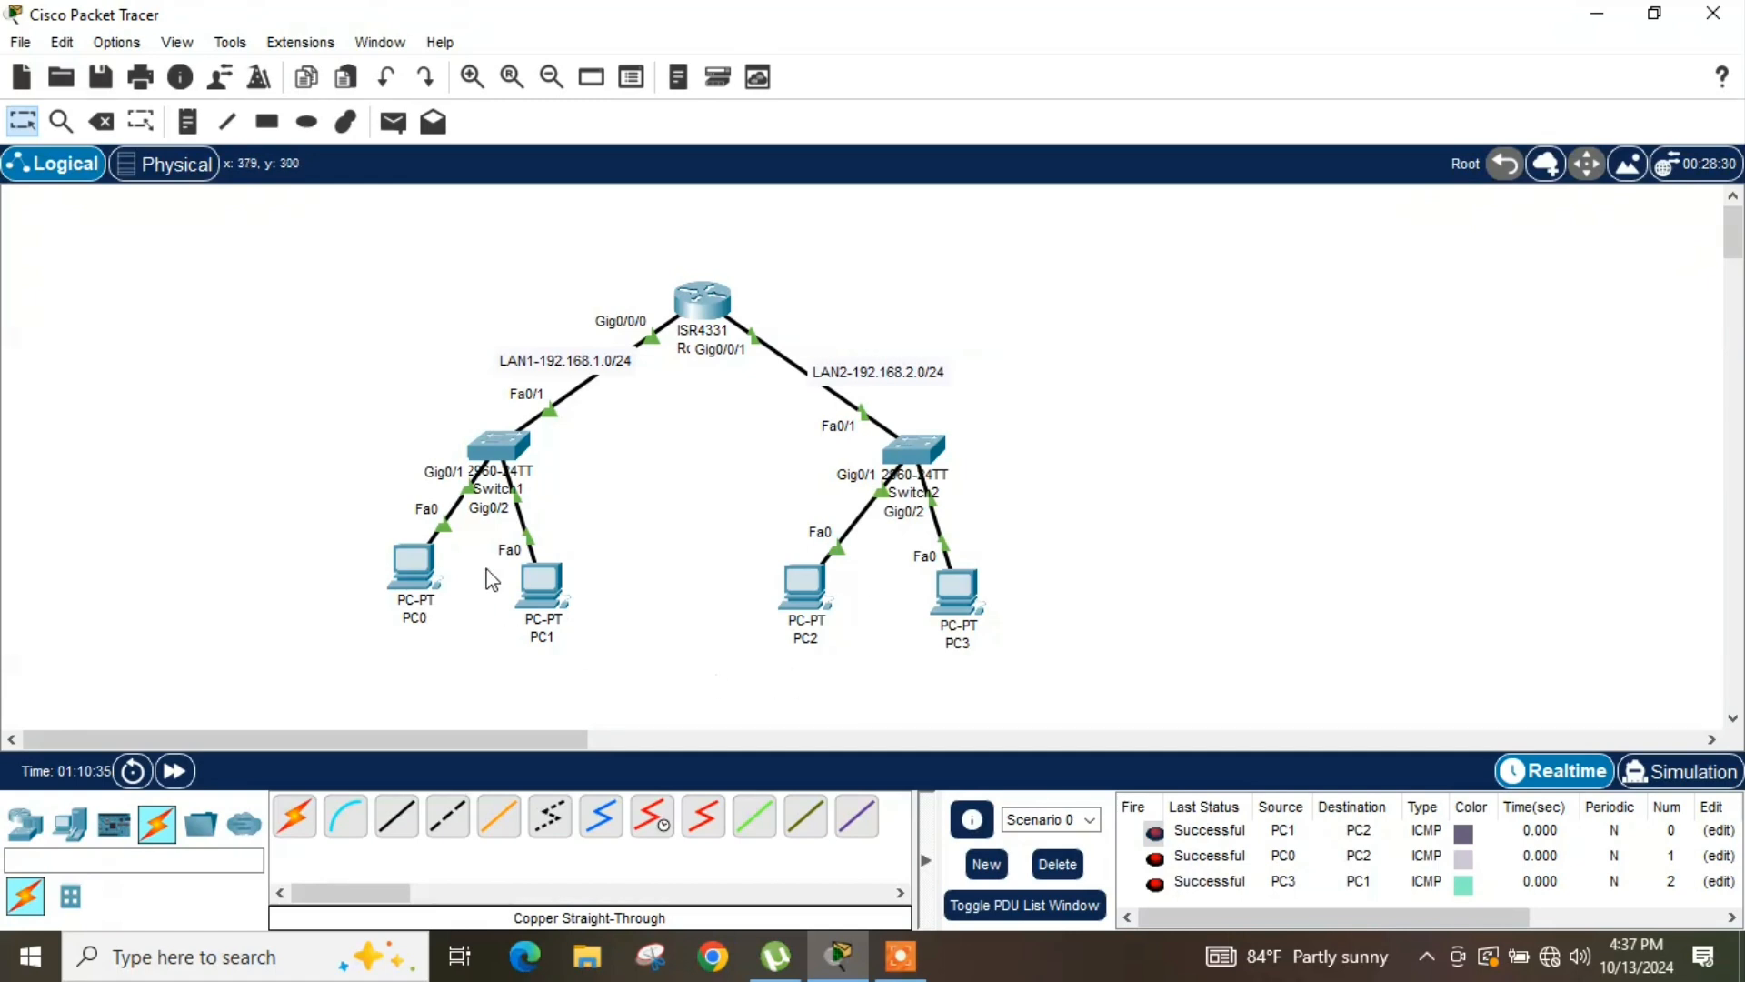
left_click(1060, 865)
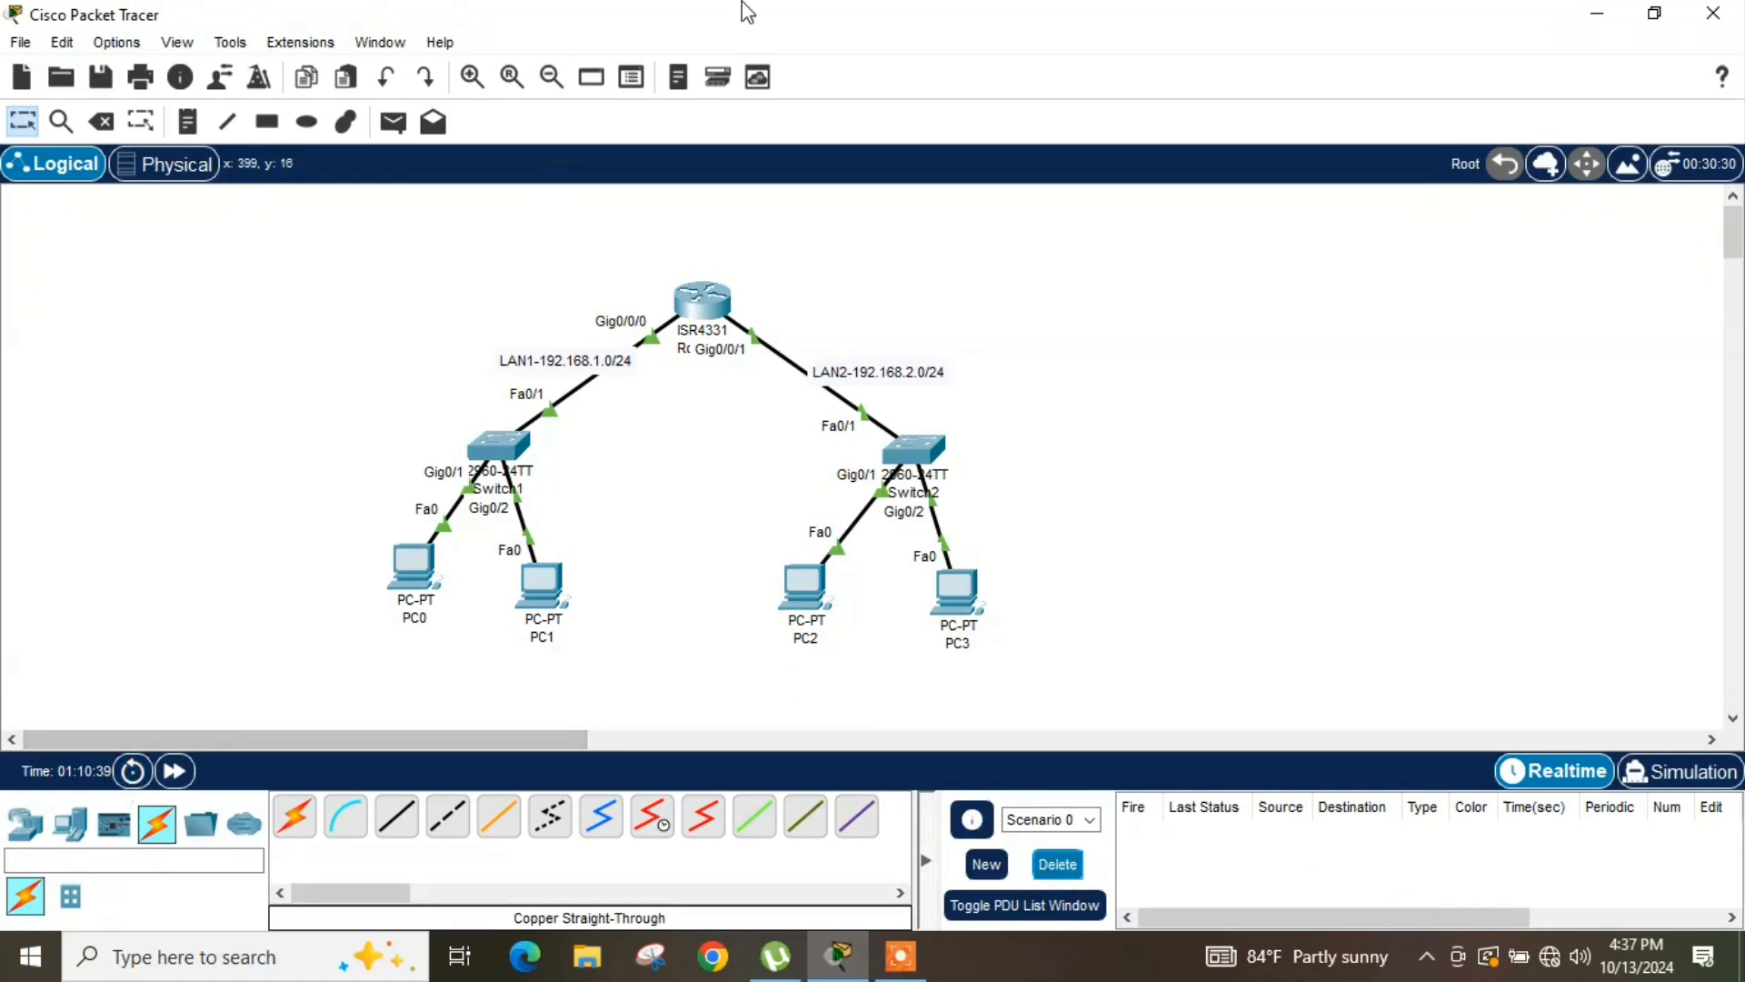
- Test routing from LAN1 to LAN2 by sending a simple PDU from PC0 to PC3
left_click(393, 123)
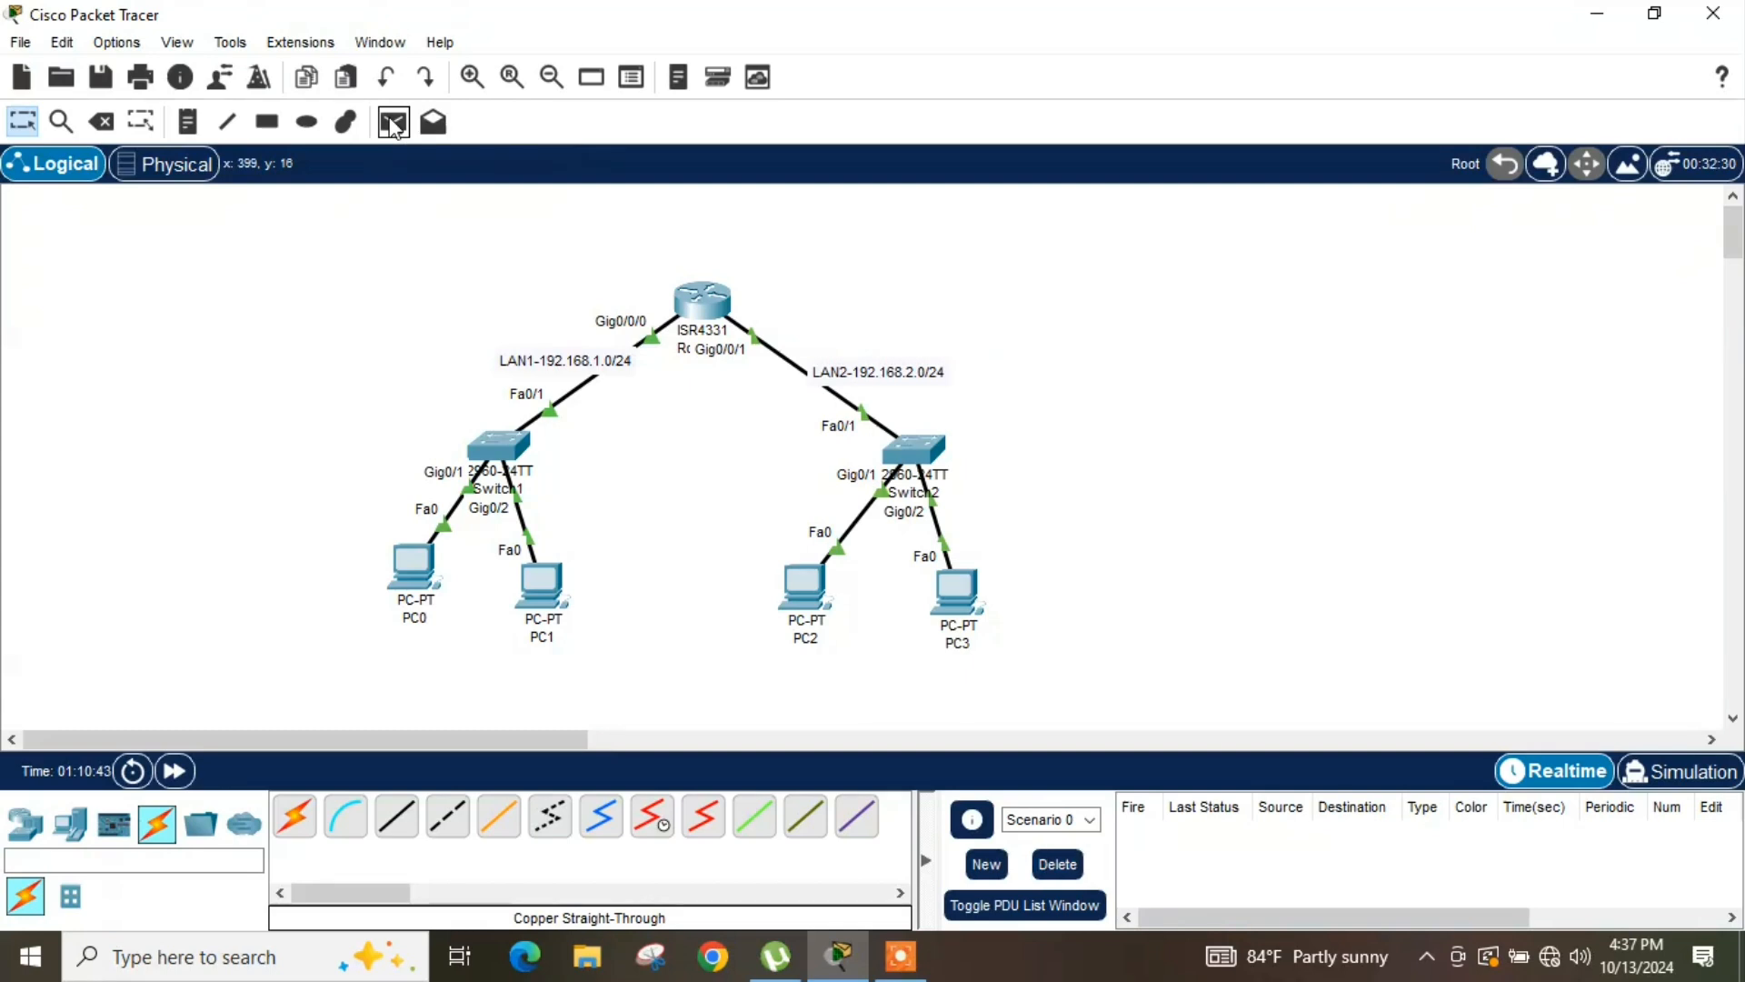
left_click(417, 570)
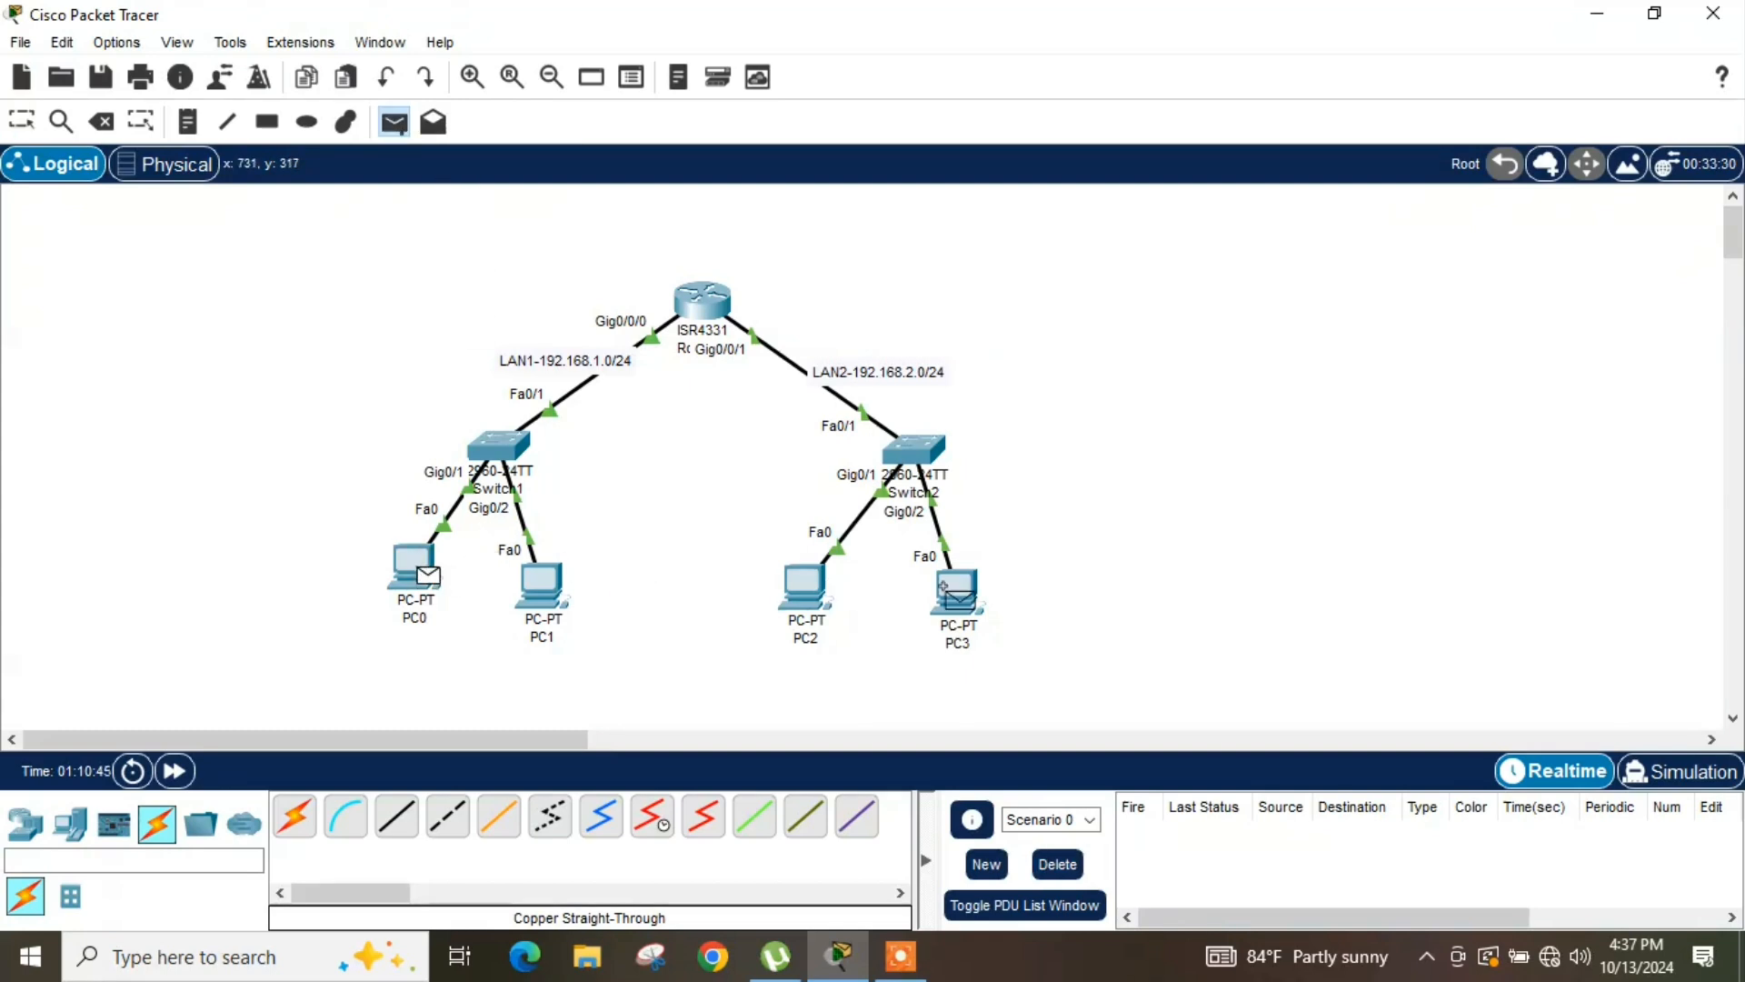
left_click(959, 595)
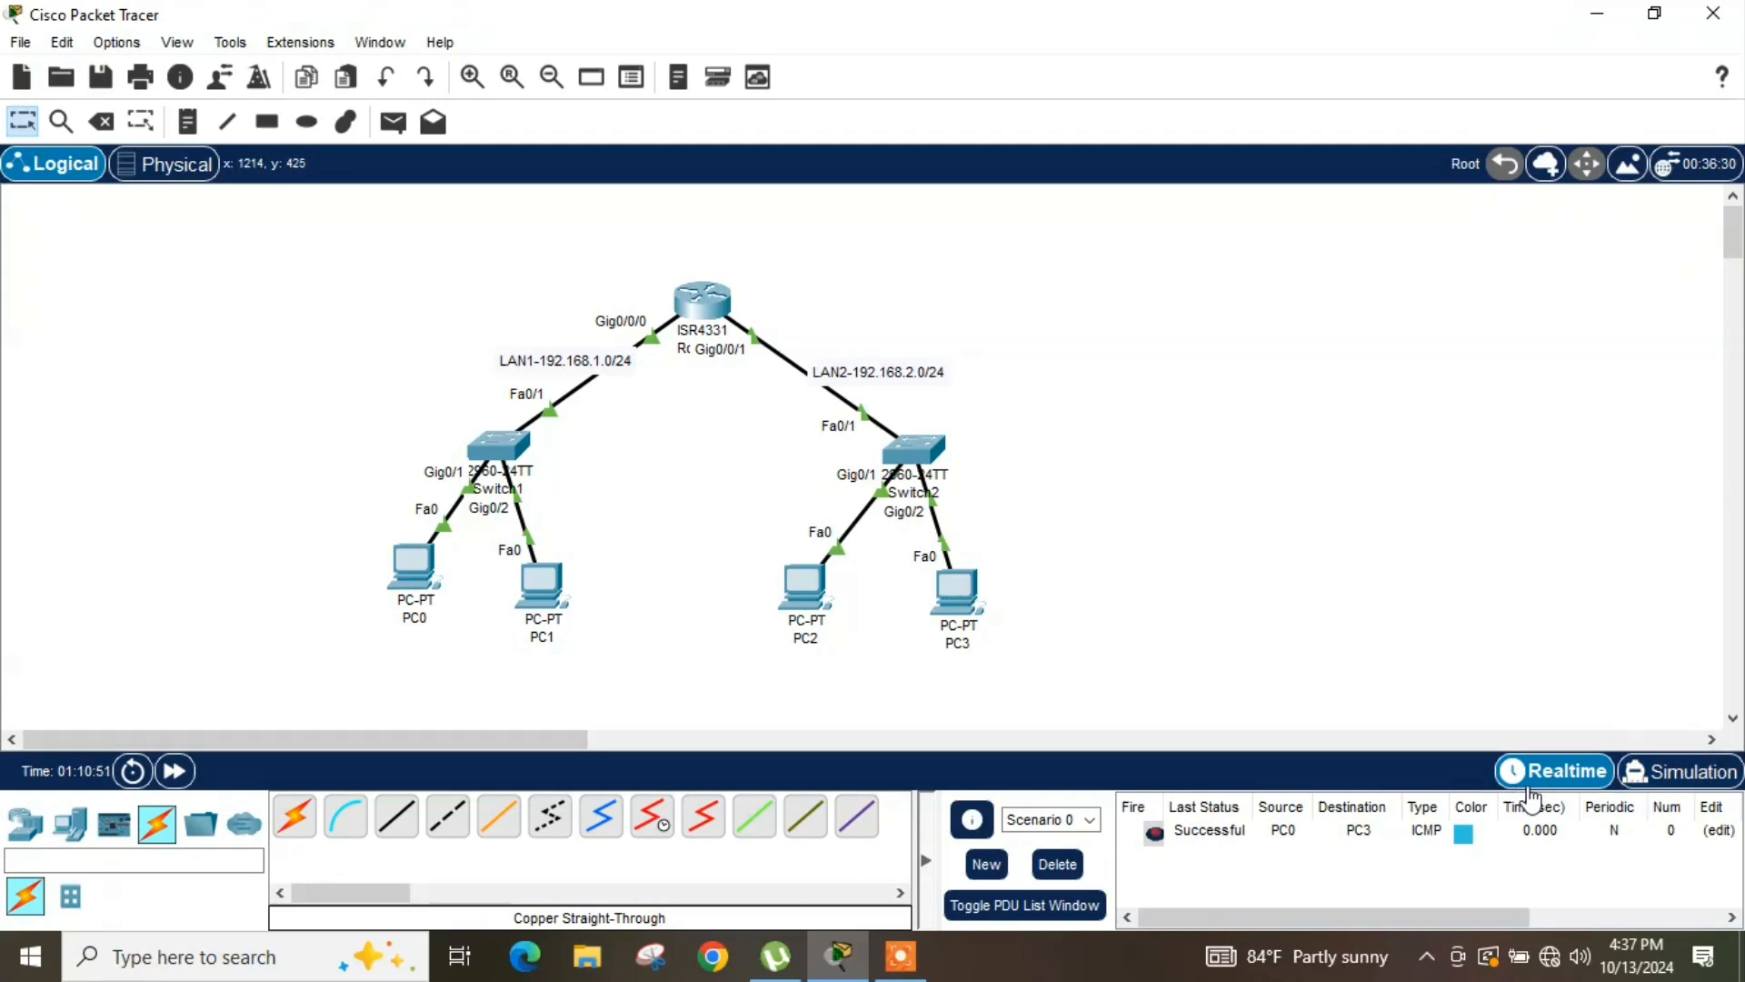
- Switch to Simulation mode and add a simple PDU from PC0 to PC2
left_click(1677, 772)
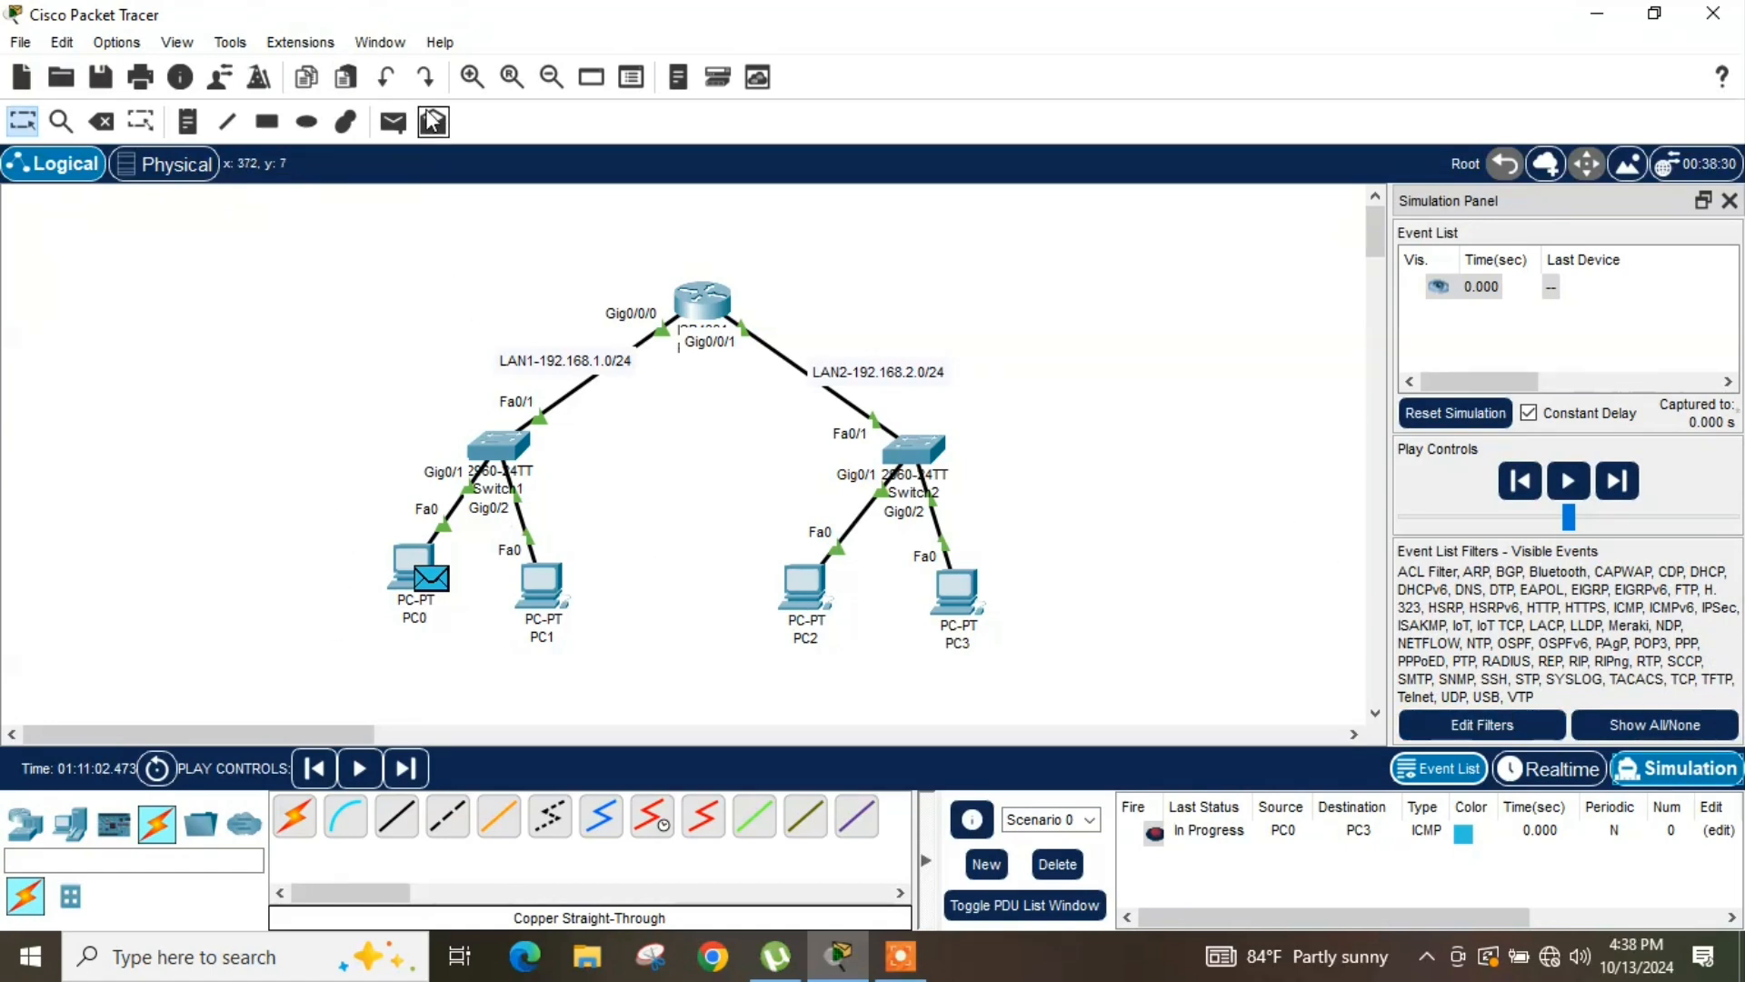
left_click(392, 121)
left_click(411, 569)
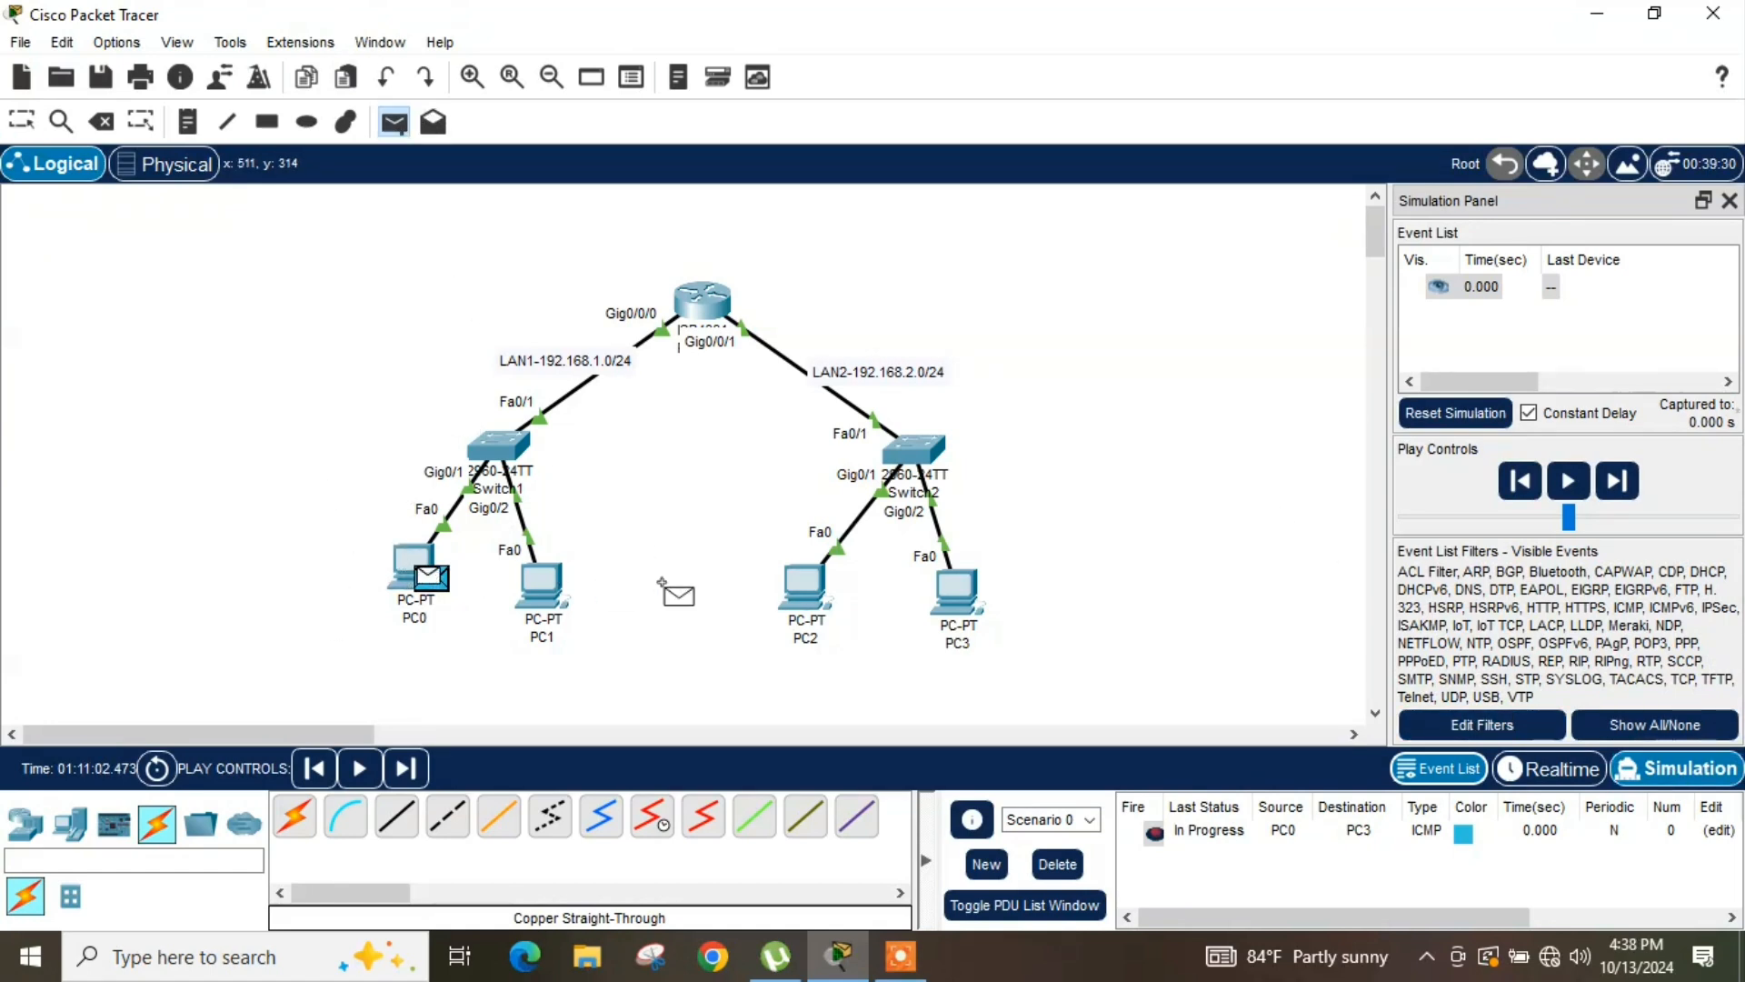
left_click(804, 589)
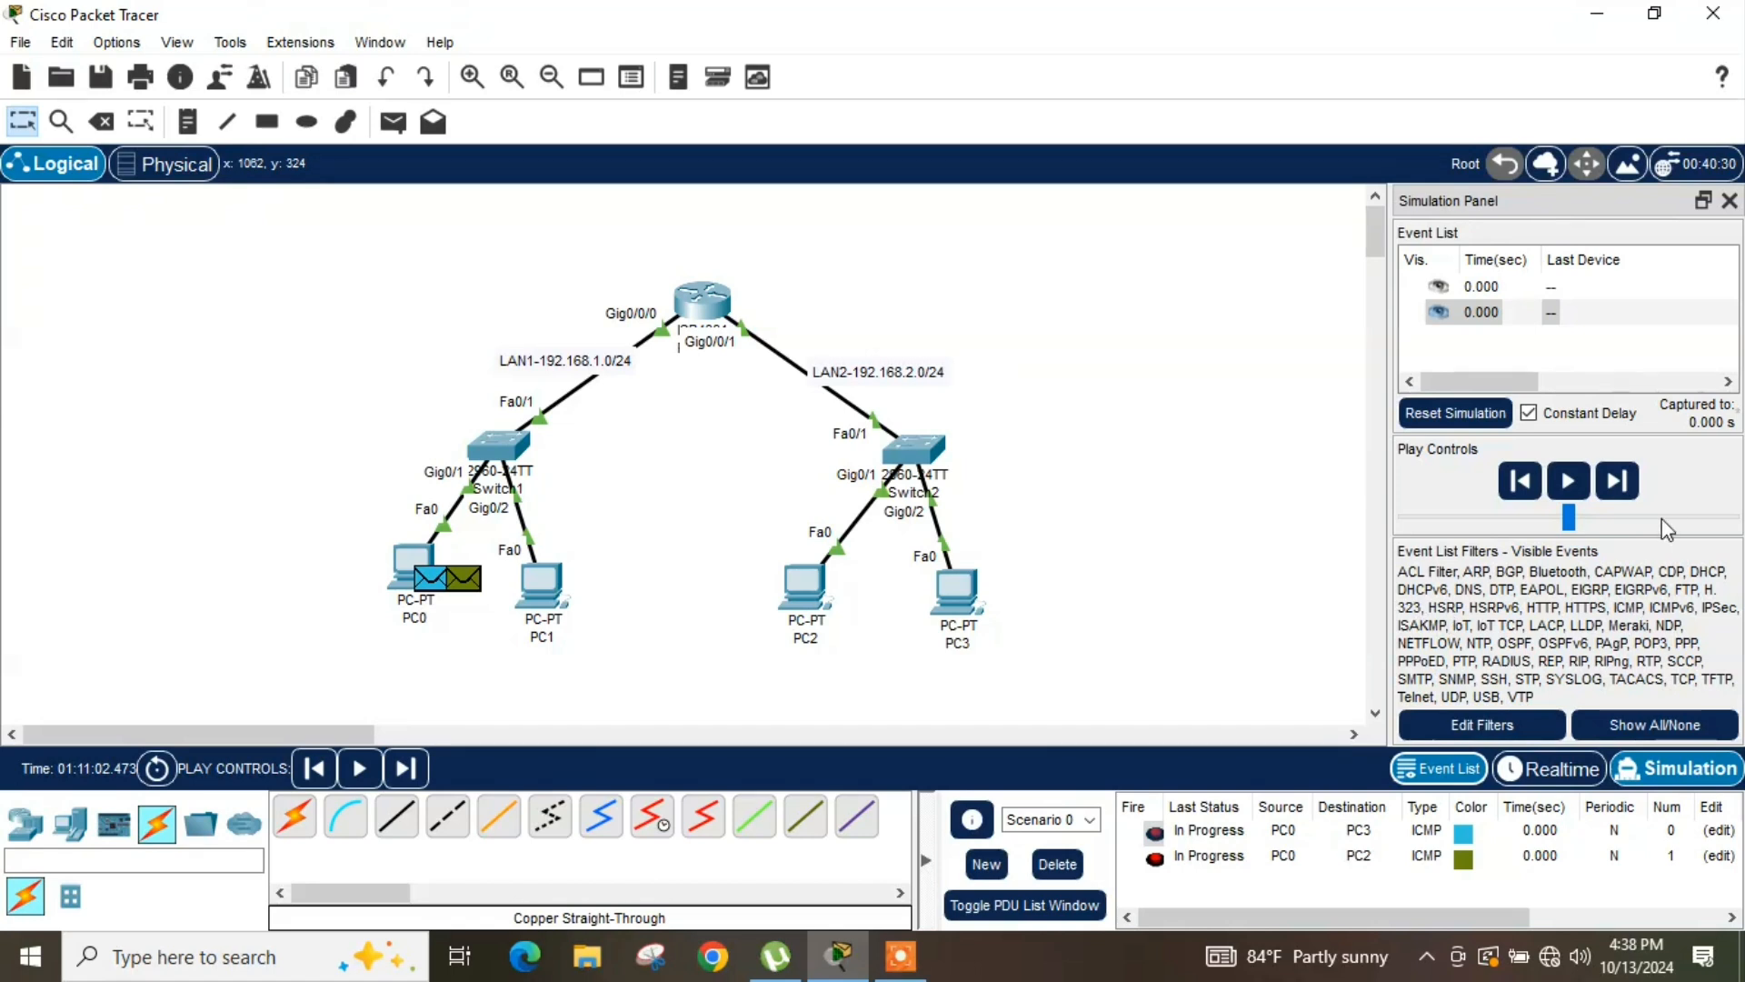
- Play the simulation to watch both PDUs from PC0 travel to LAN2 and back, and pause it
left_click(1568, 480)
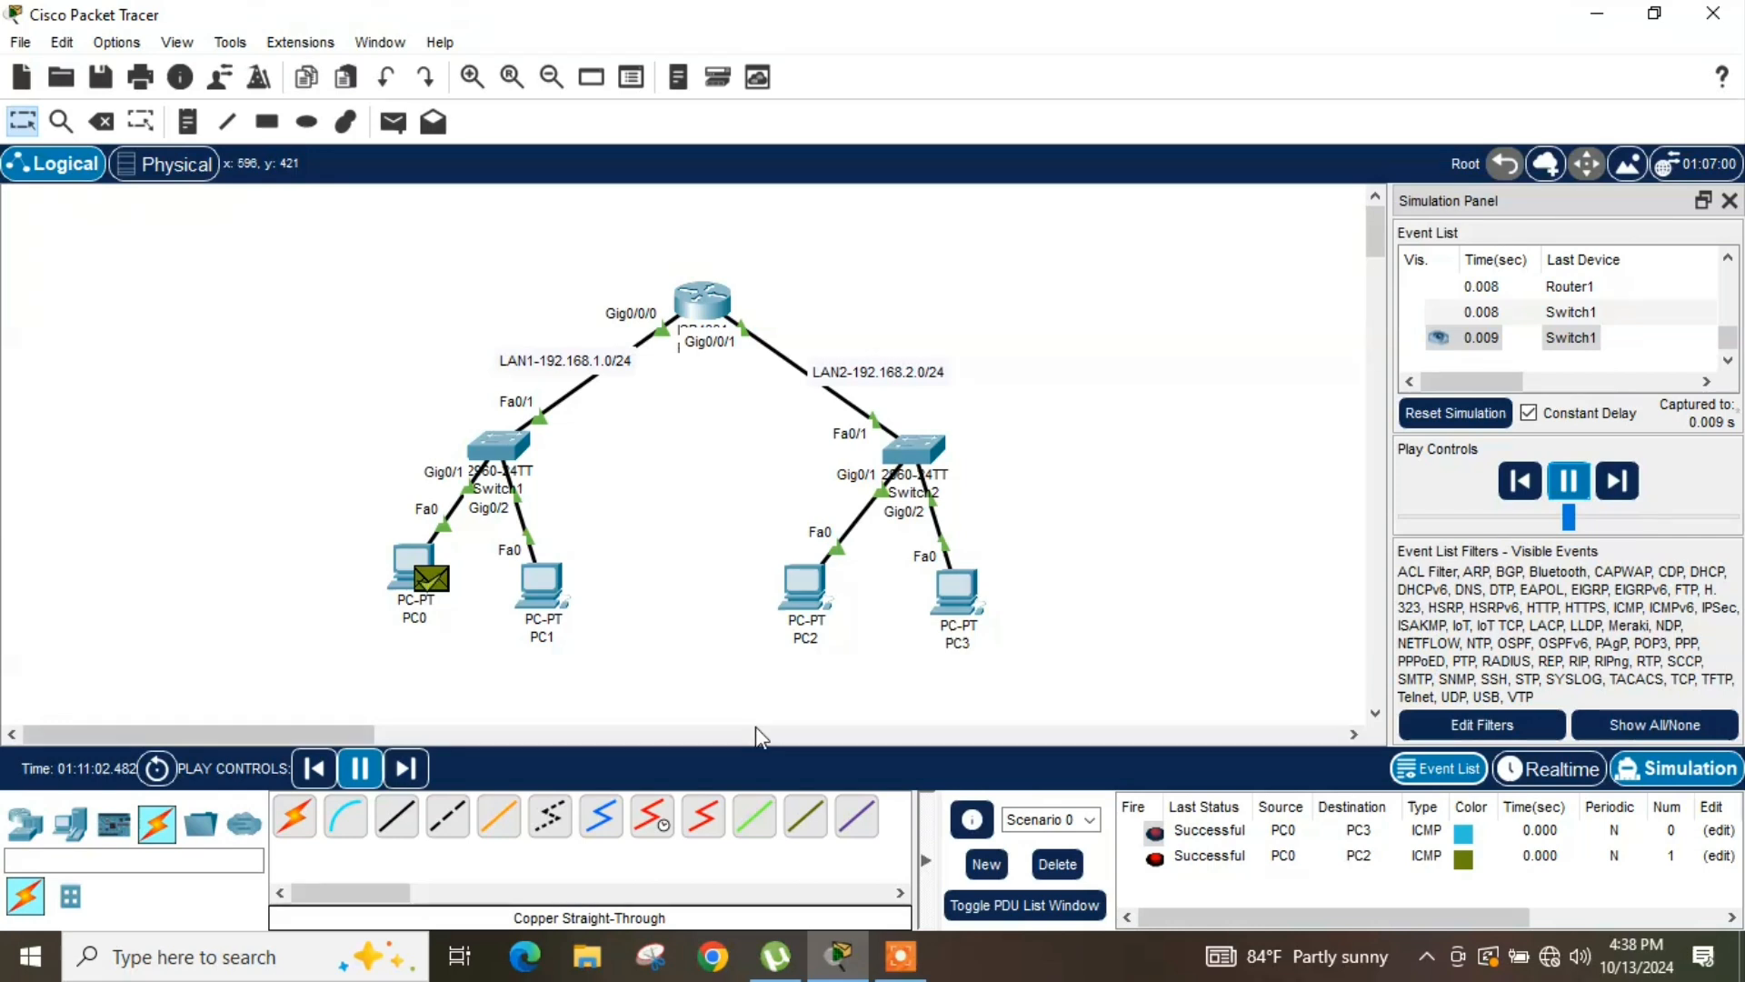
left_click(1577, 500)
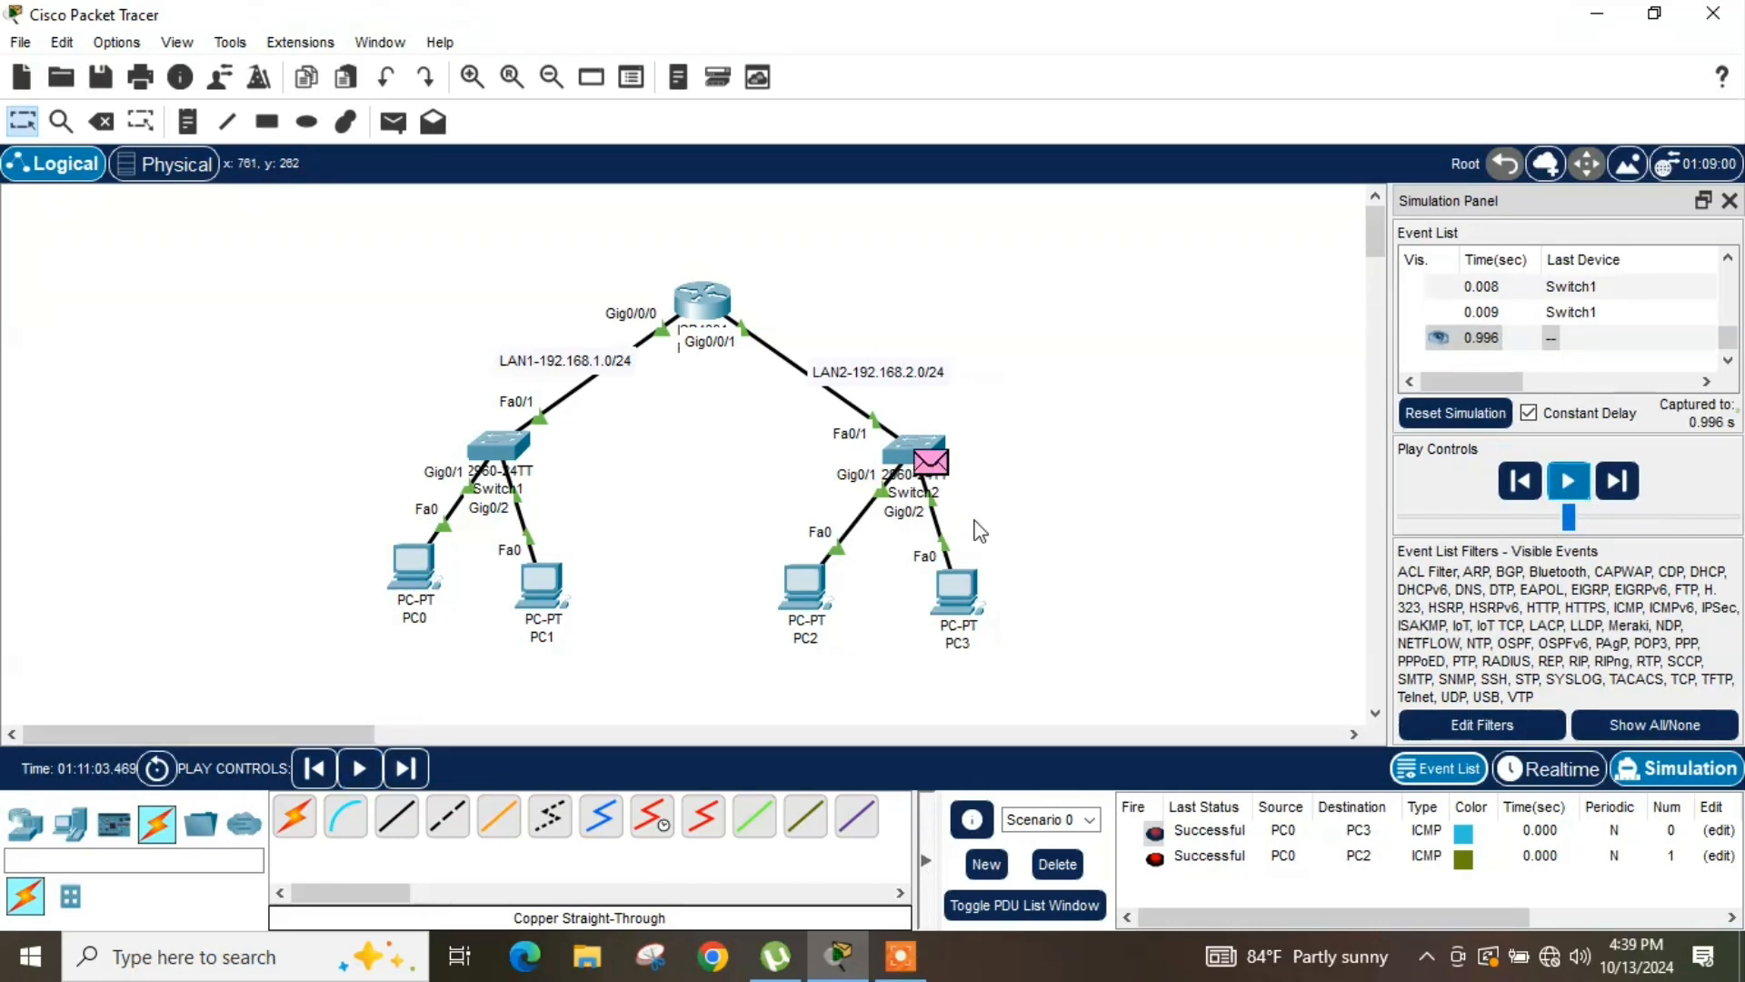
left_click(900, 956)
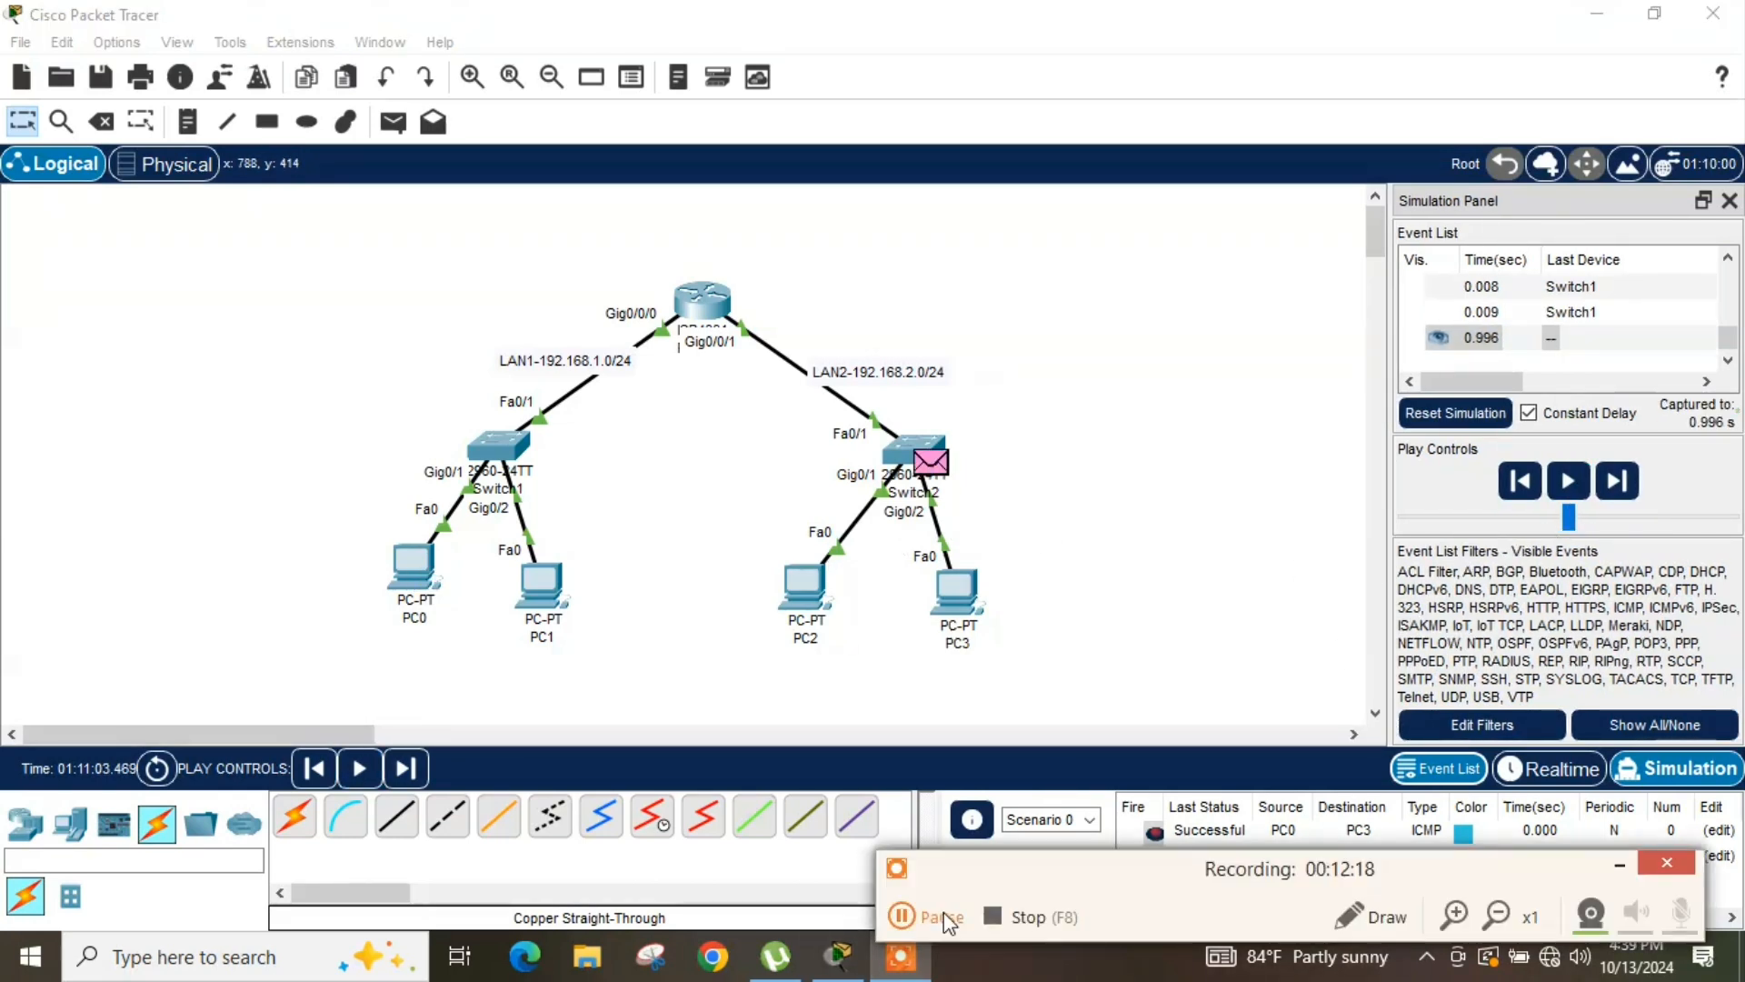